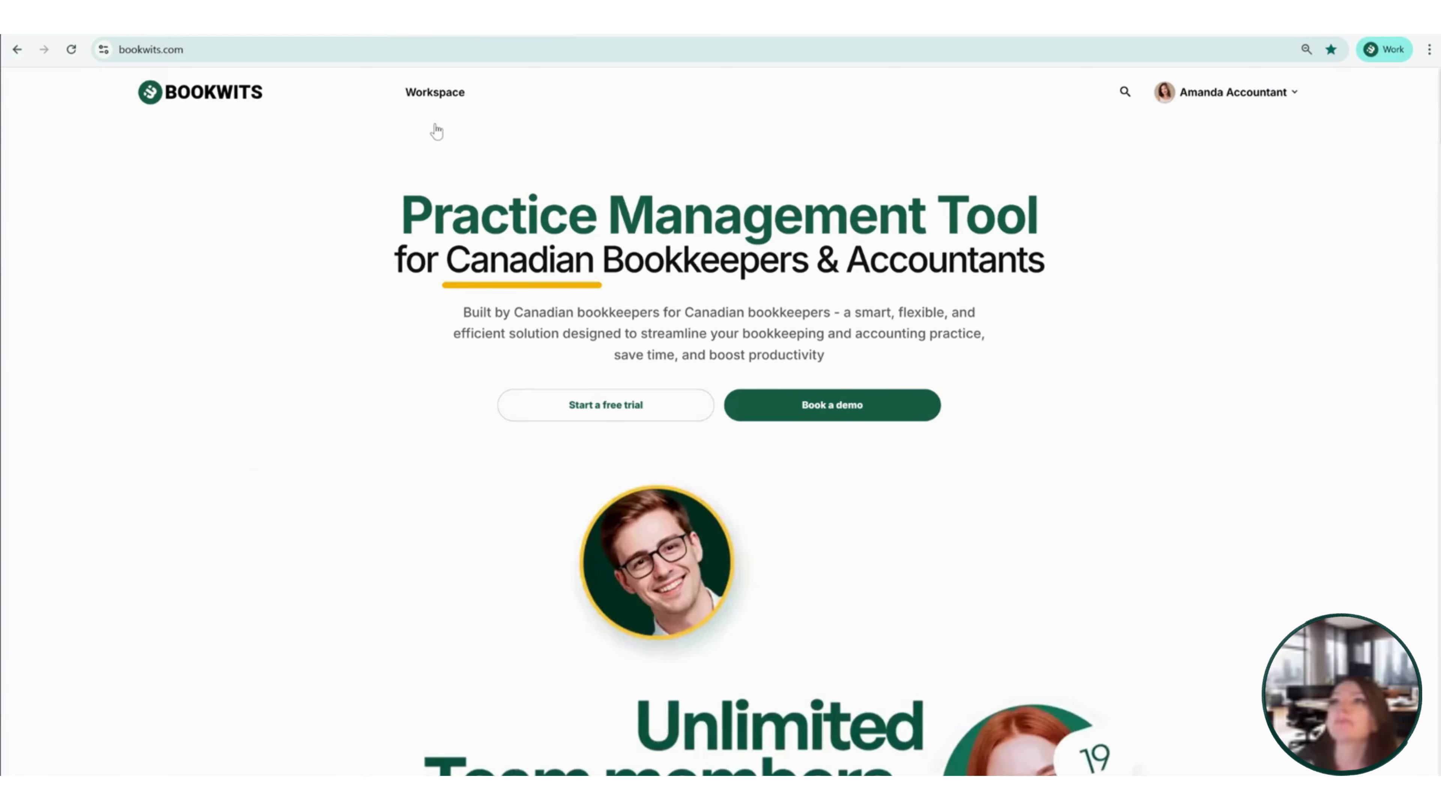
# Open the workspace's client records and examine the columns of the companies table.
pyautogui.click(421, 98)
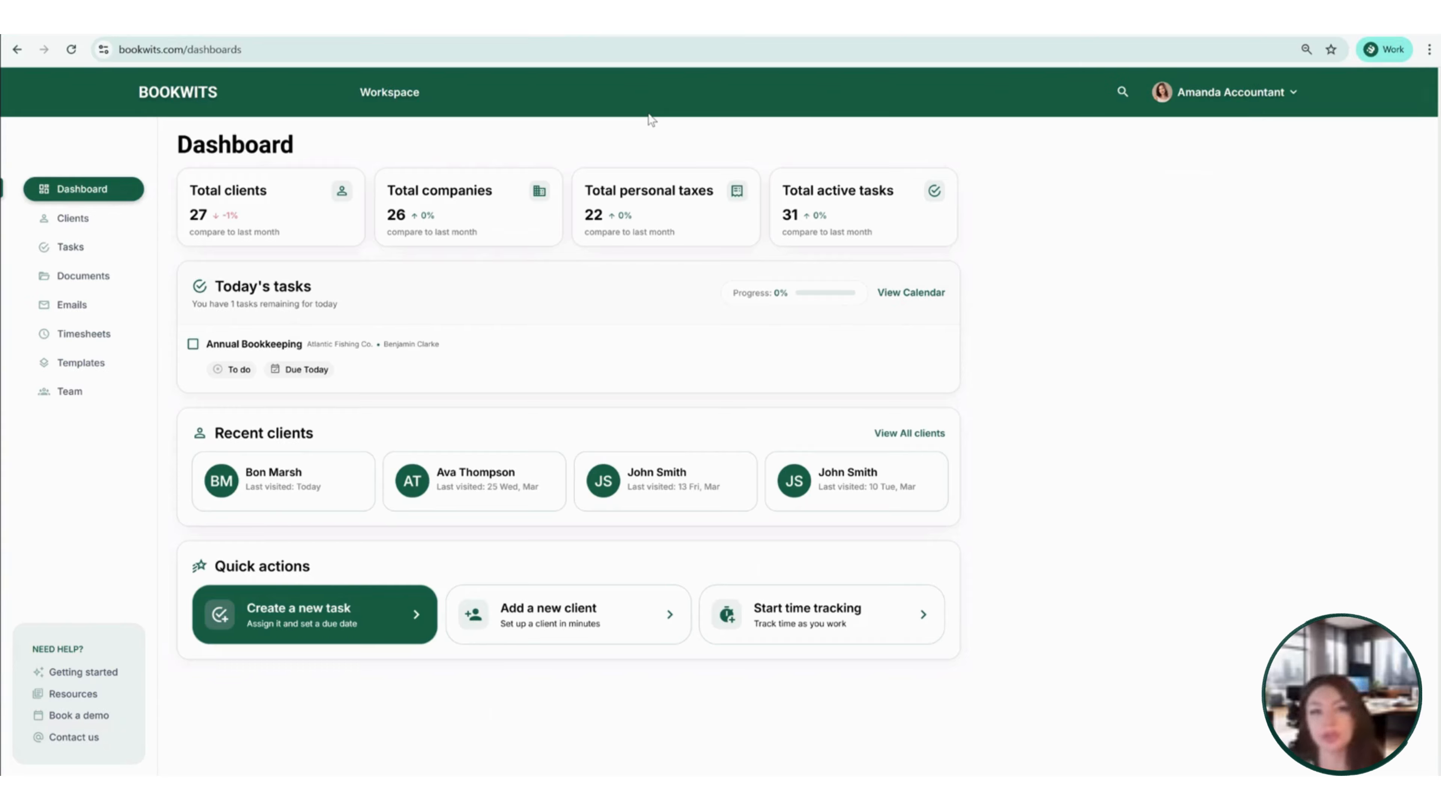
pyautogui.click(74, 218)
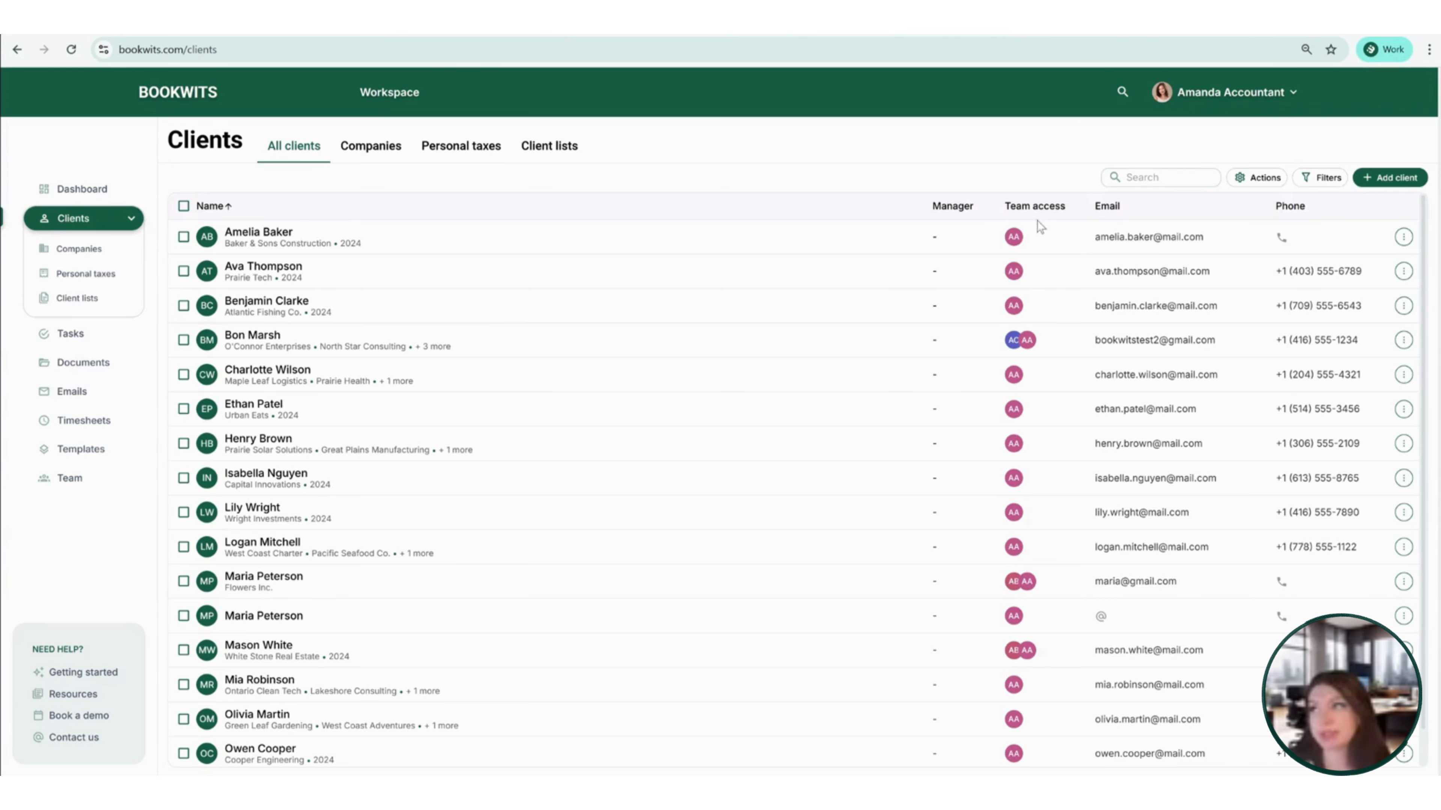
pyautogui.click(359, 156)
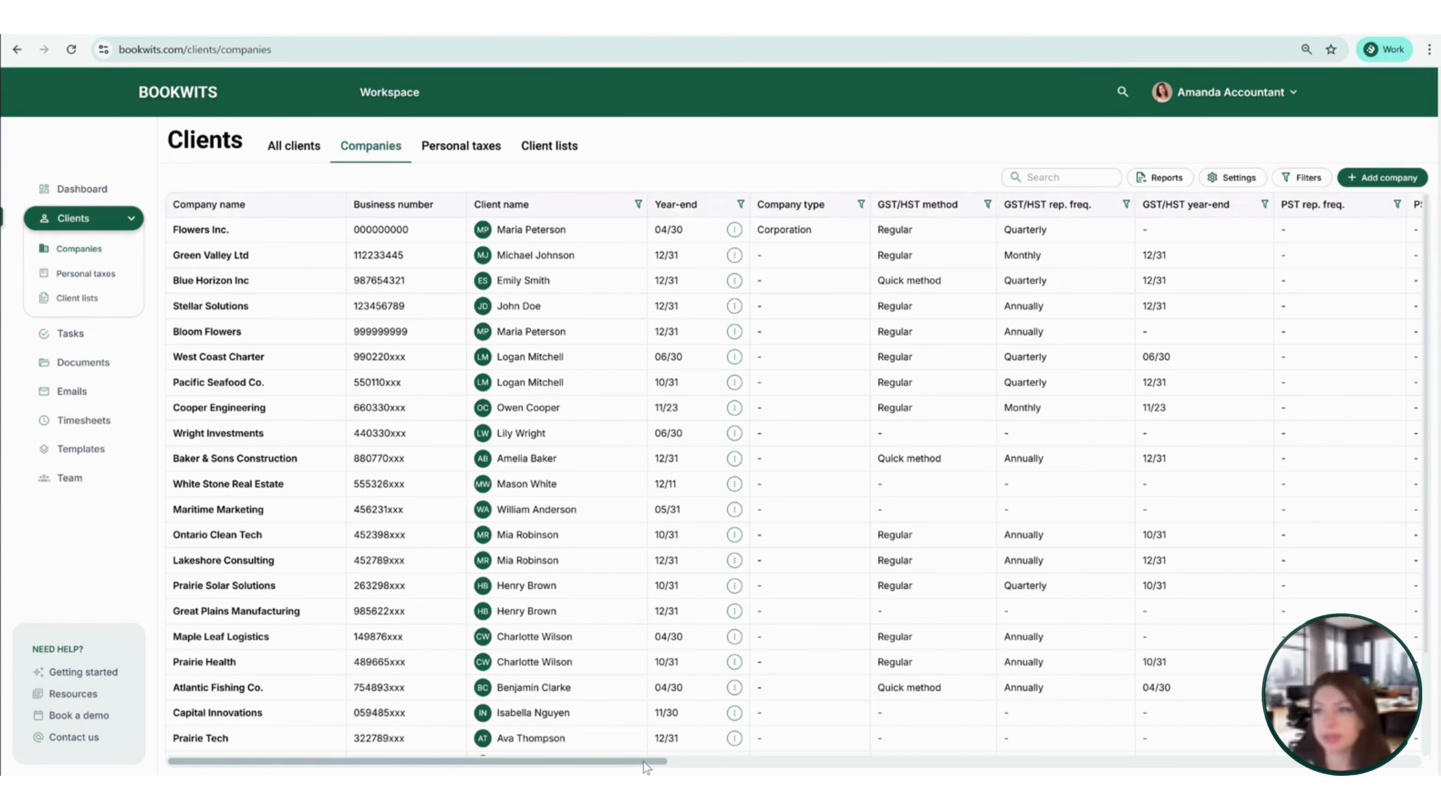
pyautogui.moveTo(656, 762); pyautogui.dragTo(1412, 751)
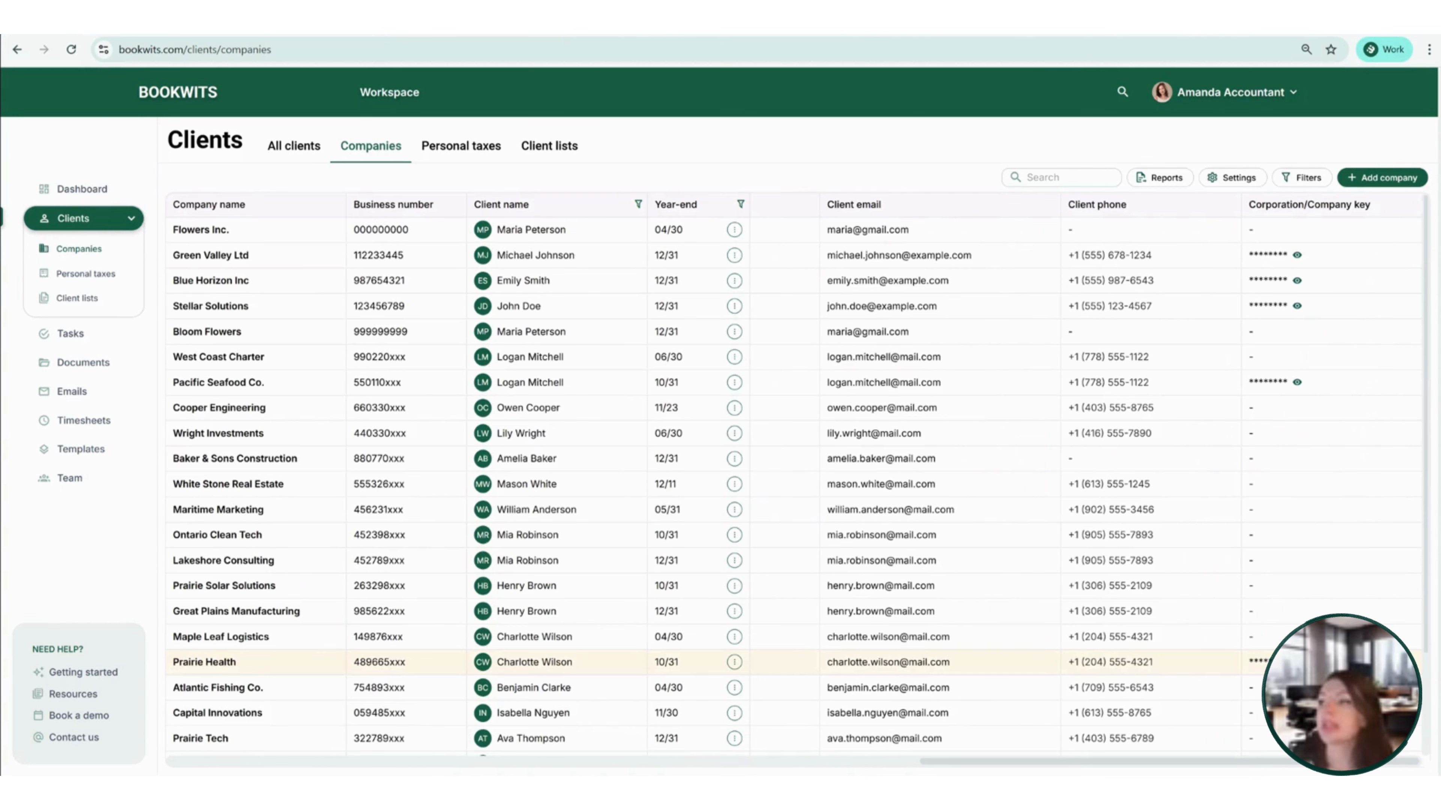
pyautogui.moveTo(967, 770); pyautogui.dragTo(652, 771)
pyautogui.hscroll(-3, 581, 729)
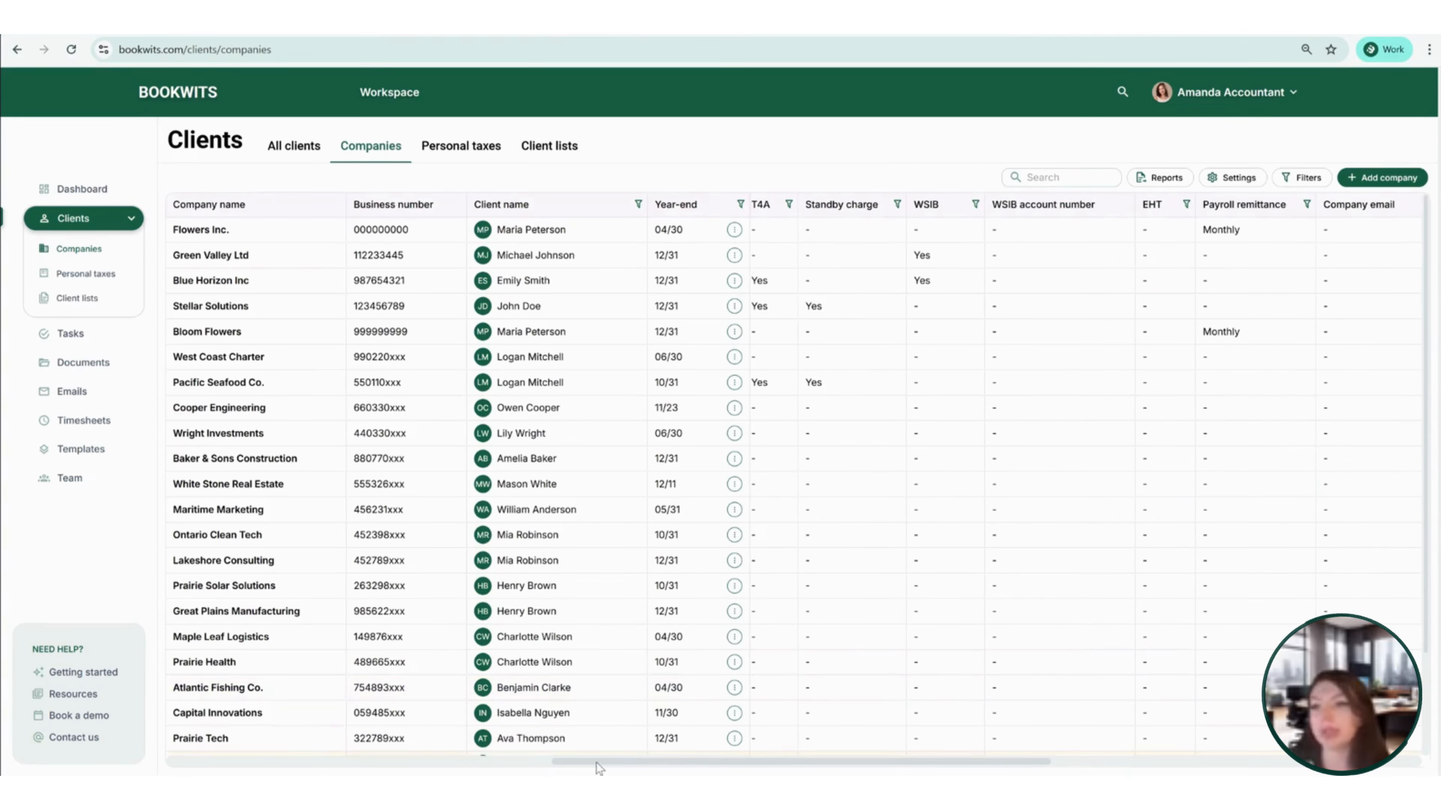
# Review which columns the company table settings can show, and close them without making changes.
pyautogui.click(1239, 181)
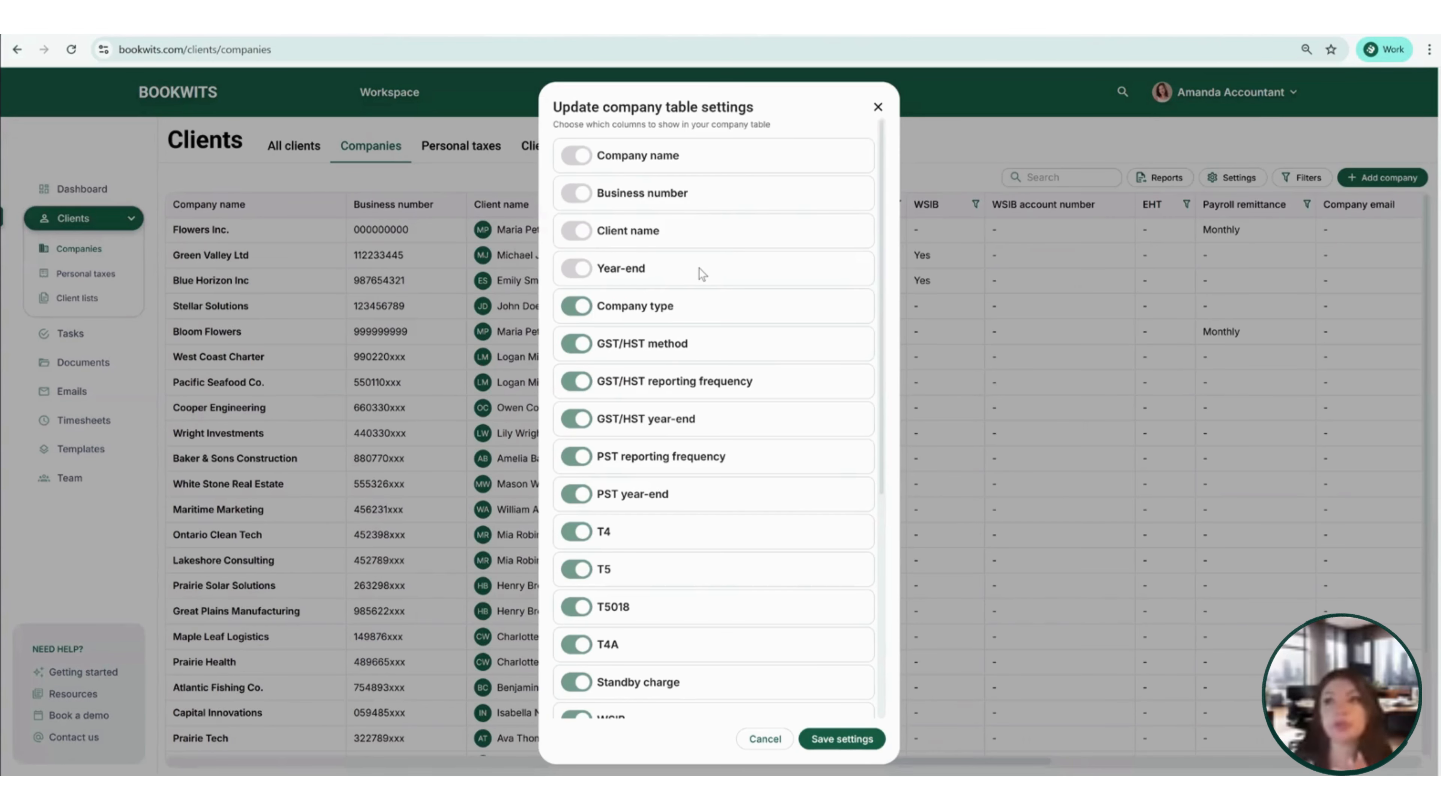
pyautogui.scroll(-3, 650, 470)
pyautogui.scroll(-2, 646, 493)
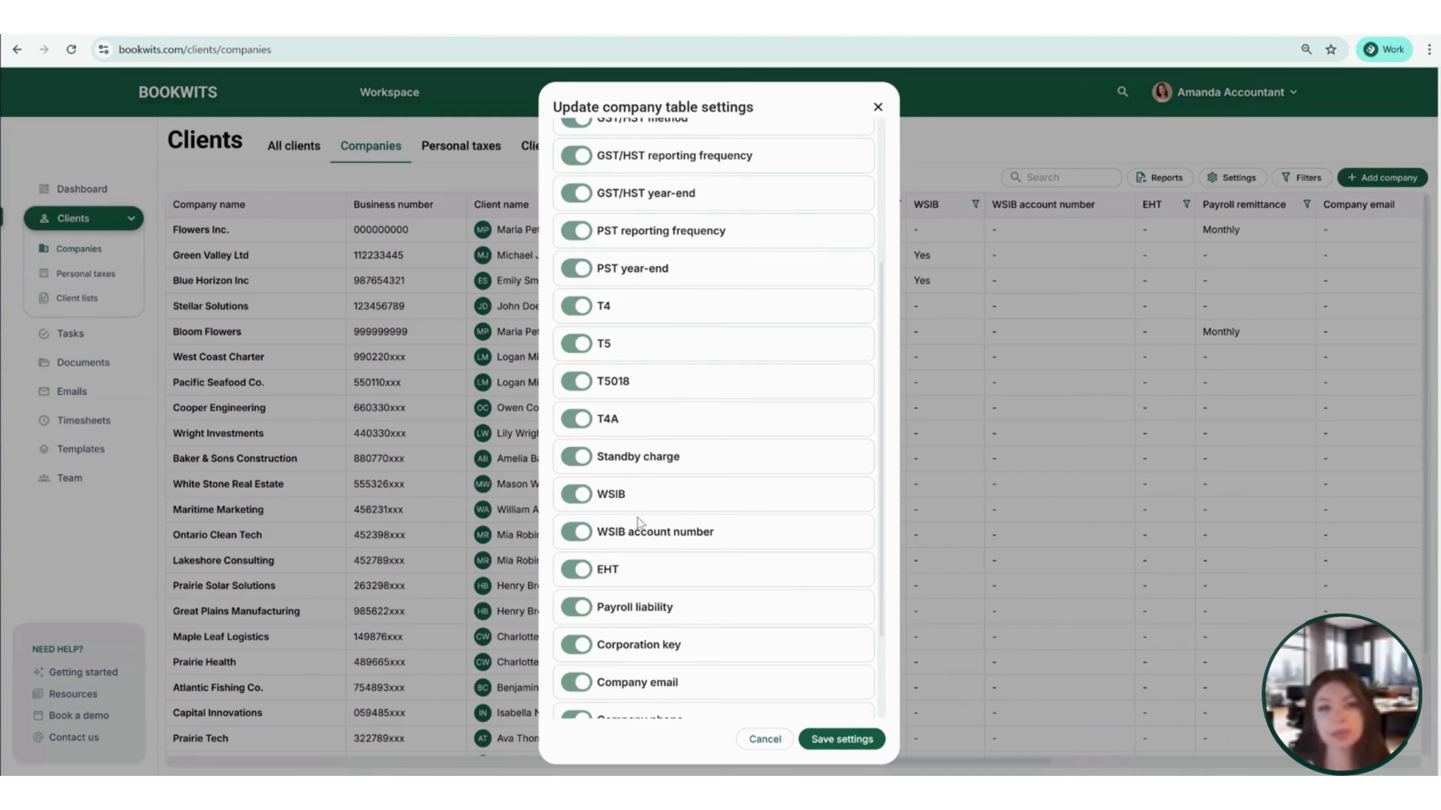
pyautogui.scroll(-2, 669, 584)
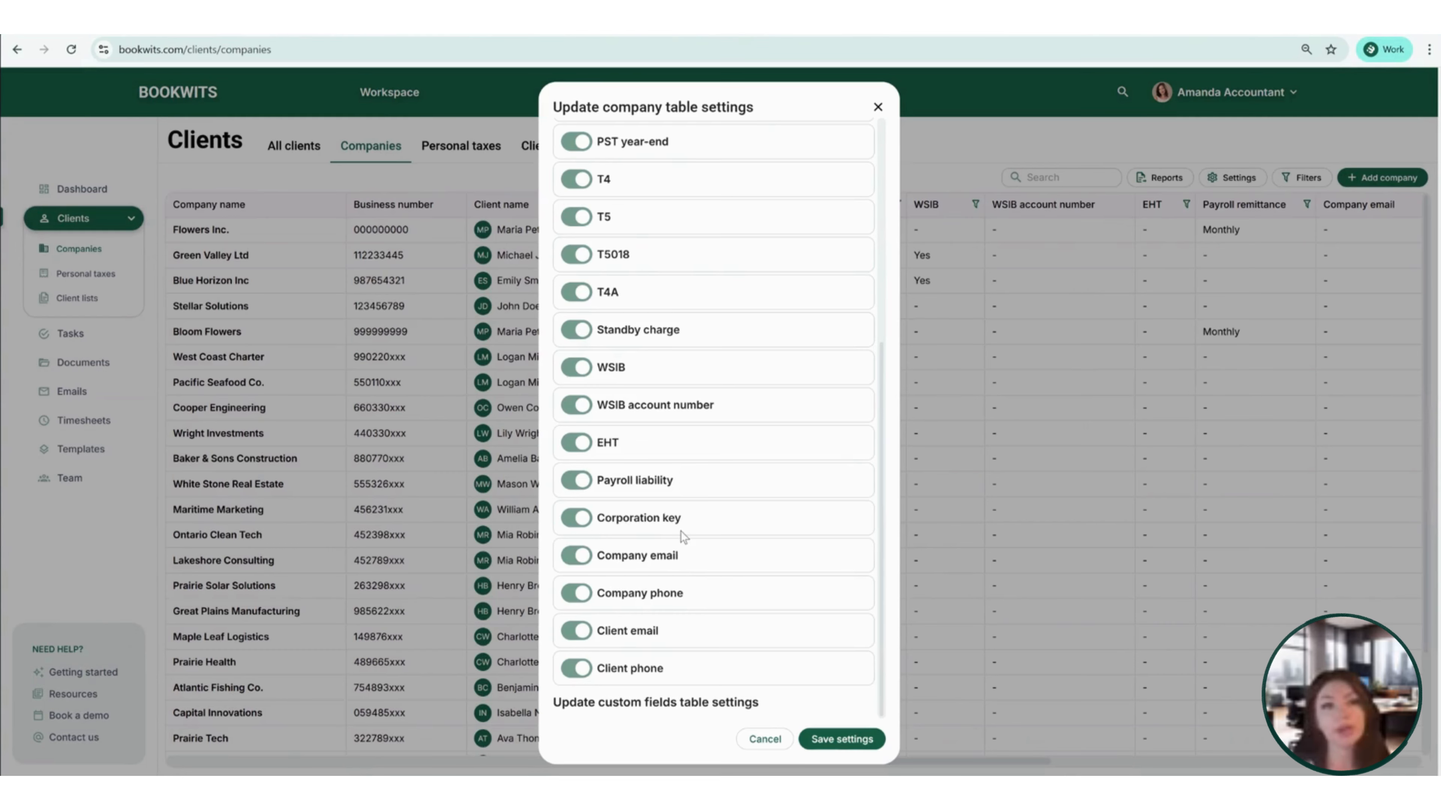
pyautogui.scroll(8, 658, 352)
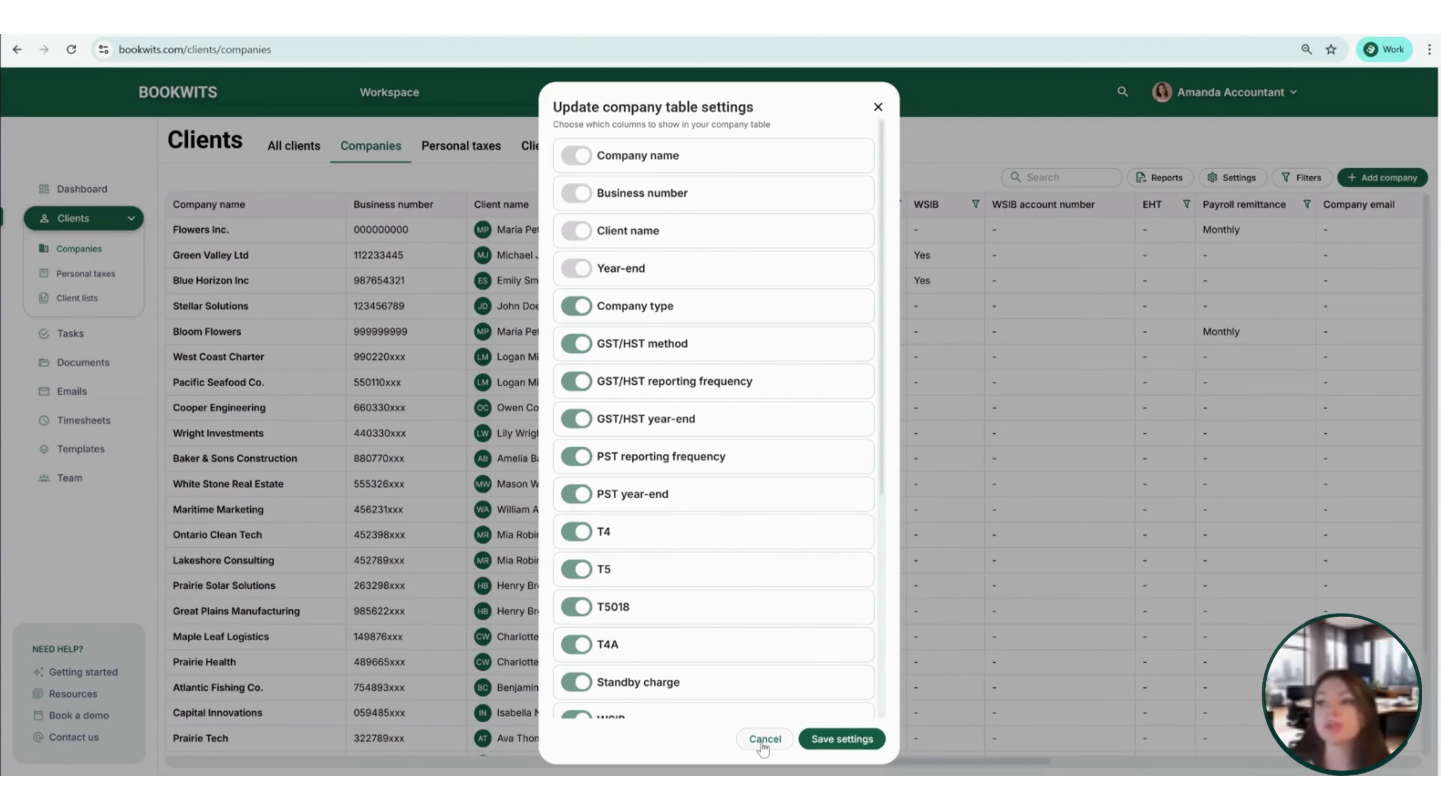
pyautogui.click(958, 550)
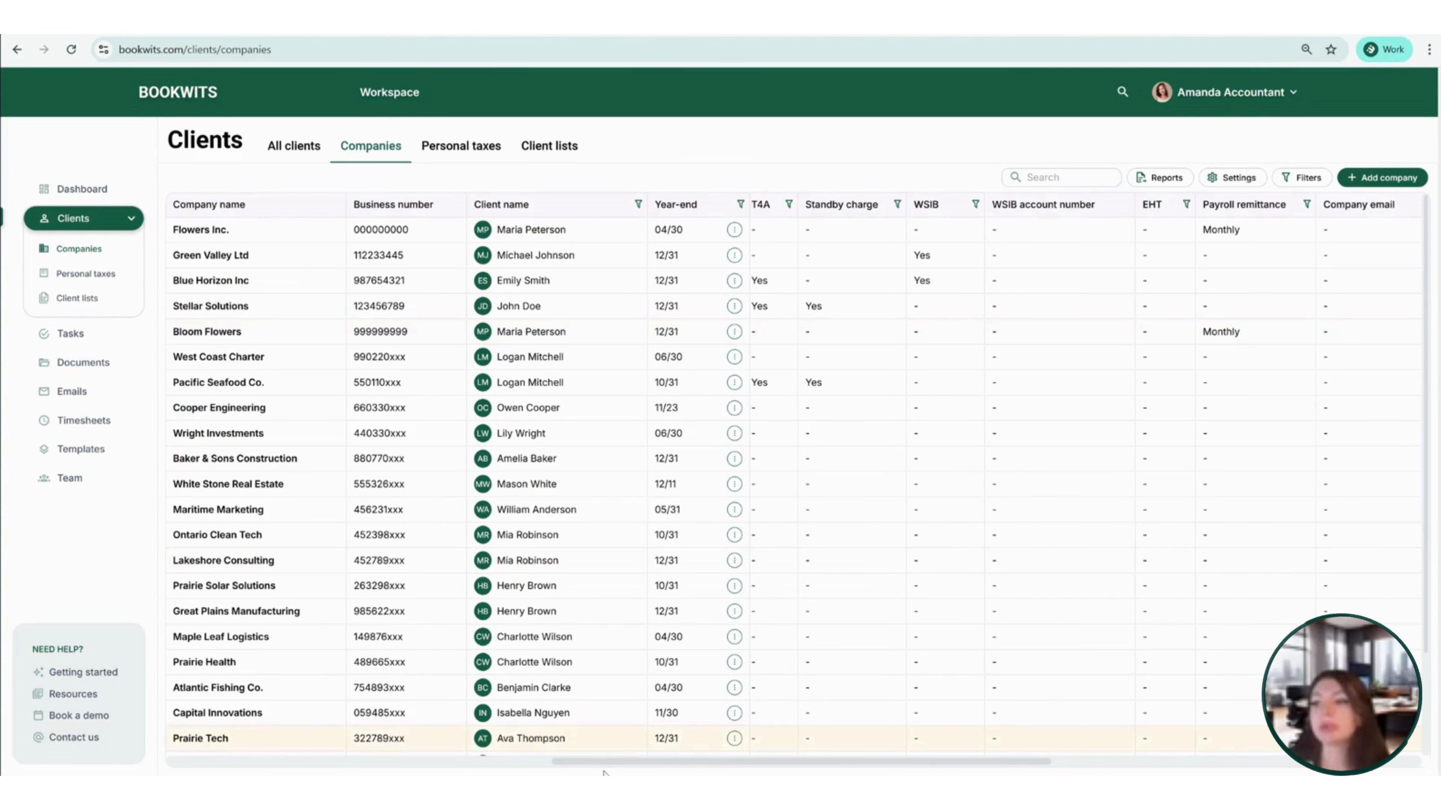
pyautogui.moveTo(598, 764); pyautogui.dragTo(213, 741)
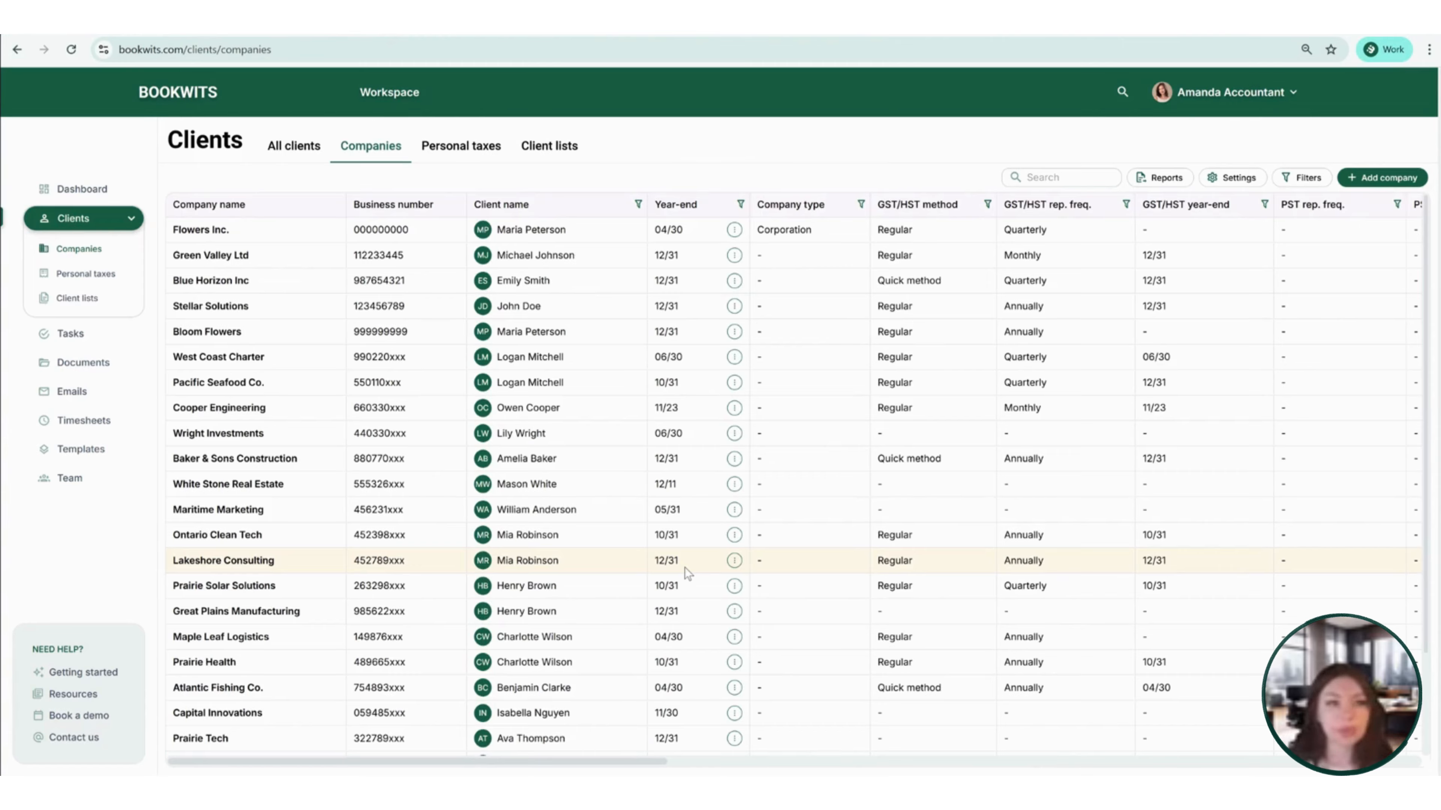
# Search the companies table for 555 and examine the columns of the matching rows.
pyautogui.click(1058, 178)
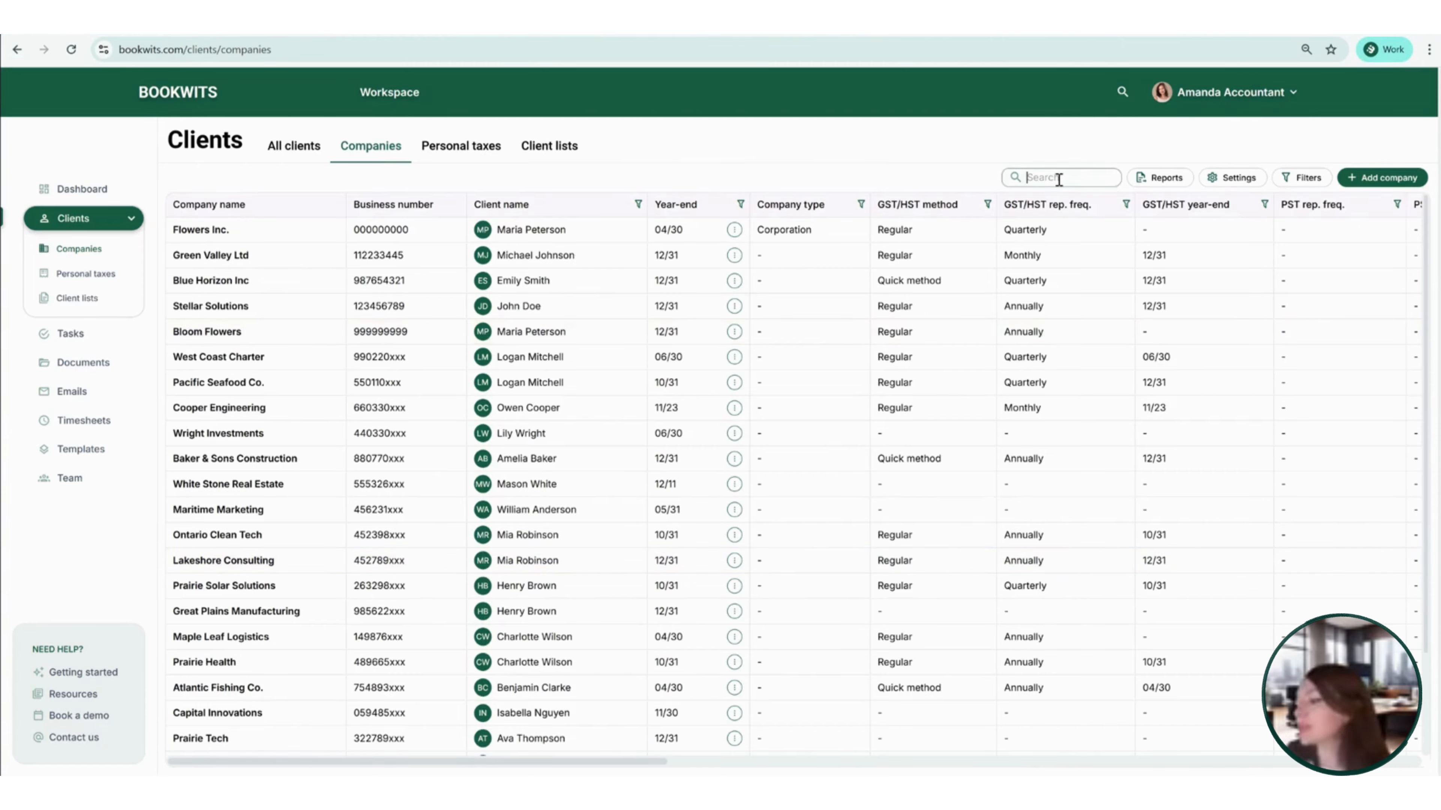
pyautogui.write('55')
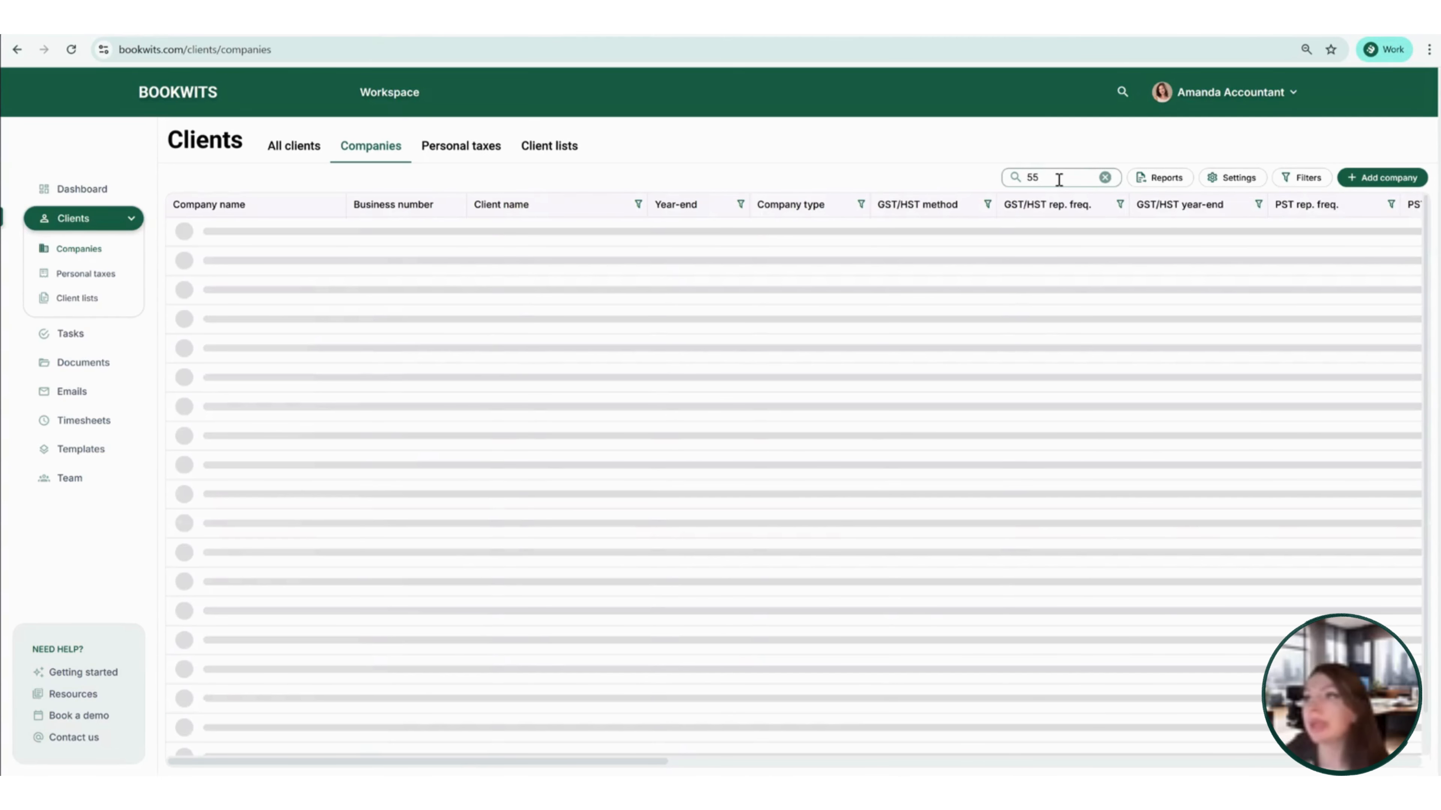
pyautogui.write('5')
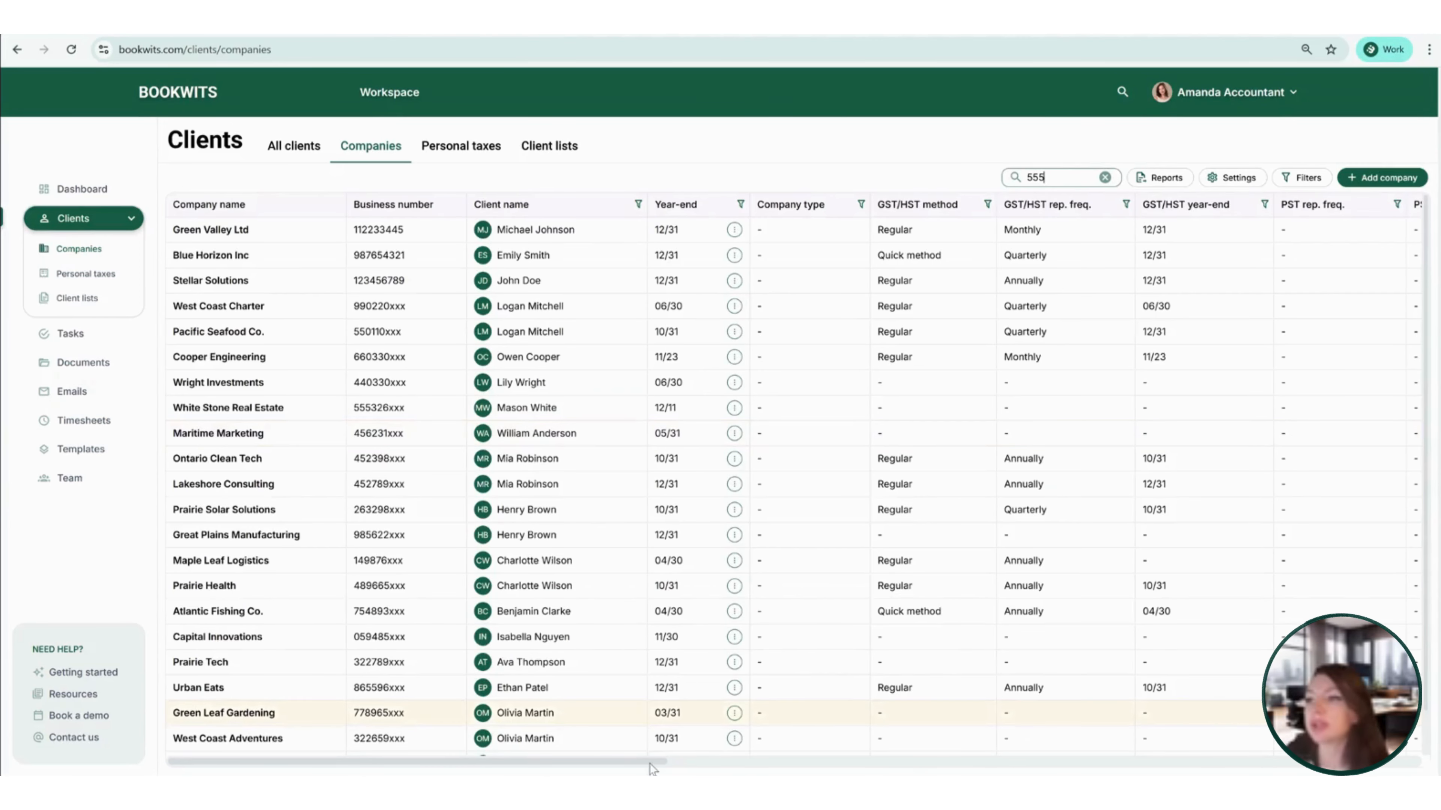
pyautogui.hscroll(10, 953, 709)
pyautogui.hscroll(5, 1138, 687)
pyautogui.hscroll(-10, 1138, 687)
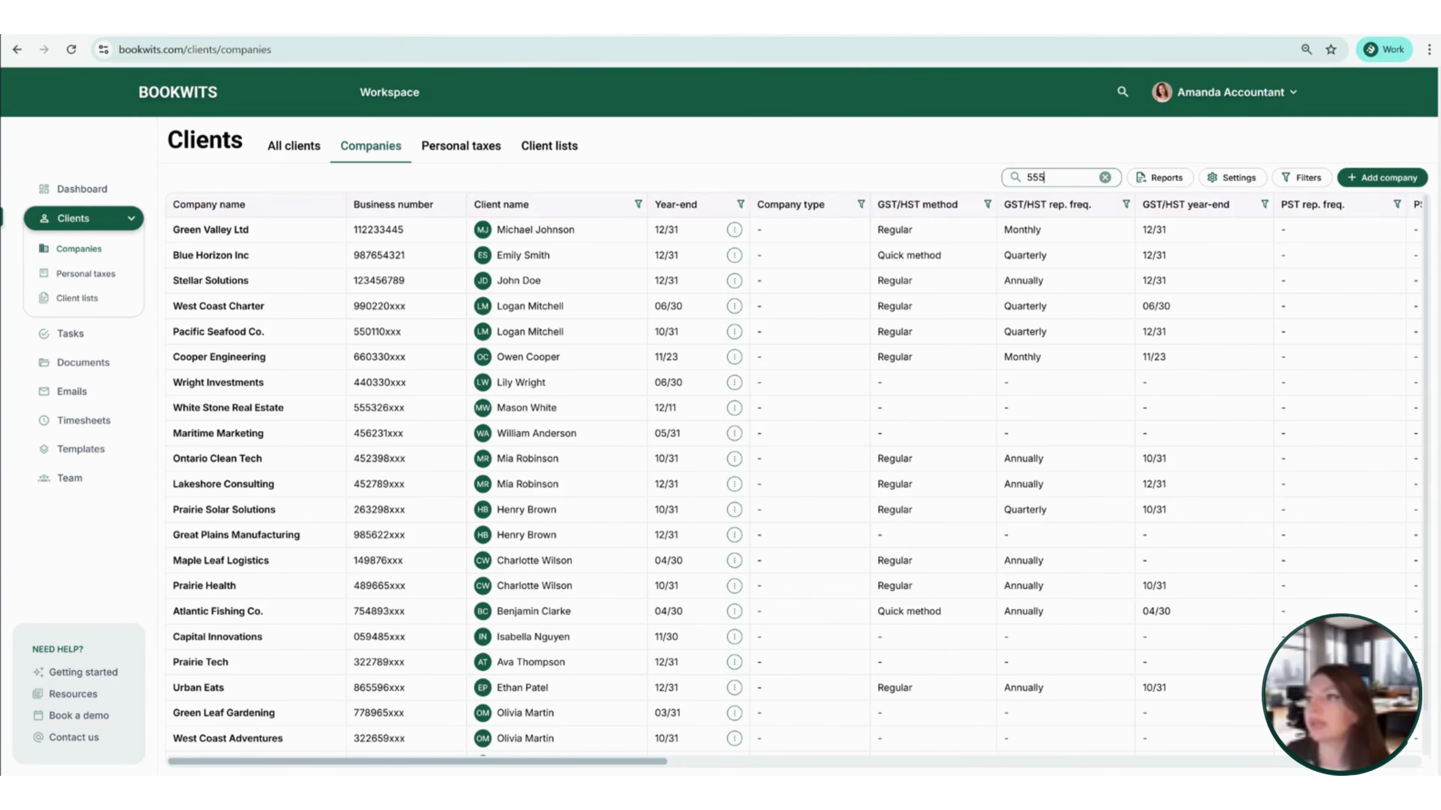
pyautogui.hscroll(10, 1065, 294)
# Search the companies table for 660 instead, and clear the search.
pyautogui.doubleClick(1024, 178)
pyautogui.write('660')
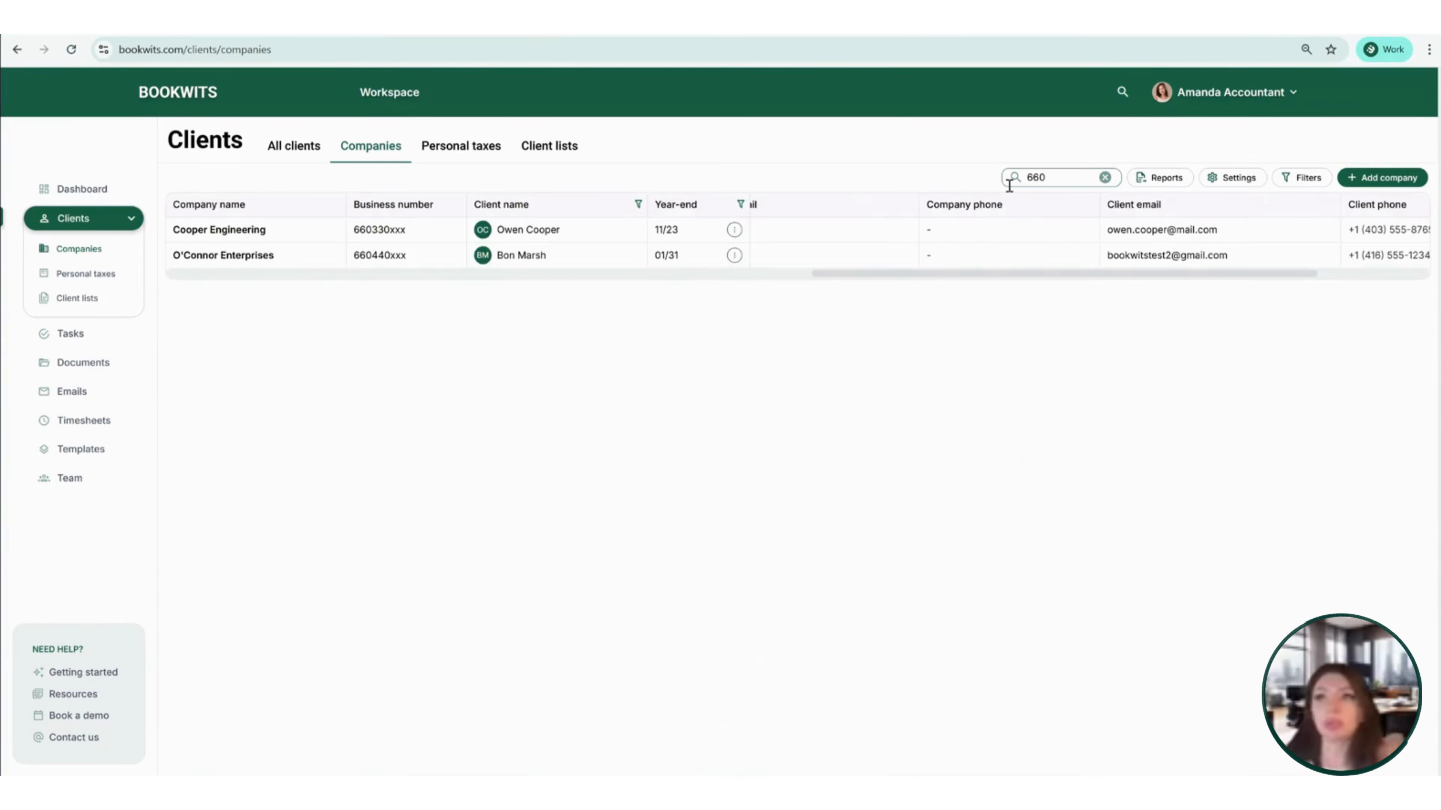
pyautogui.click(1104, 177)
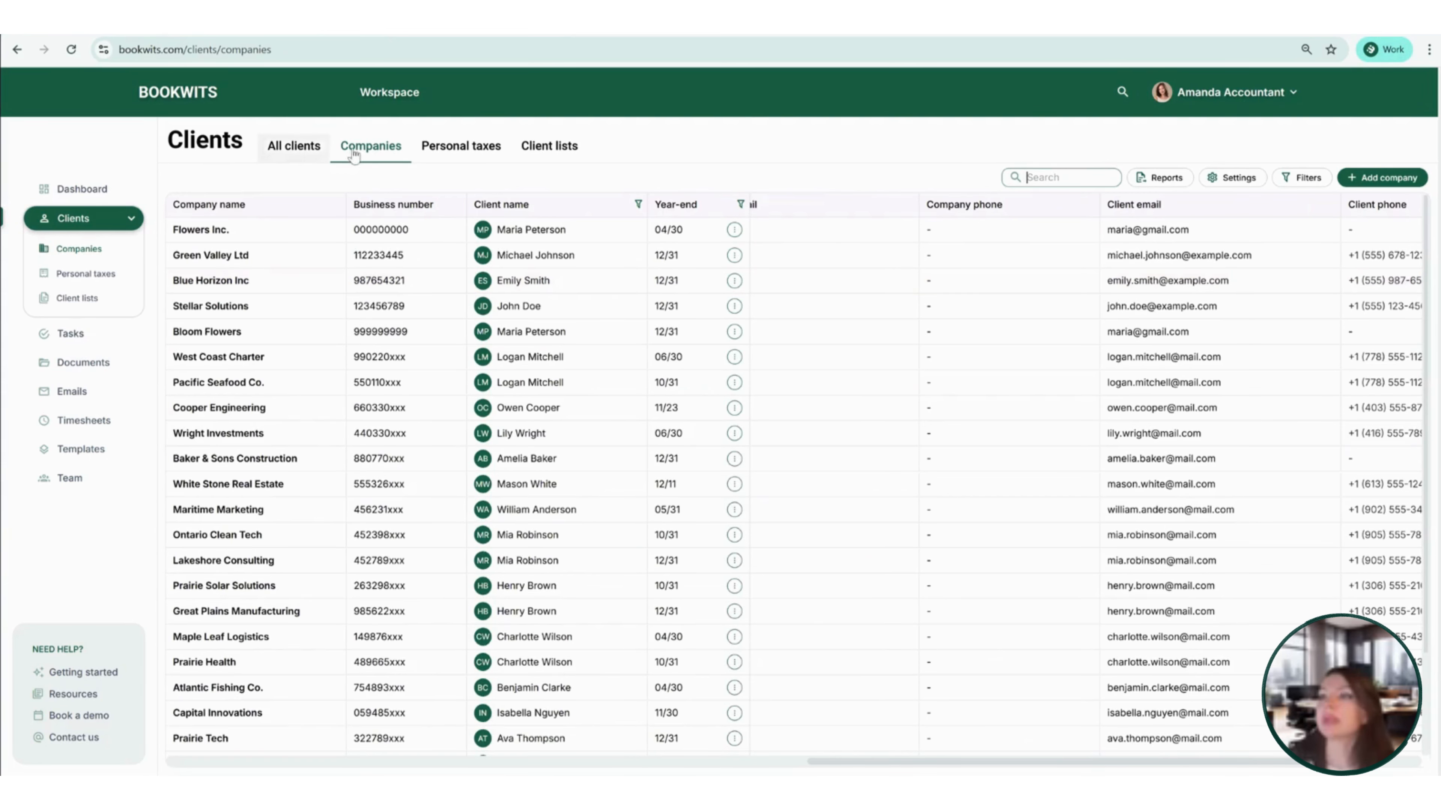
# View the personal taxes list and return to the list of all clients.
pyautogui.click(433, 153)
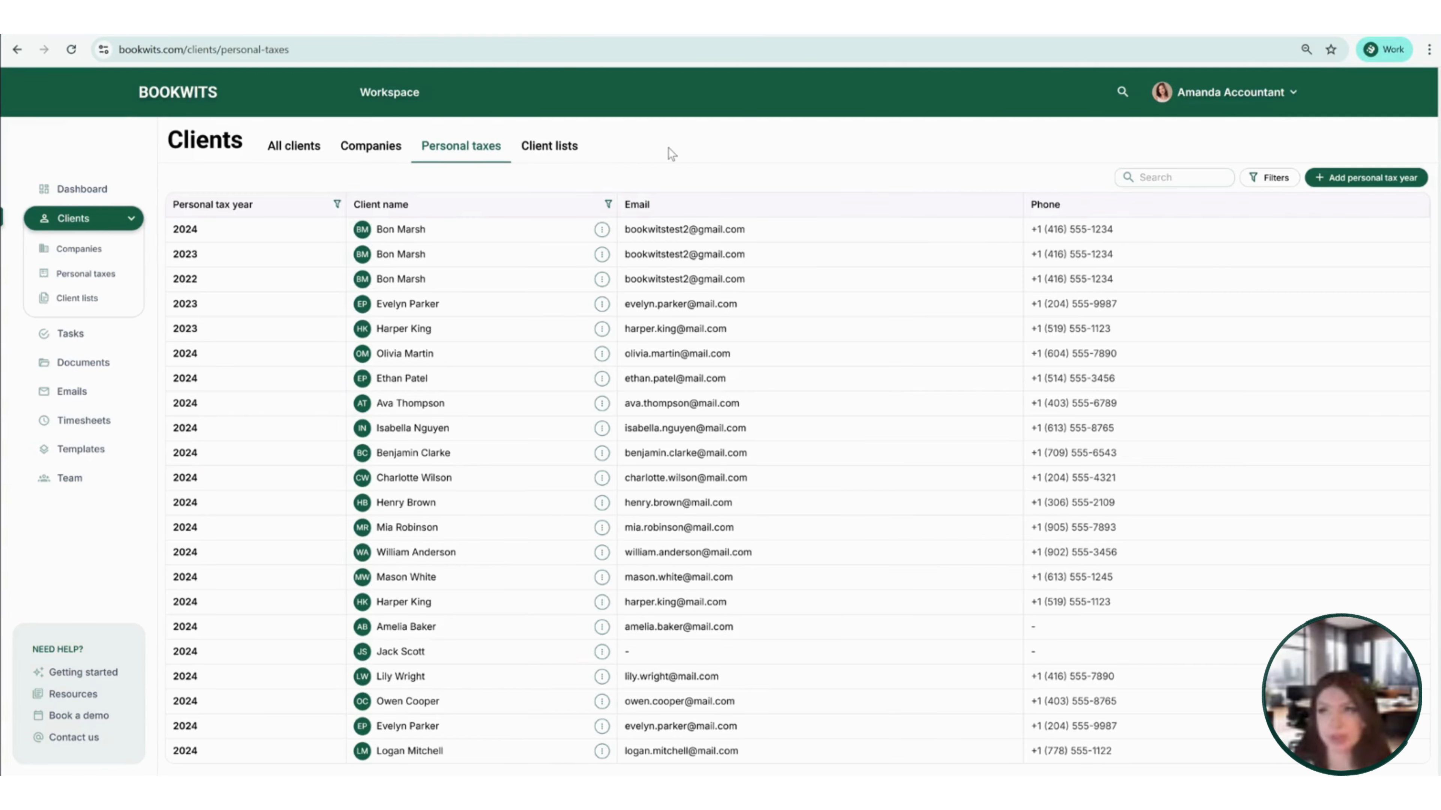
pyautogui.click(301, 161)
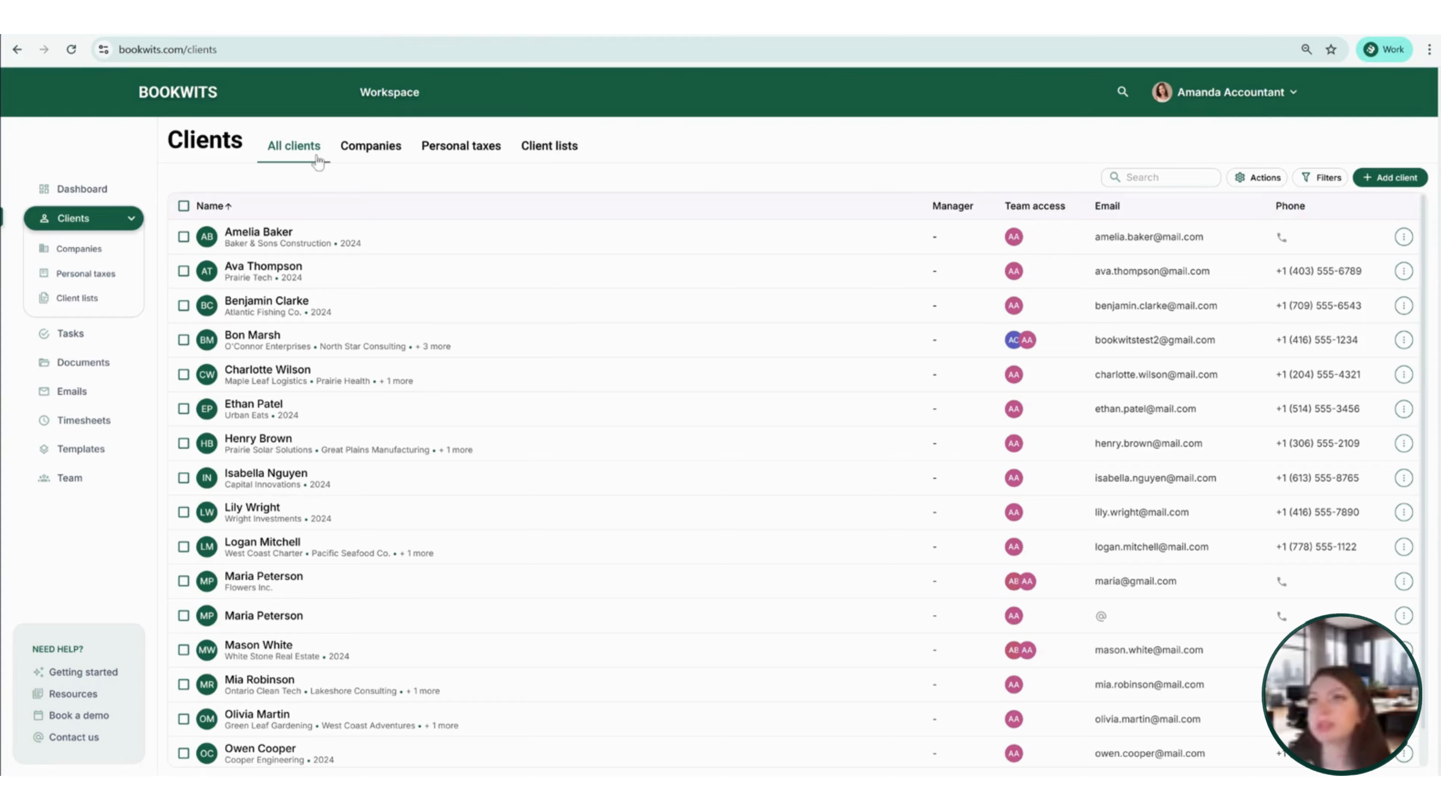
# Start a client import from CSV and upload the file client_import_example (10) from Downloads.
pyautogui.click(1243, 188)
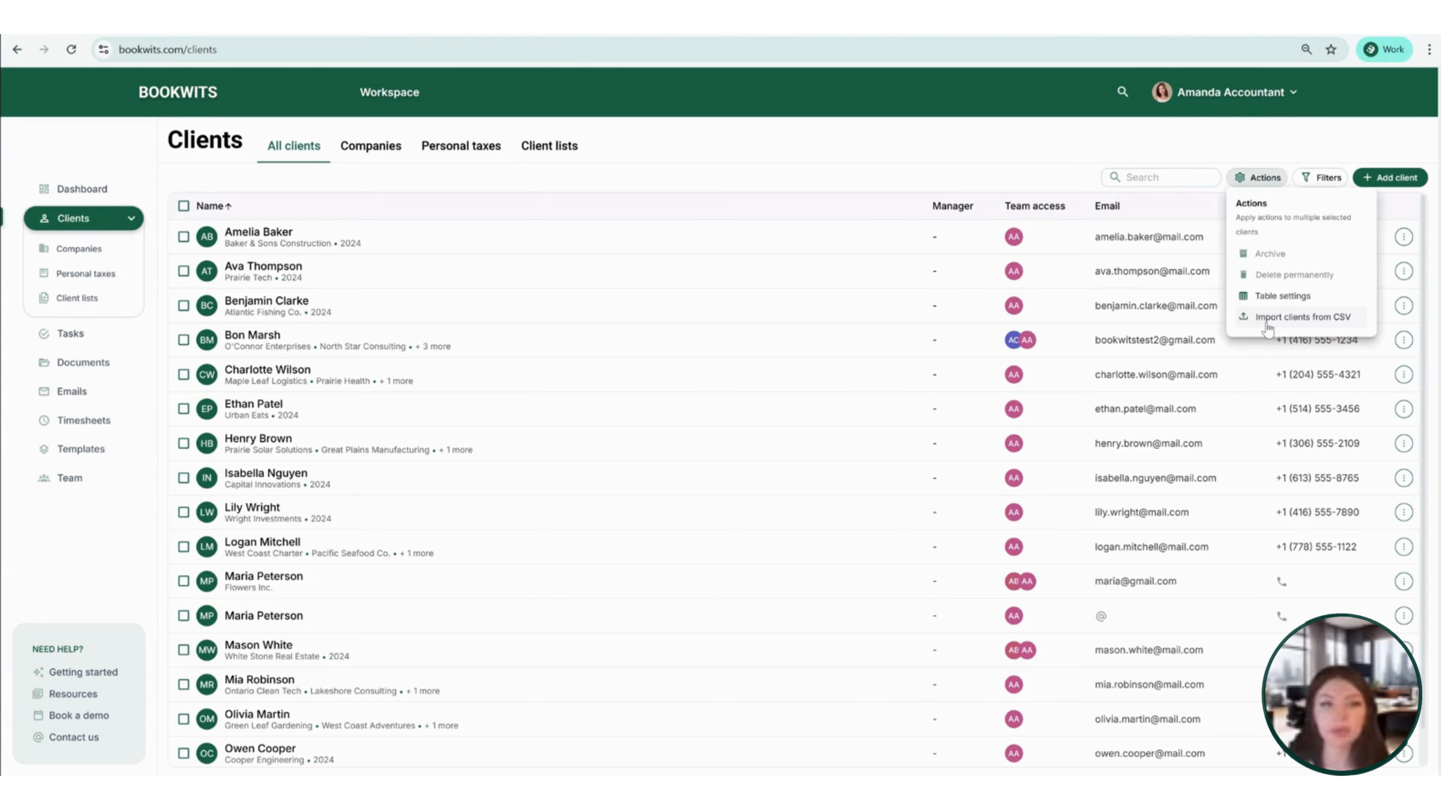
pyautogui.click(1268, 327)
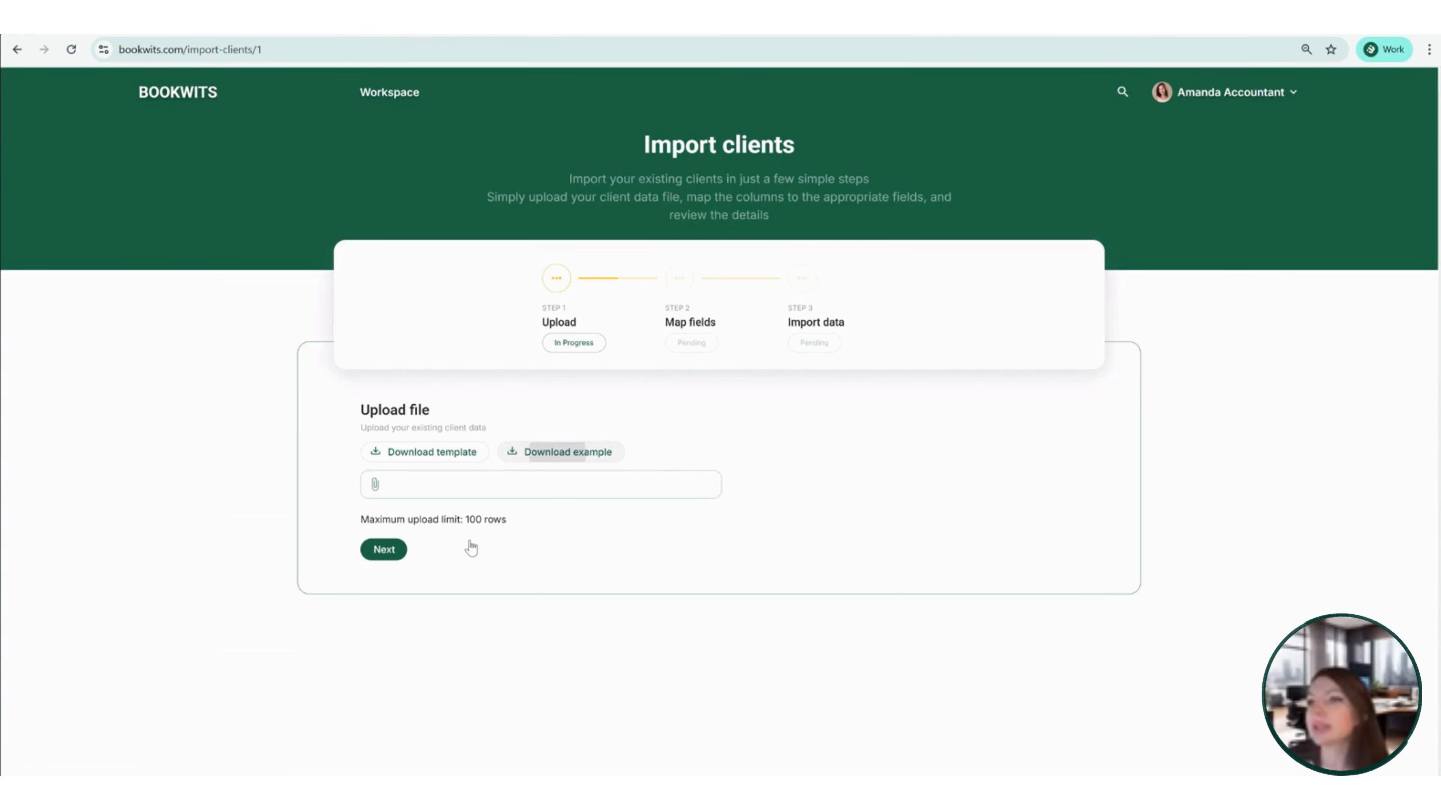
pyautogui.click(395, 491)
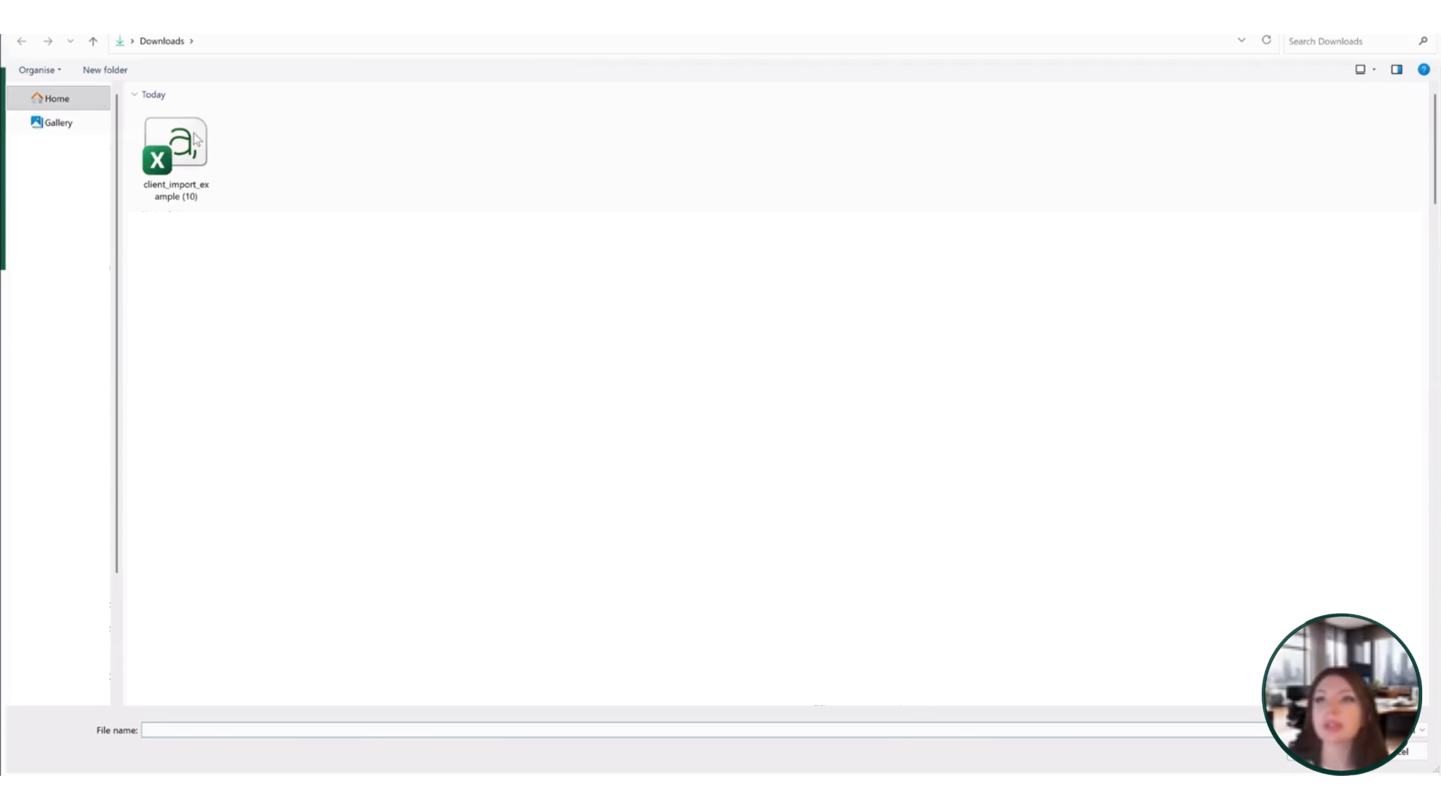
pyautogui.click(184, 139)
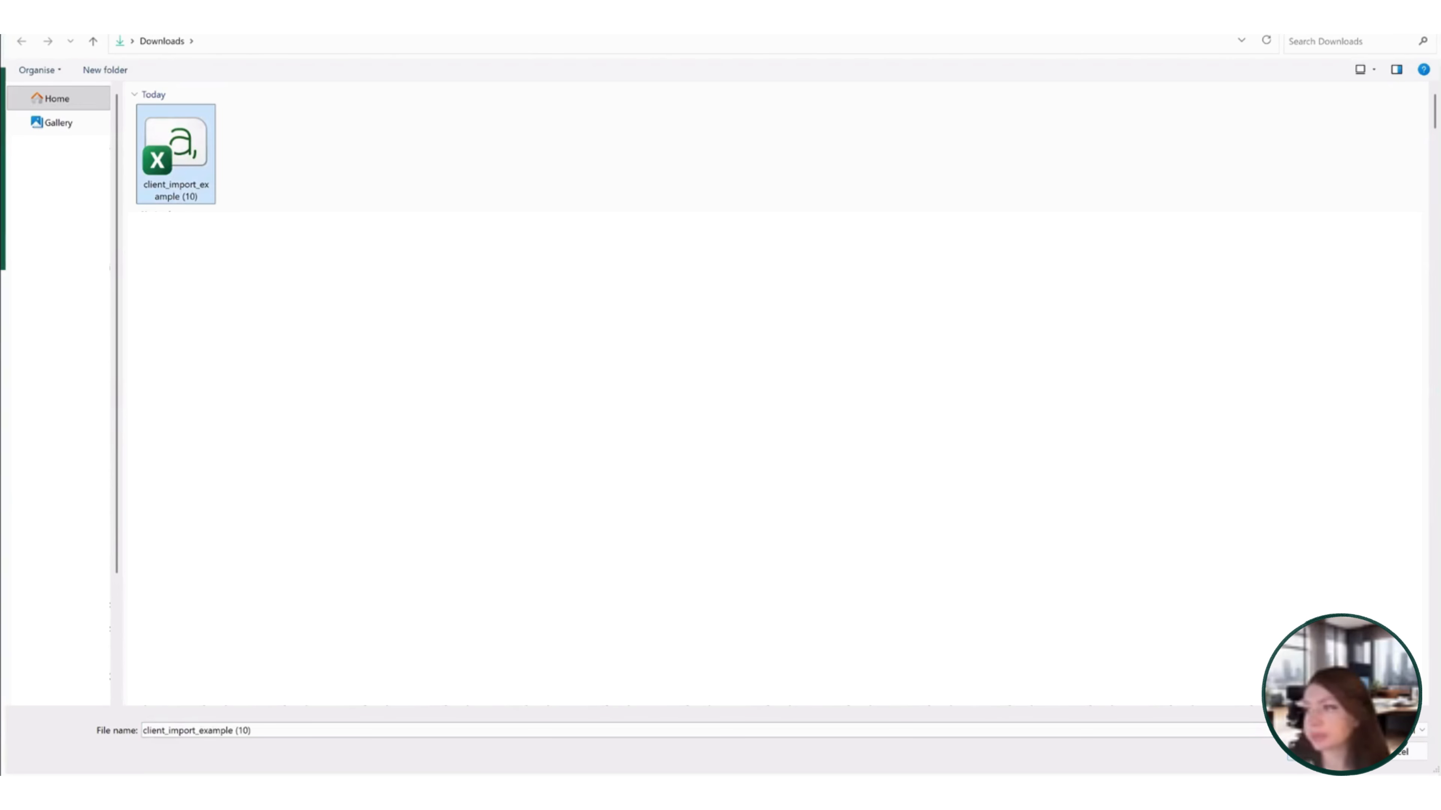
pyautogui.press('Return')
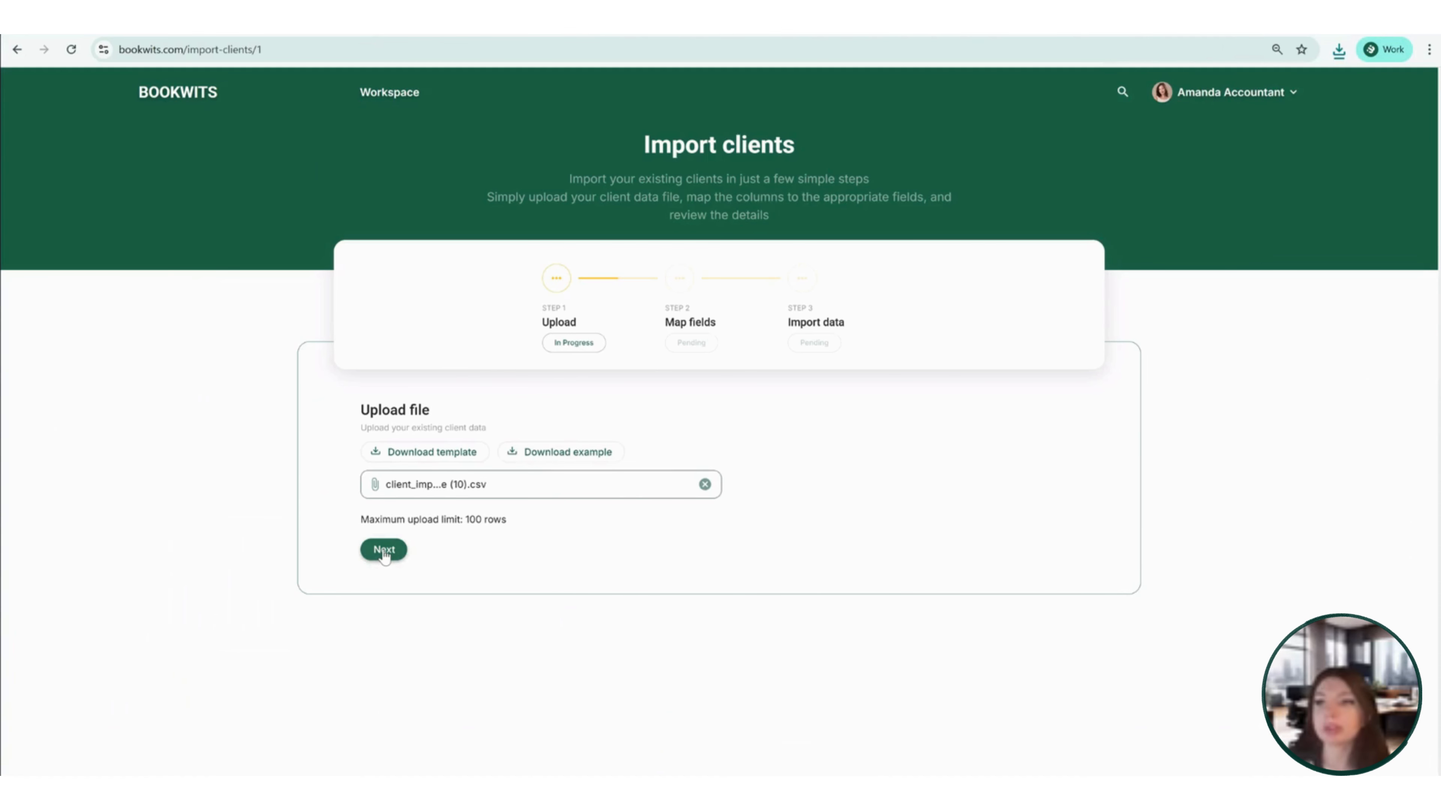
pyautogui.click(391, 553)
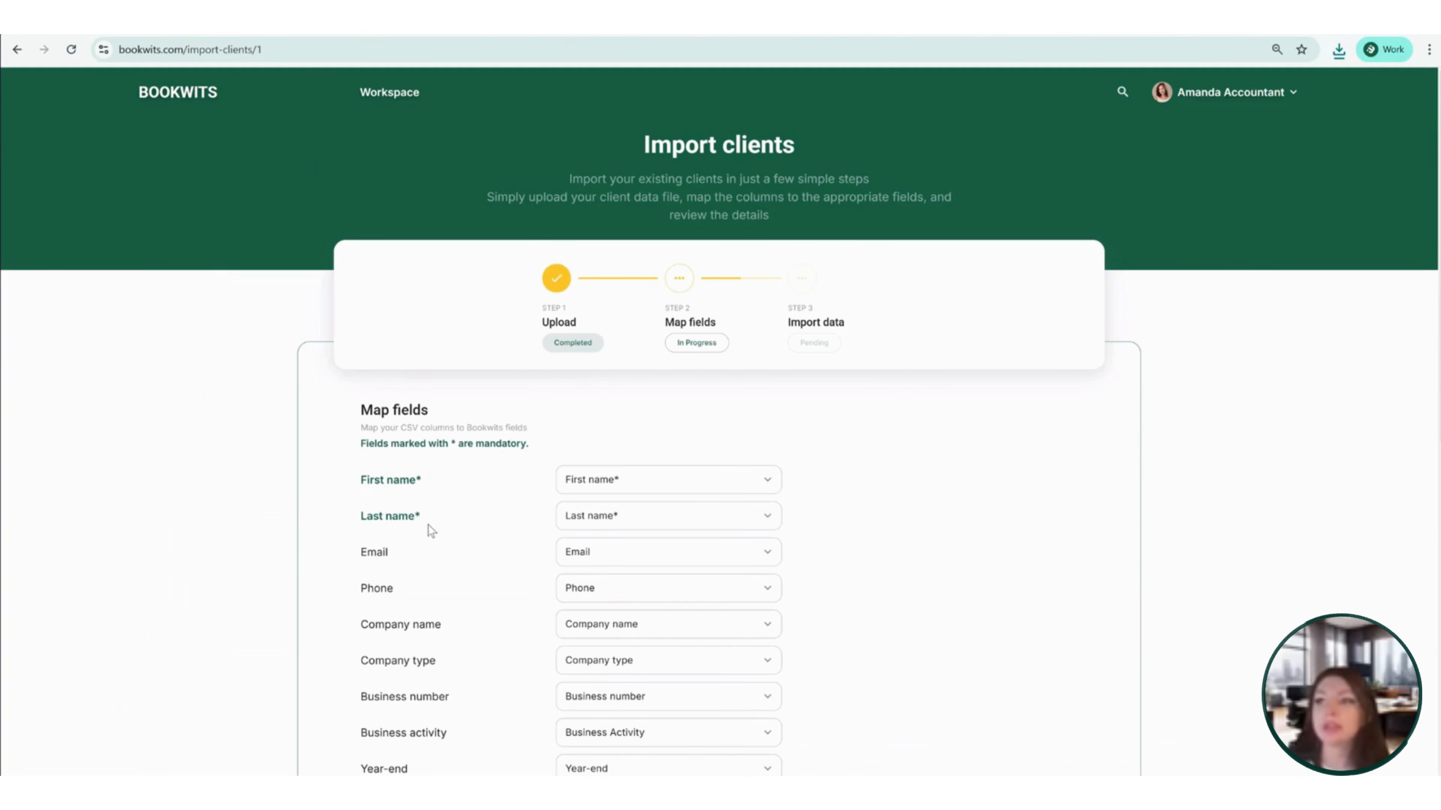
# Review how the CSV columns map to the Bookwits fields, including the T4 options, and accept the mapping.
pyautogui.scroll(-3, 430, 530)
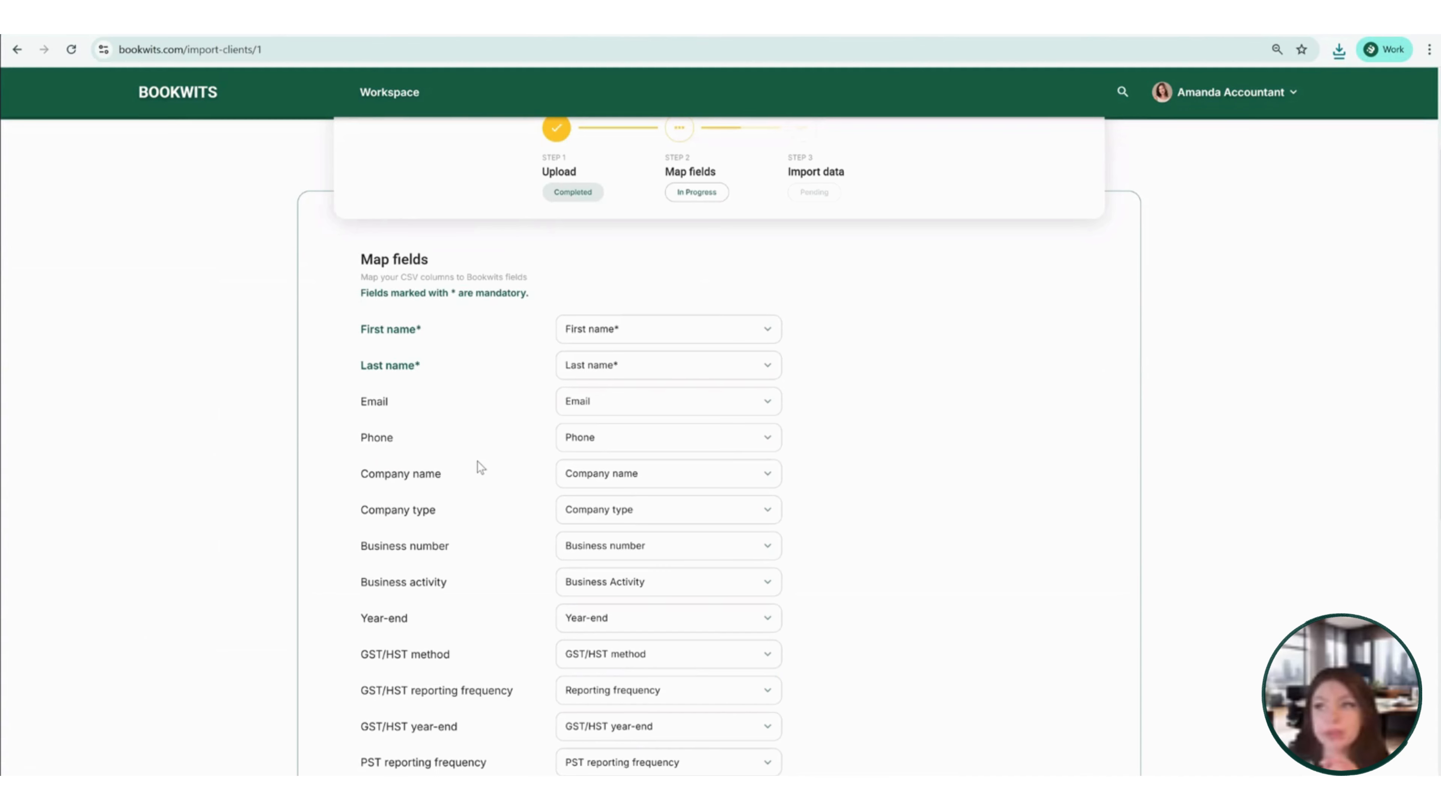
pyautogui.scroll(-5, 477, 462)
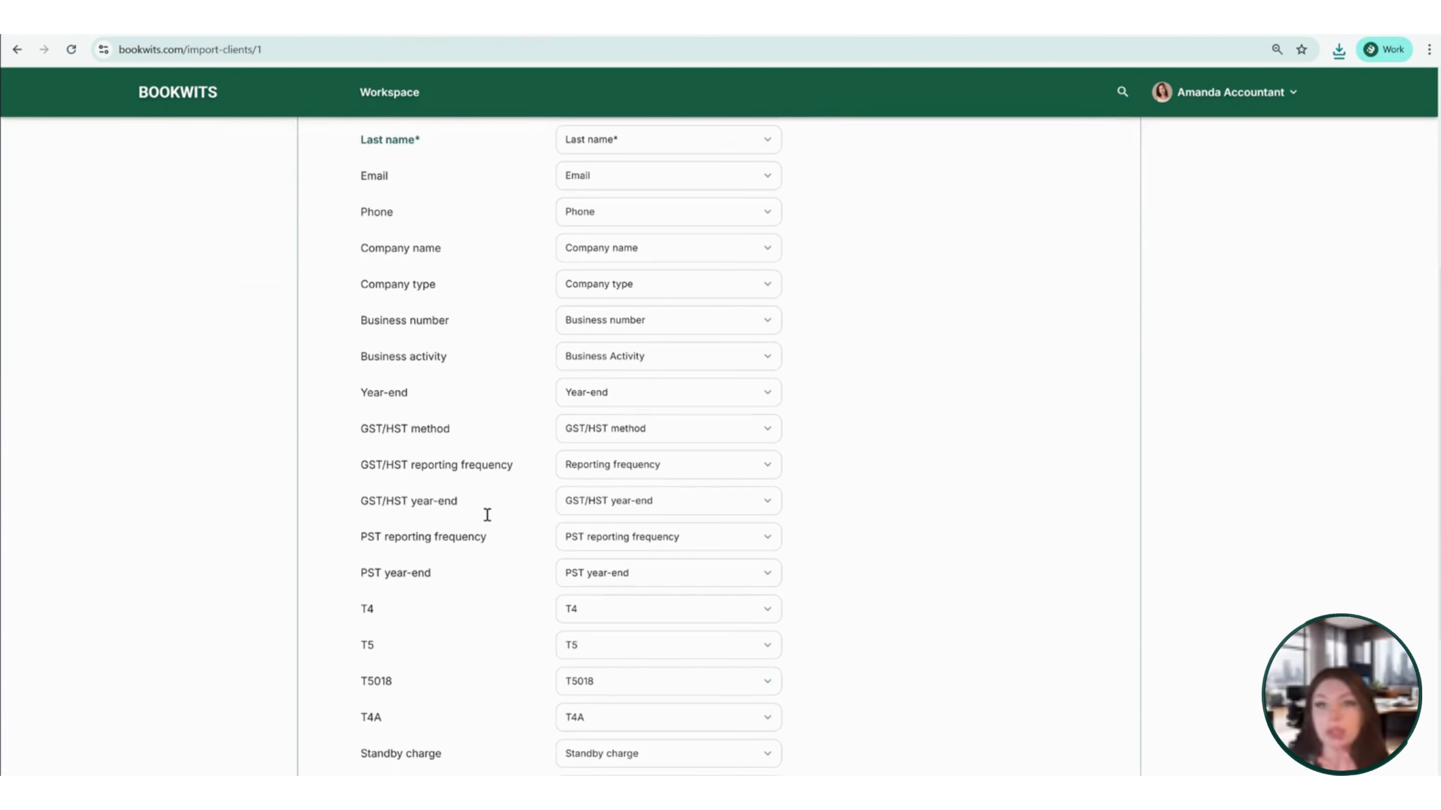
pyautogui.scroll(-2, 737, 551)
pyautogui.click(777, 535)
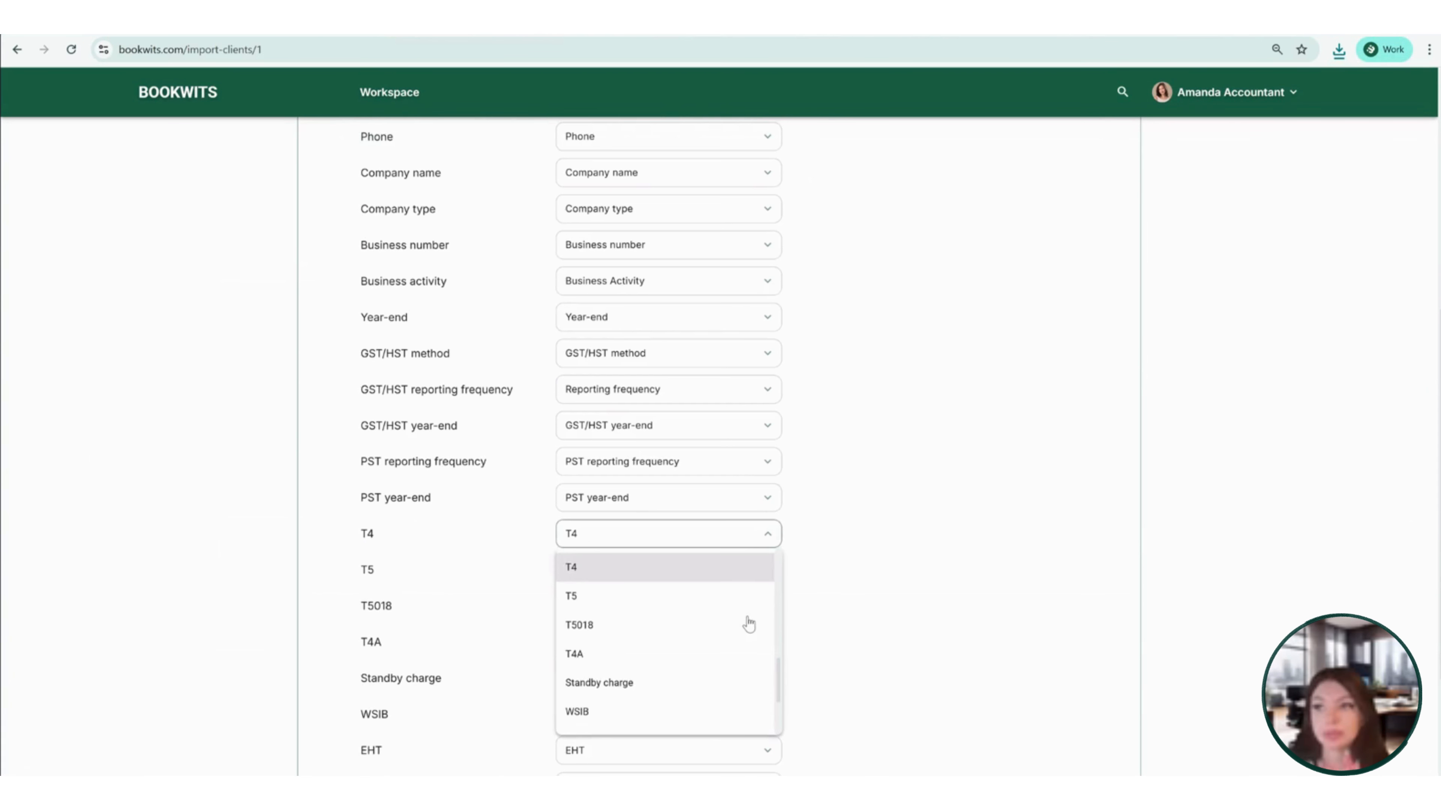
pyautogui.scroll(-2, 746, 625)
pyautogui.click(803, 489)
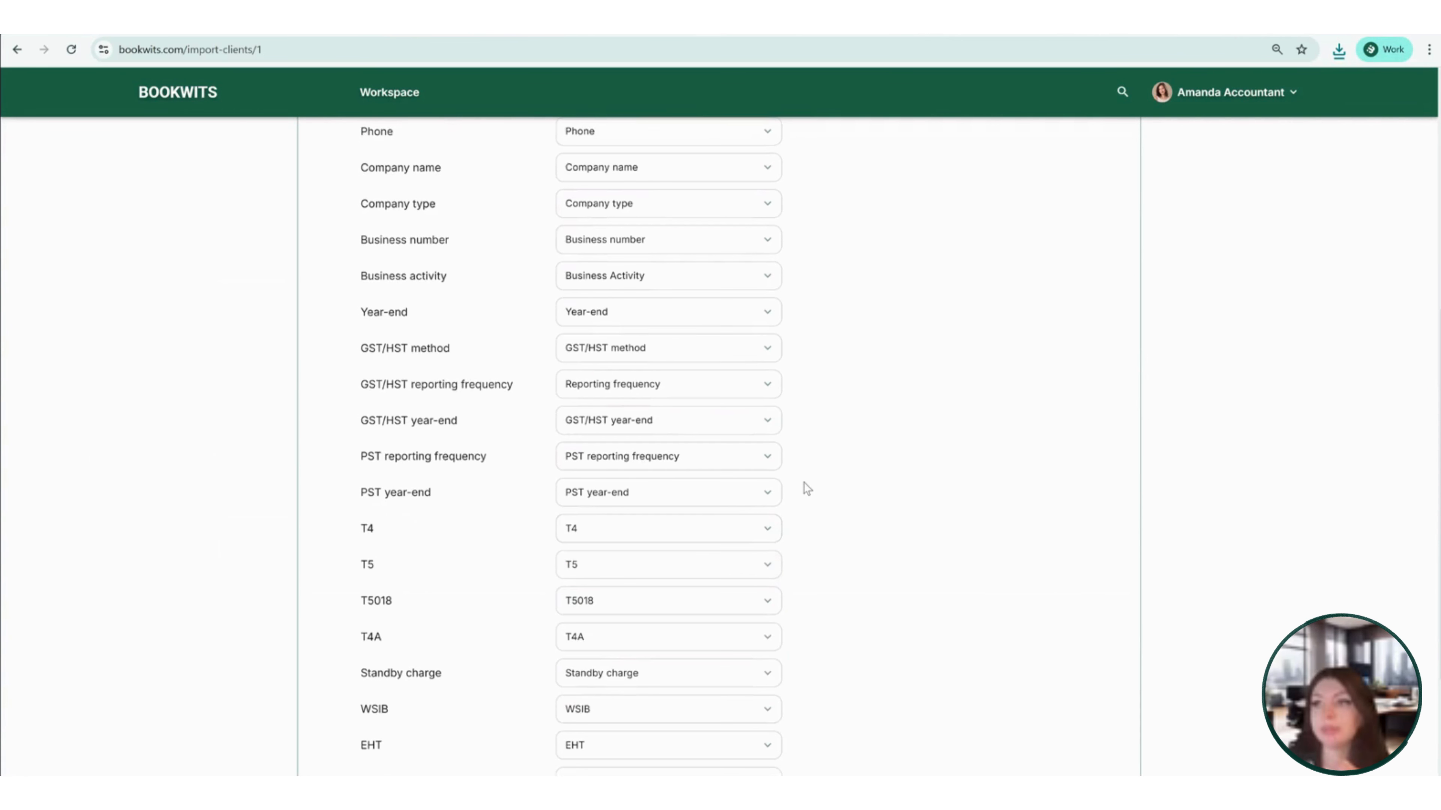
pyautogui.scroll(-3, 765, 500)
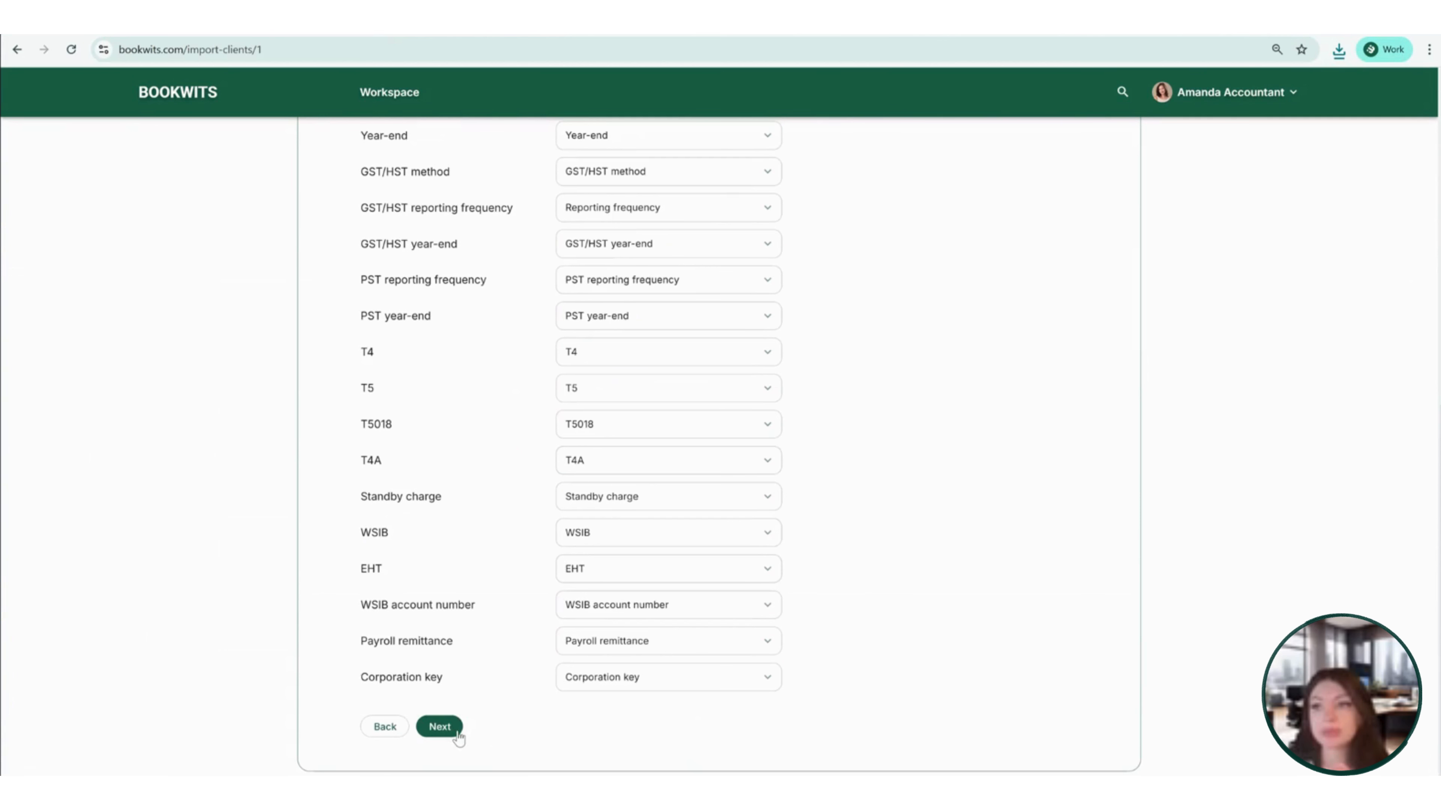
pyautogui.click(458, 733)
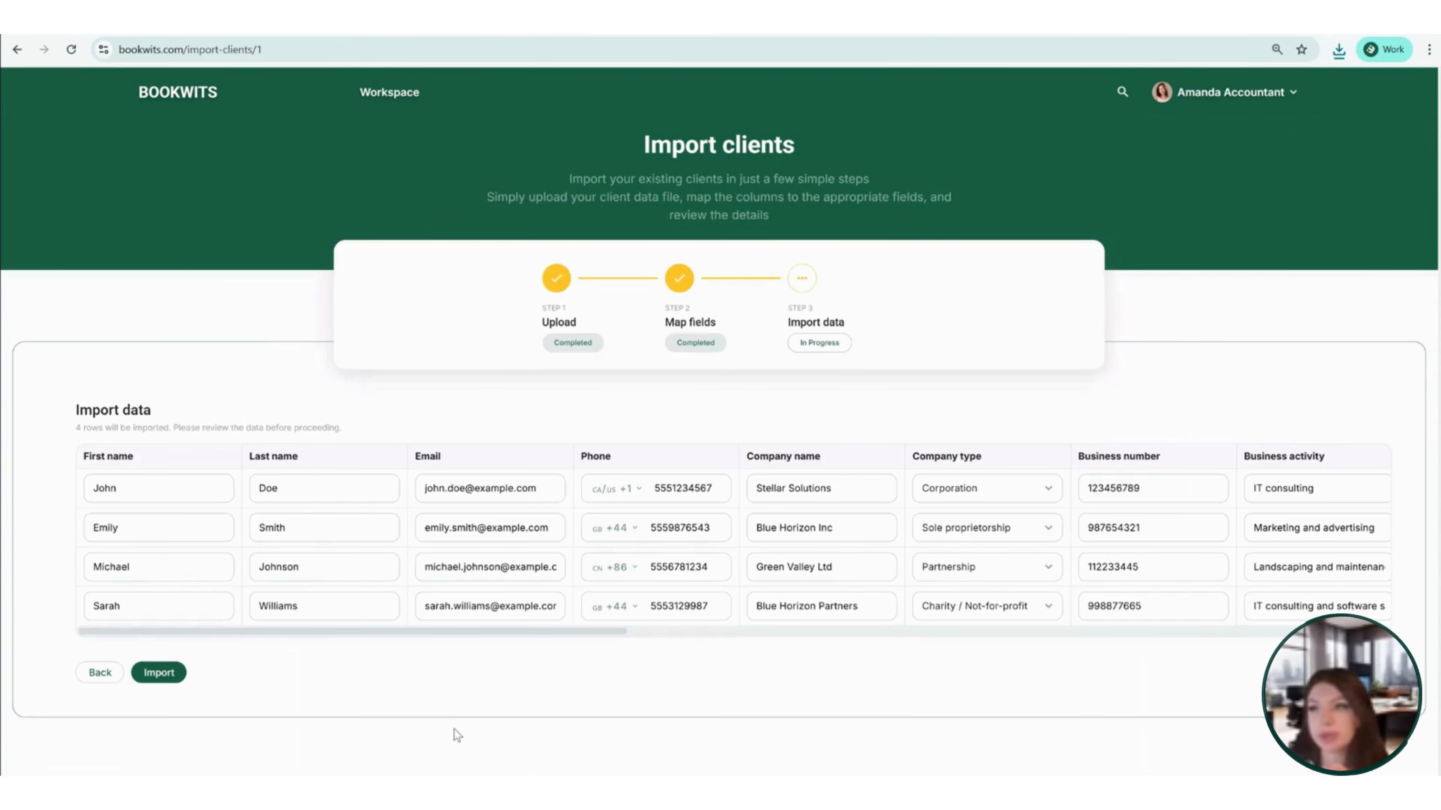
# Review the client rows, import them, and return to the list of all clients.
pyautogui.moveTo(243, 634); pyautogui.dragTo(886, 659)
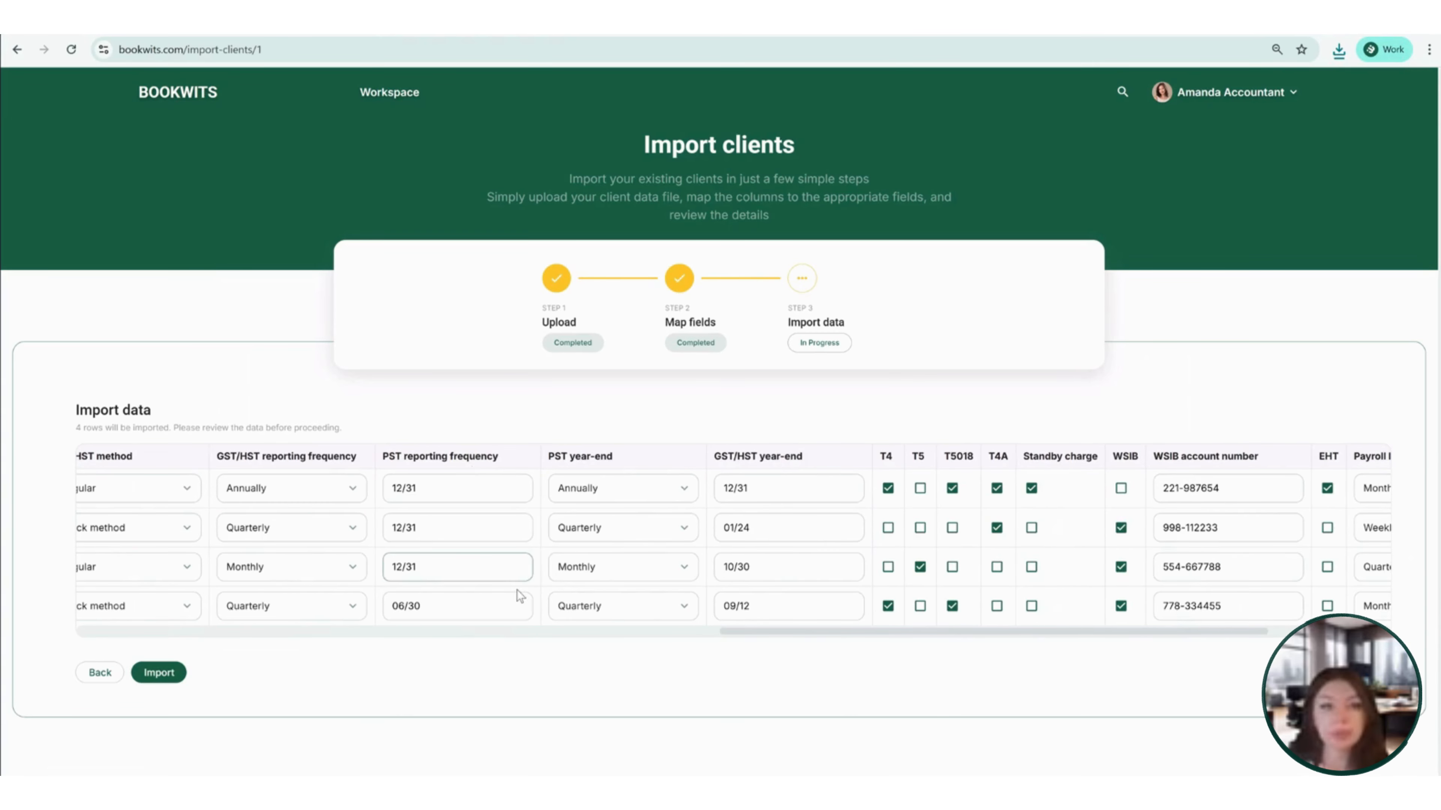
pyautogui.click(168, 674)
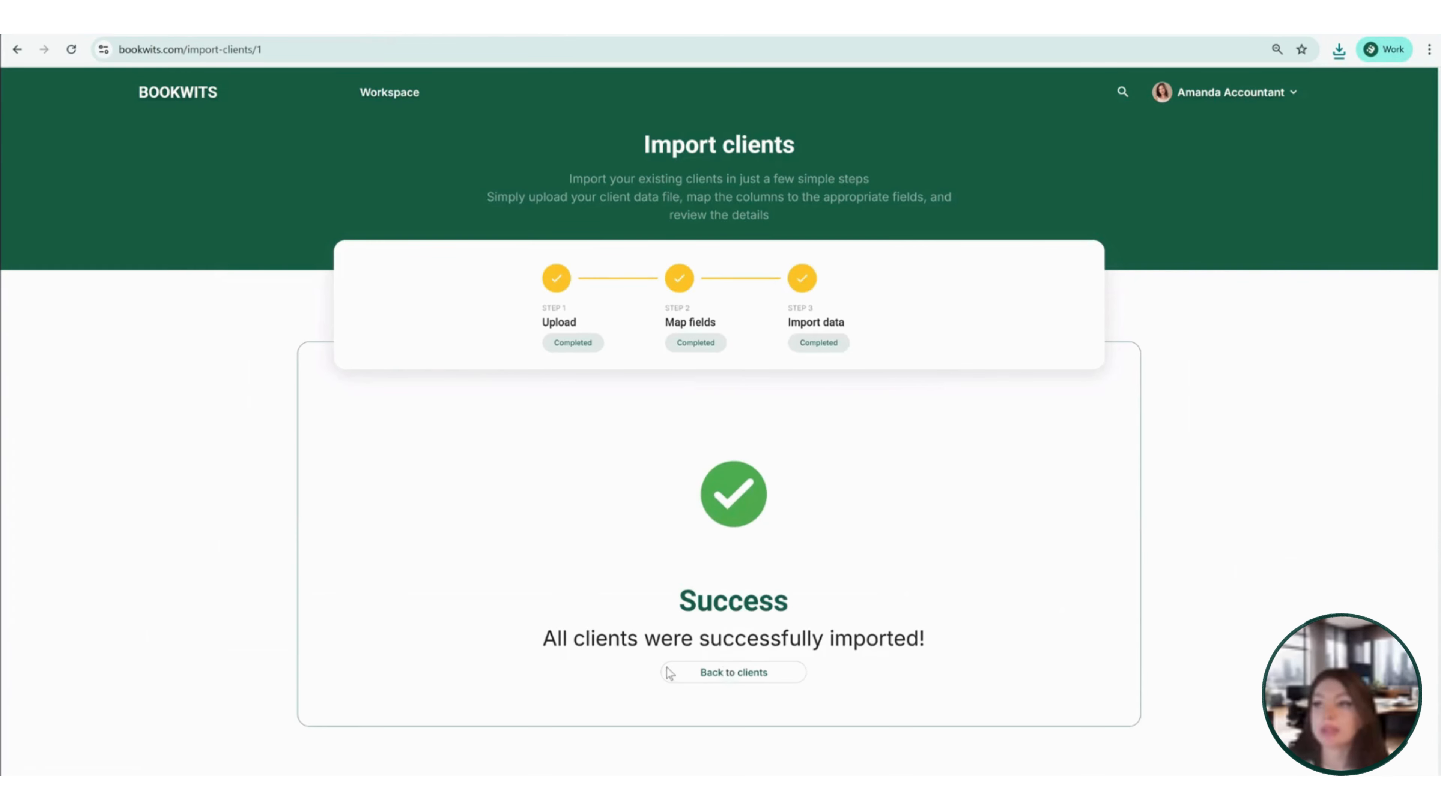
pyautogui.click(728, 674)
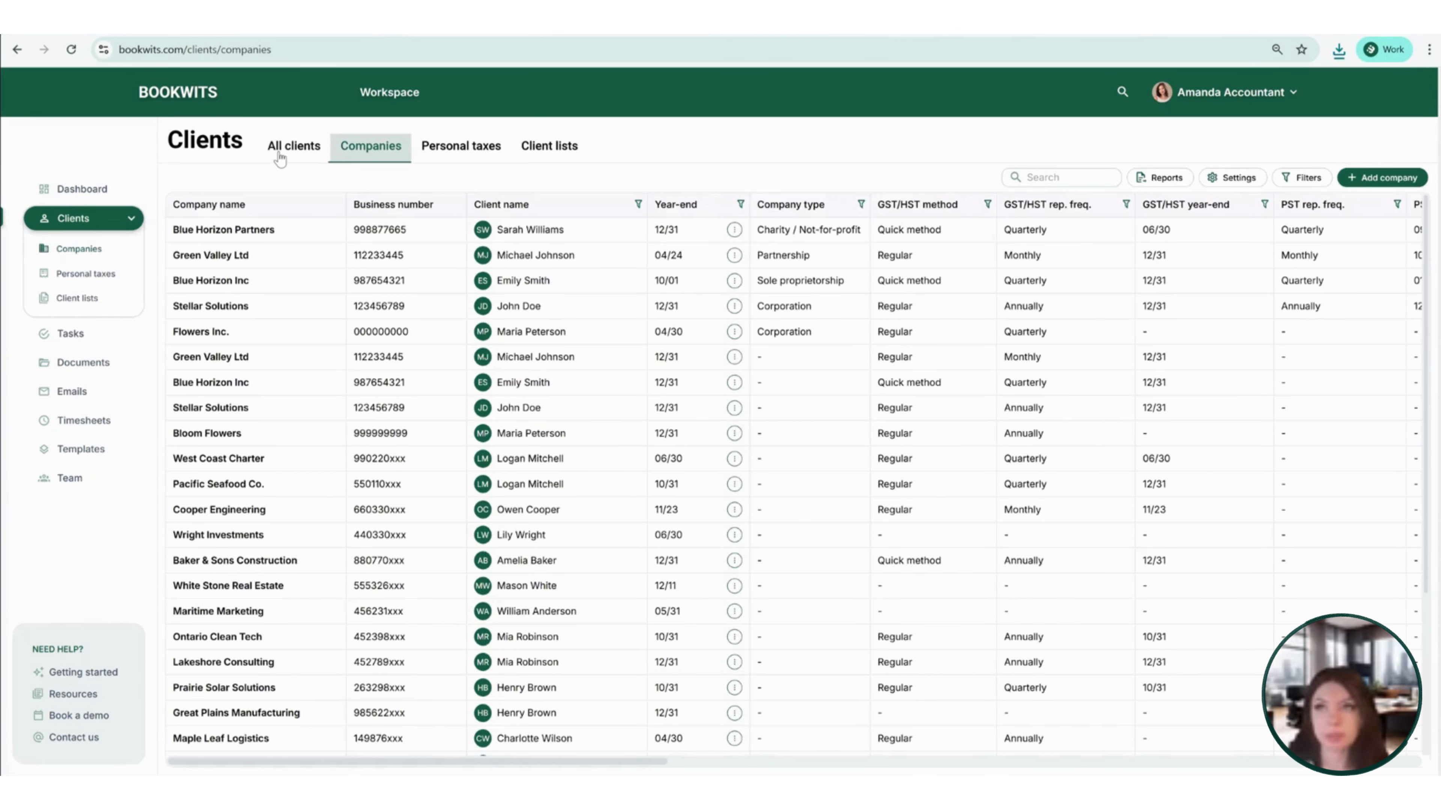
pyautogui.click(280, 149)
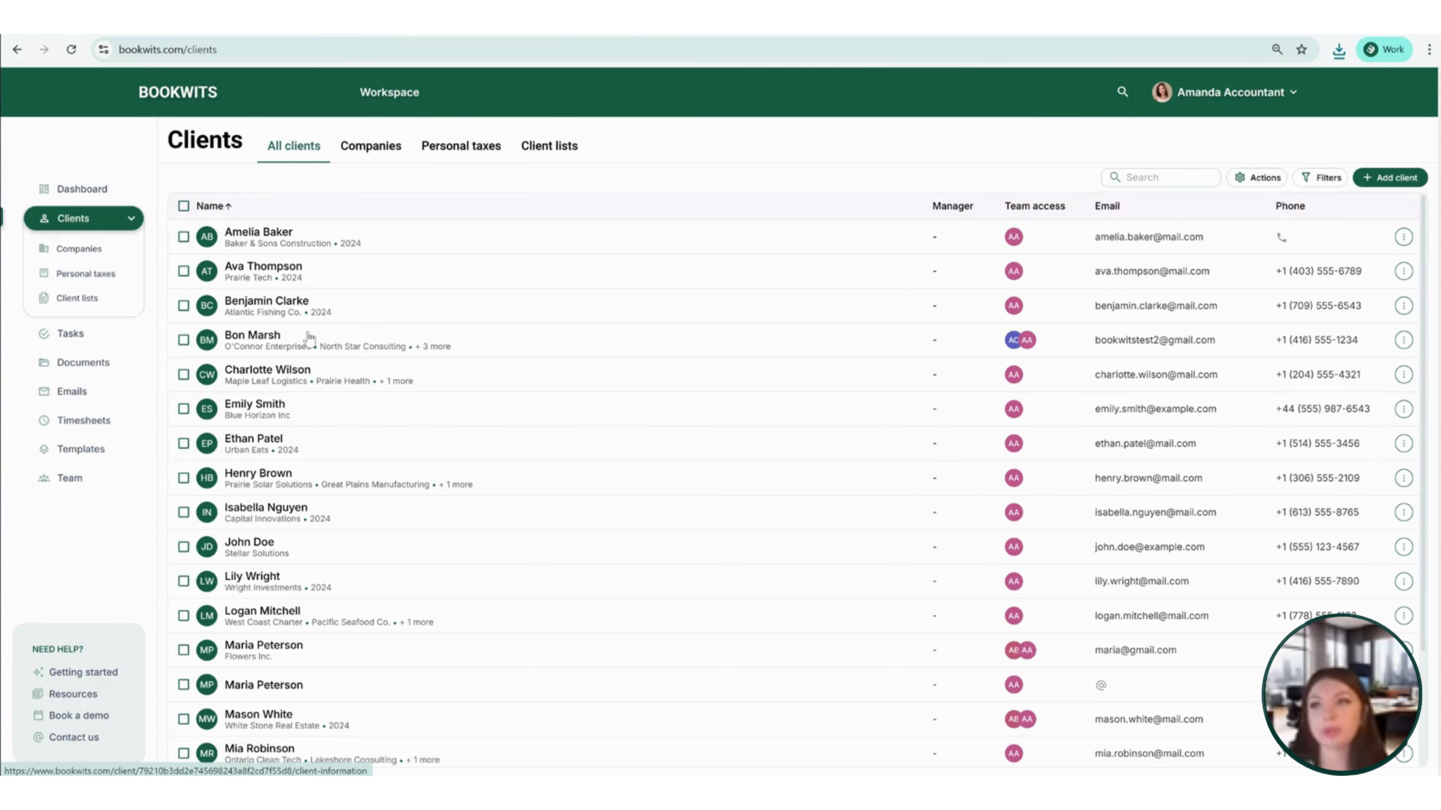
# Open the client linked to O'Connor Enterprises and view the company information for both O'Connor Enterprises and North Star Consulting.
pyautogui.click(252, 339)
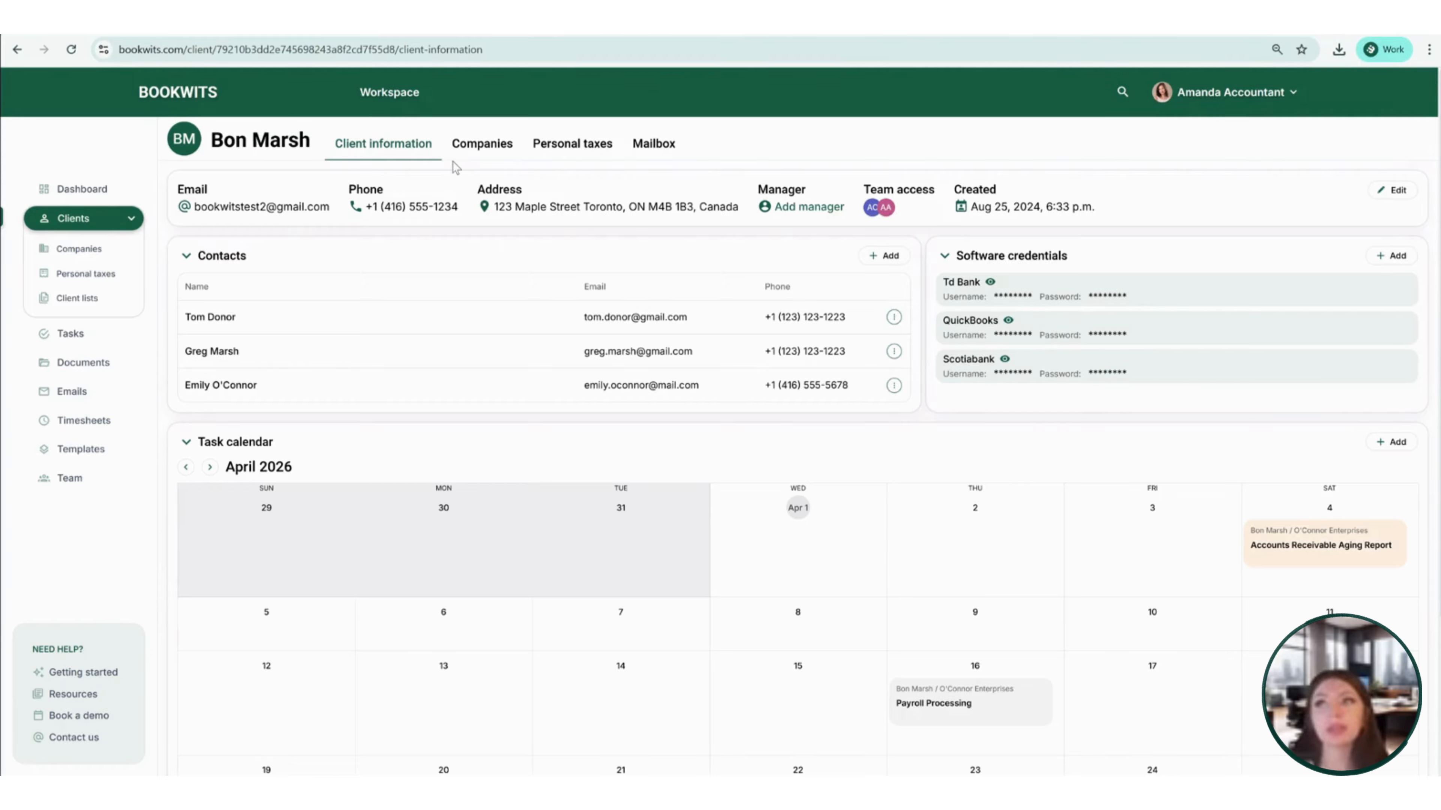
pyautogui.click(494, 146)
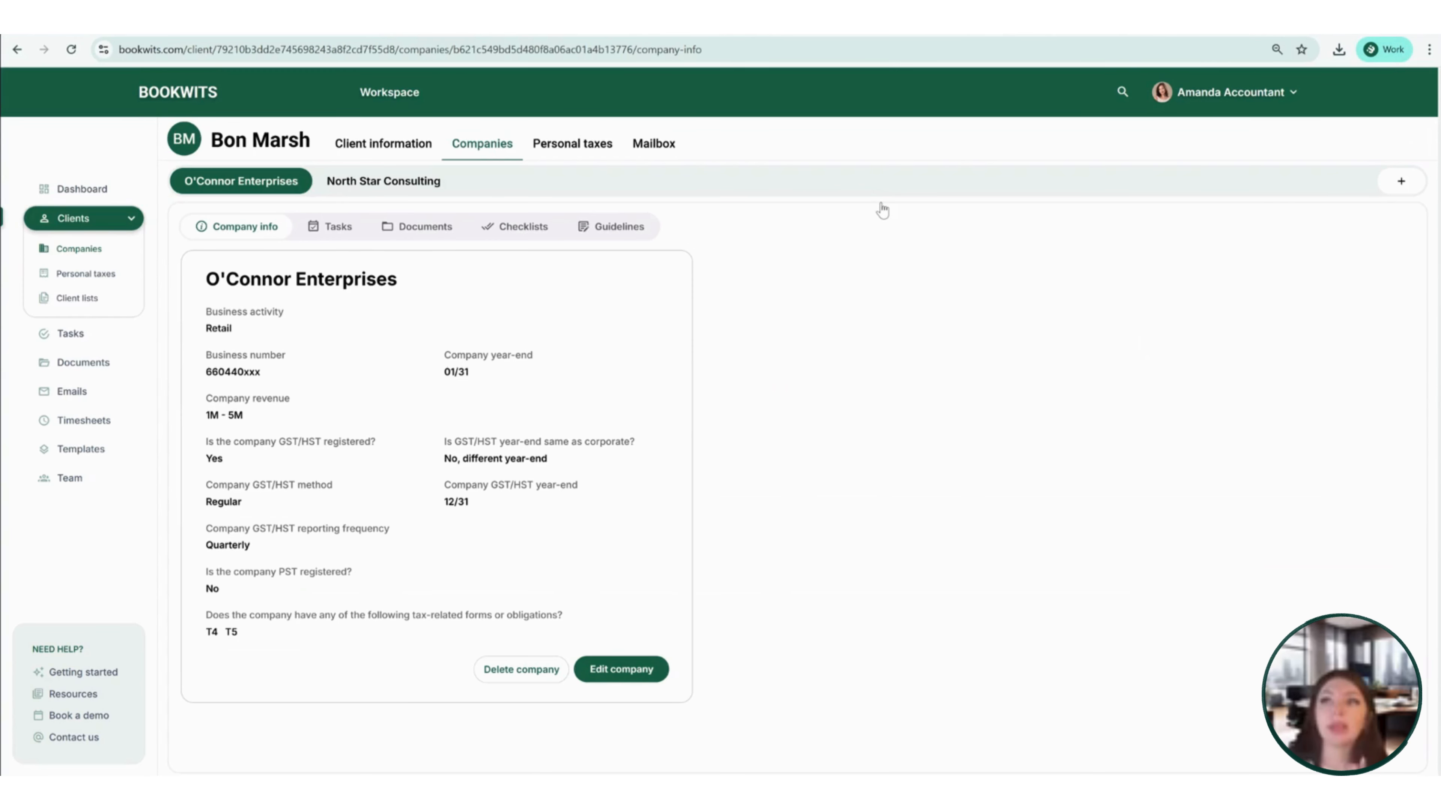
pyautogui.click(375, 187)
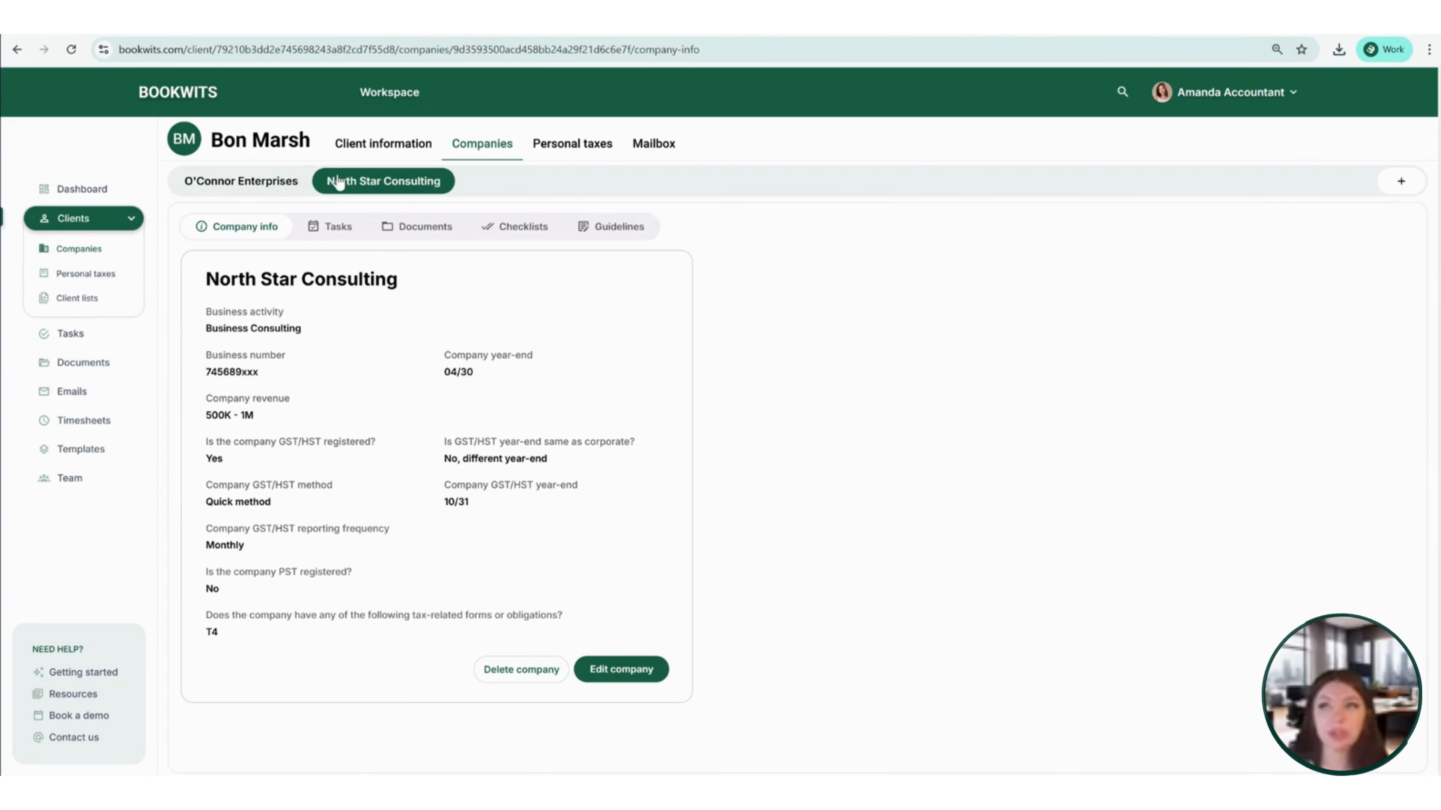
pyautogui.click(270, 188)
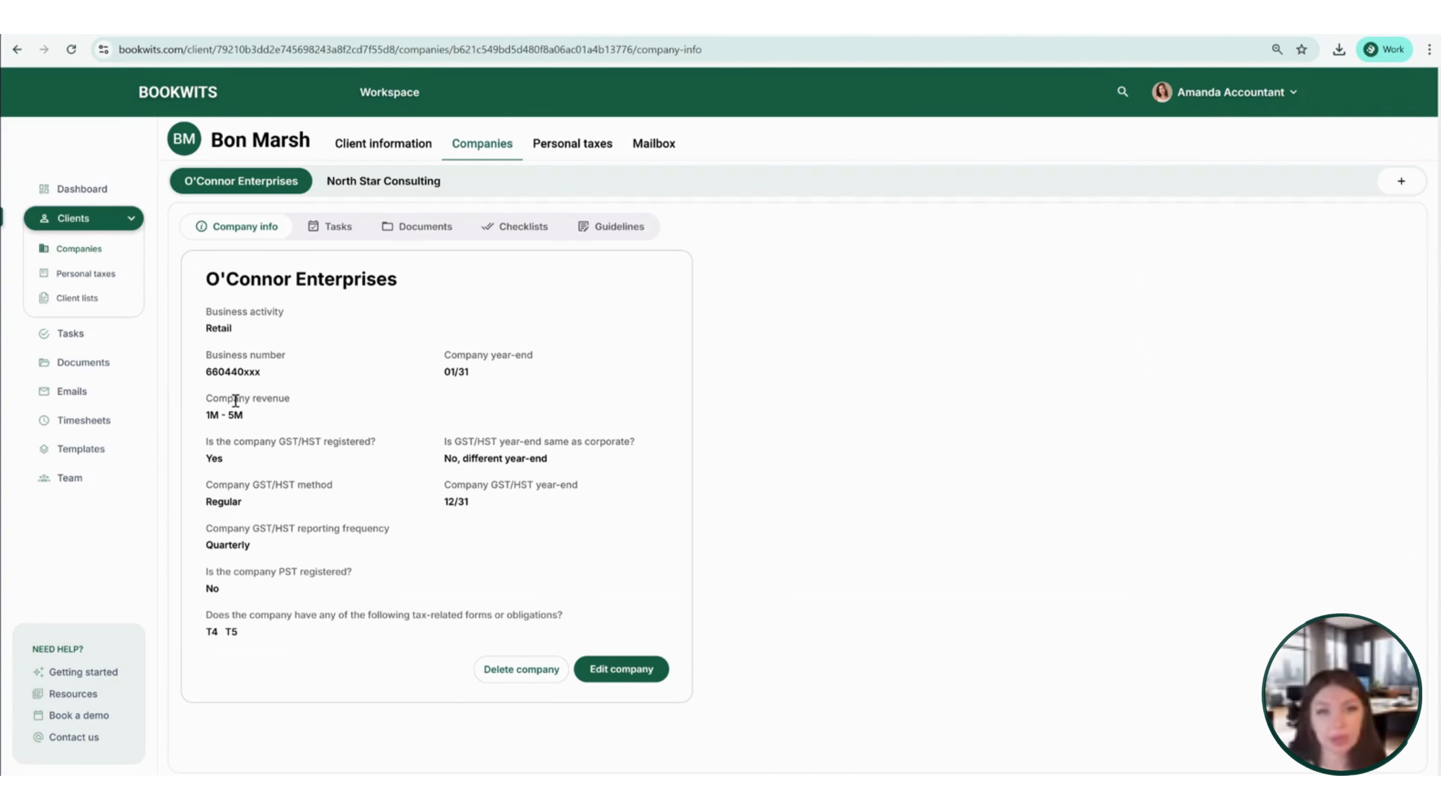
# Edit O'Connor Enterprises and add T4A to its tax-related forms or obligations.
pyautogui.click(603, 671)
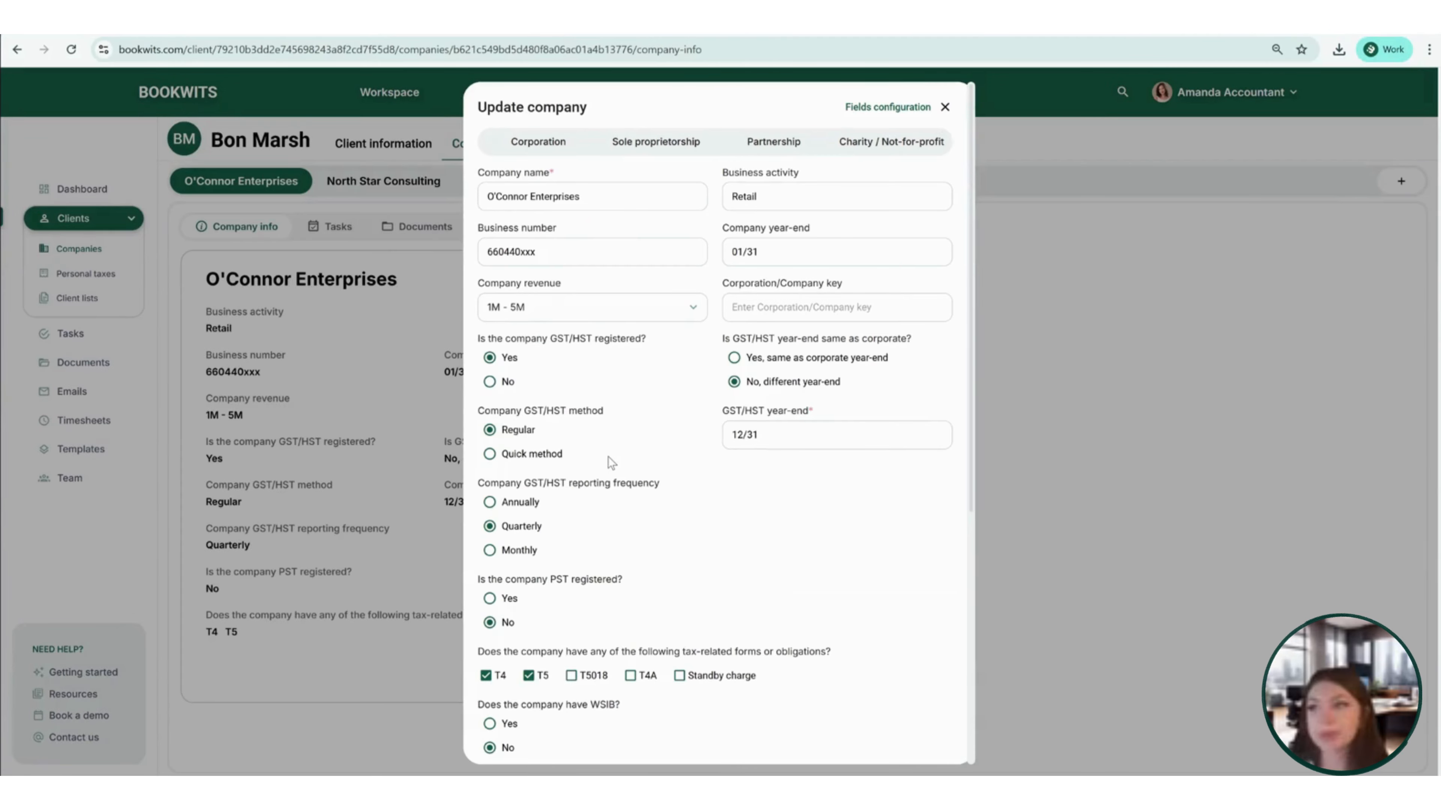
pyautogui.scroll(-1, 612, 460)
pyautogui.scroll(-1, 639, 487)
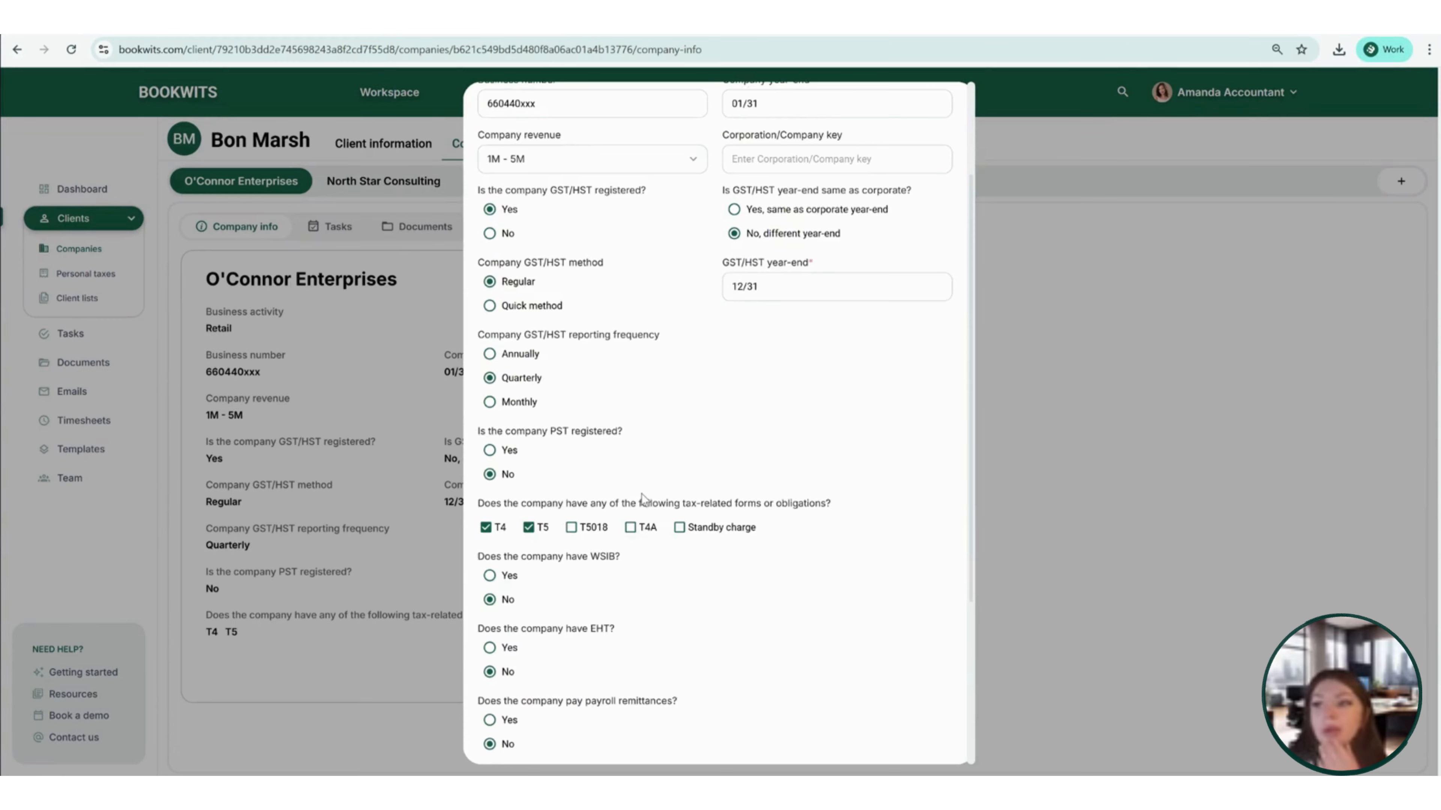
pyautogui.click(631, 526)
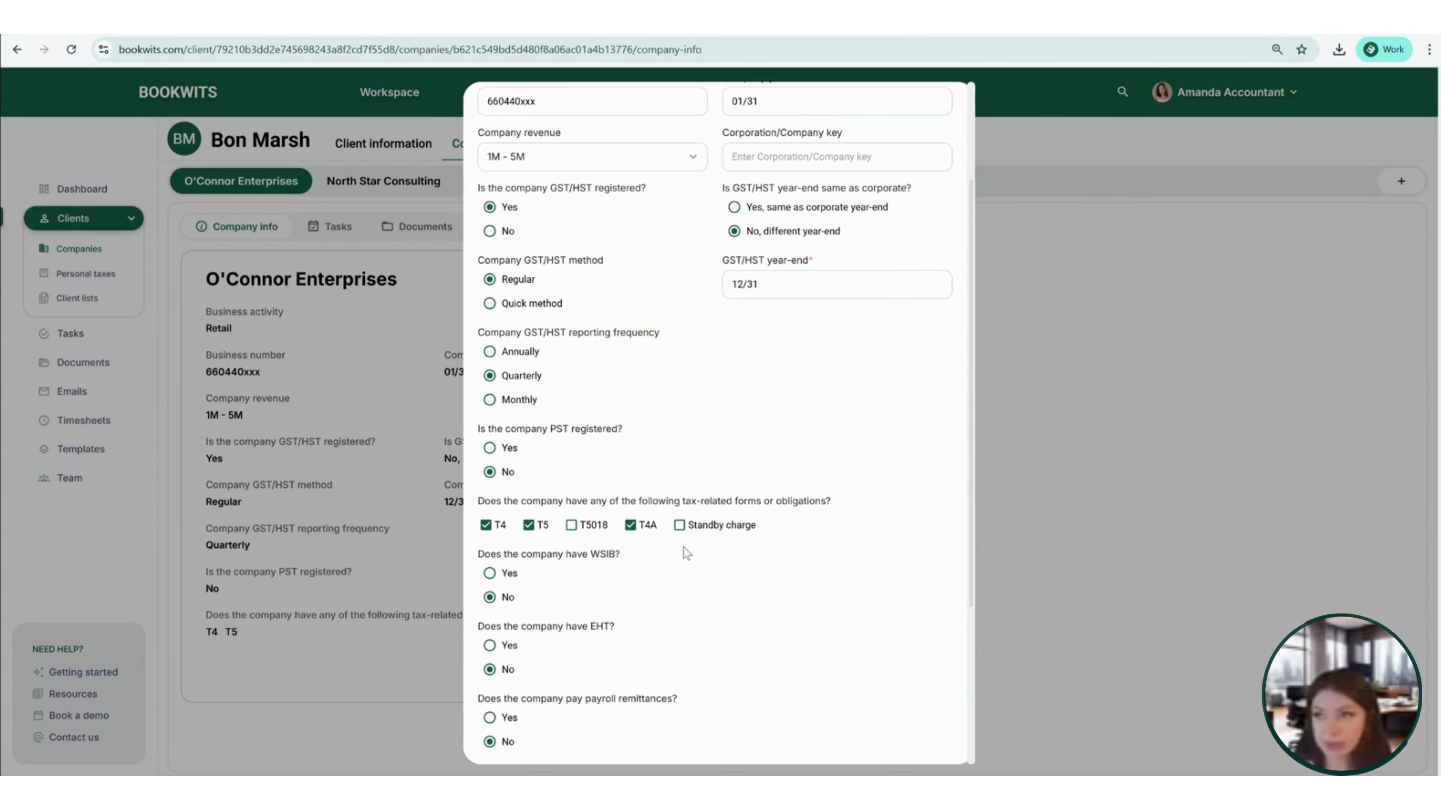
# Create a single-line text custom field named WAC that applies to all companies, and save the company.
pyautogui.scroll(-3, 679, 547)
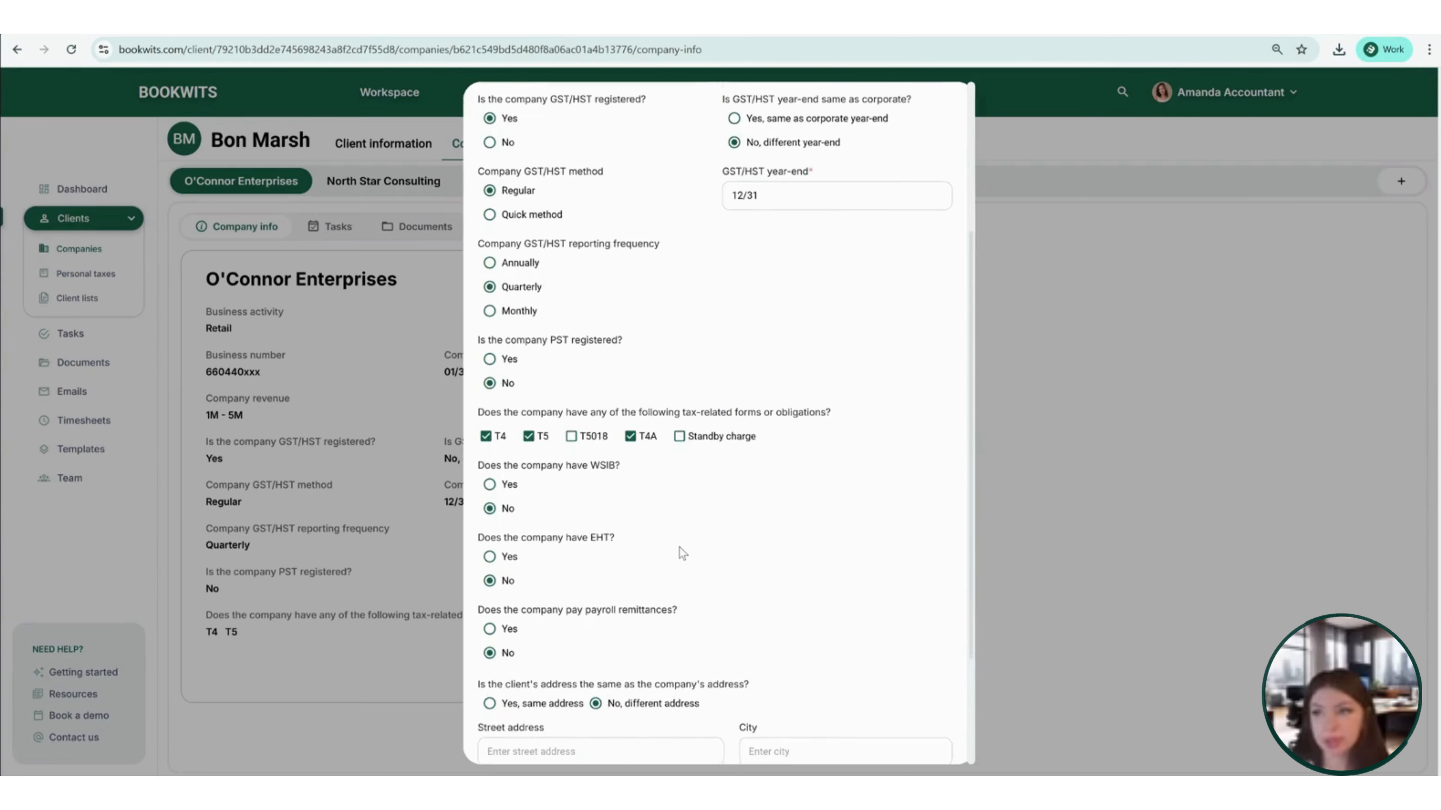
pyautogui.scroll(-1, 679, 547)
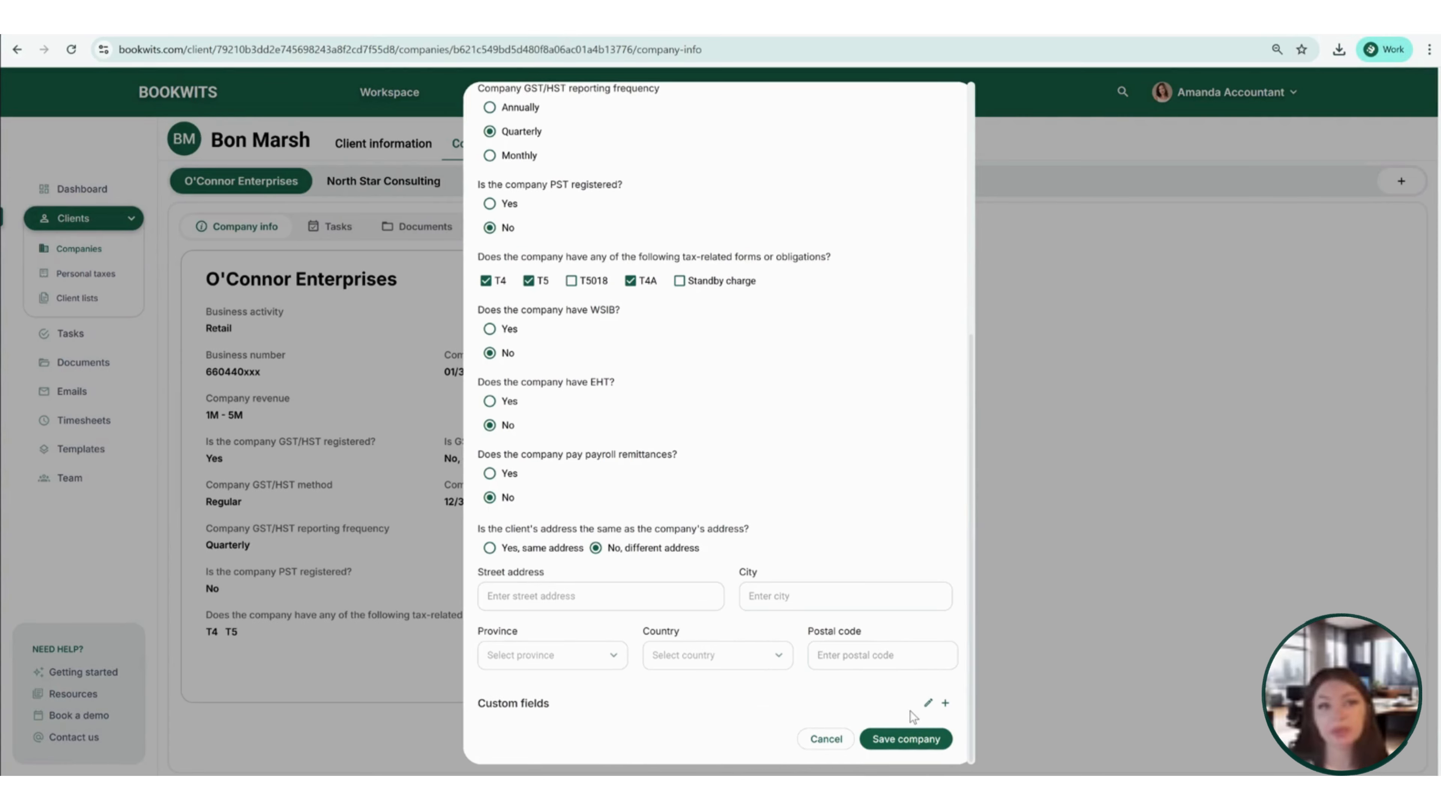
pyautogui.click(945, 706)
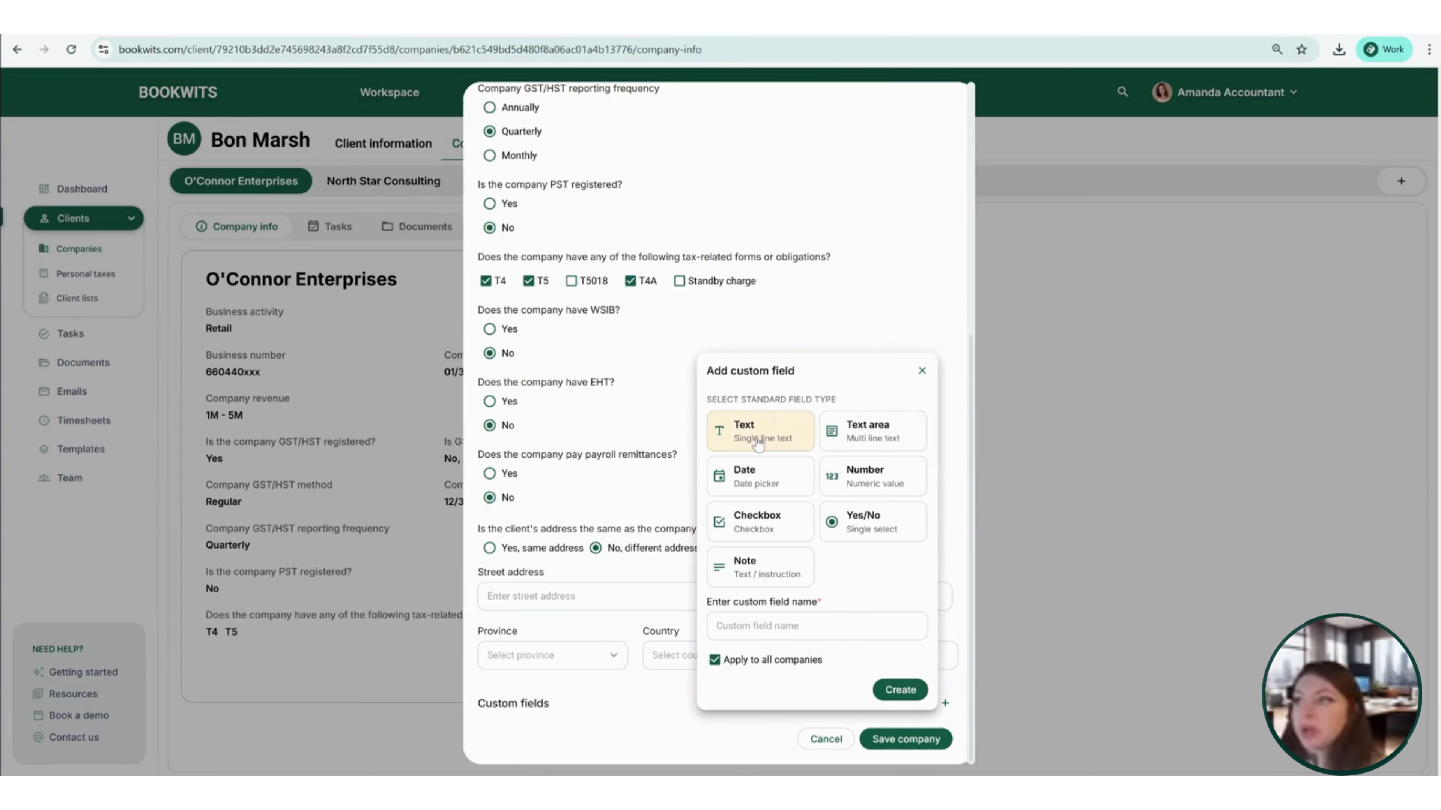
pyautogui.click(811, 627)
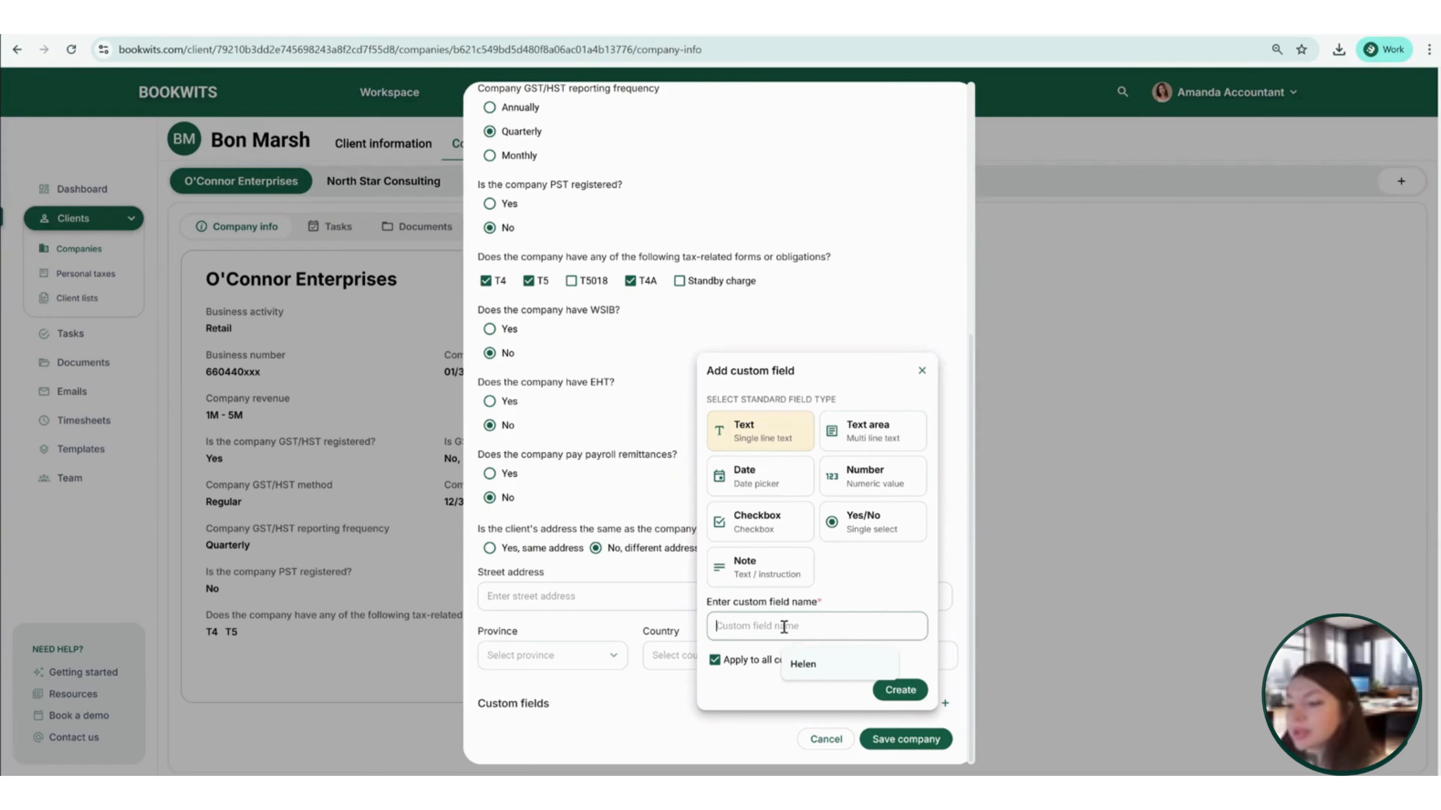
pyautogui.write('WAC')
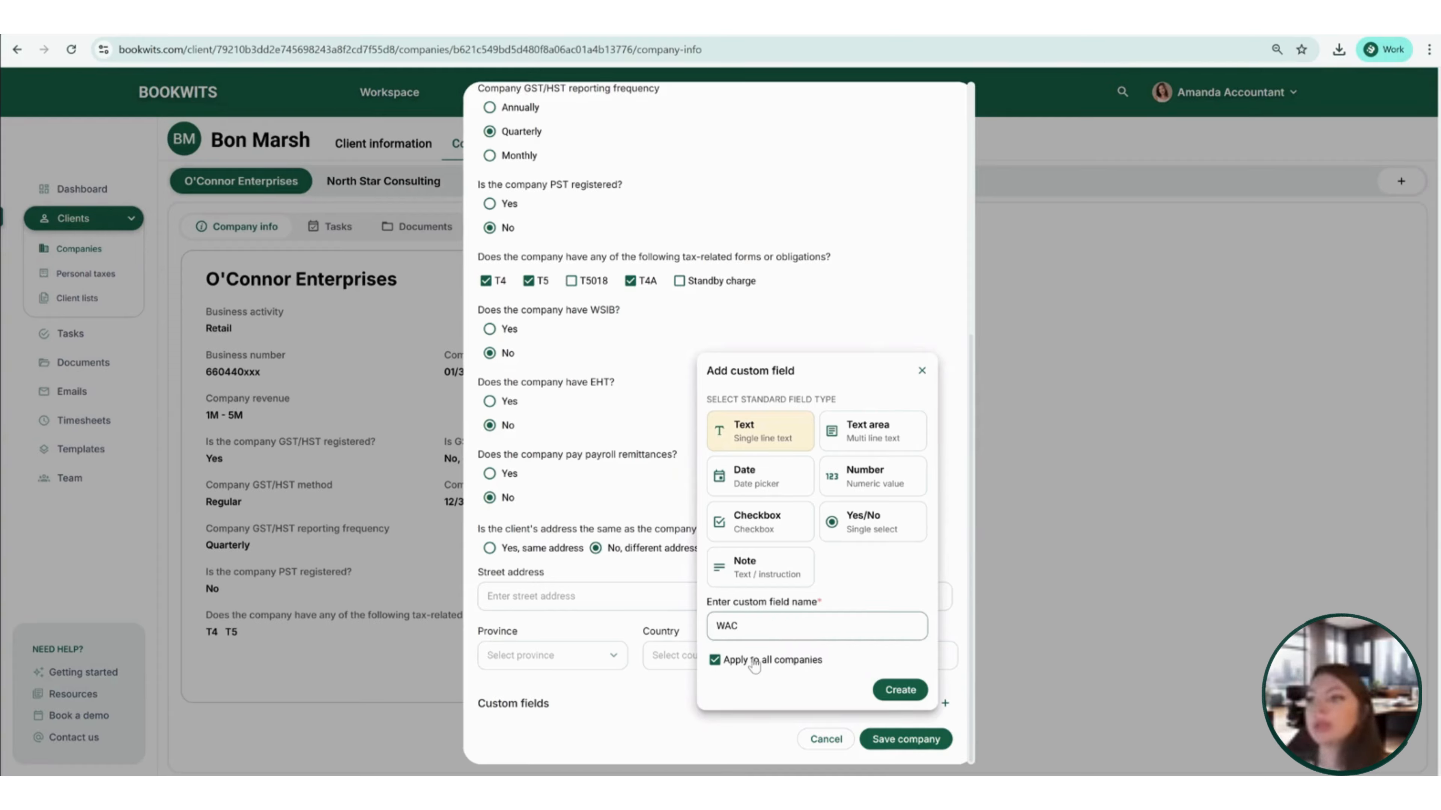
pyautogui.click(717, 663)
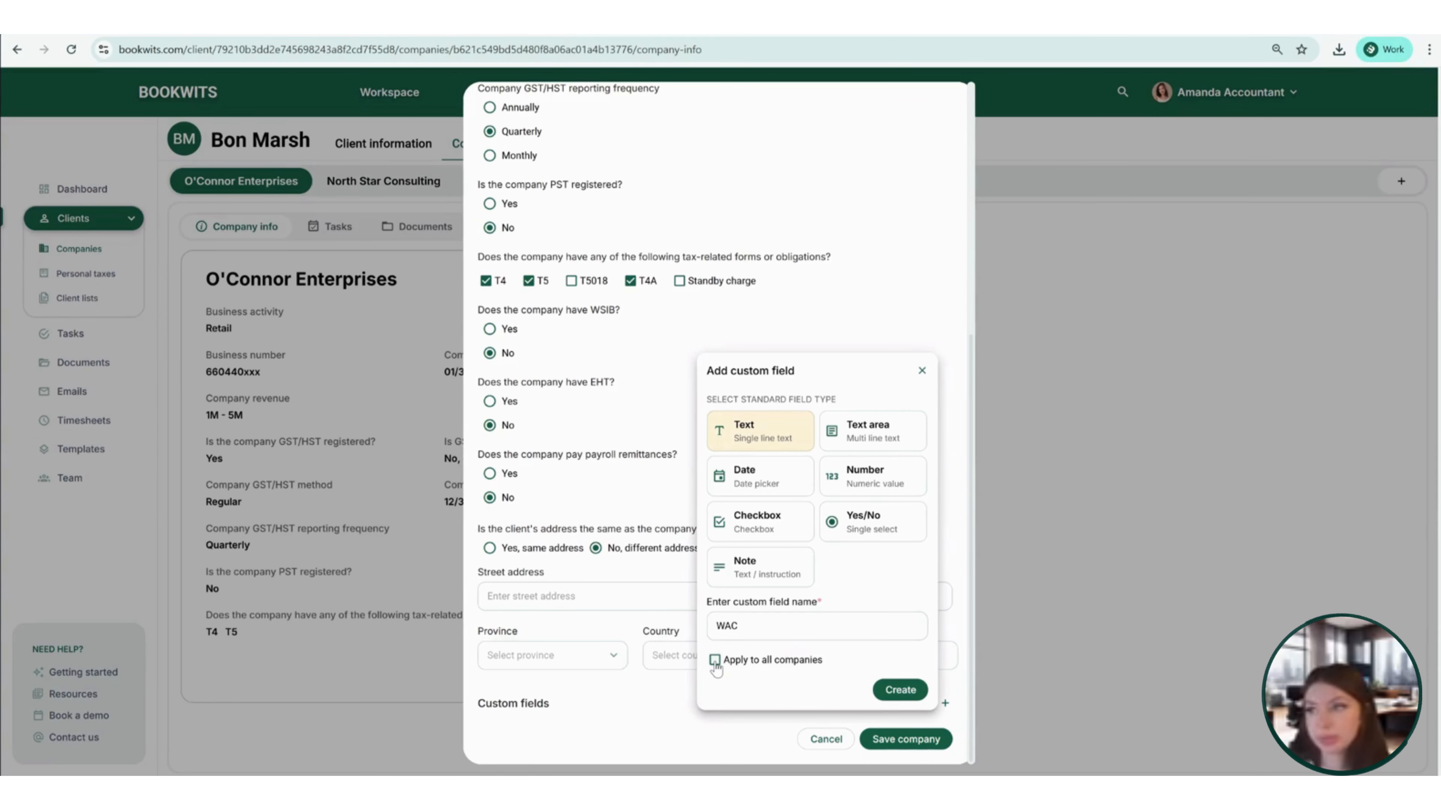
pyautogui.click(715, 663)
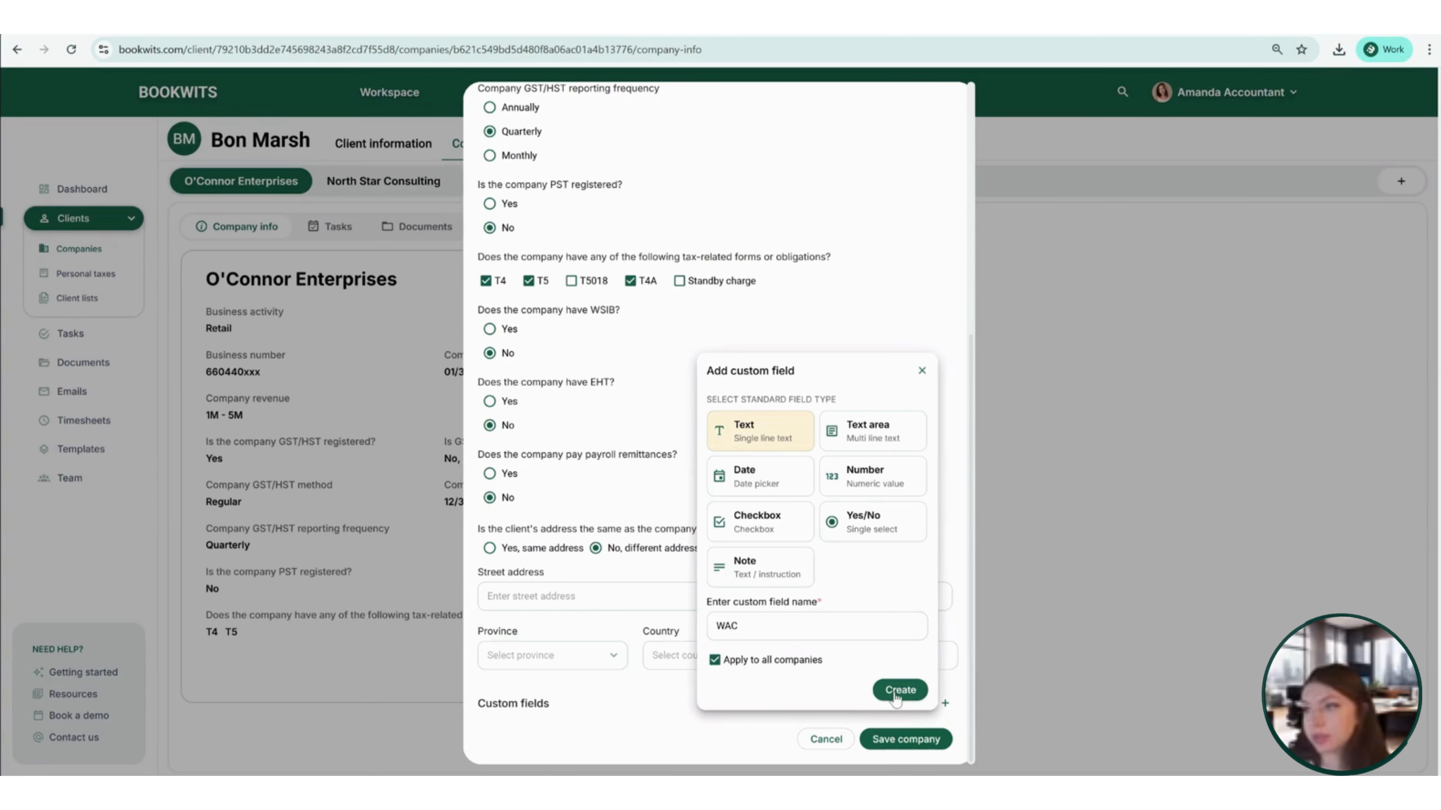
pyautogui.click(878, 692)
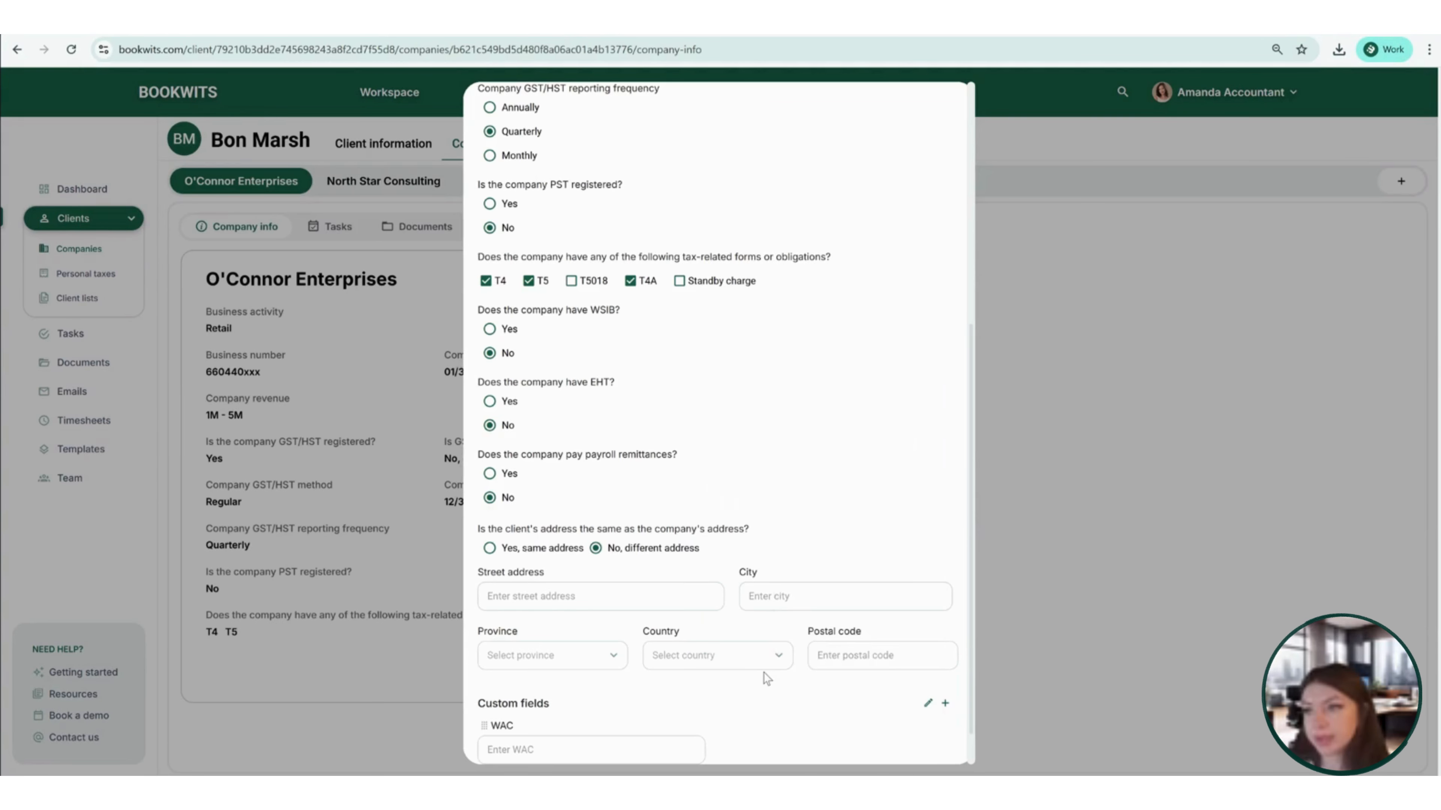
pyautogui.scroll(-1, 762, 673)
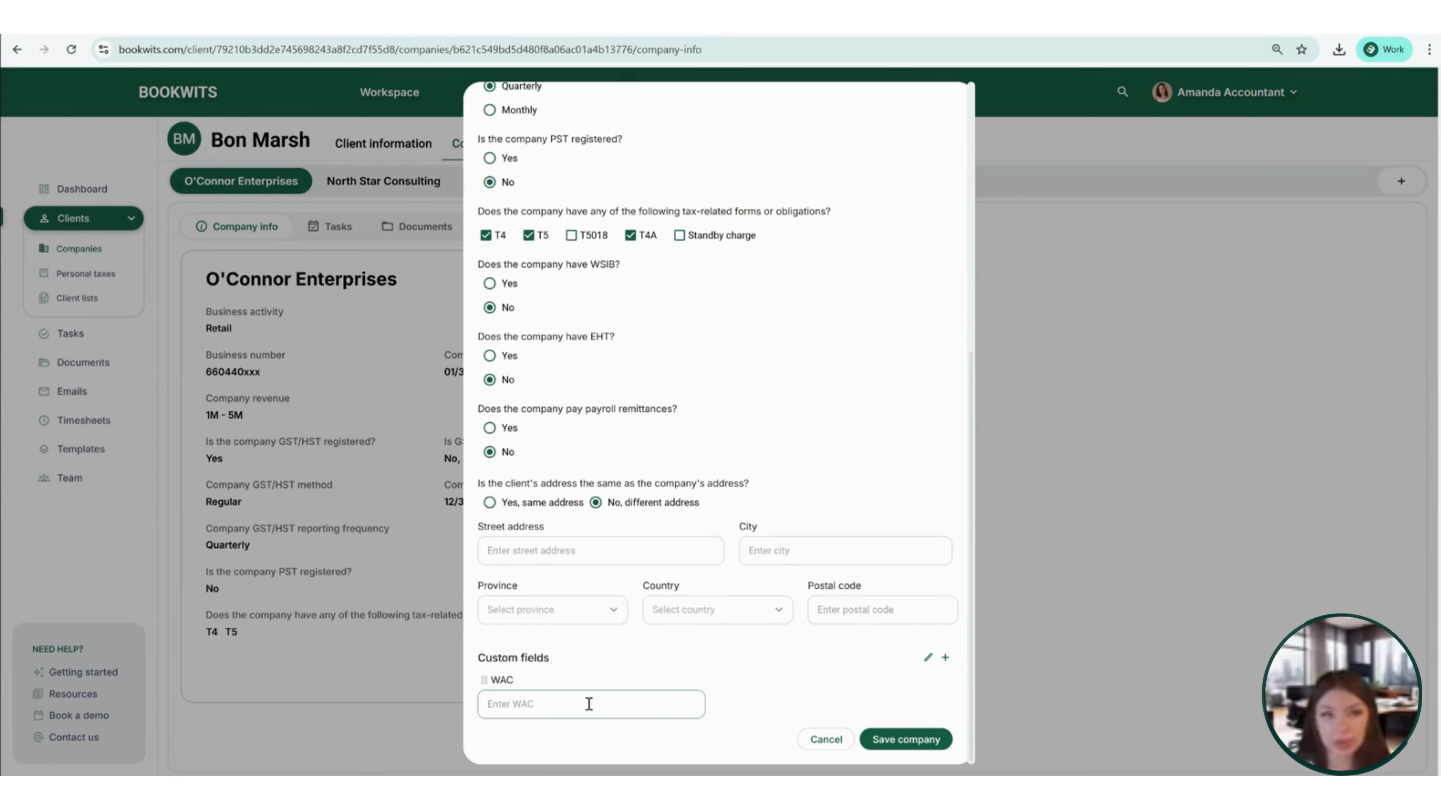
pyautogui.click(900, 740)
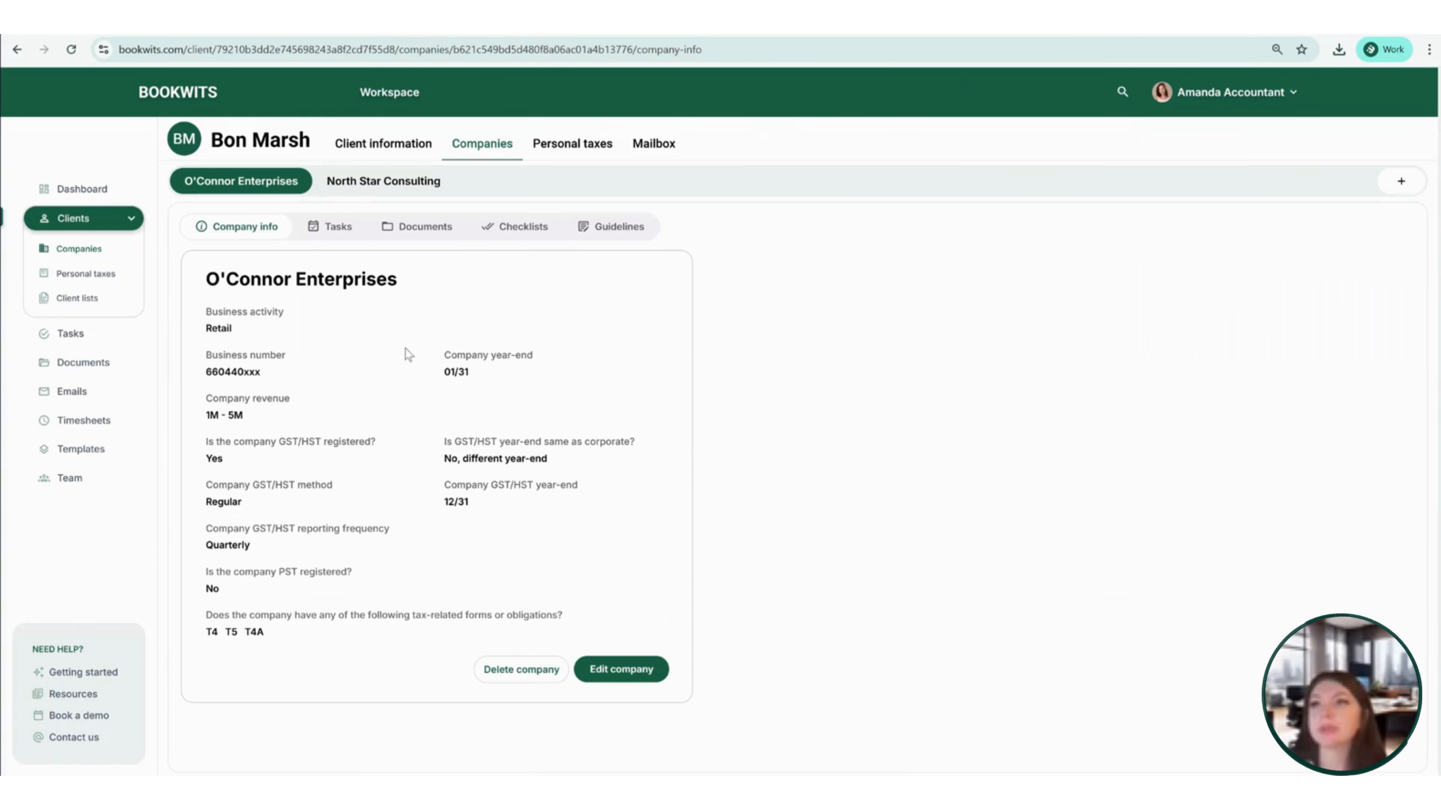
# View the tasks, documents and checklists of O'Connor Enterprises.
pyautogui.click(326, 238)
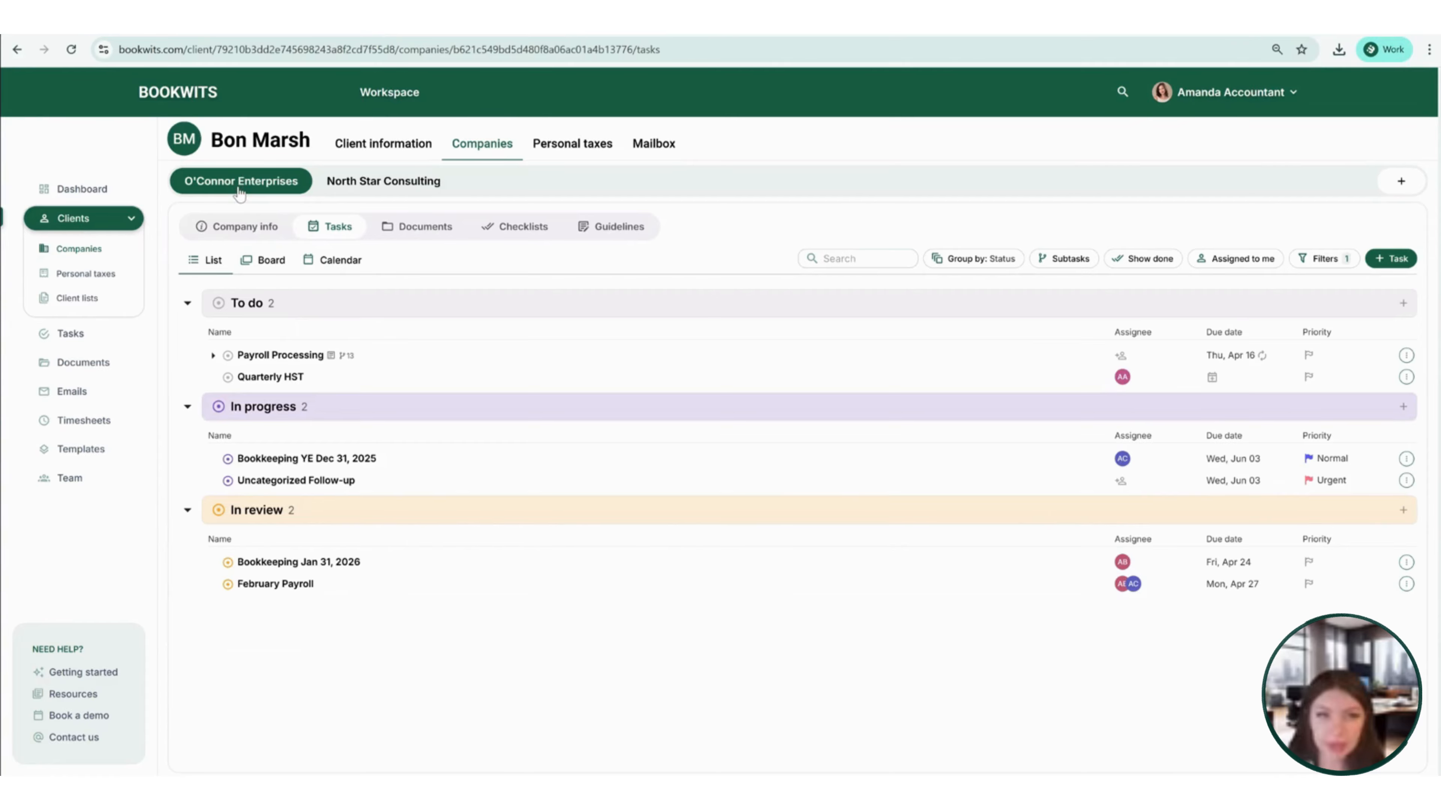
pyautogui.click(428, 233)
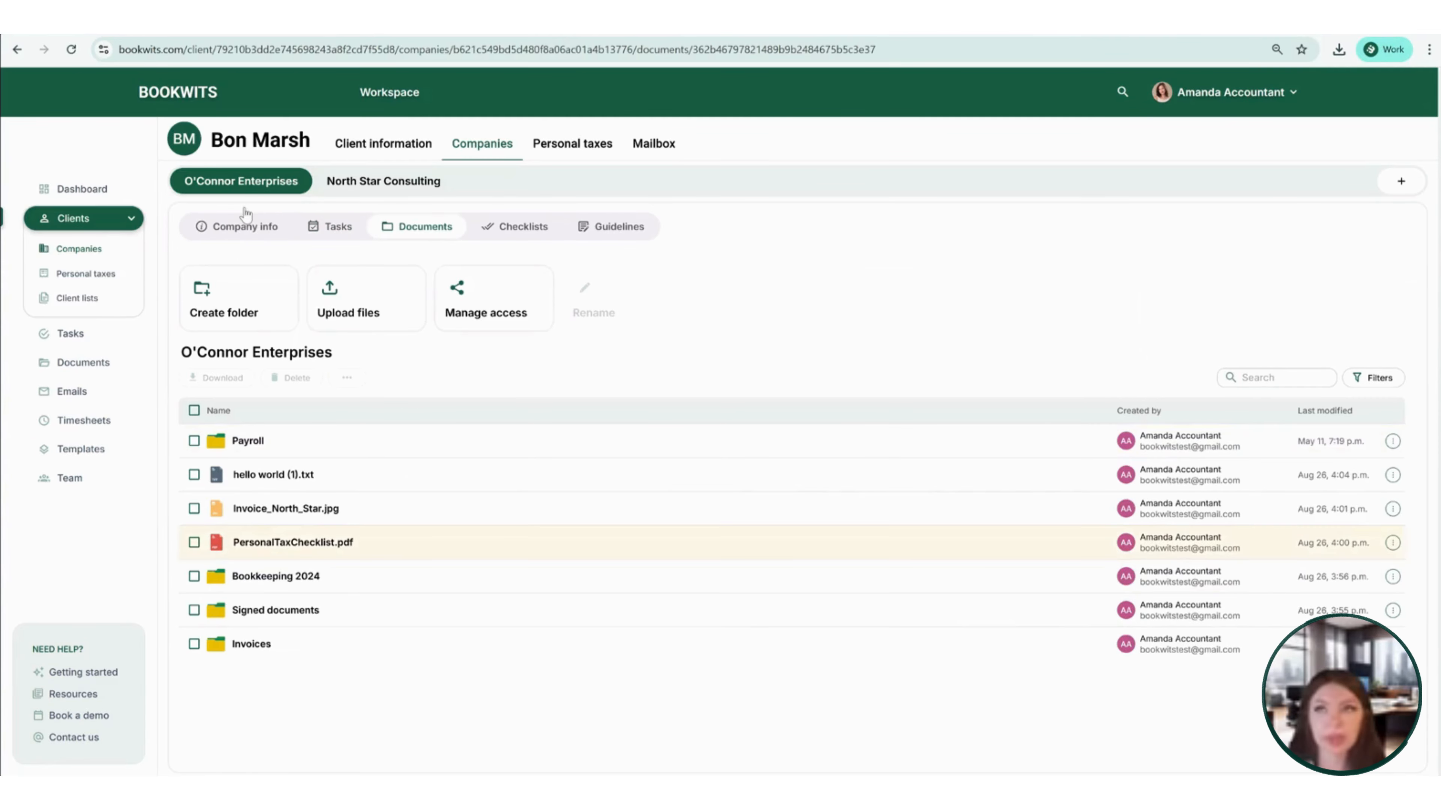
pyautogui.click(510, 237)
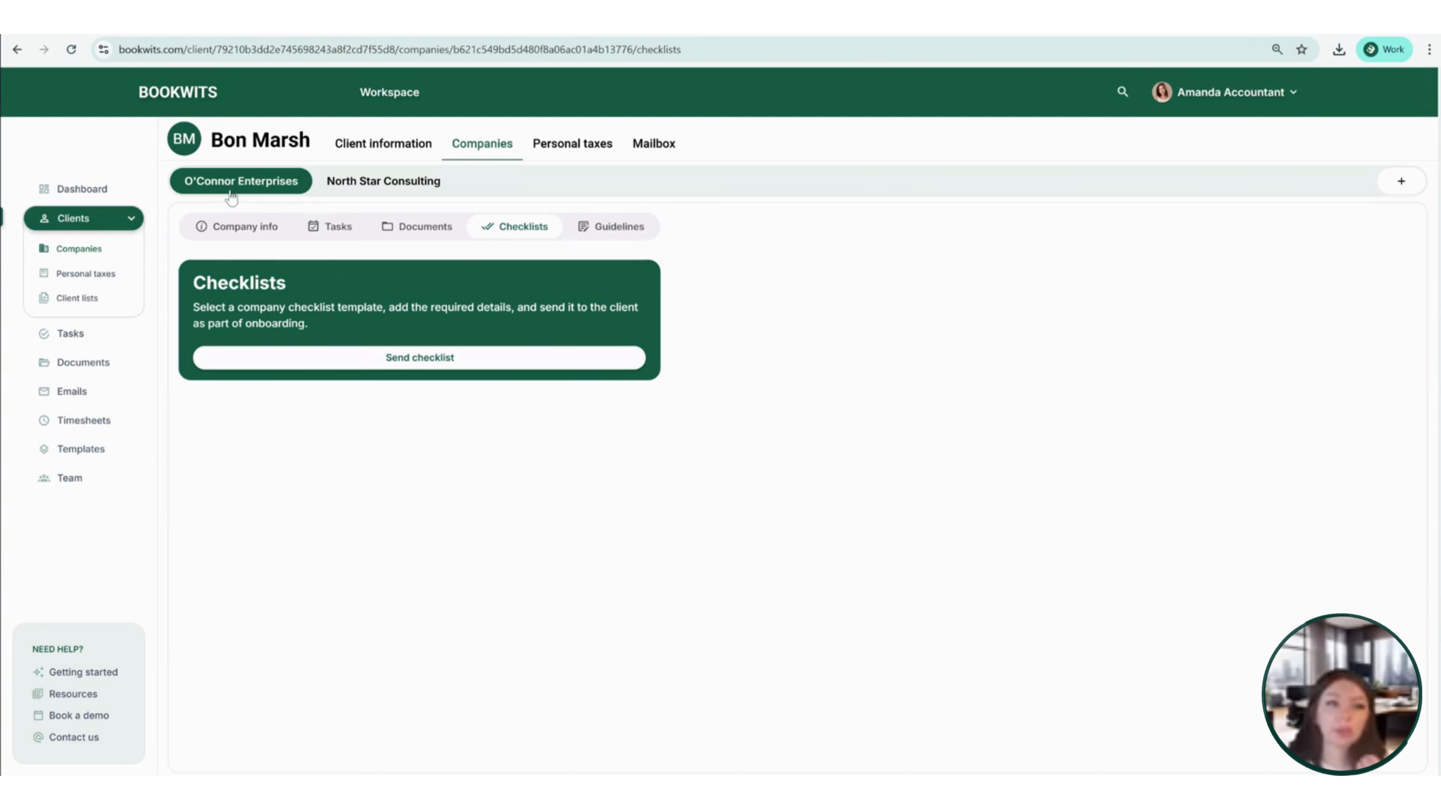
# Review the sections of the Onboarding checklist template, save the template, and close the checklist form without sending it.
pyautogui.click(357, 366)
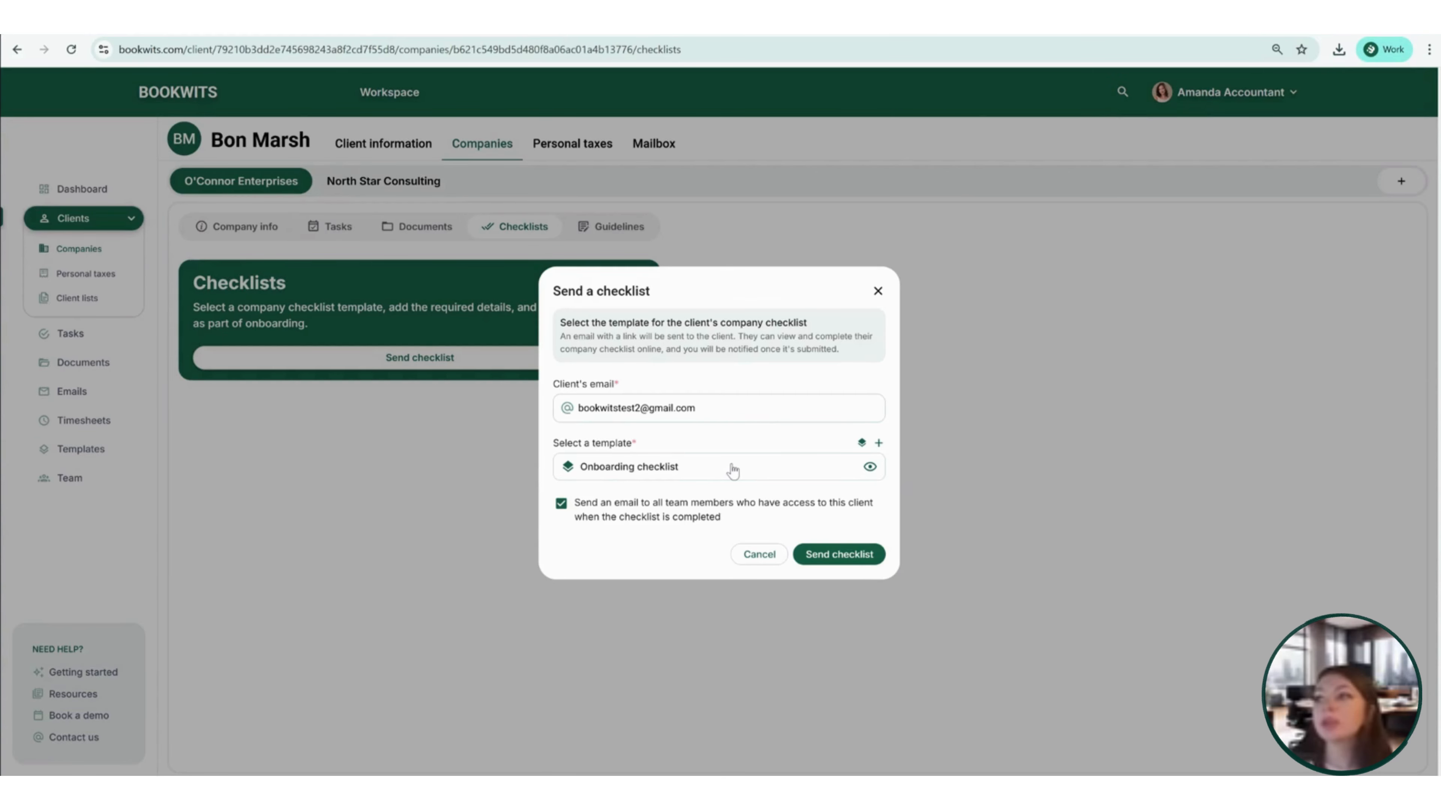
pyautogui.click(861, 442)
pyautogui.scroll(-3, 692, 465)
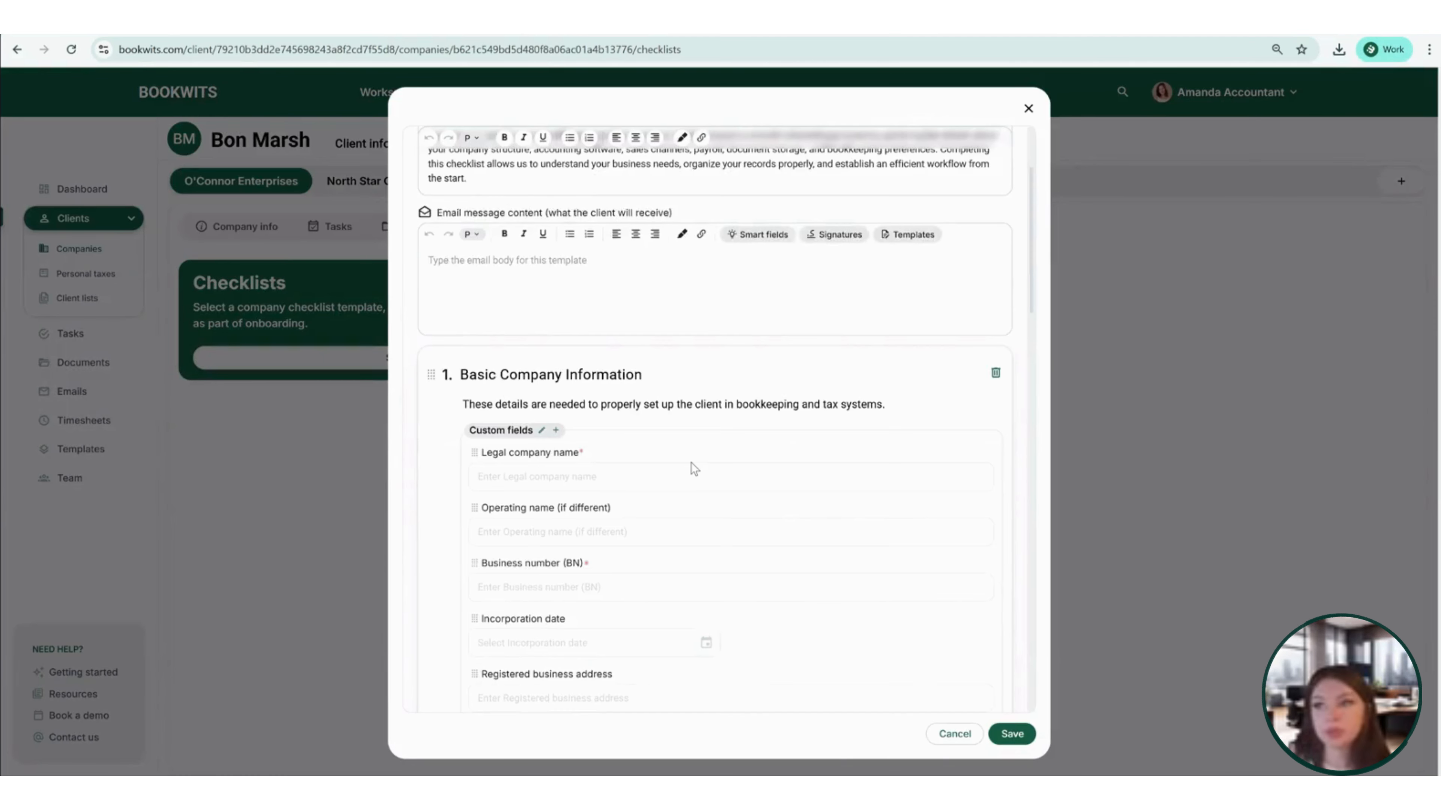
pyautogui.scroll(-4, 691, 463)
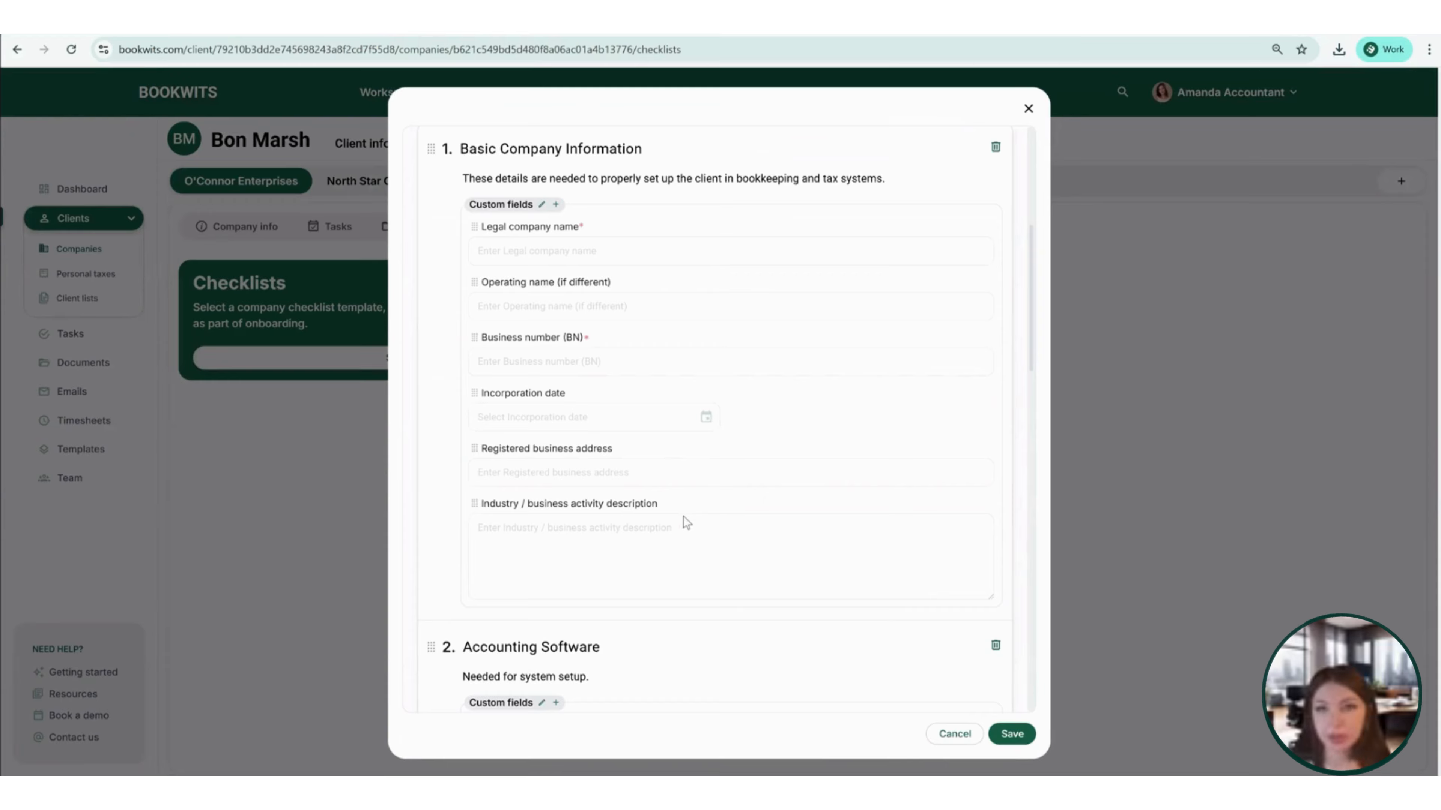
pyautogui.scroll(1, 682, 522)
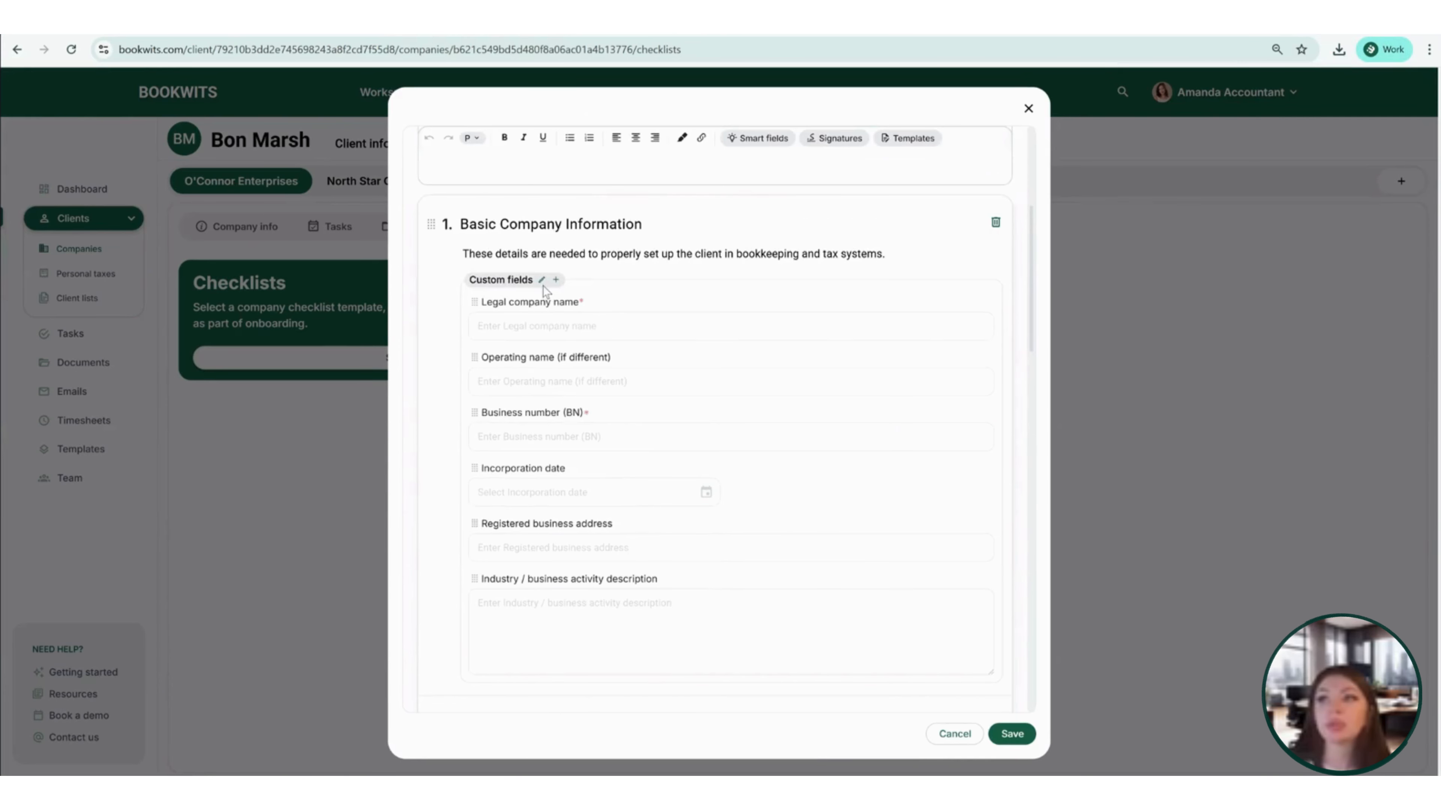
pyautogui.scroll(-10, 608, 554)
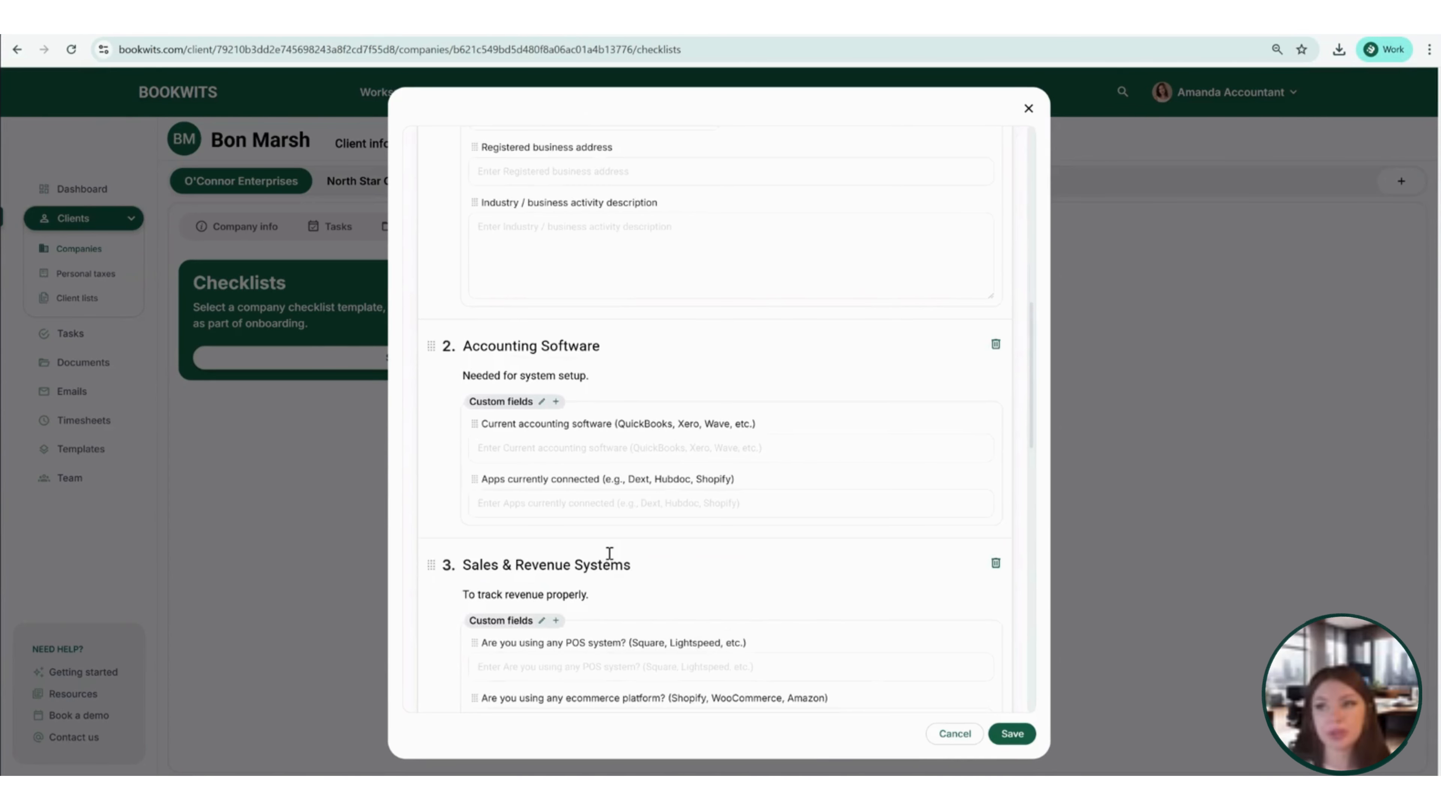
pyautogui.scroll(-4, 679, 596)
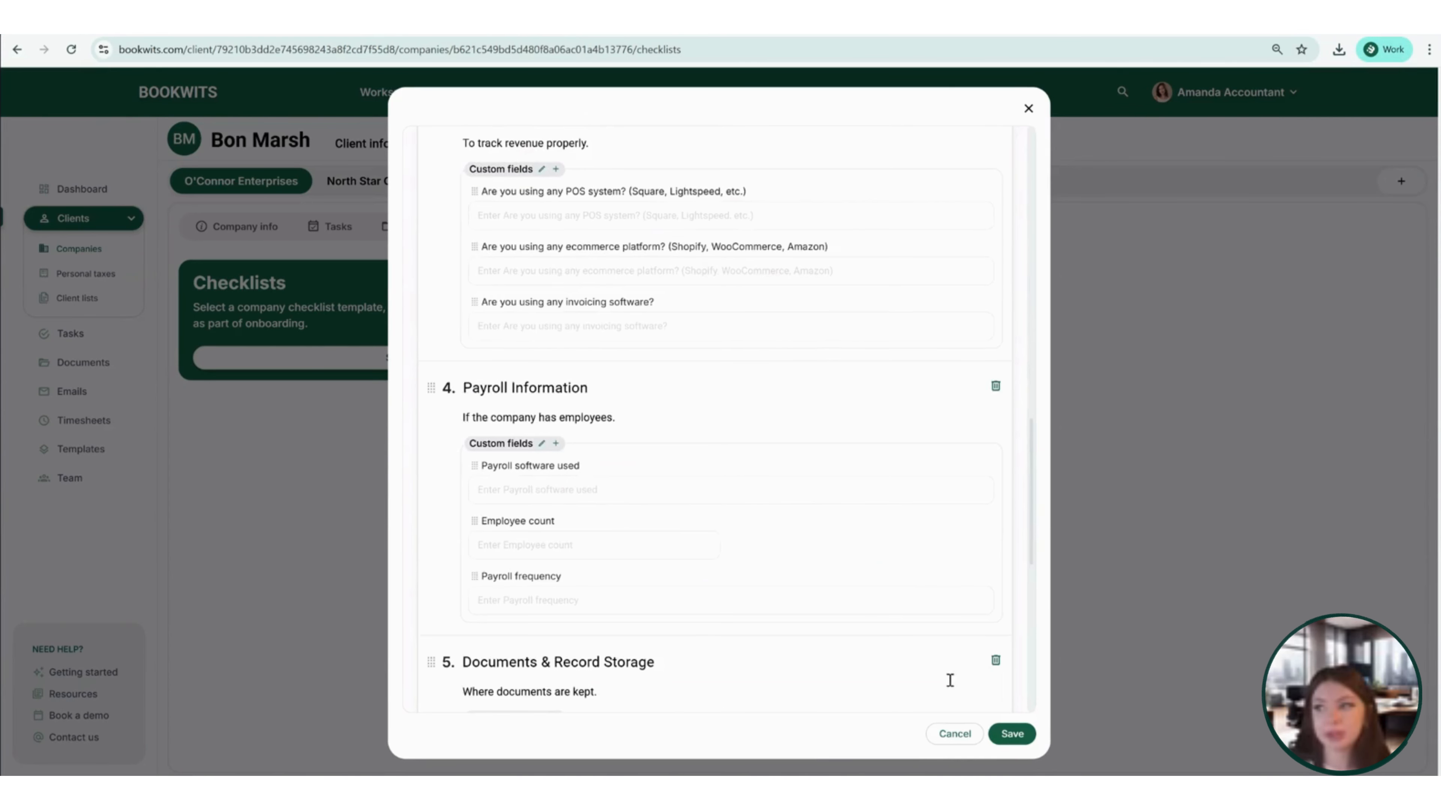
pyautogui.click(1011, 733)
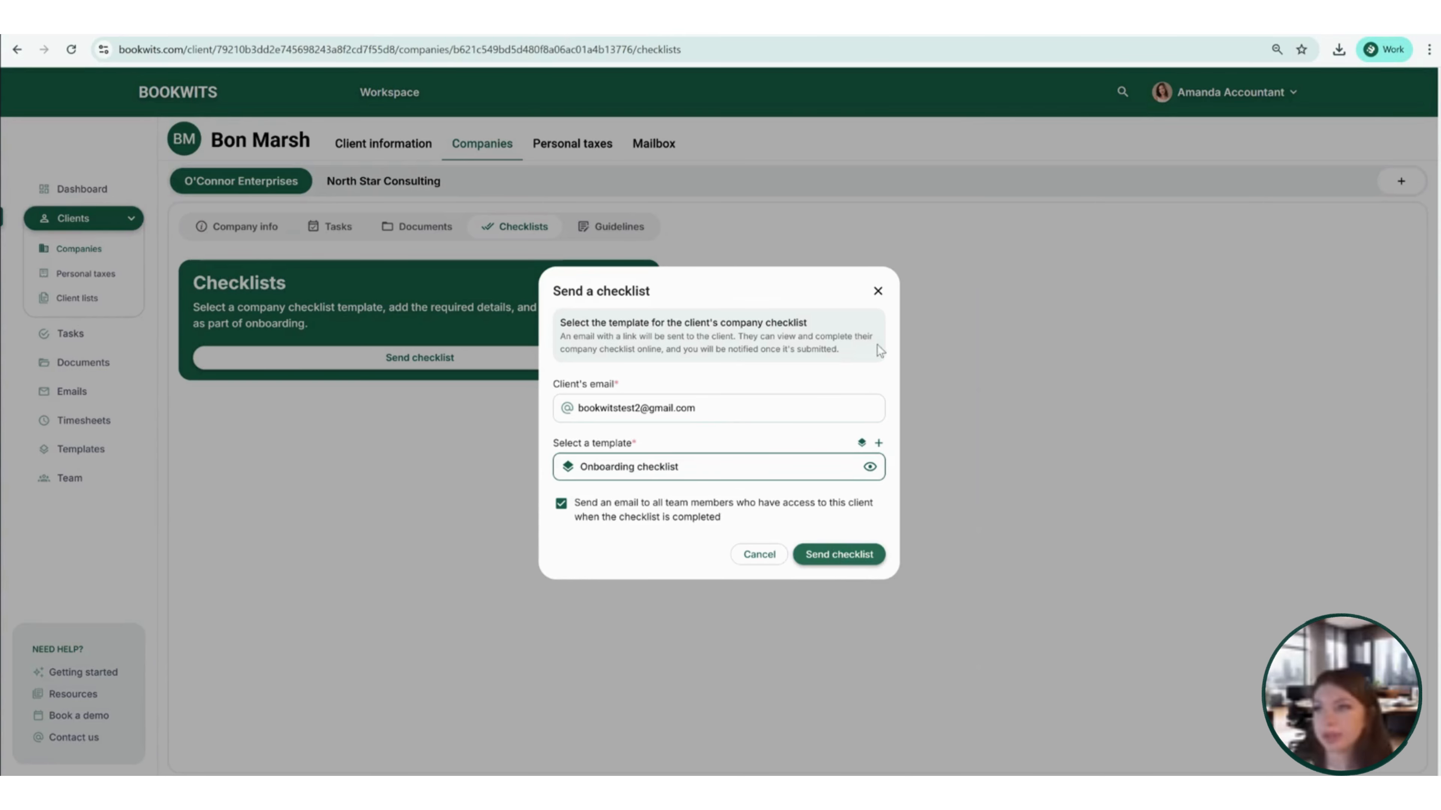
pyautogui.click(877, 291)
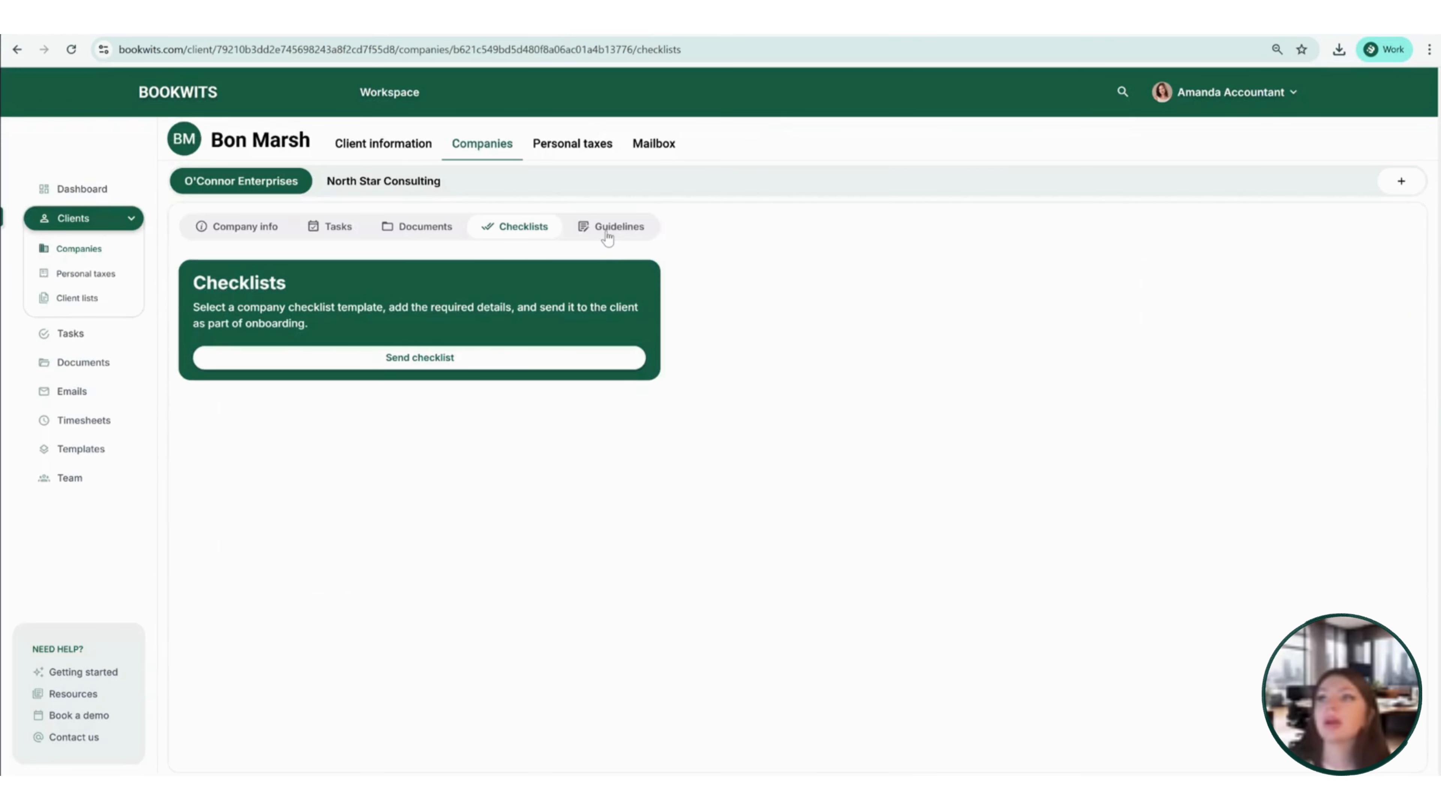
# Review the Bookkeeping, Inventory and Payroll guidelines of O'Connor Enterprises.
pyautogui.click(608, 230)
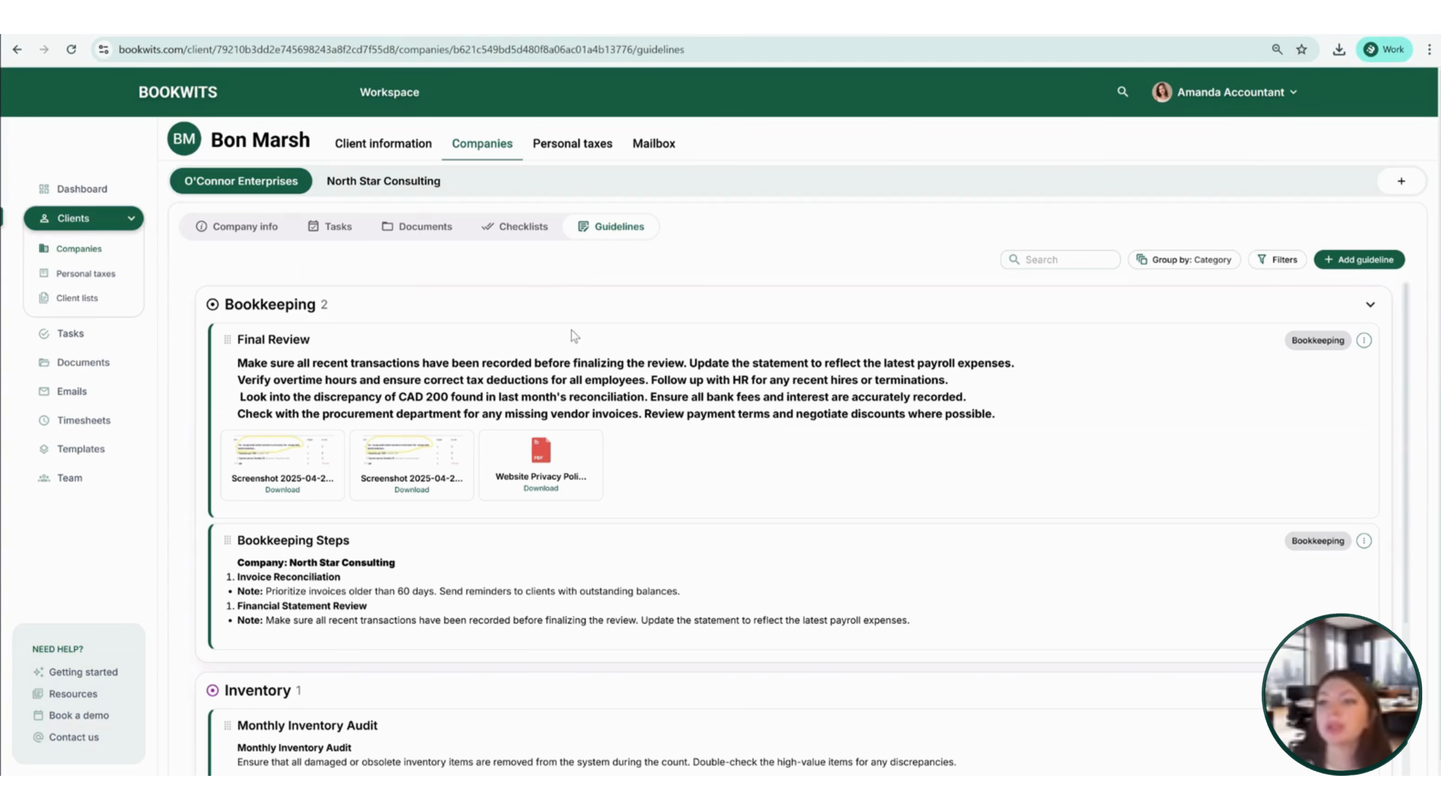
pyautogui.scroll(-1, 1004, 356)
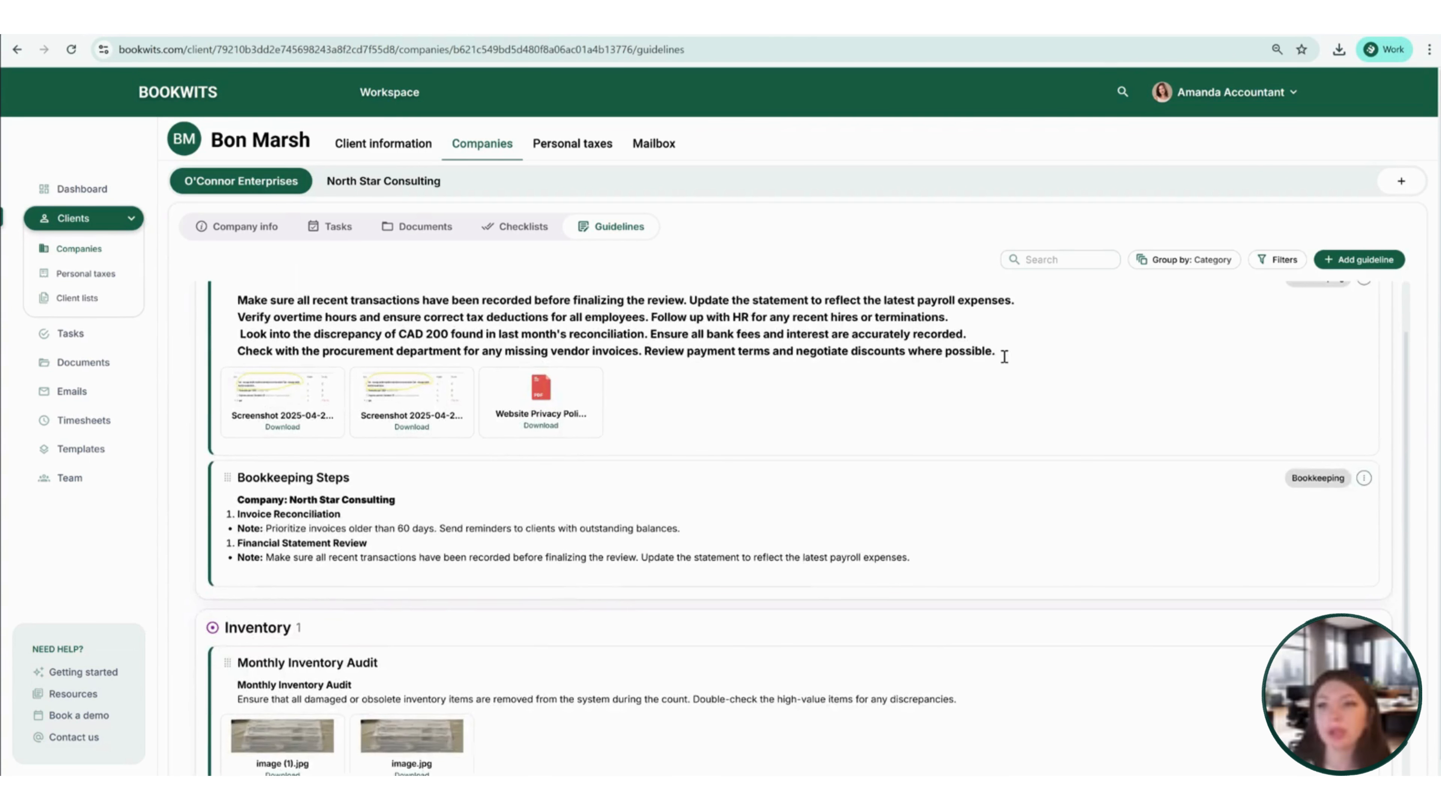
pyautogui.scroll(1, 1004, 357)
pyautogui.scroll(-3, 983, 383)
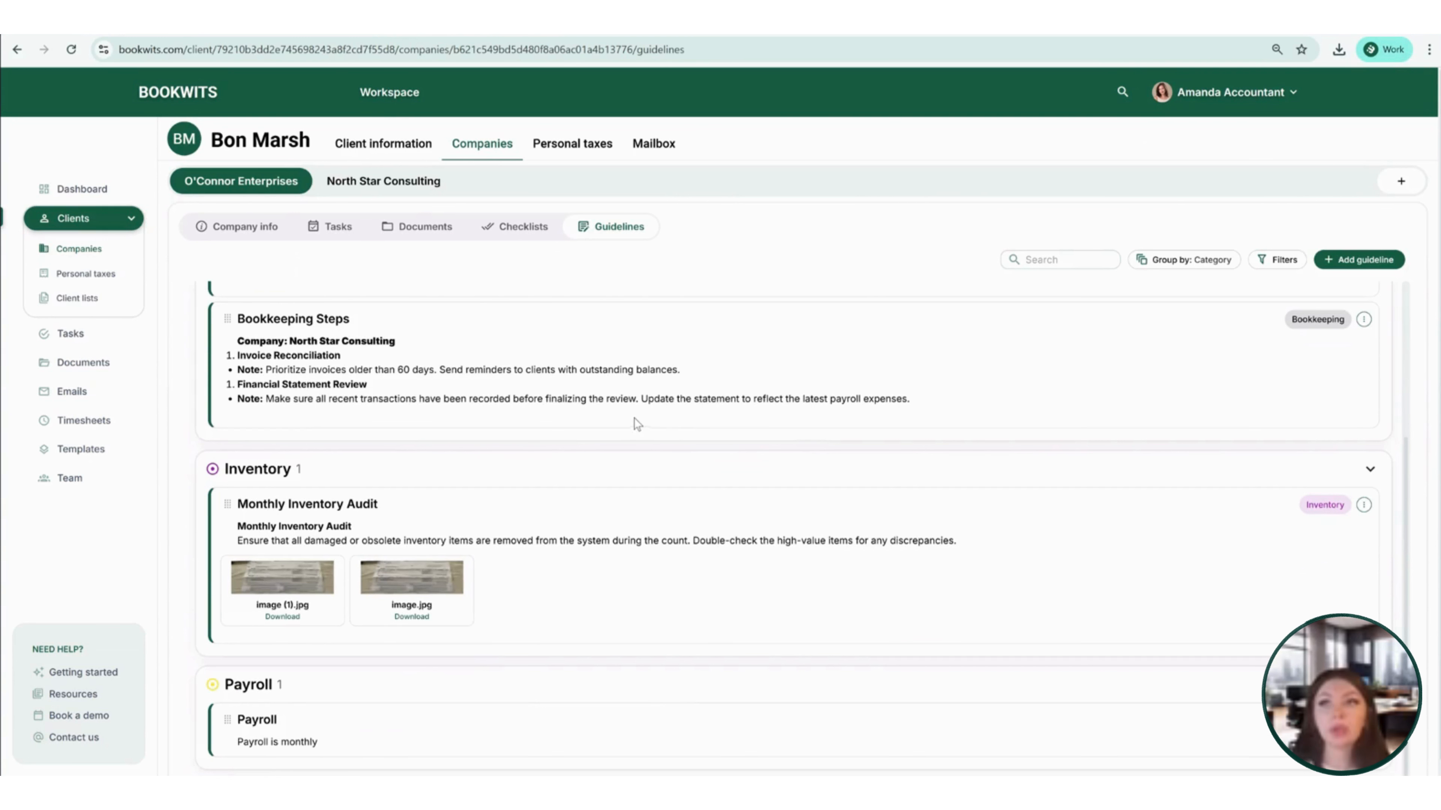
pyautogui.scroll(3, 634, 417)
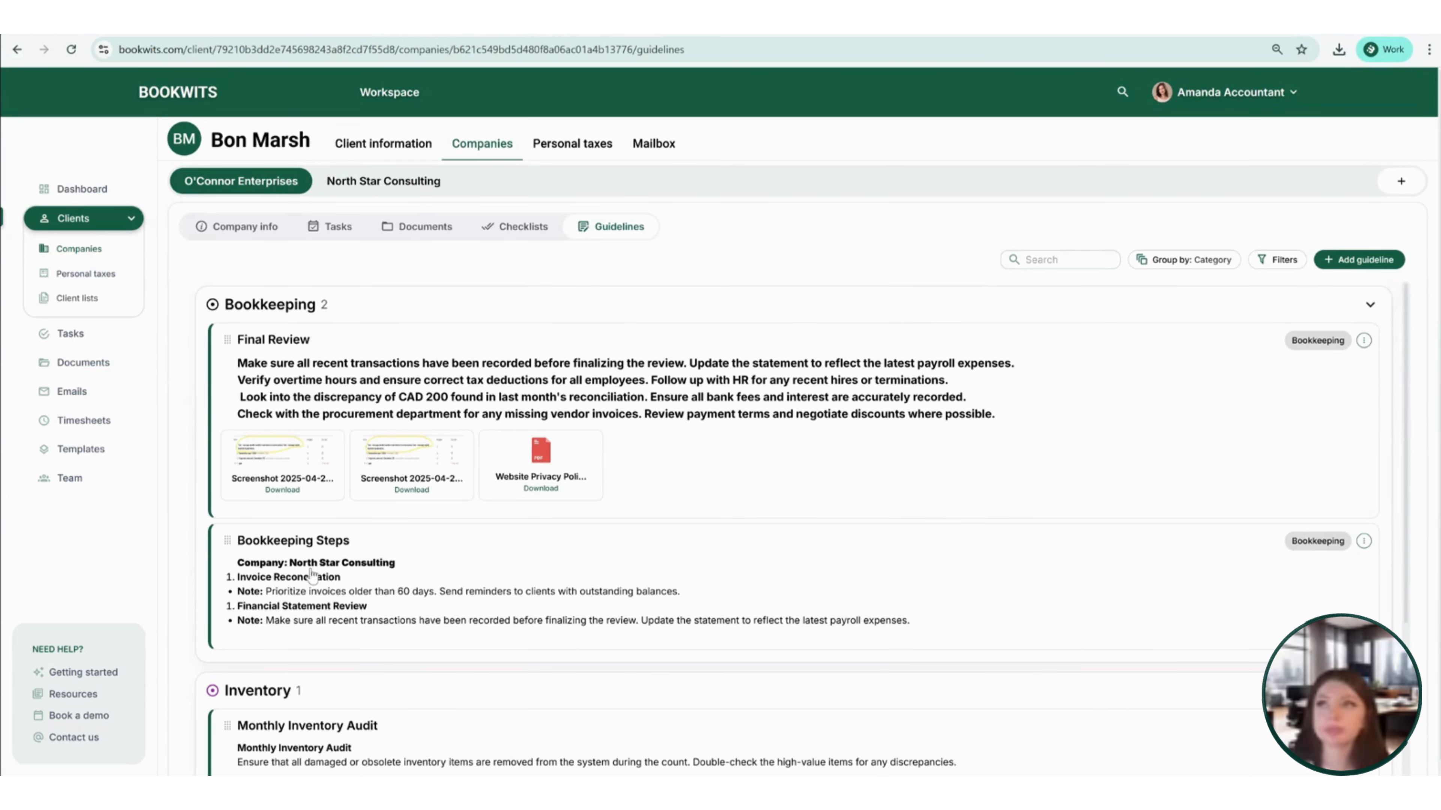
# Start a 2025 personal tax year for multiple clients and search for clients with the All clients filter.
pyautogui.click(571, 156)
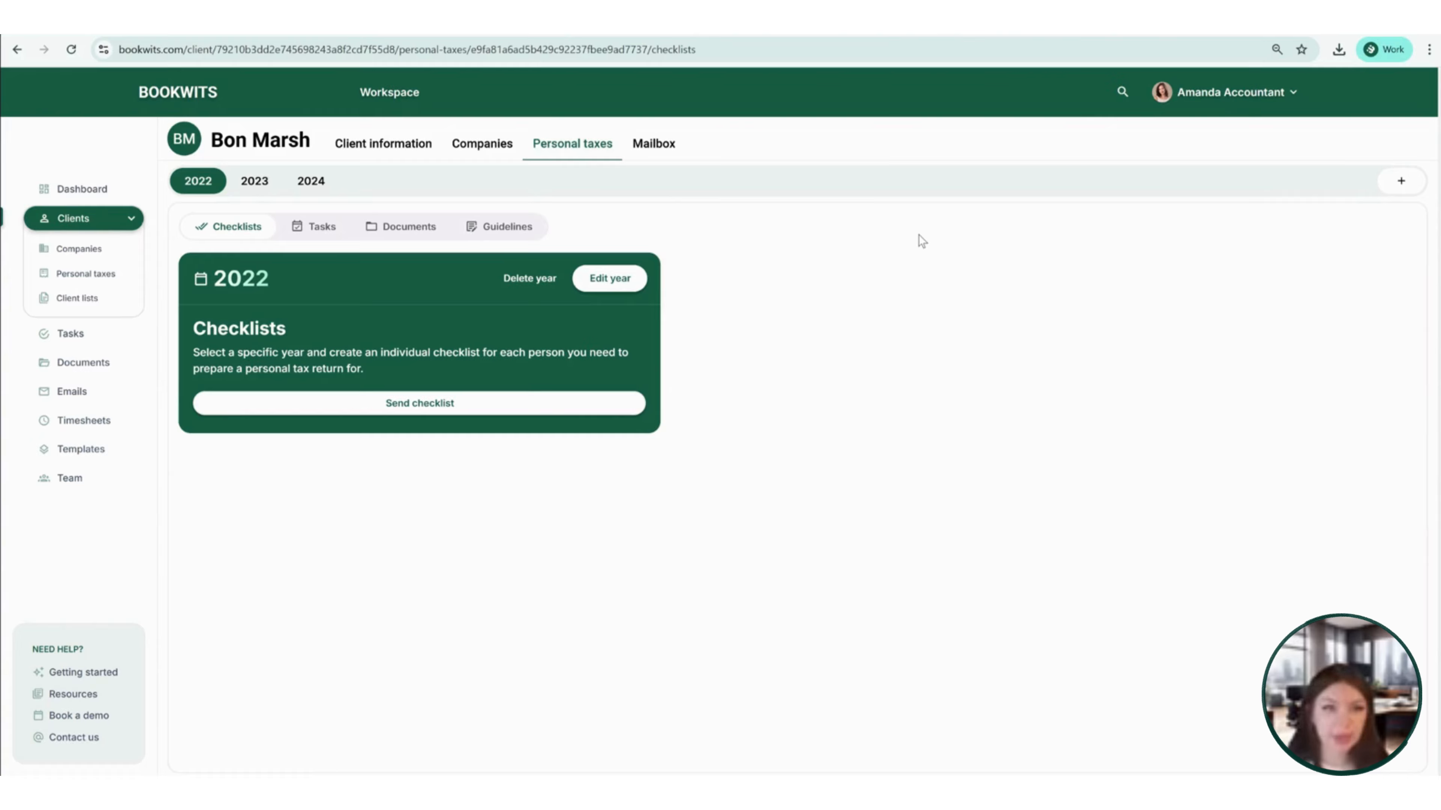
pyautogui.click(1391, 183)
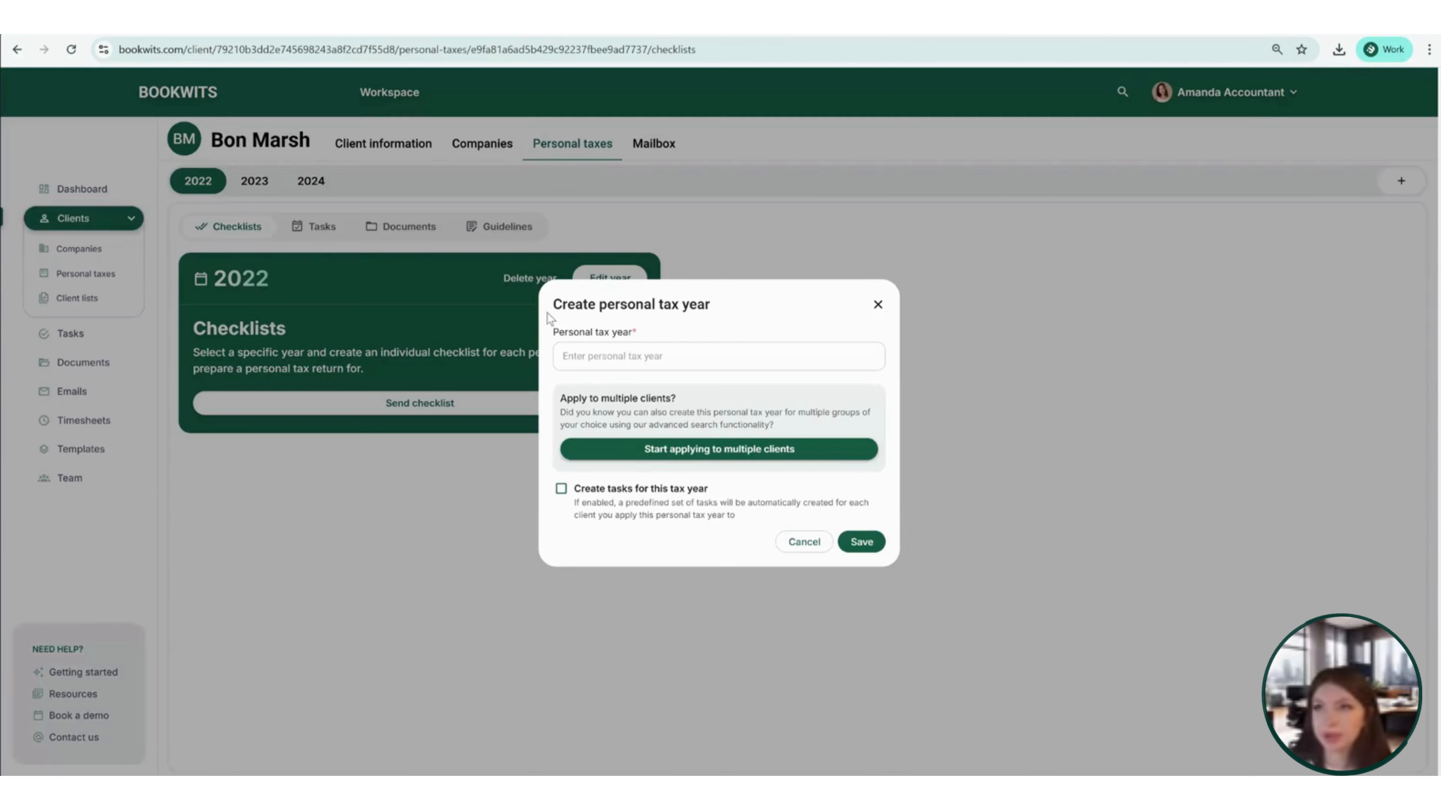
pyautogui.write('2025')
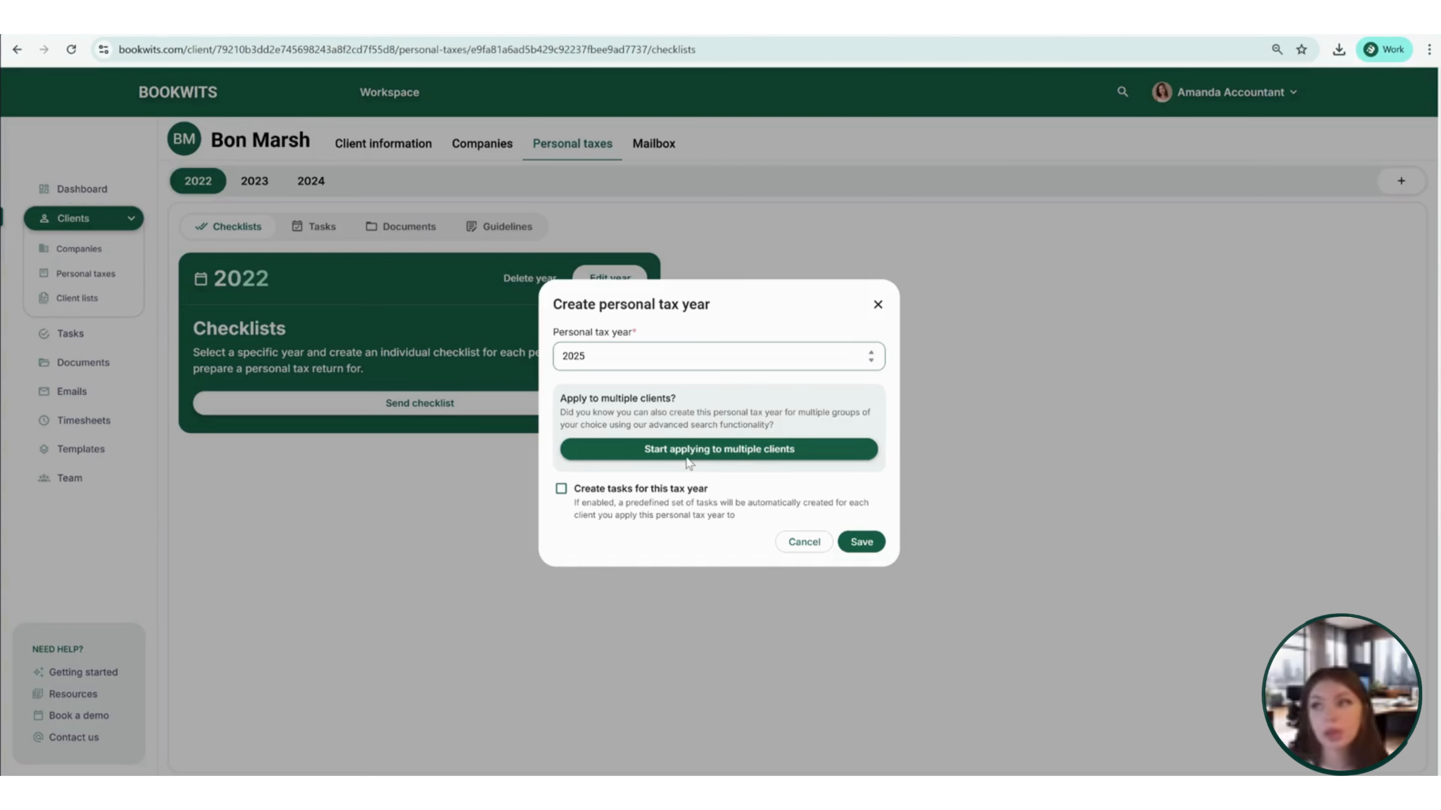
pyautogui.click(682, 448)
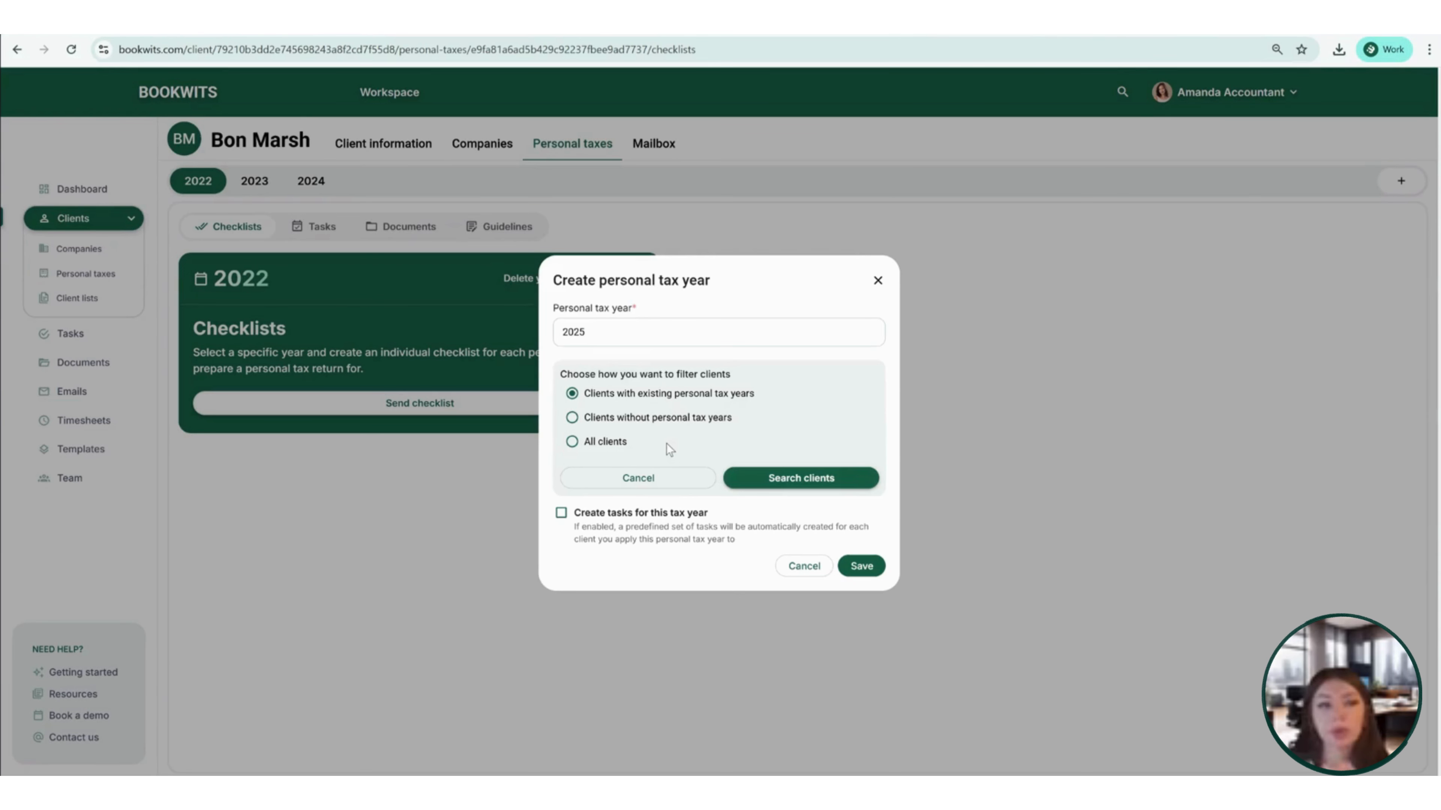
pyautogui.click(620, 448)
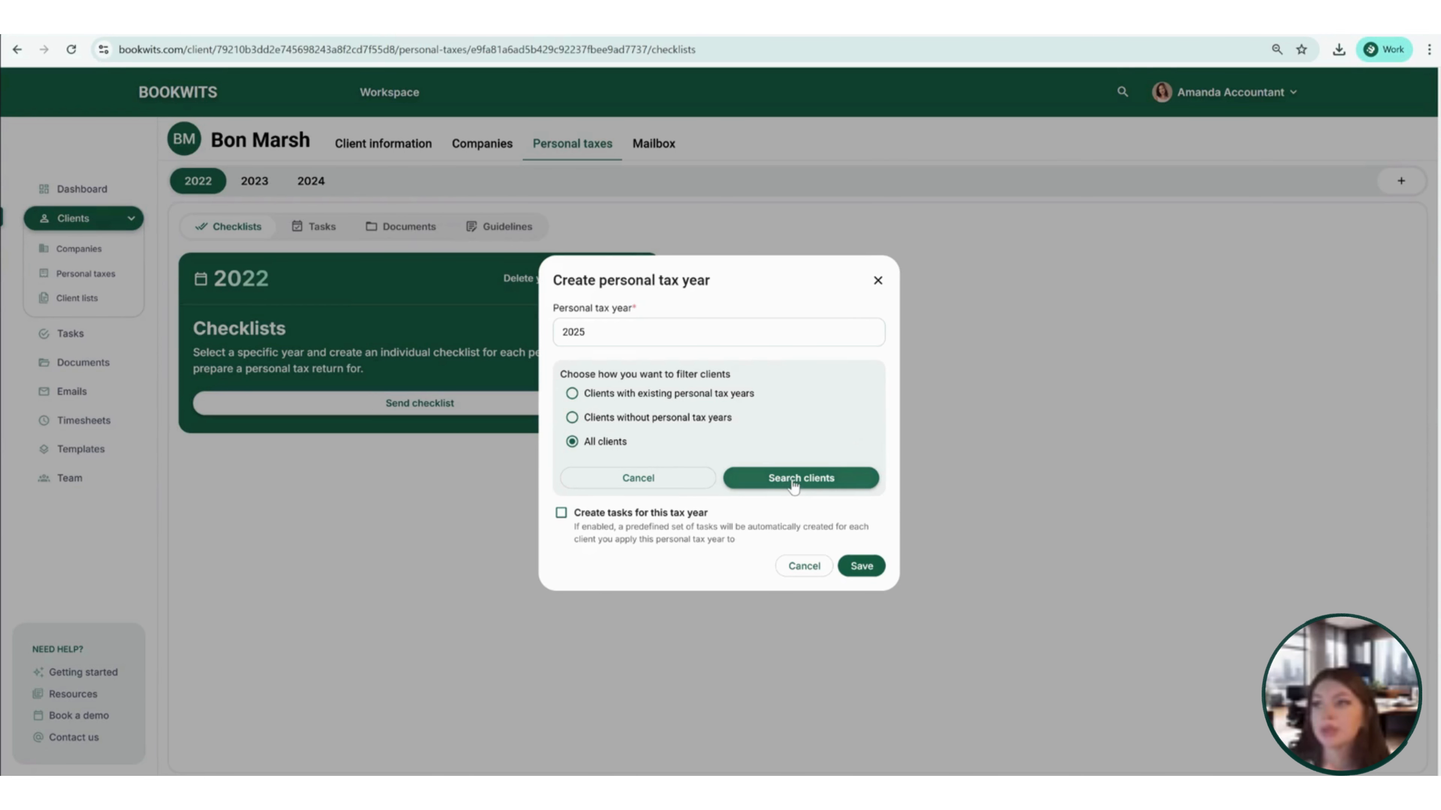
pyautogui.click(793, 483)
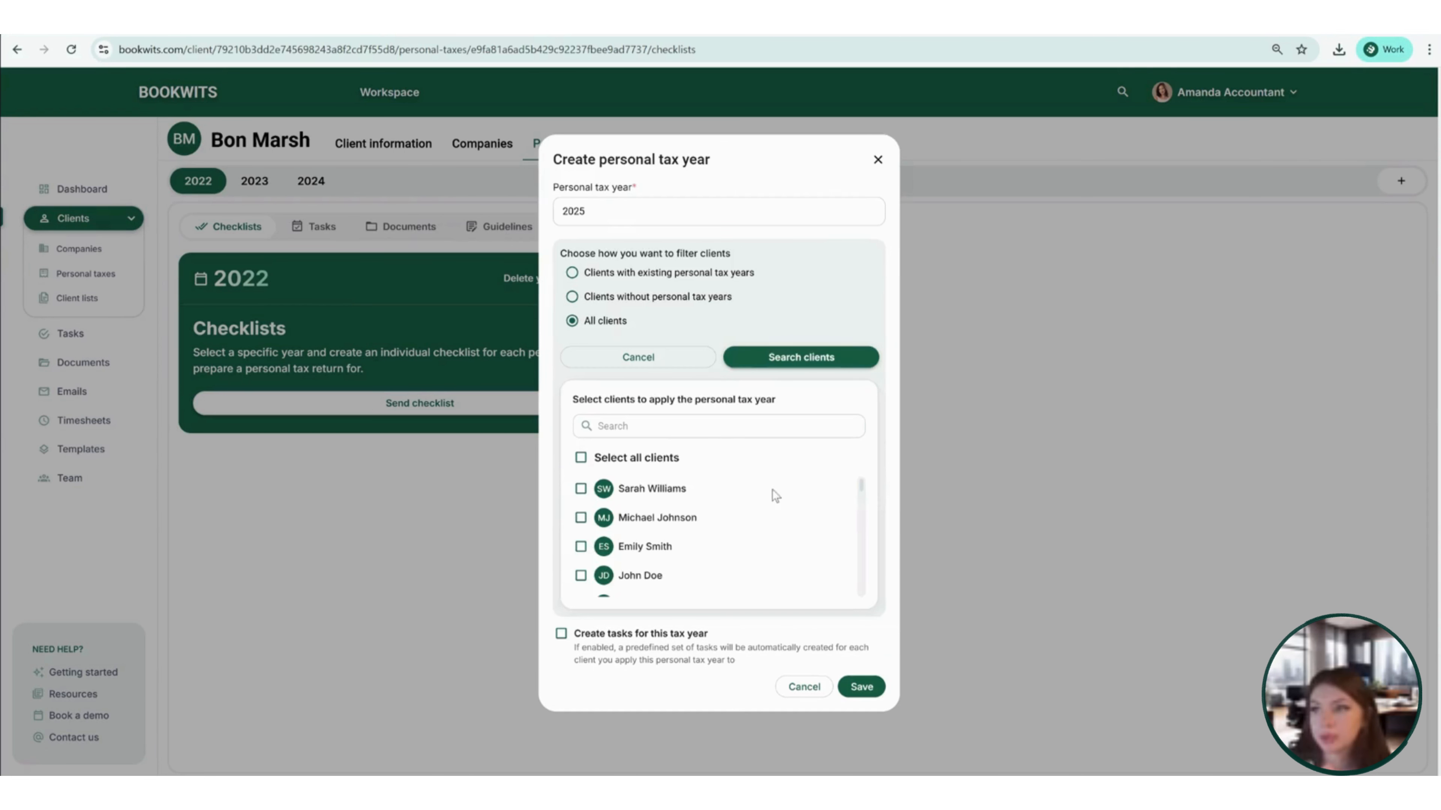
# Select all clients except a few individually deselected ones, save the tax year, and open 2025 for the current client.
pyautogui.click(579, 462)
pyautogui.scroll(-5, 628, 509)
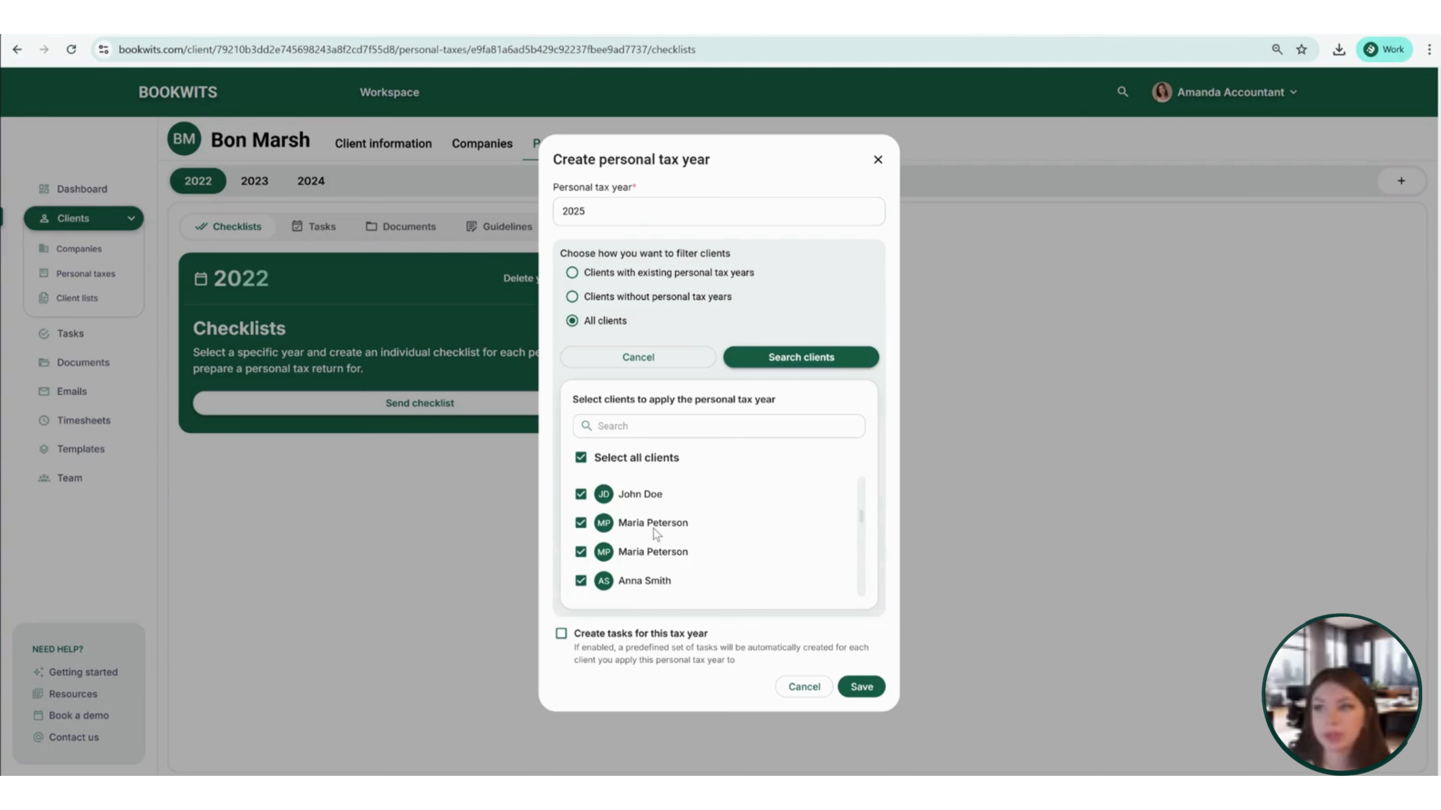
pyautogui.scroll(-5, 653, 528)
pyautogui.click(580, 516)
pyautogui.click(582, 548)
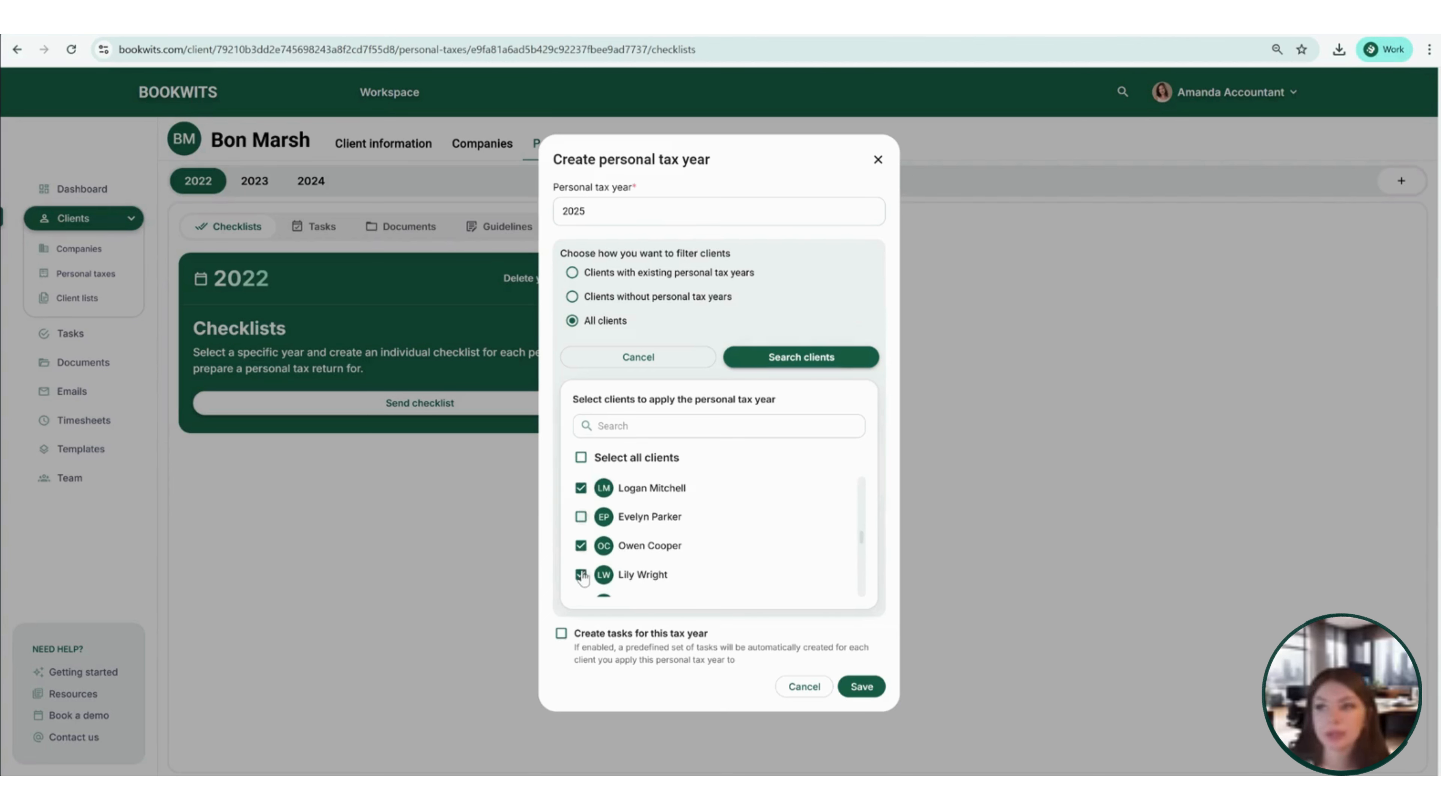
pyautogui.click(581, 576)
pyautogui.scroll(-1, 730, 569)
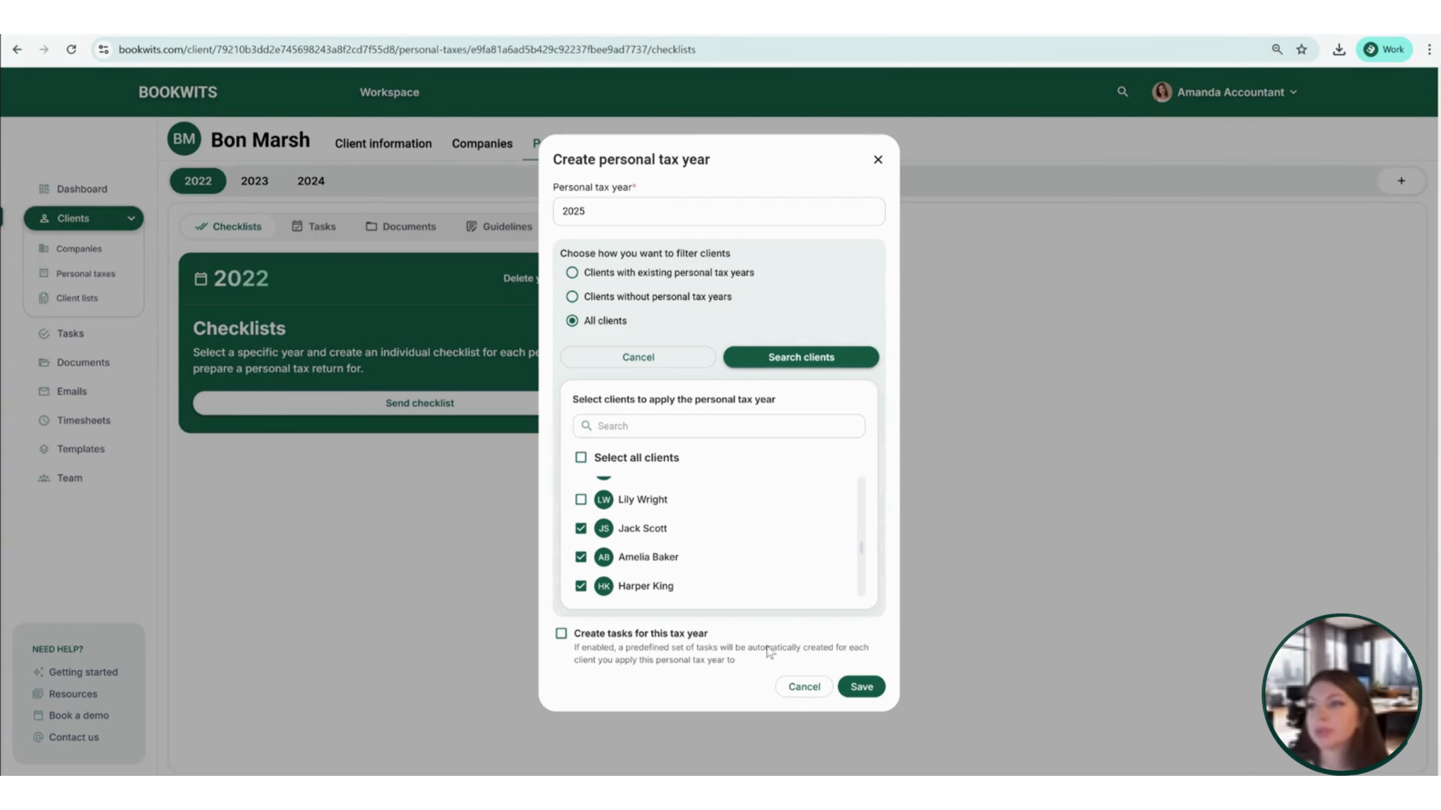
pyautogui.scroll(5, 739, 563)
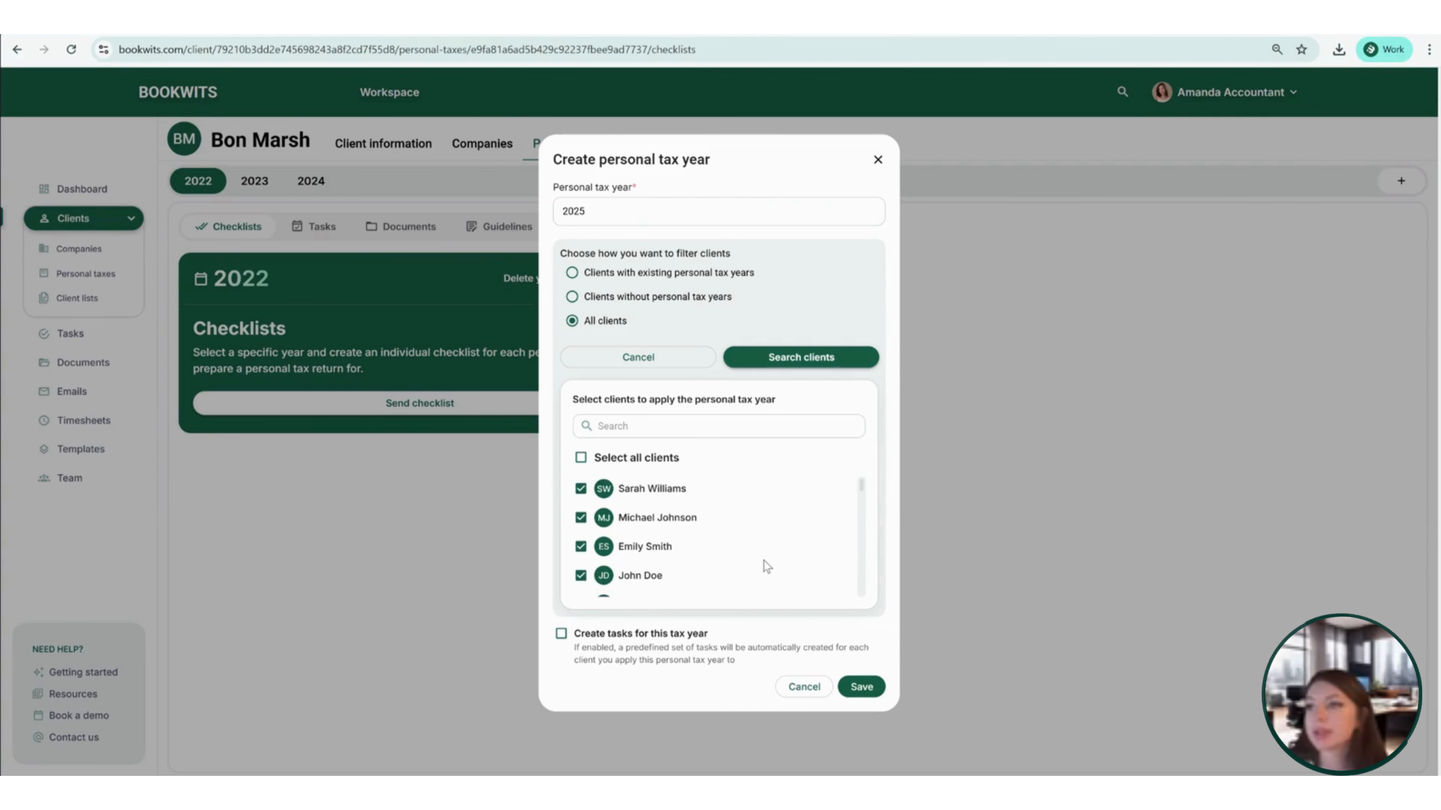
pyautogui.click(858, 687)
pyautogui.click(378, 184)
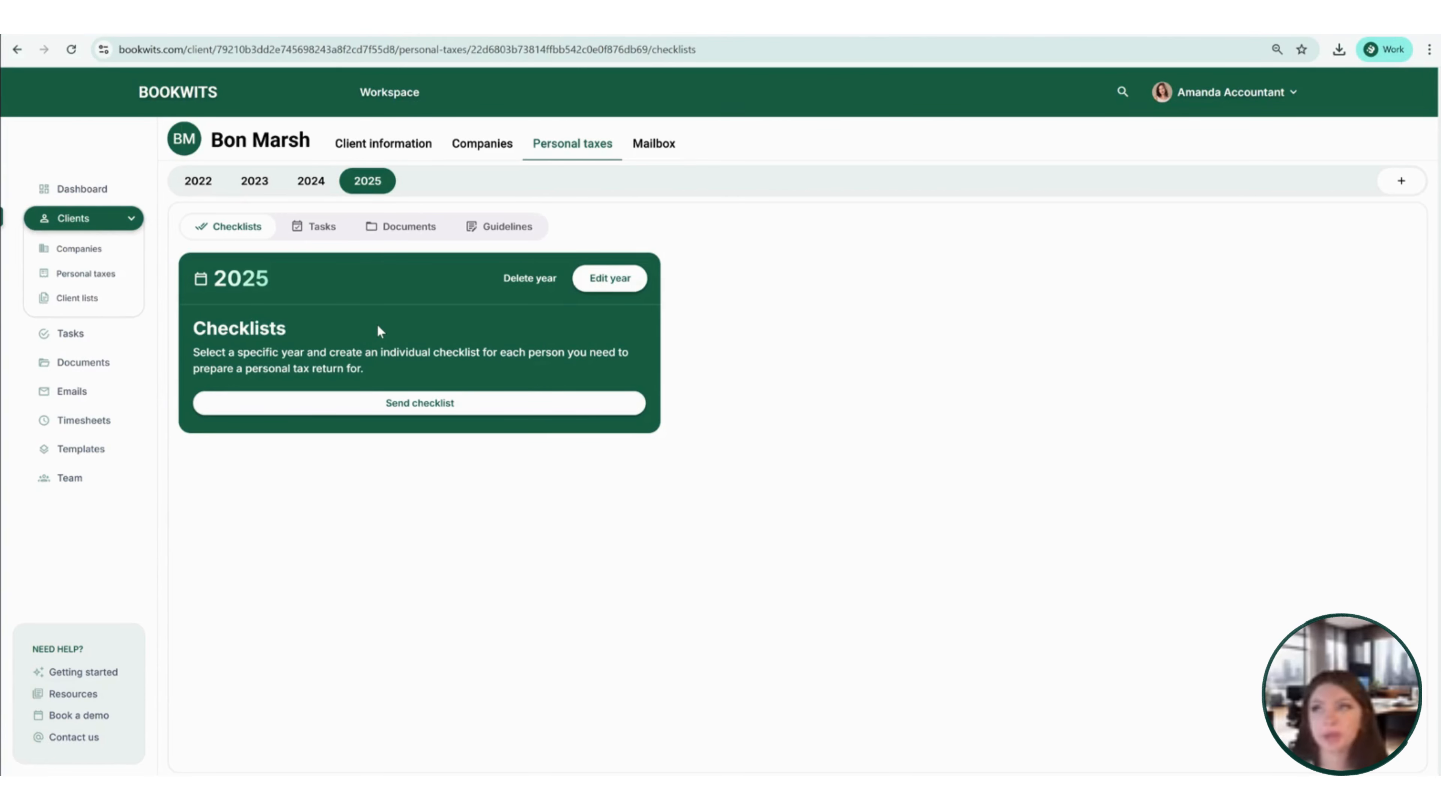
# Start sending a 2025 checklist with the Basic checklist (T4, basic deductions) template and open that template for review.
pyautogui.click(379, 403)
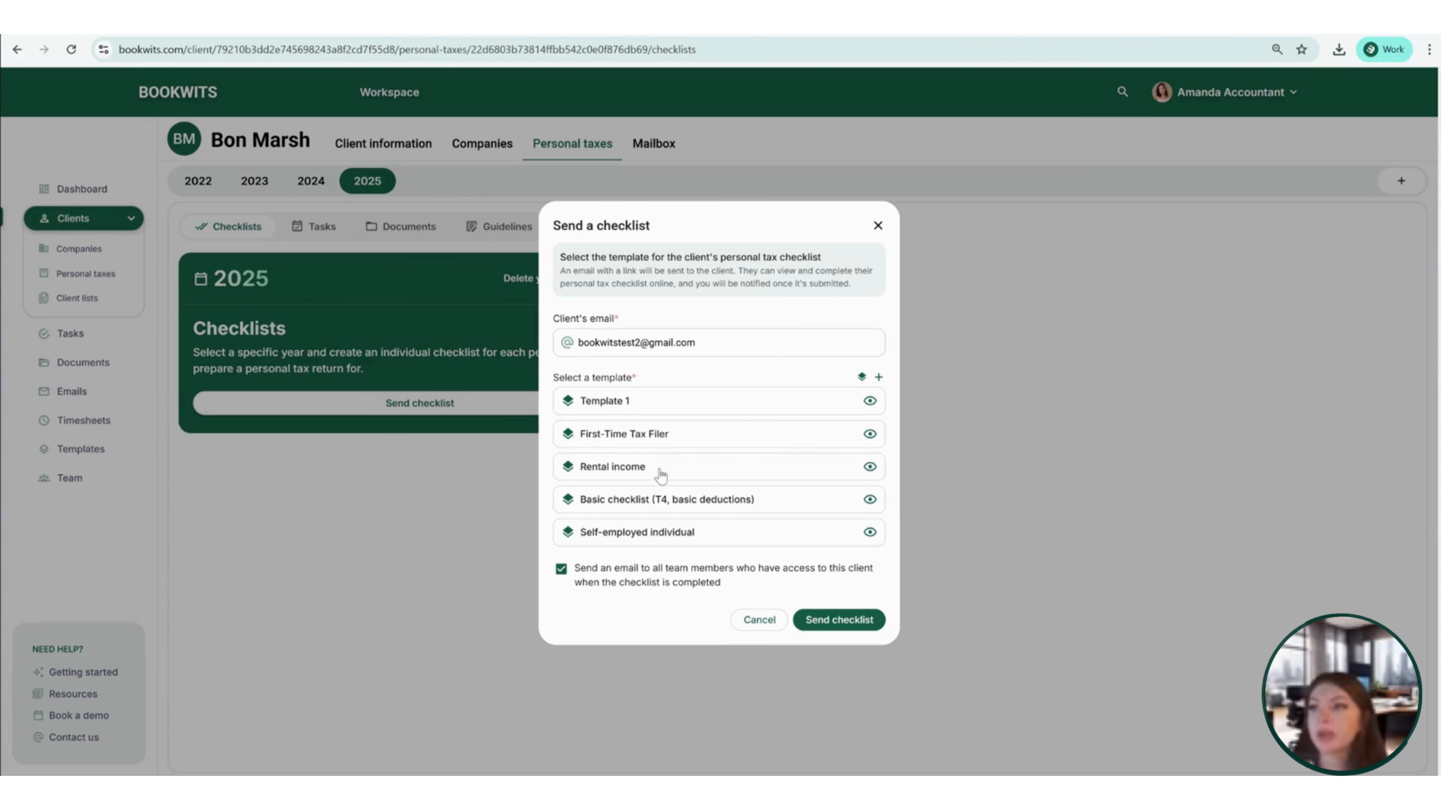
pyautogui.click(631, 508)
pyautogui.click(868, 501)
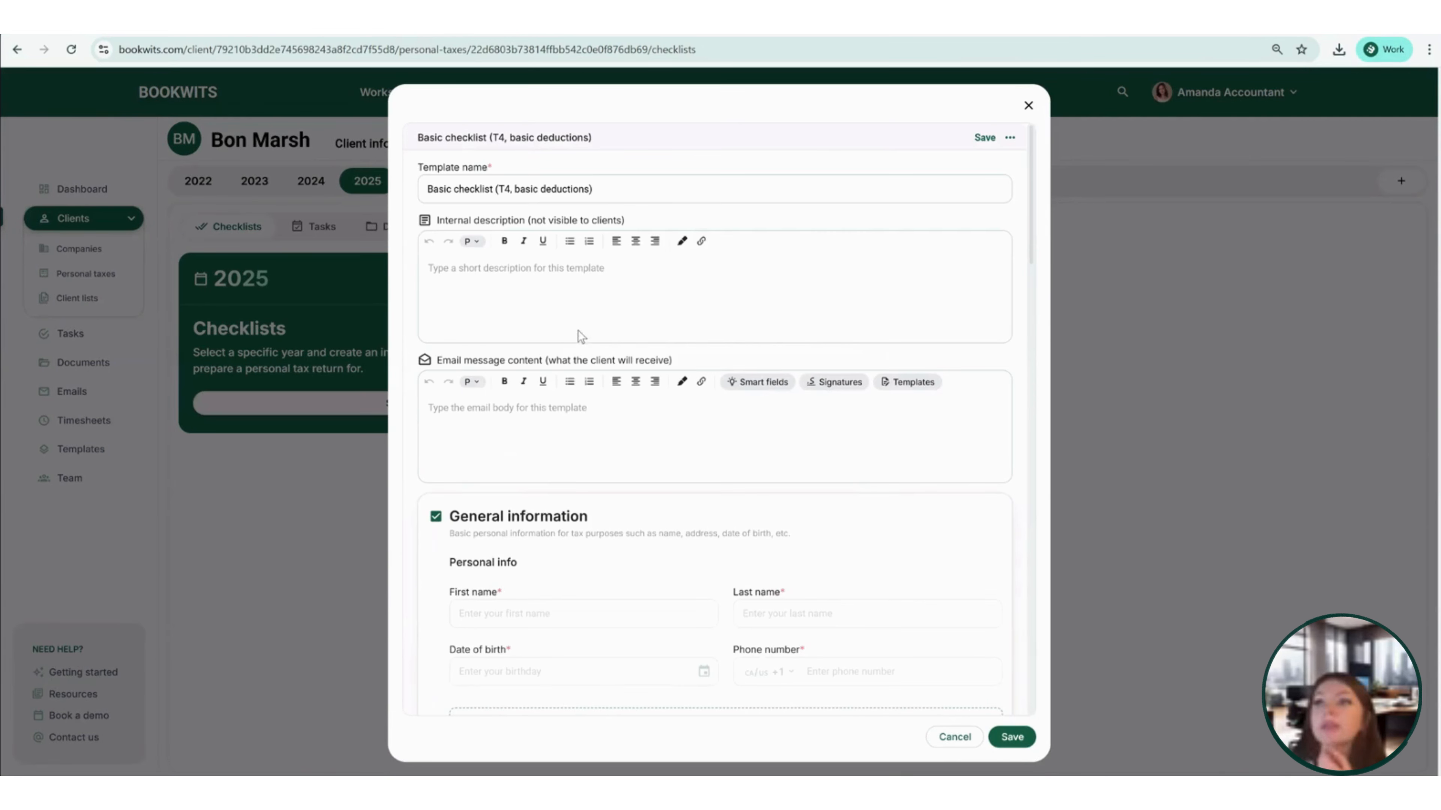
# Review the template's email content, General information, Marital status, Dependants, Documents and Additional details sections, and save the template.
pyautogui.click(492, 417)
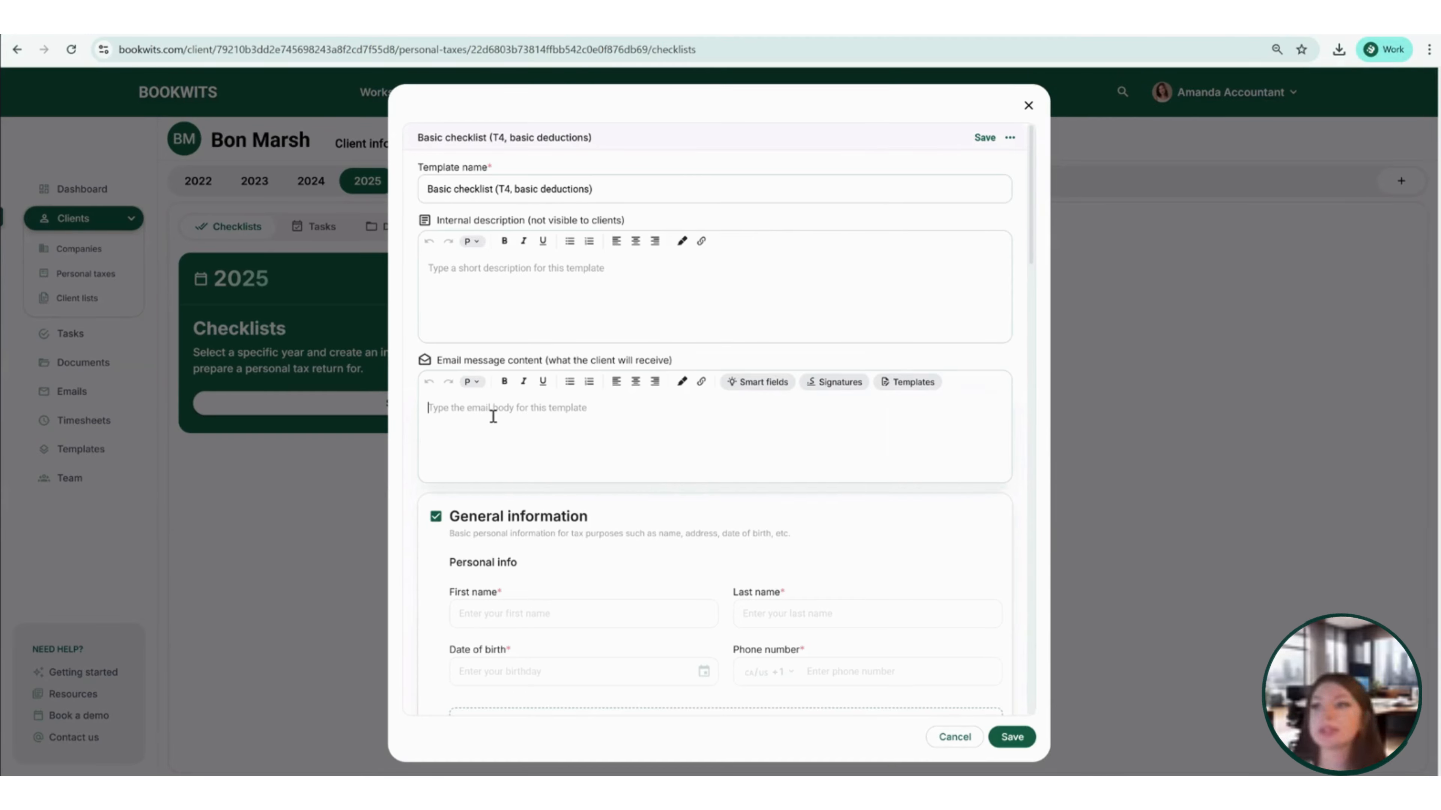
pyautogui.scroll(-3, 505, 422)
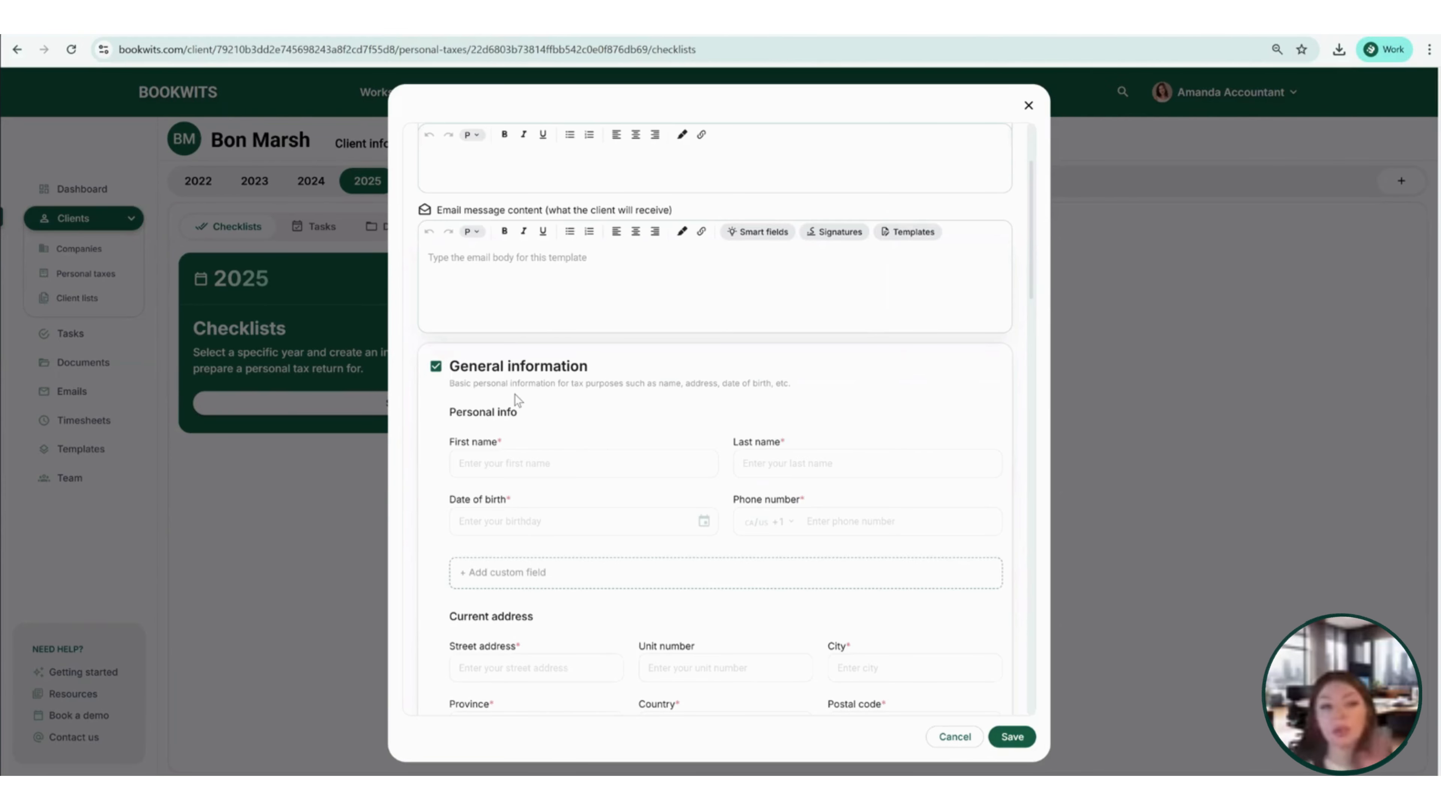
pyautogui.scroll(-3, 519, 399)
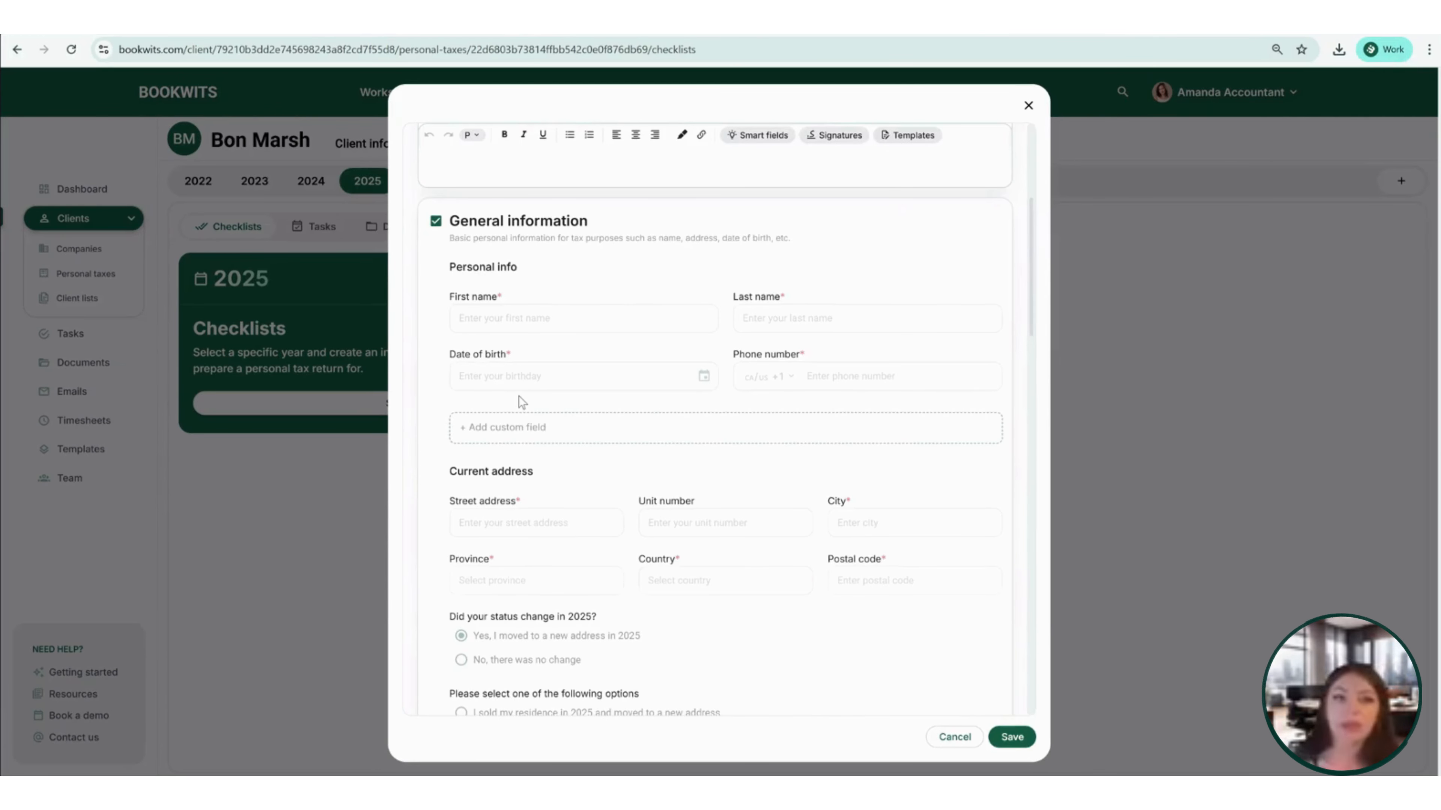
pyautogui.scroll(1, 519, 396)
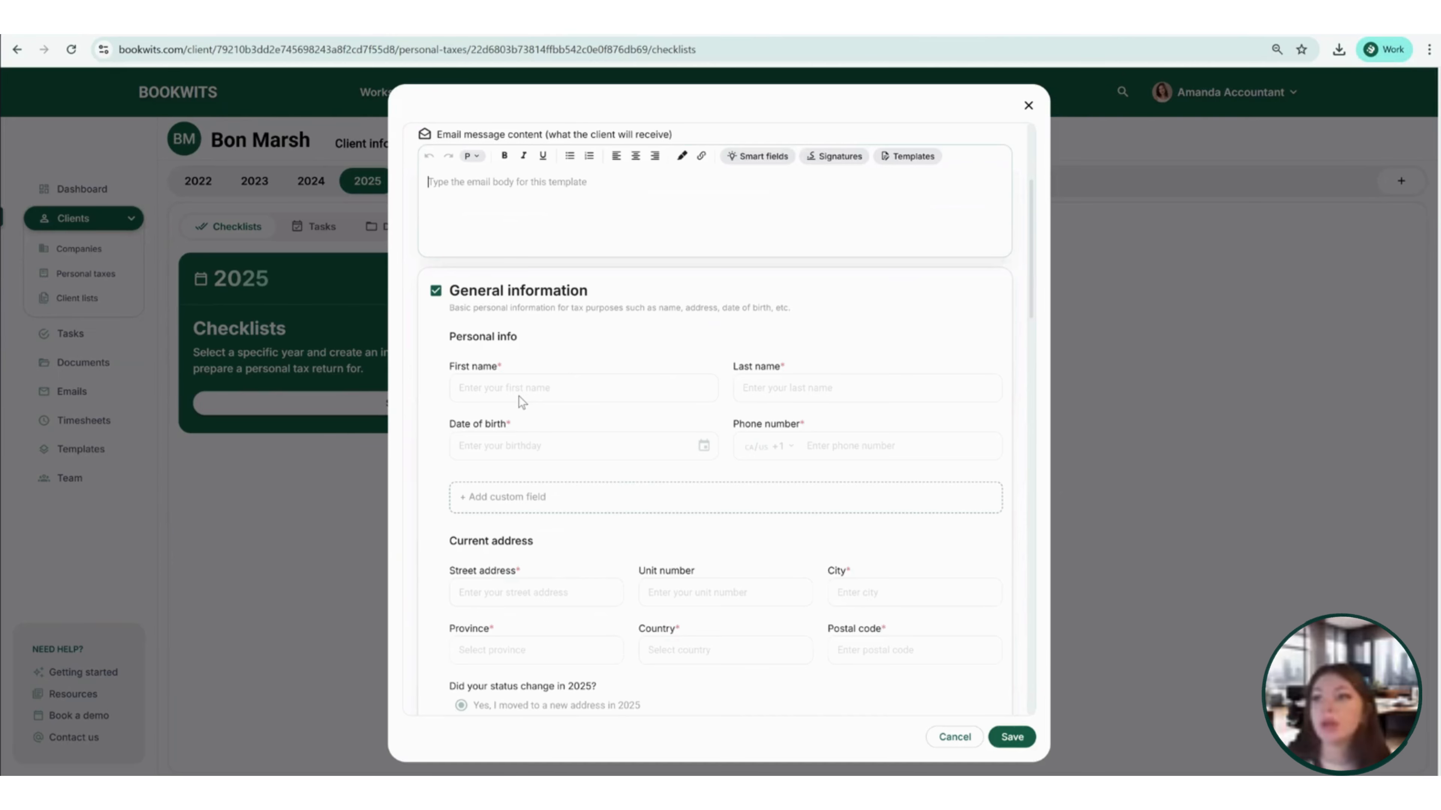
pyautogui.scroll(-1, 519, 396)
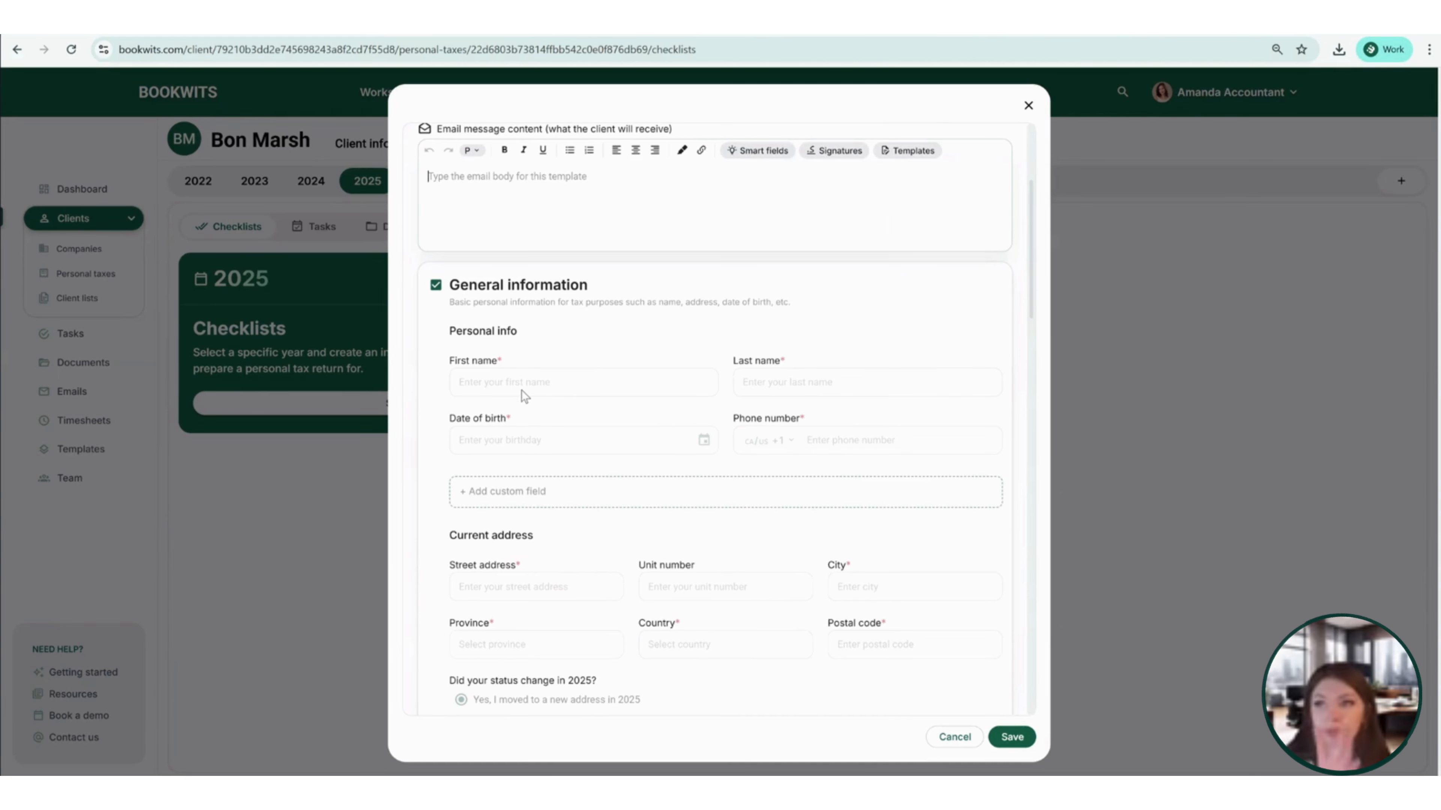
pyautogui.scroll(-1, 521, 390)
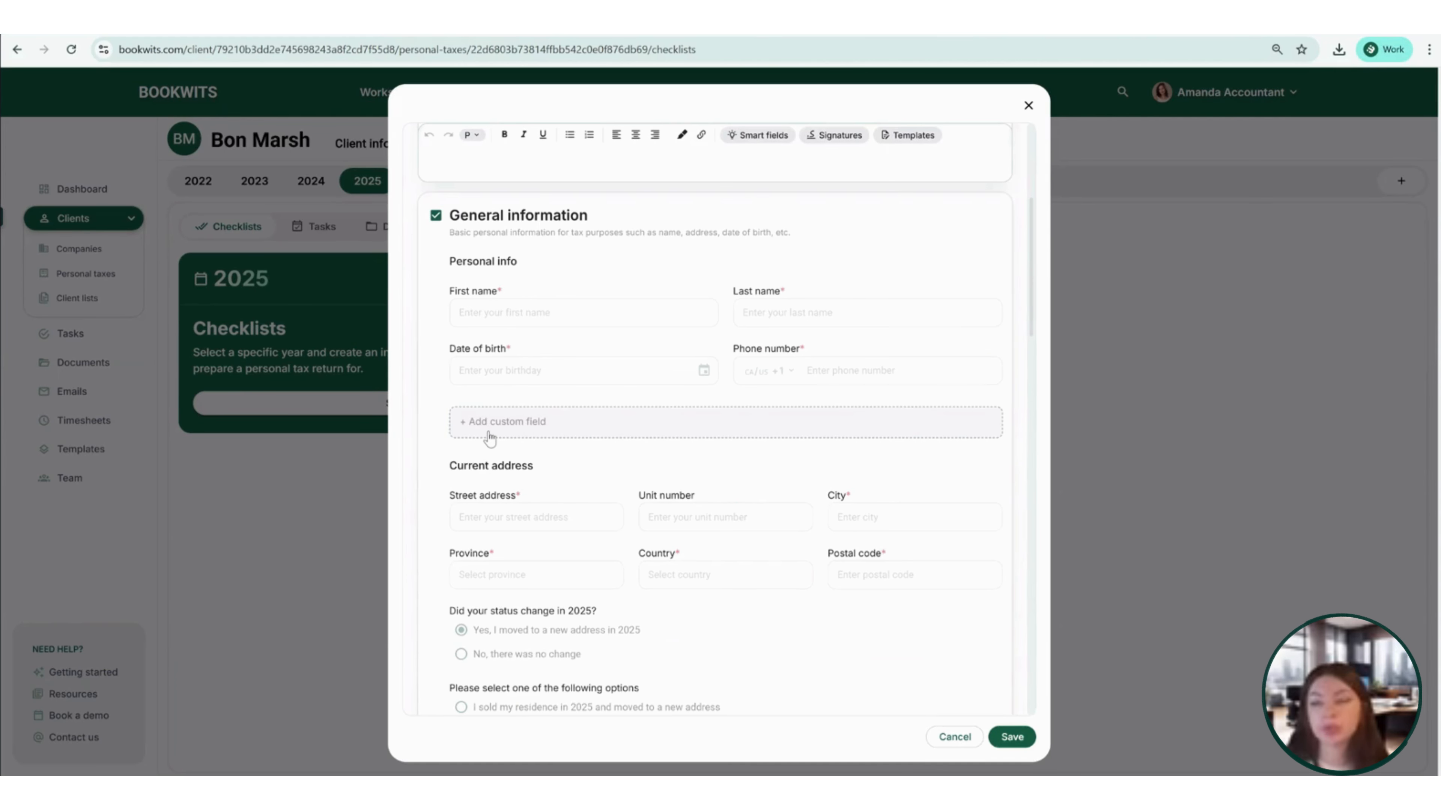
pyautogui.scroll(-5, 512, 462)
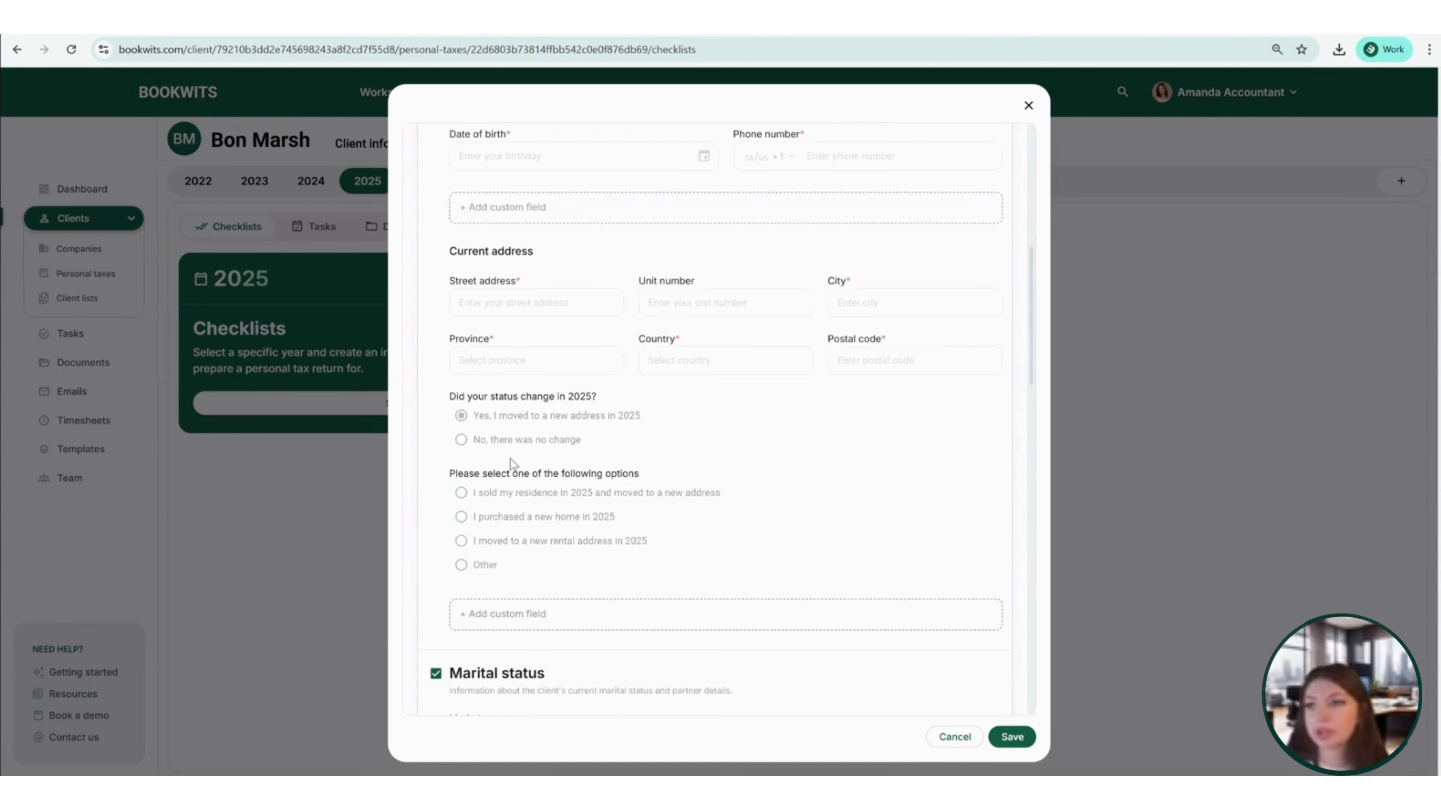
pyautogui.scroll(4, 514, 435)
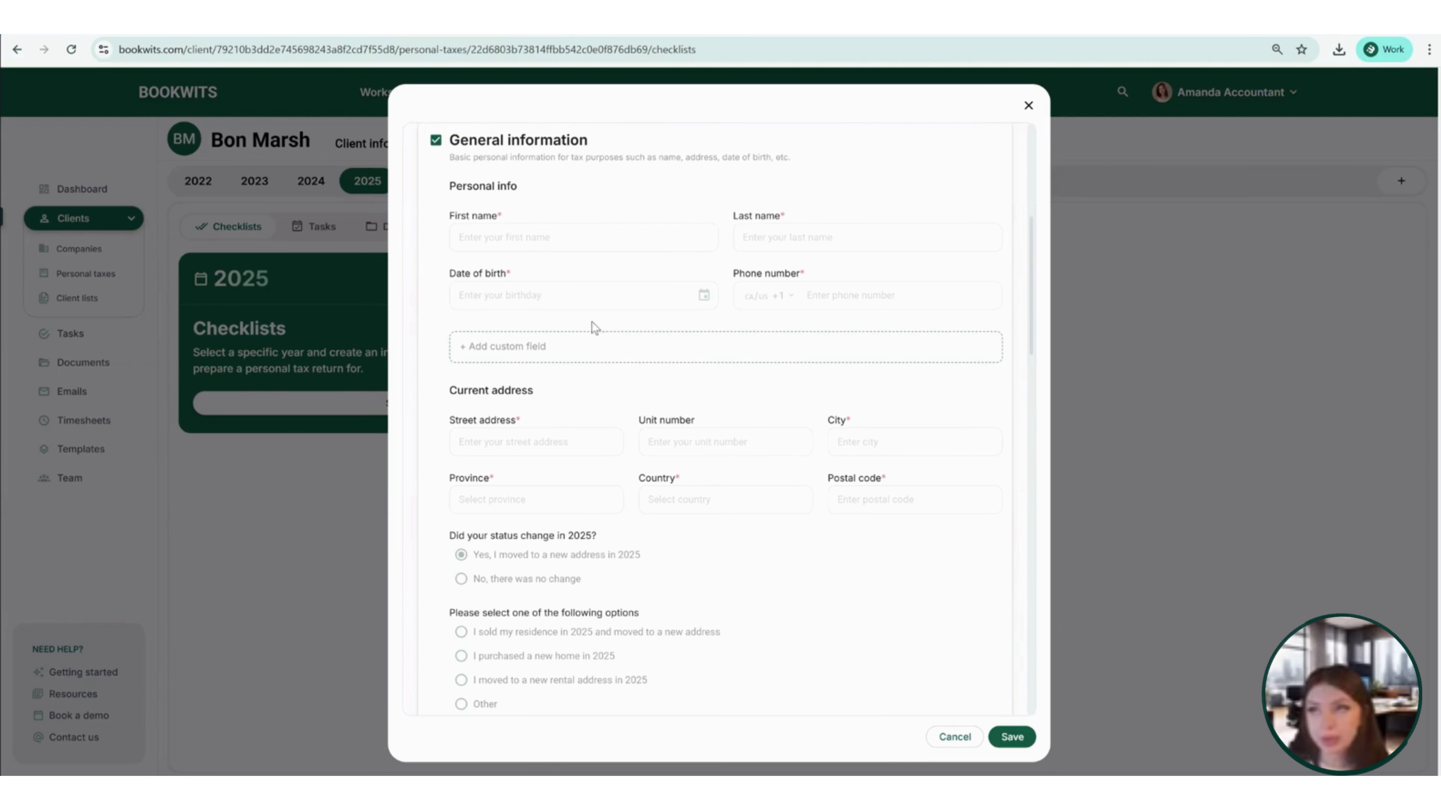
pyautogui.scroll(-6, 594, 342)
pyautogui.scroll(-4, 531, 394)
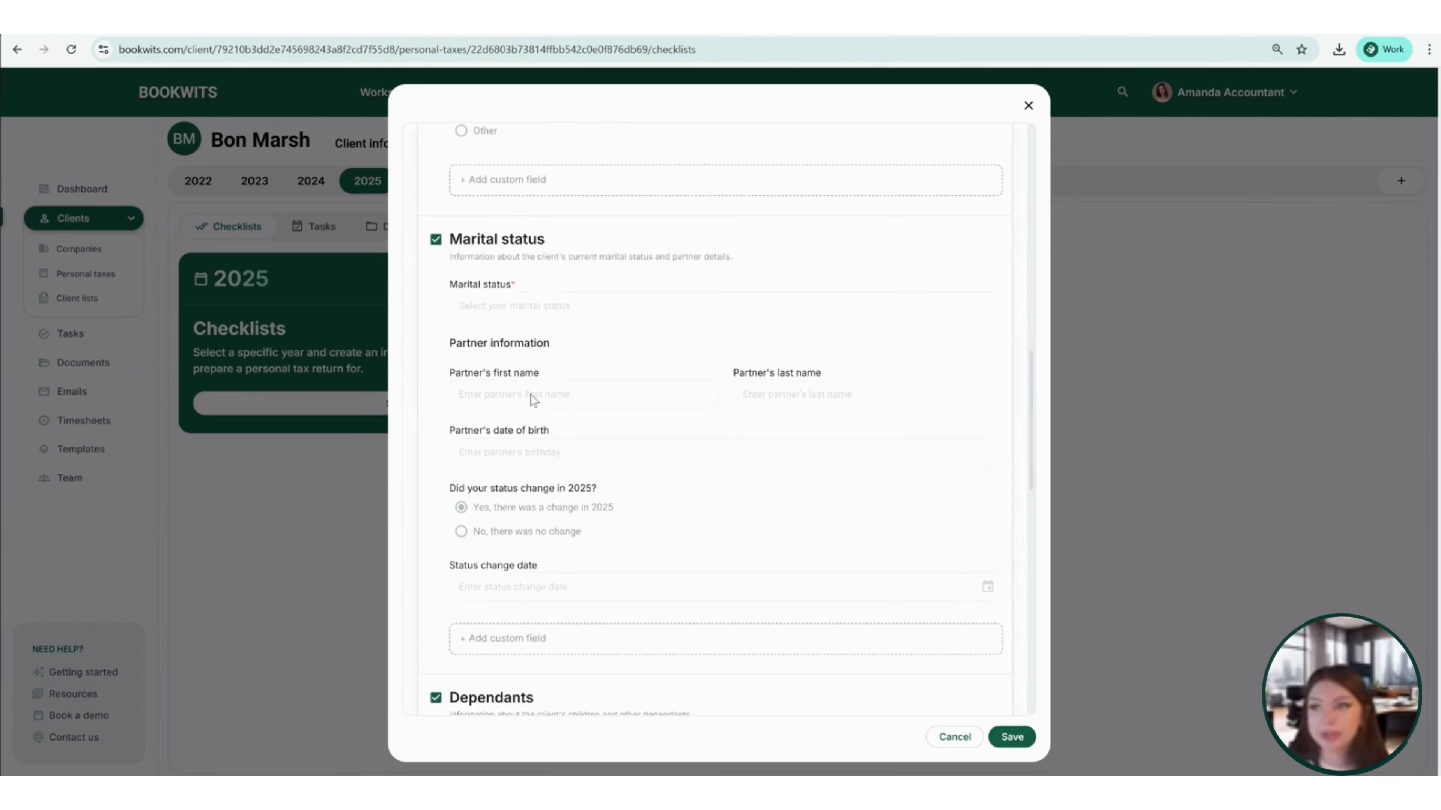
pyautogui.scroll(-7, 531, 394)
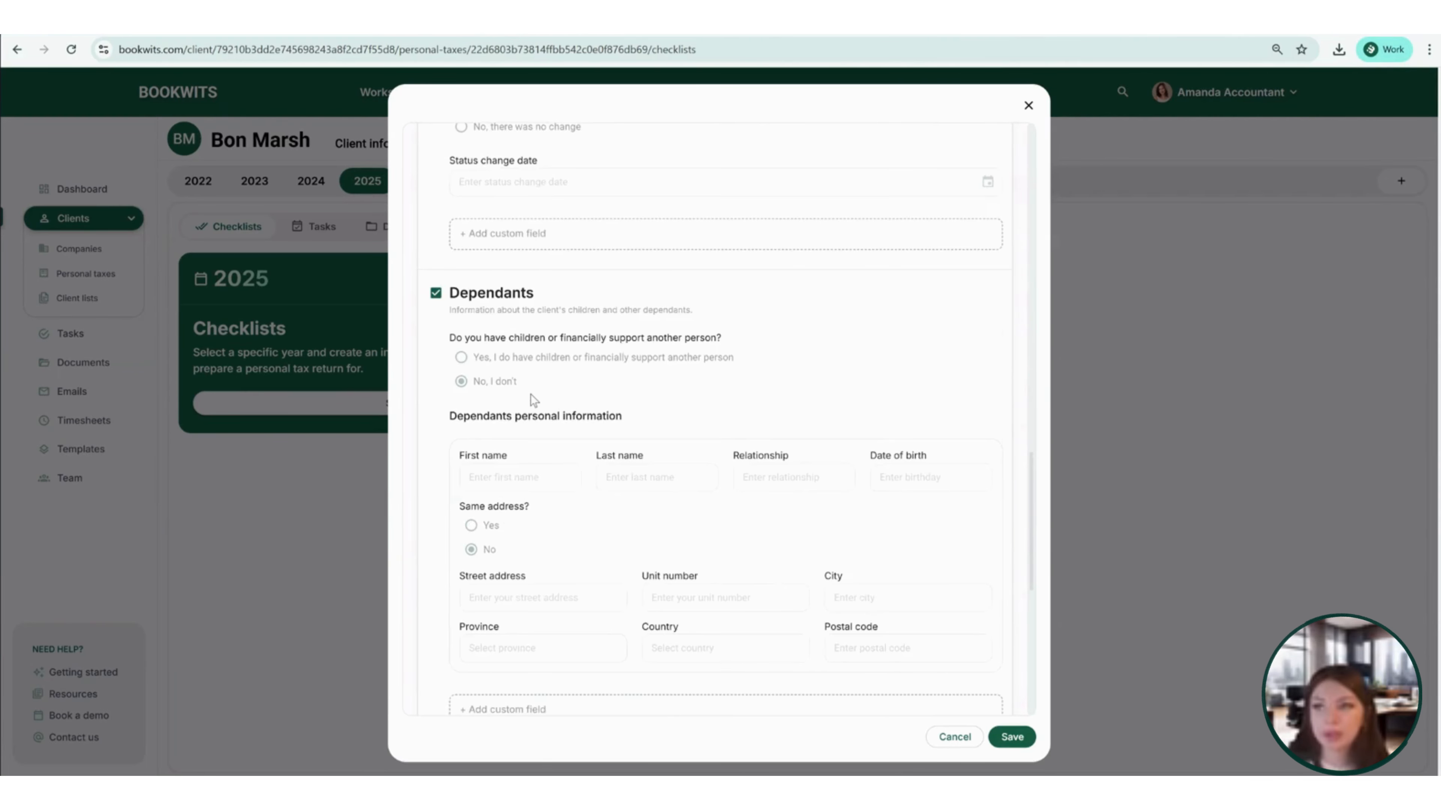
pyautogui.scroll(-2, 526, 396)
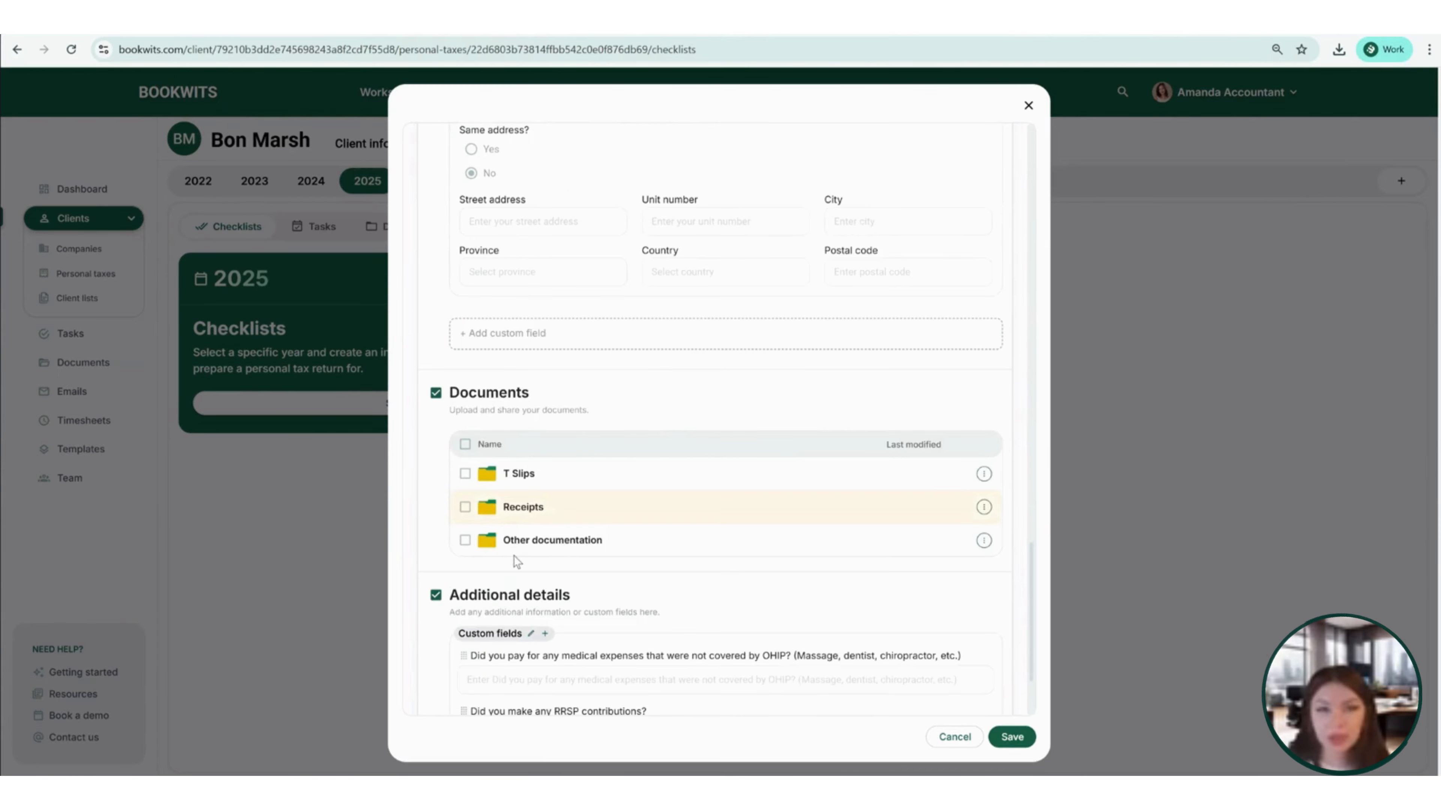
pyautogui.scroll(-2, 513, 555)
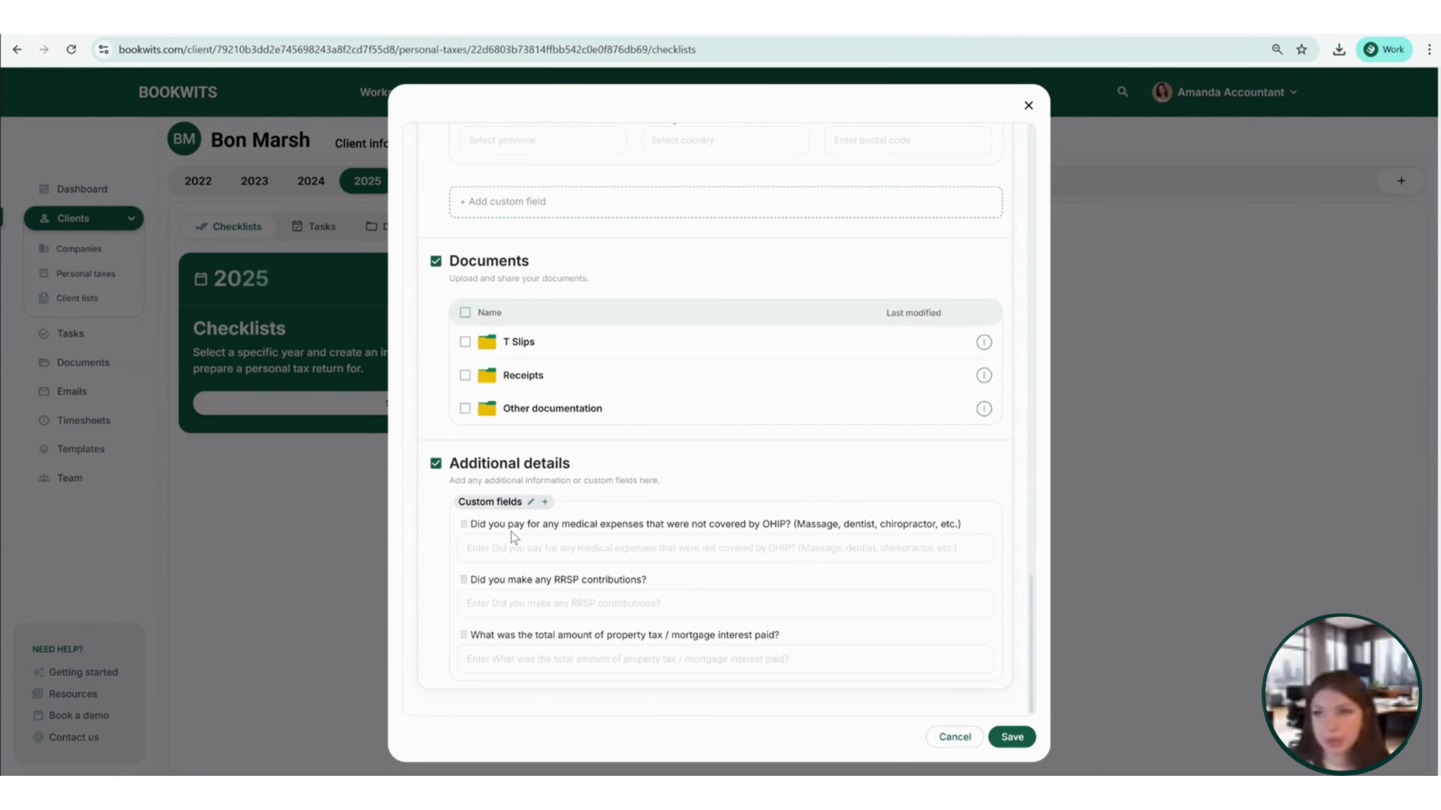
pyautogui.click(1021, 738)
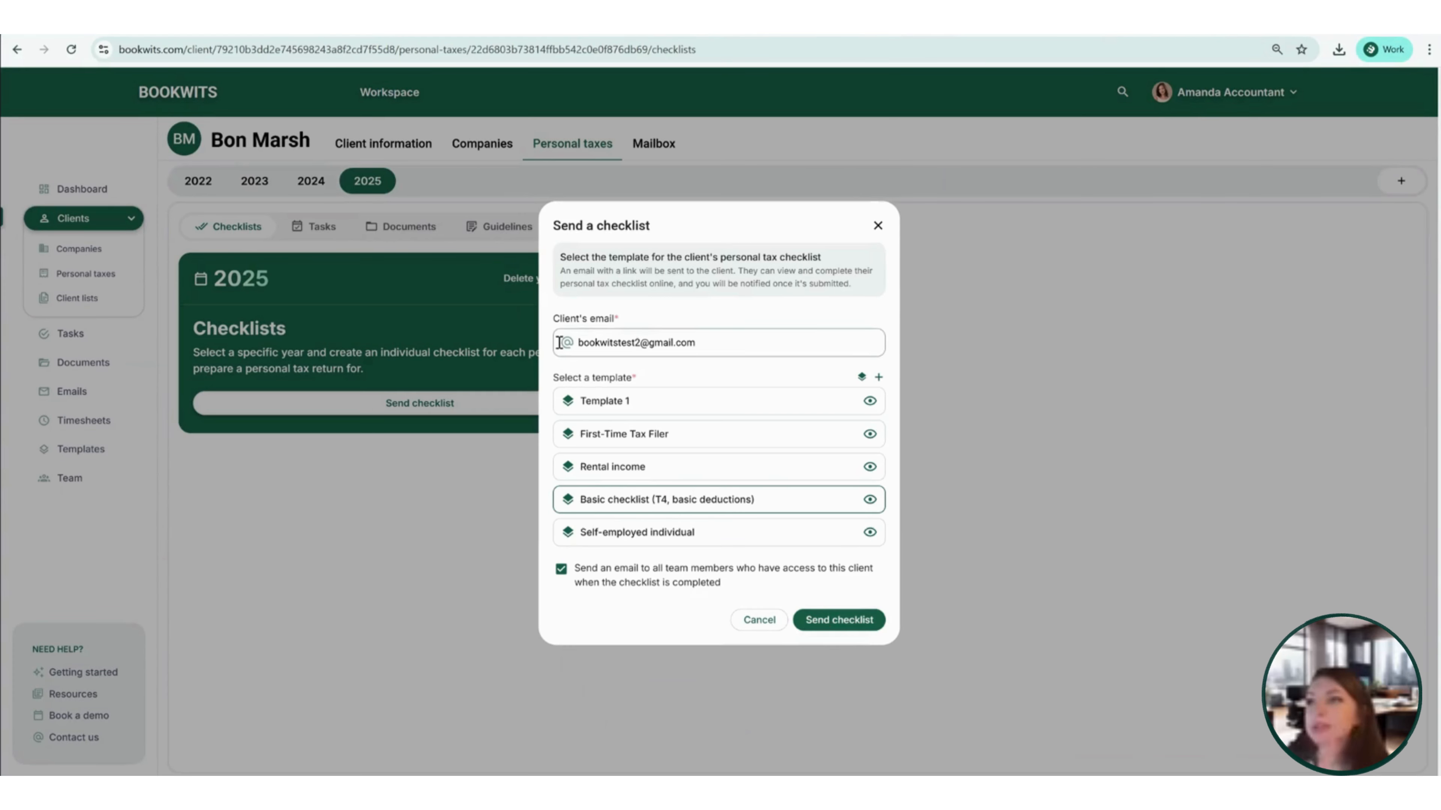
# Replace the client's email with the suggested work address and send the 2025 personal tax checklist.
pyautogui.tripleClick(576, 342)
pyautogui.write('an')
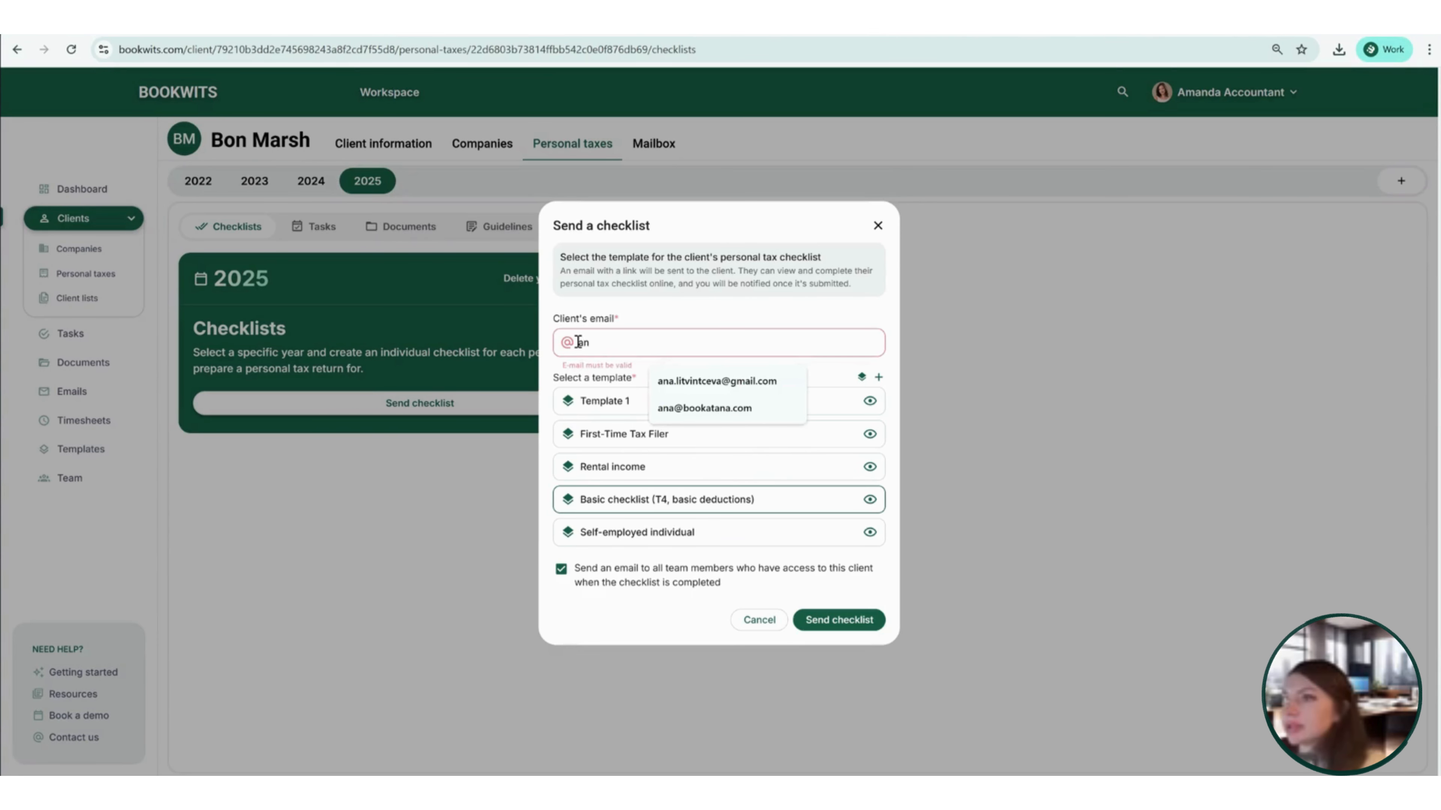
pyautogui.click(714, 406)
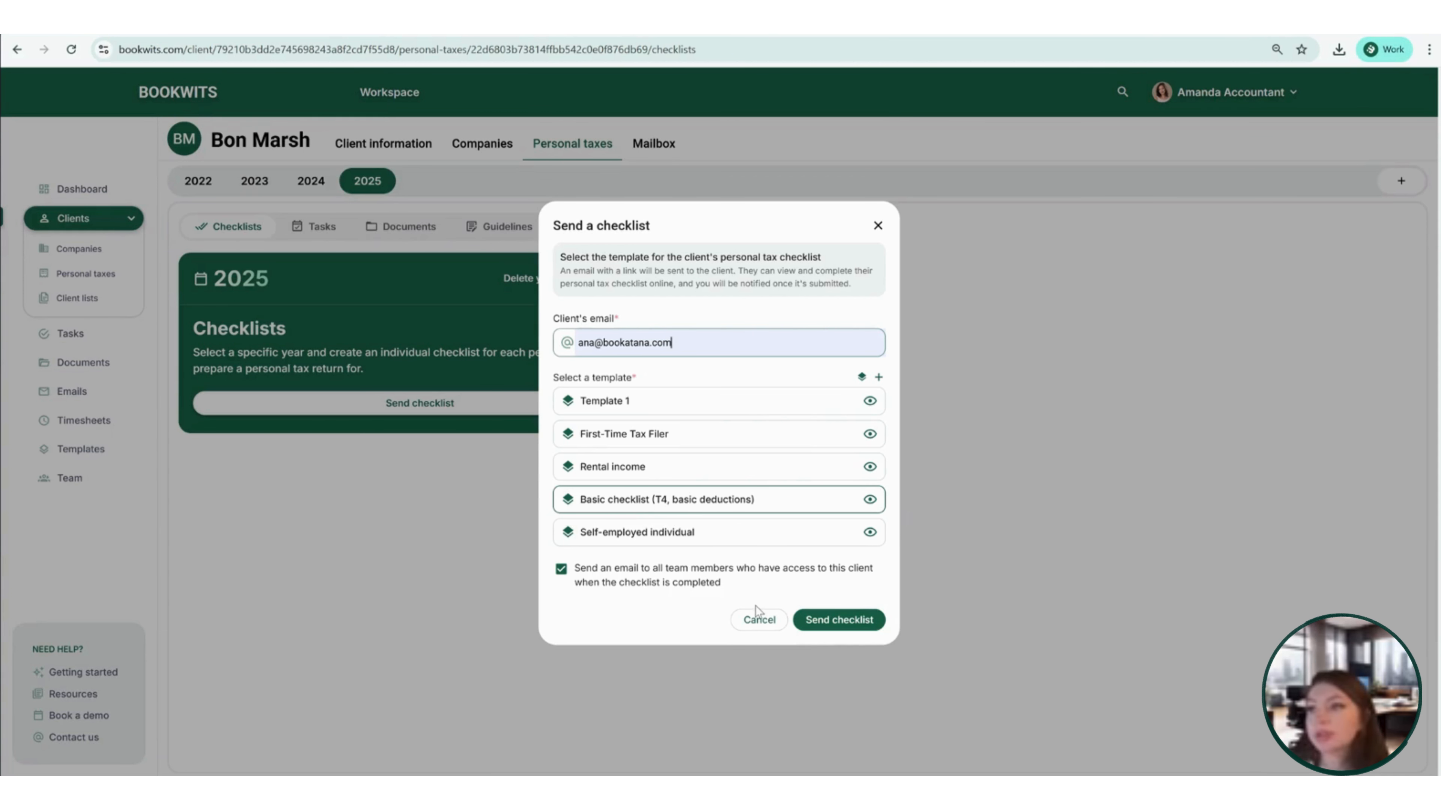
pyautogui.click(835, 624)
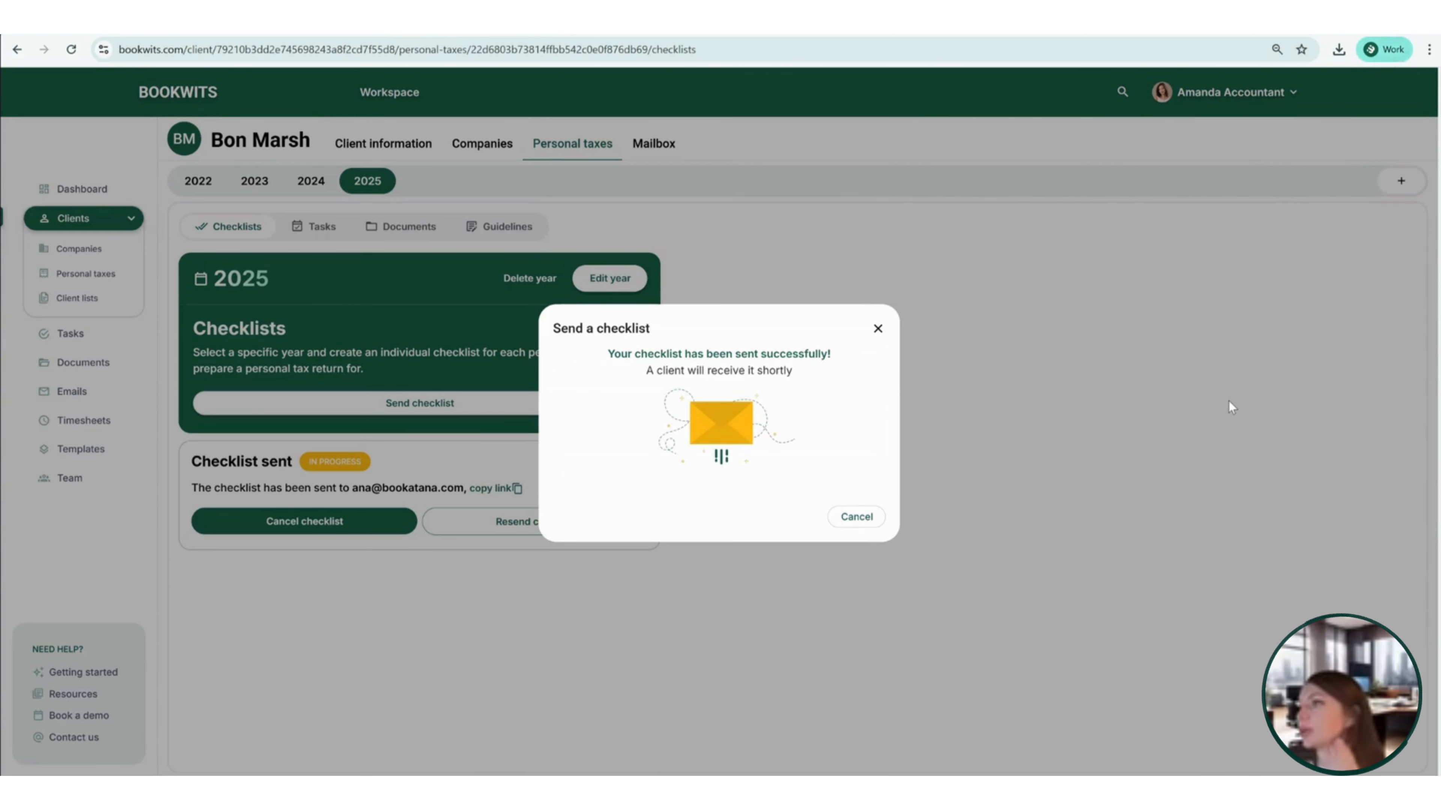
# Switch to the recipient's Gmail inbox, open the Checklist received email, and view the client's Checklist 2025 form.
pyautogui.click(1389, 50)
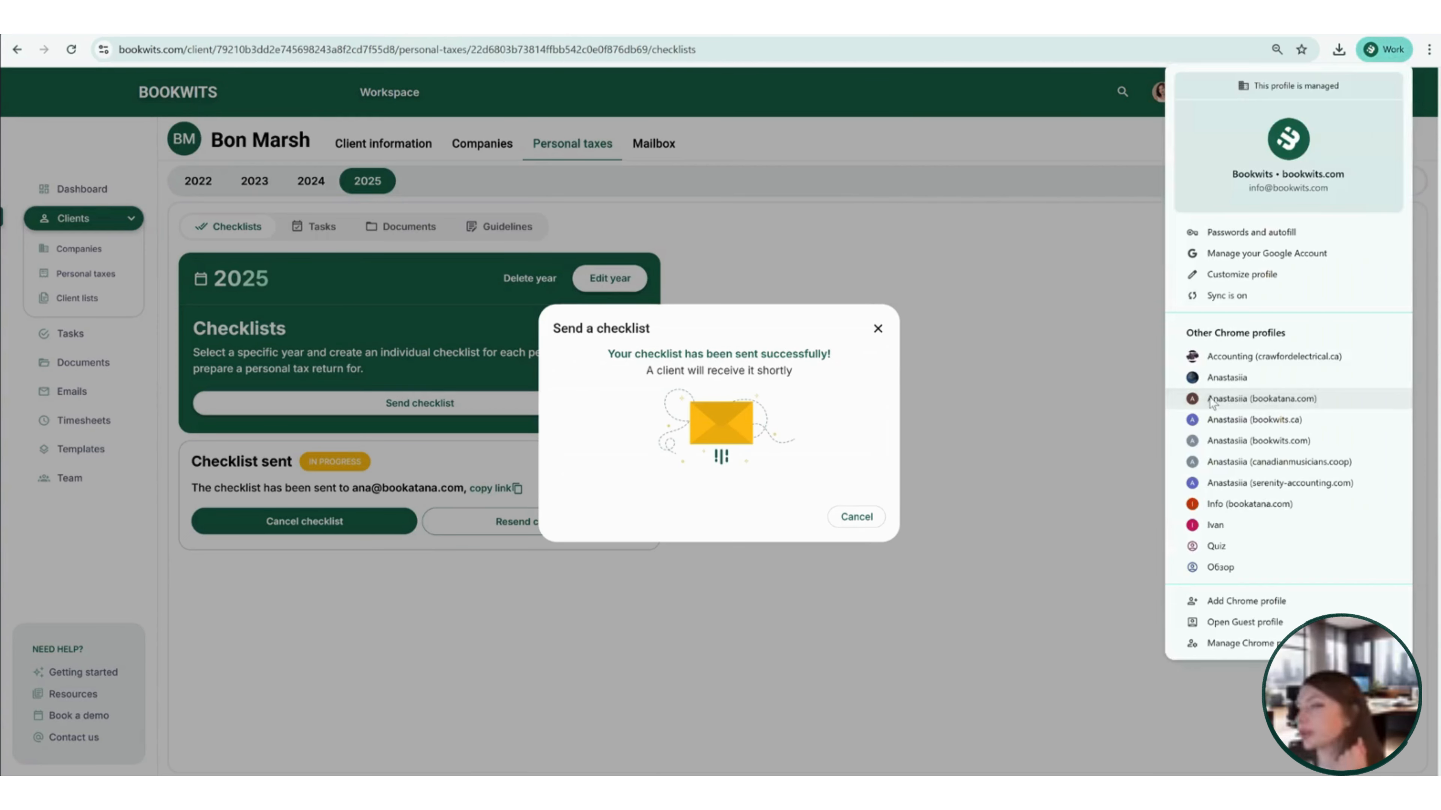
pyautogui.click(683, 215)
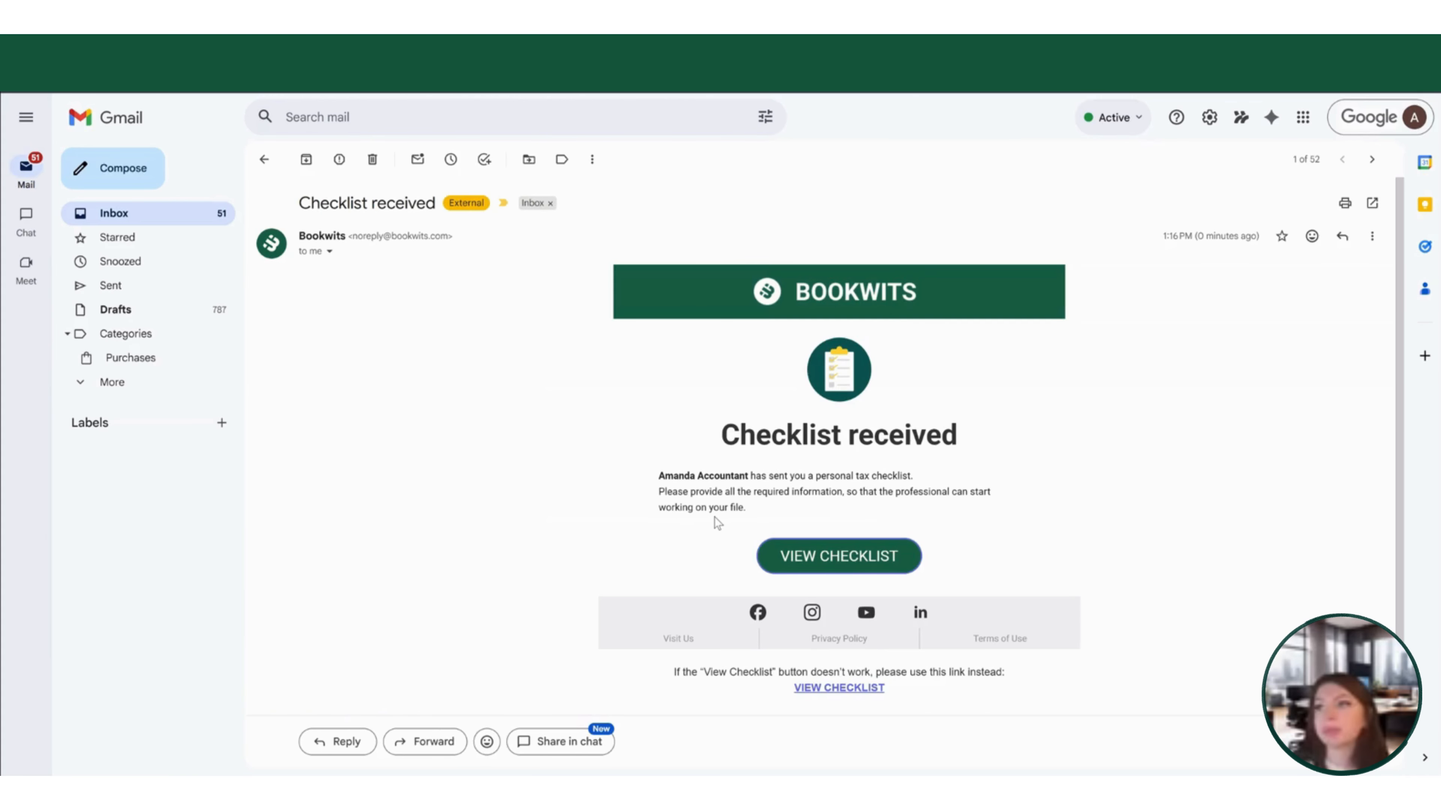
pyautogui.click(842, 563)
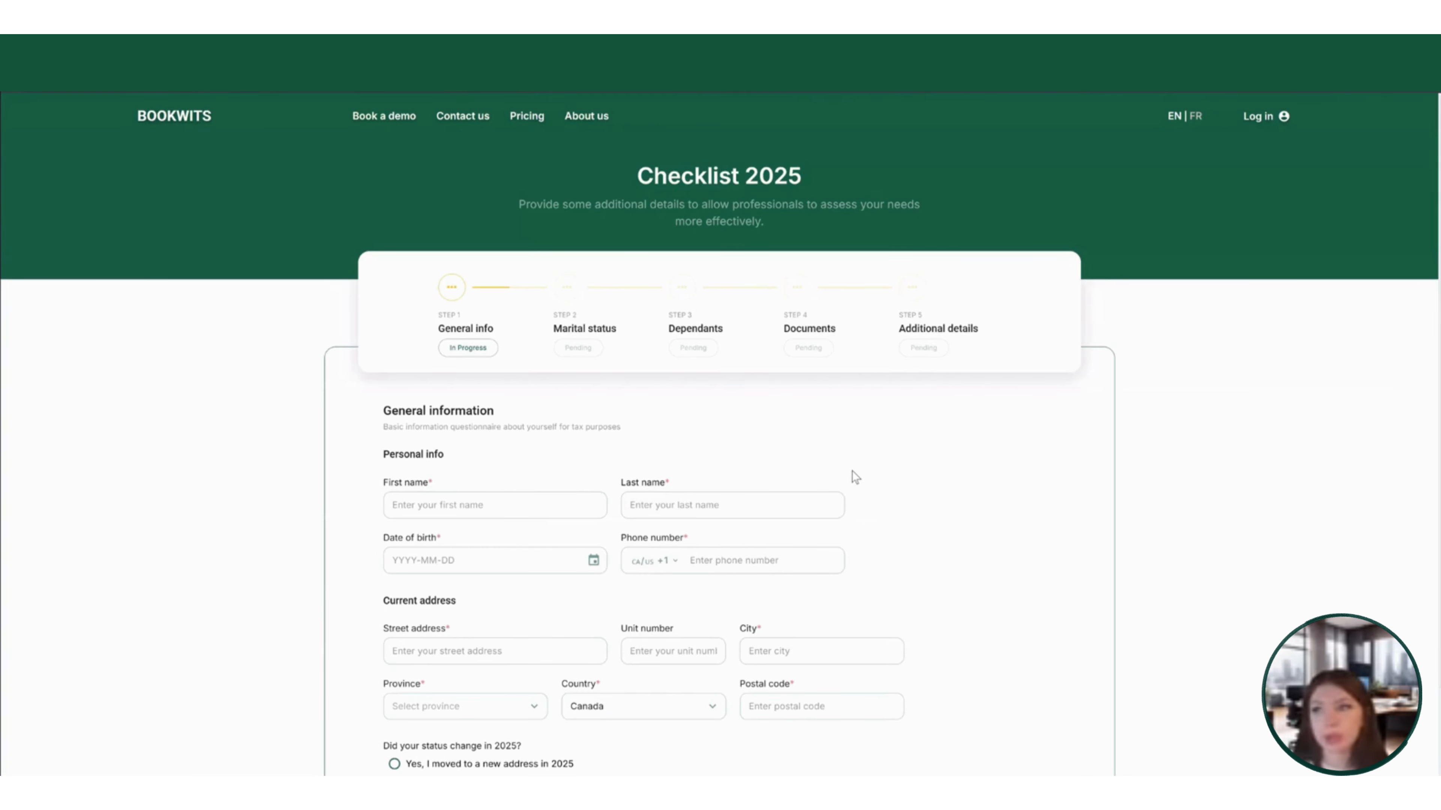
pyautogui.scroll(-1, 824, 460)
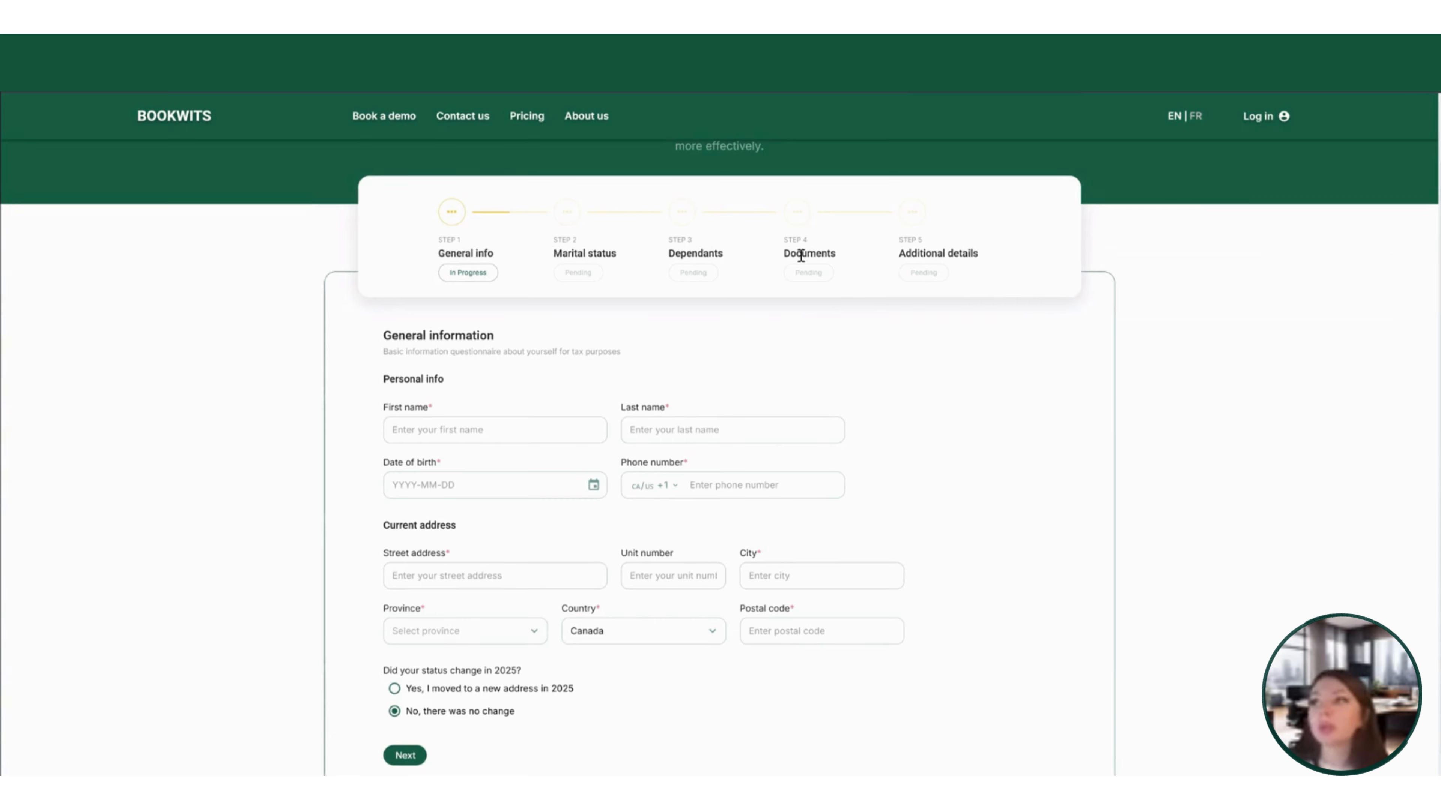
pyautogui.click(543, 580)
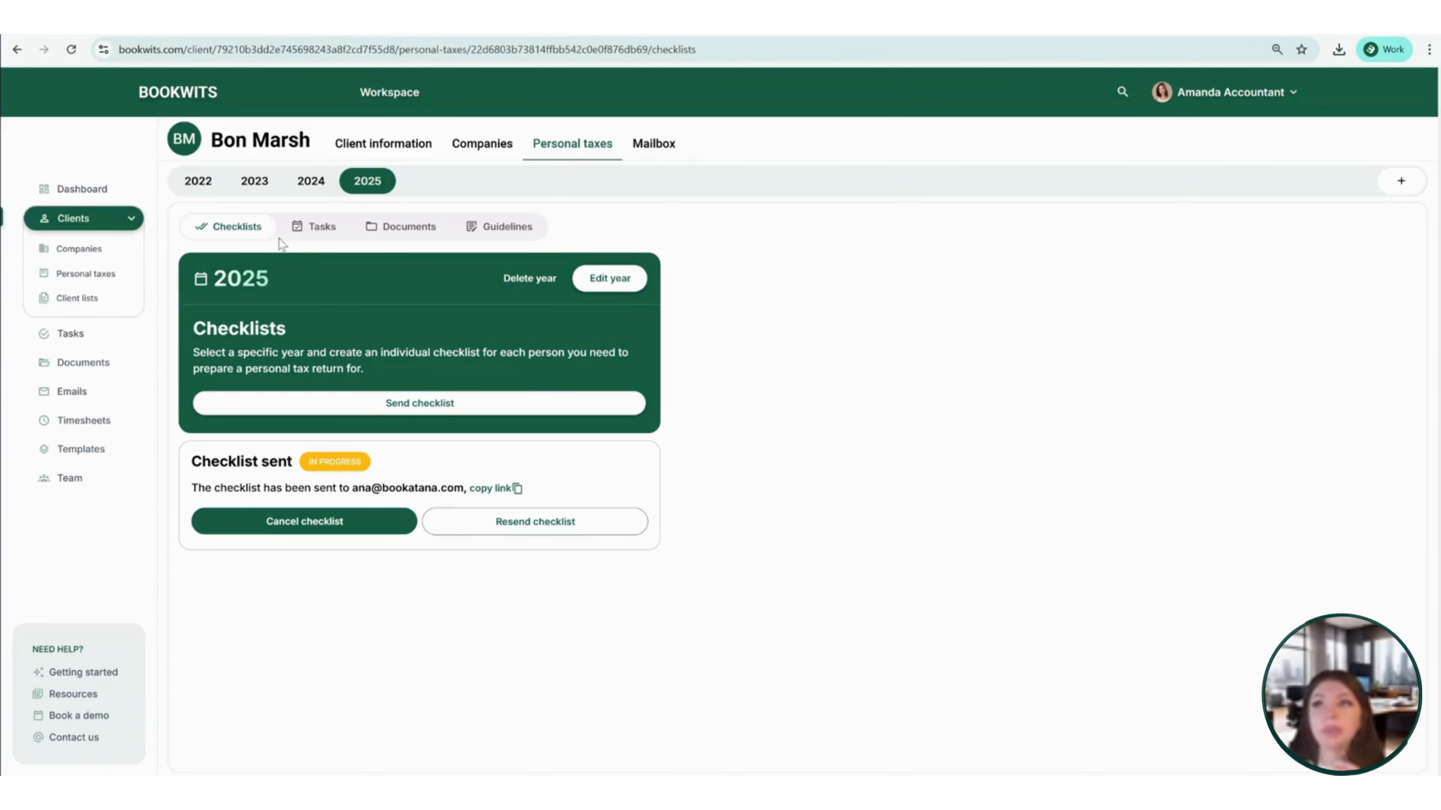
# Review the client's 2025 personal tax tasks, documents and guidelines, followed by the client's mailbox and client information.
pyautogui.click(311, 227)
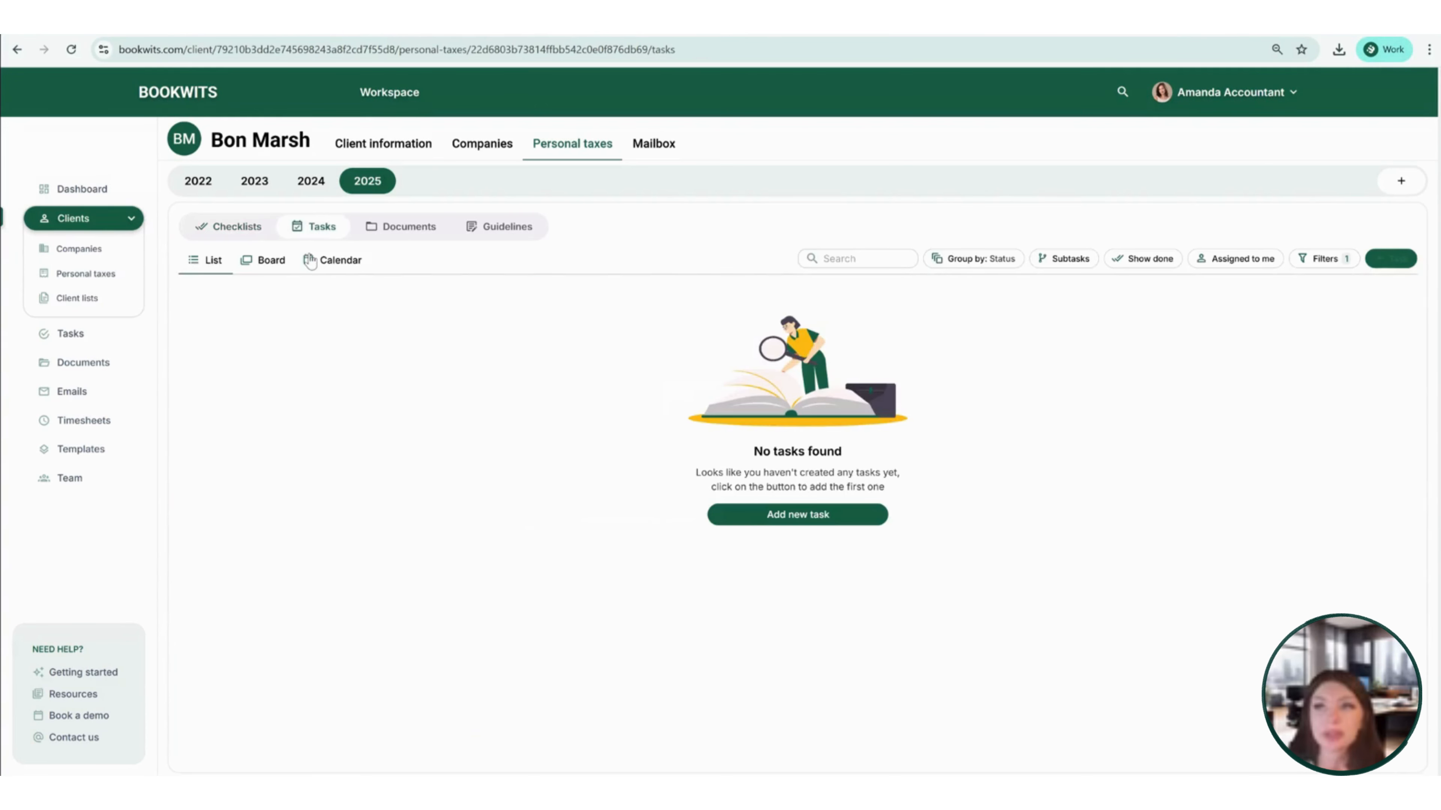
pyautogui.click(401, 230)
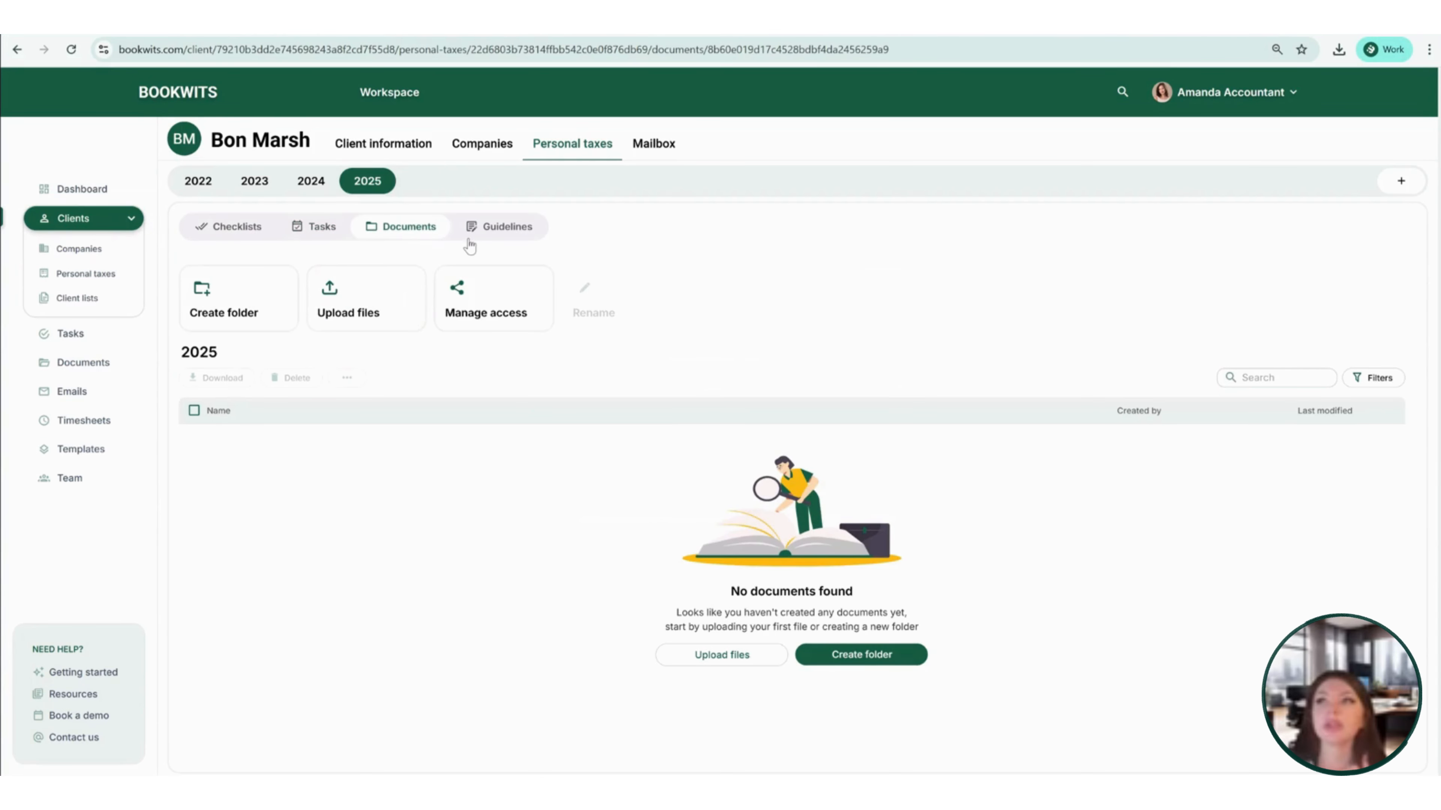
pyautogui.click(498, 227)
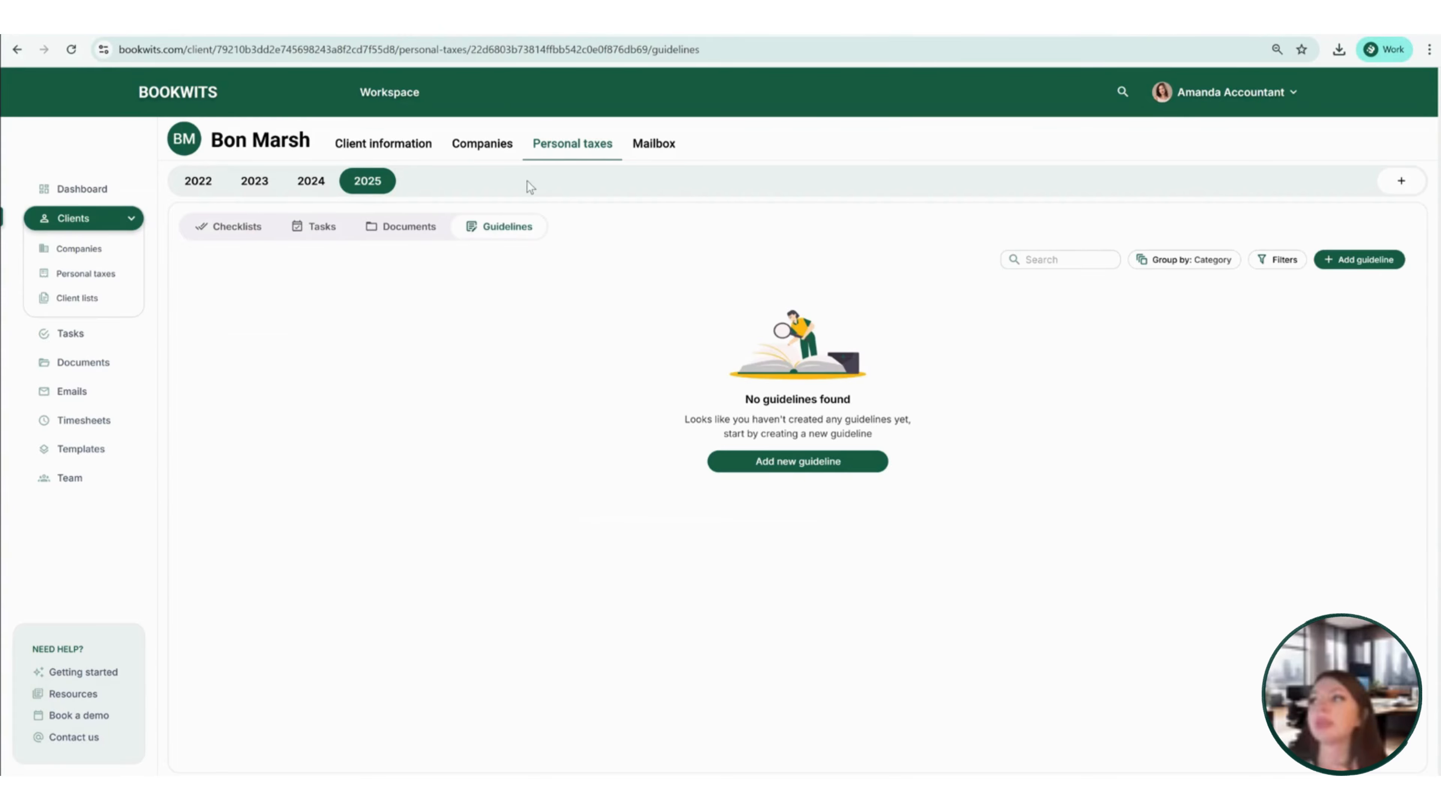
pyautogui.click(647, 149)
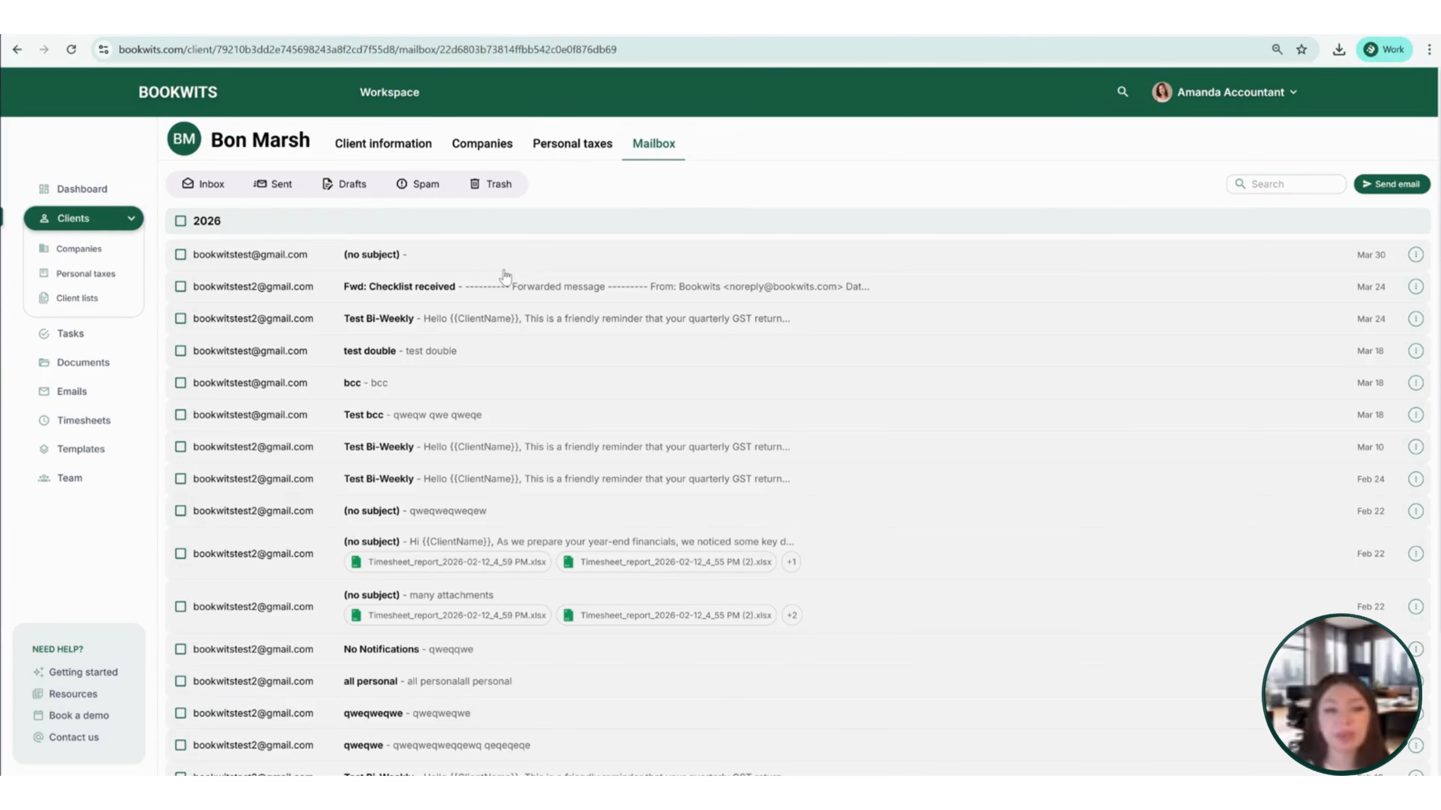
pyautogui.click(352, 146)
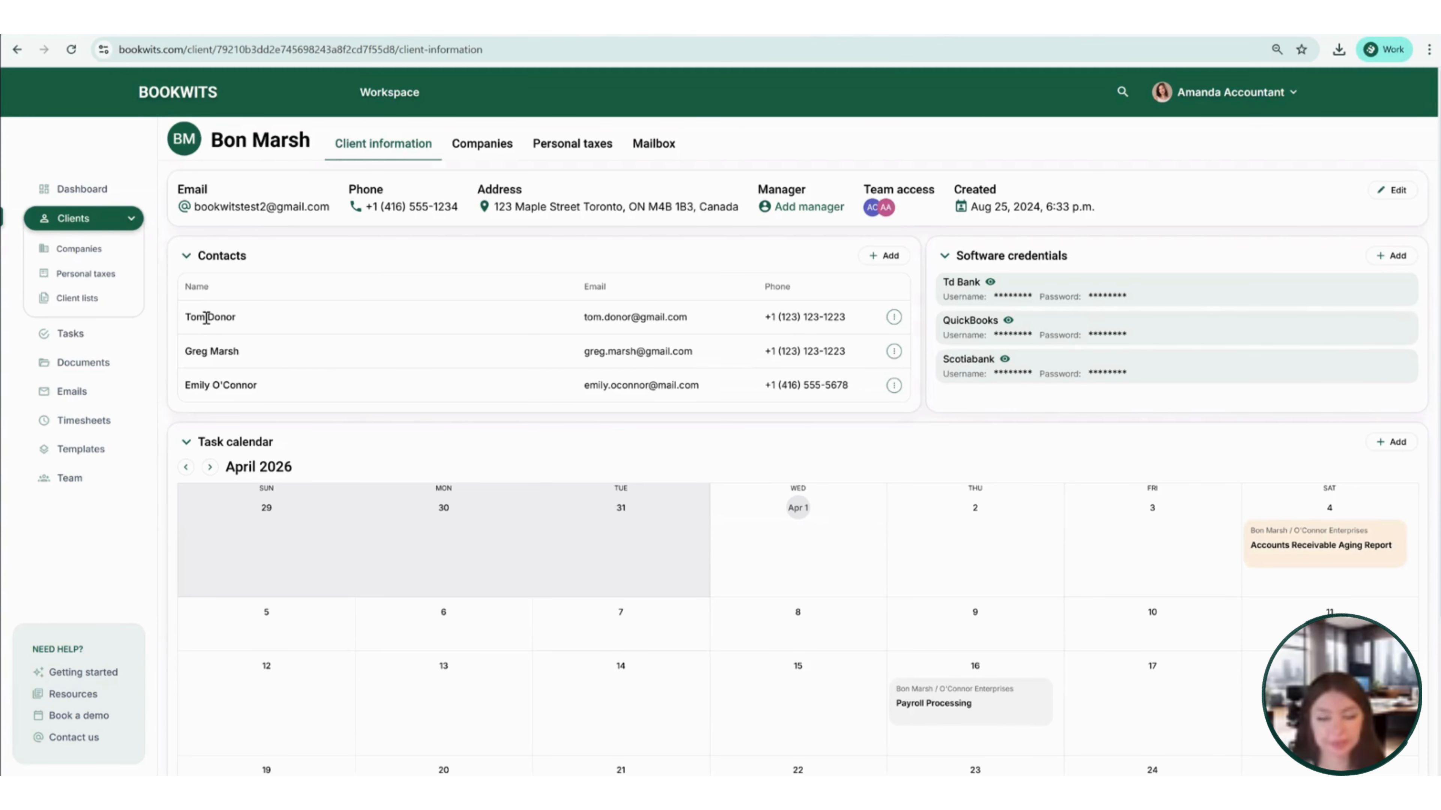
# Create a client list named T1 2025 using the Personal tax year criterion set to 2025.
pyautogui.click(72, 228)
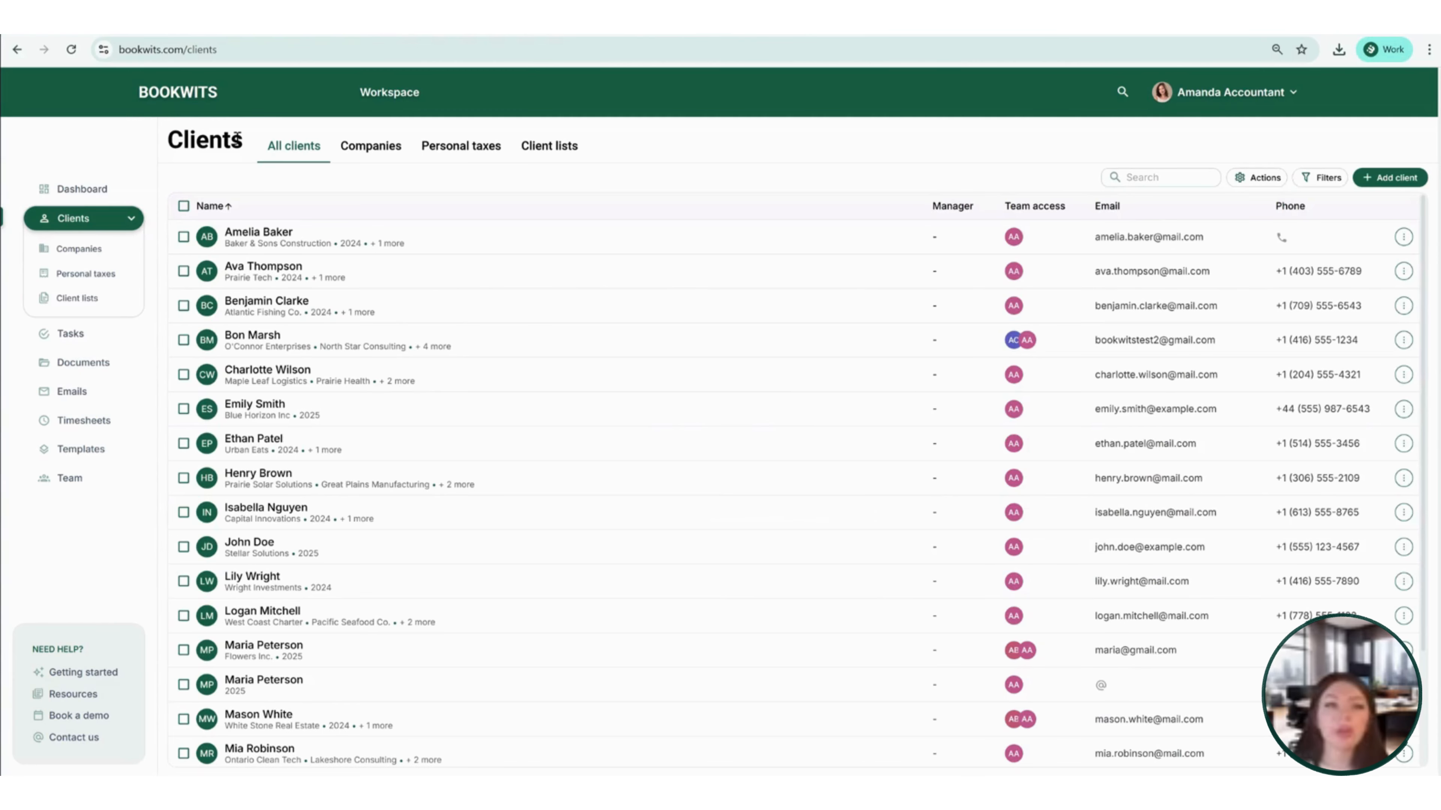
pyautogui.click(533, 158)
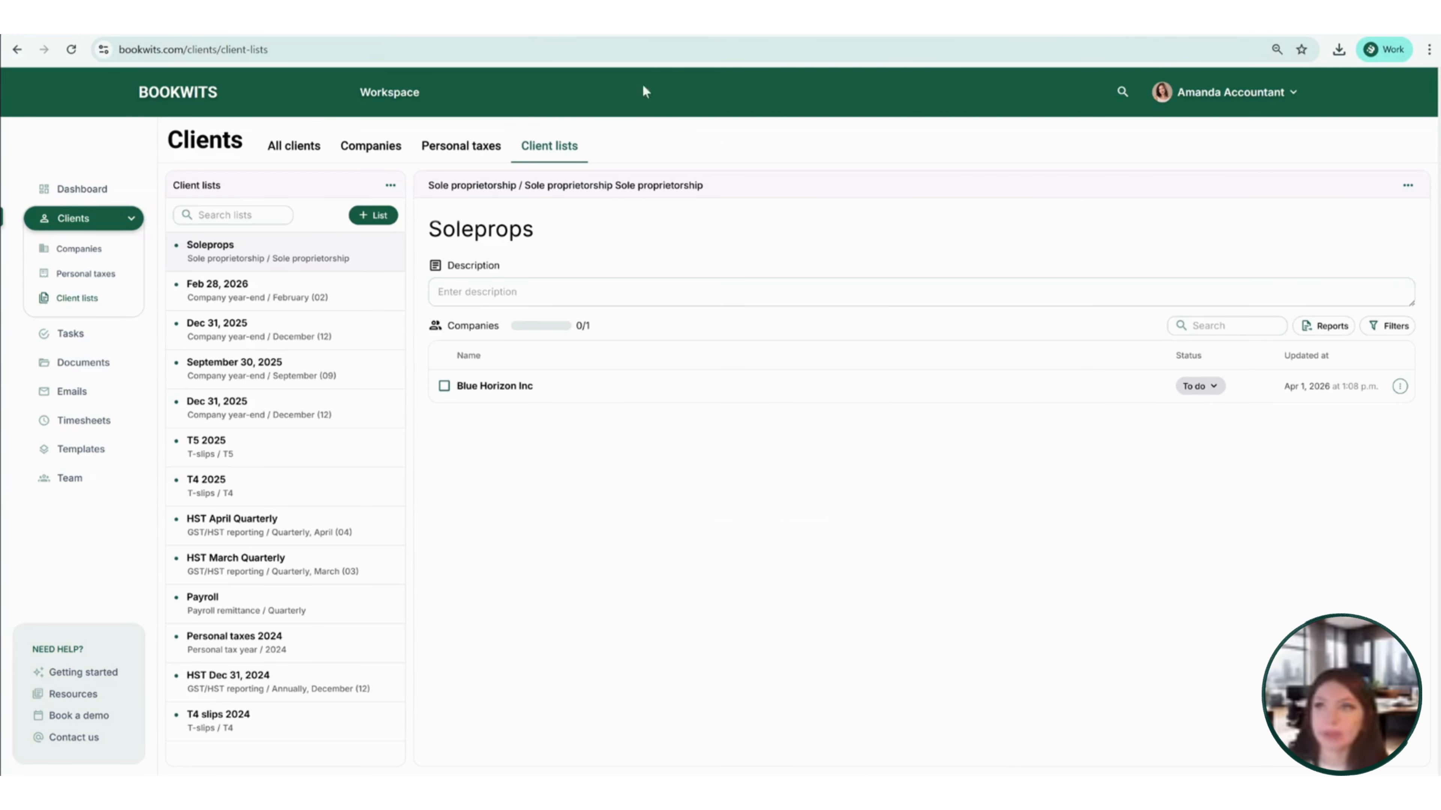
pyautogui.click(373, 216)
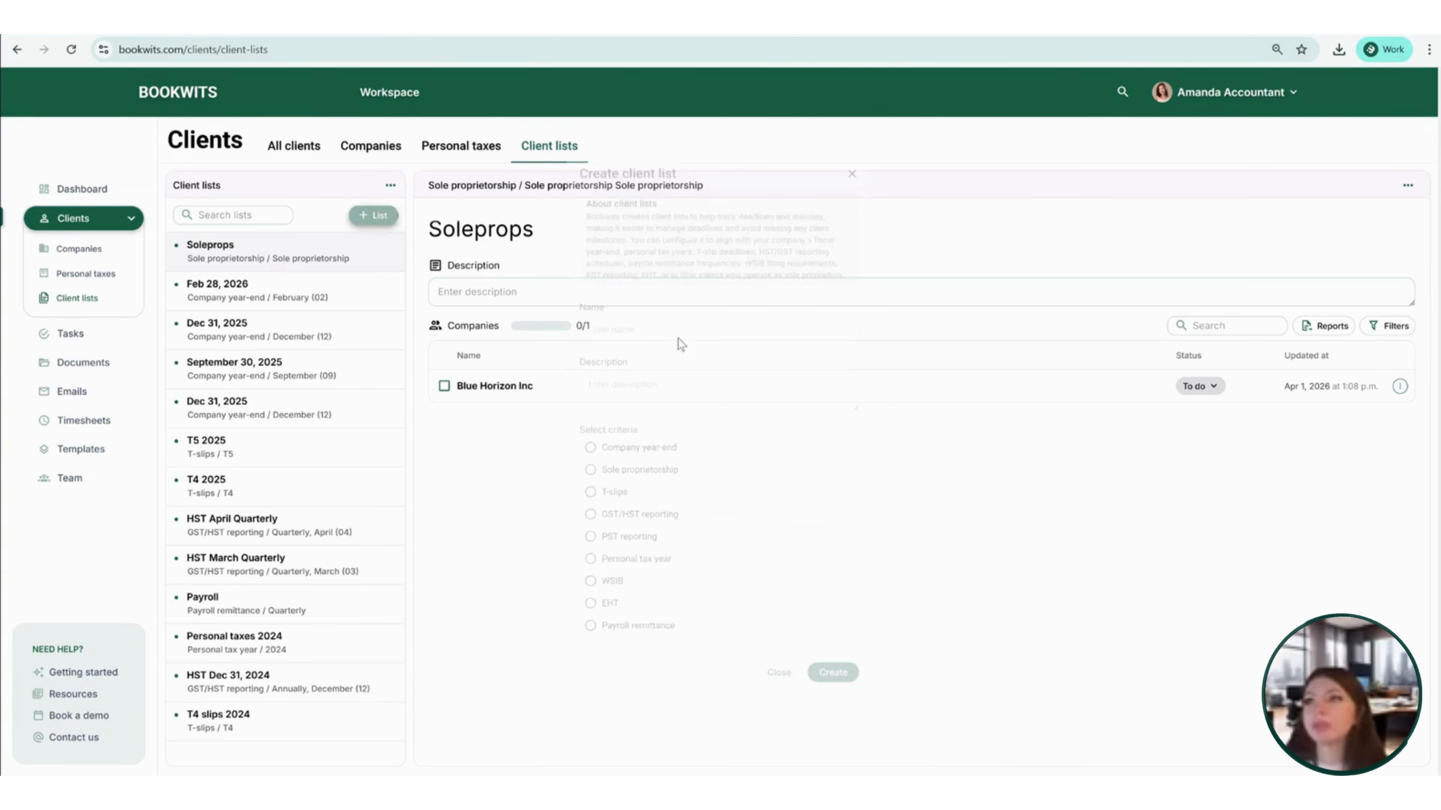
pyautogui.click(670, 330)
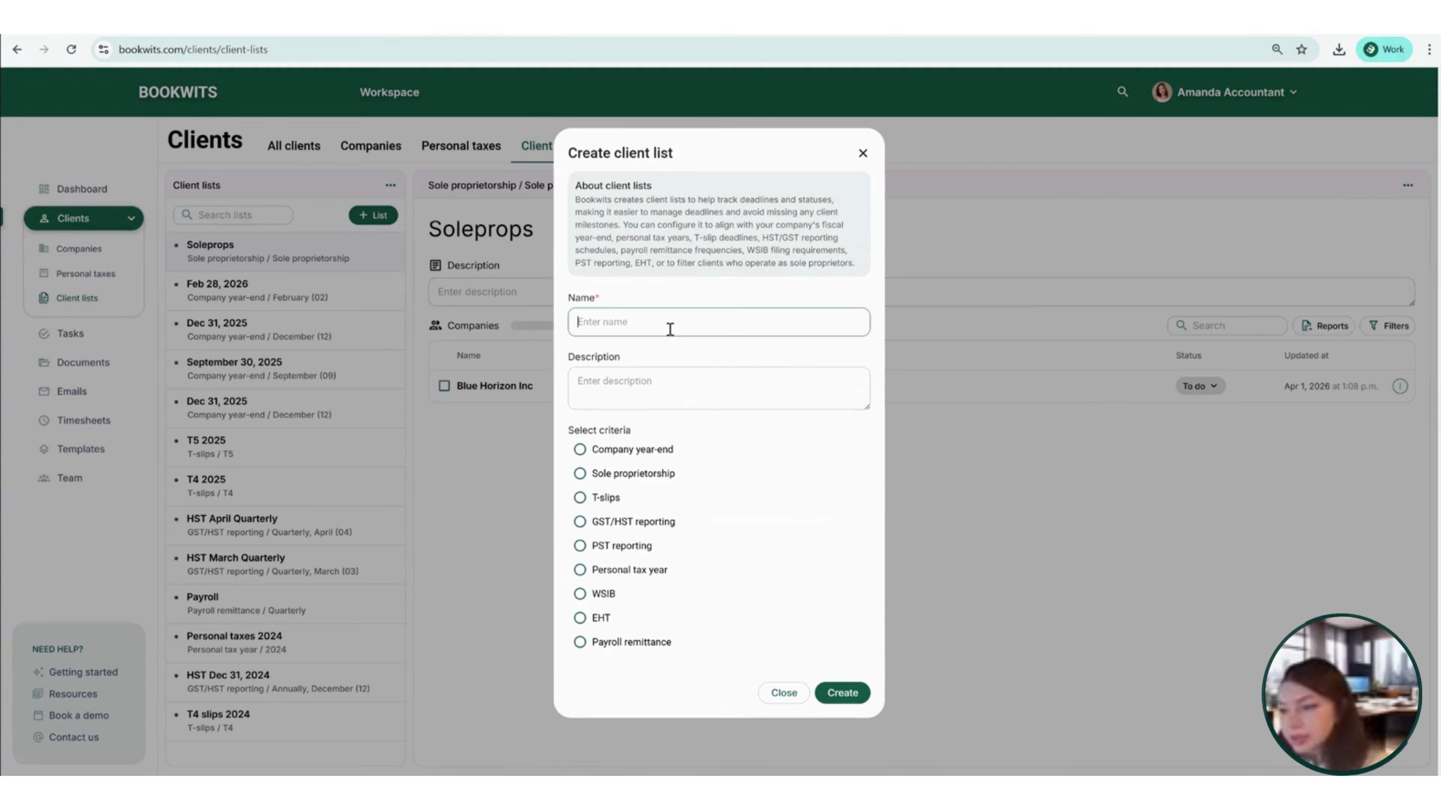
pyautogui.write('T')
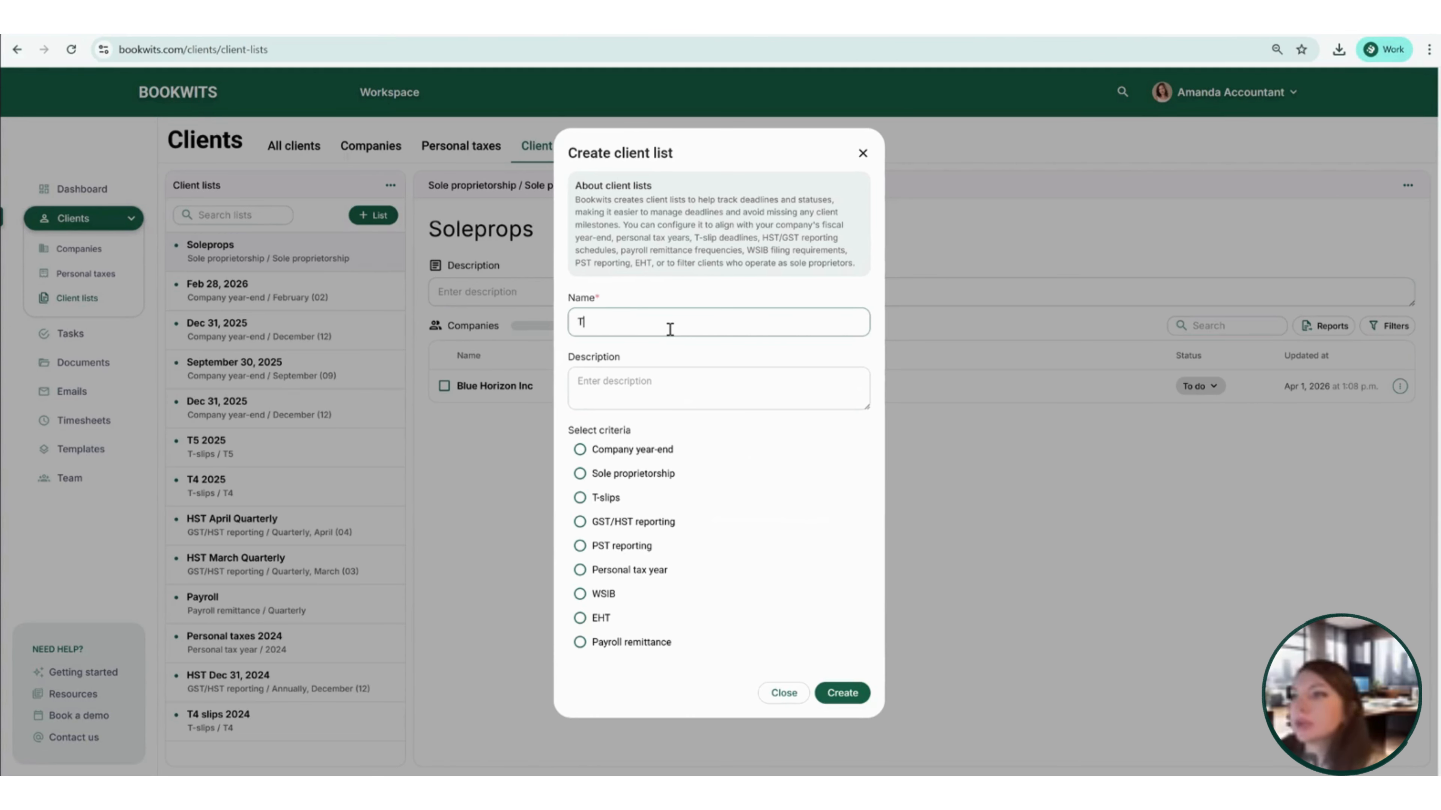
pyautogui.write('1 2025')
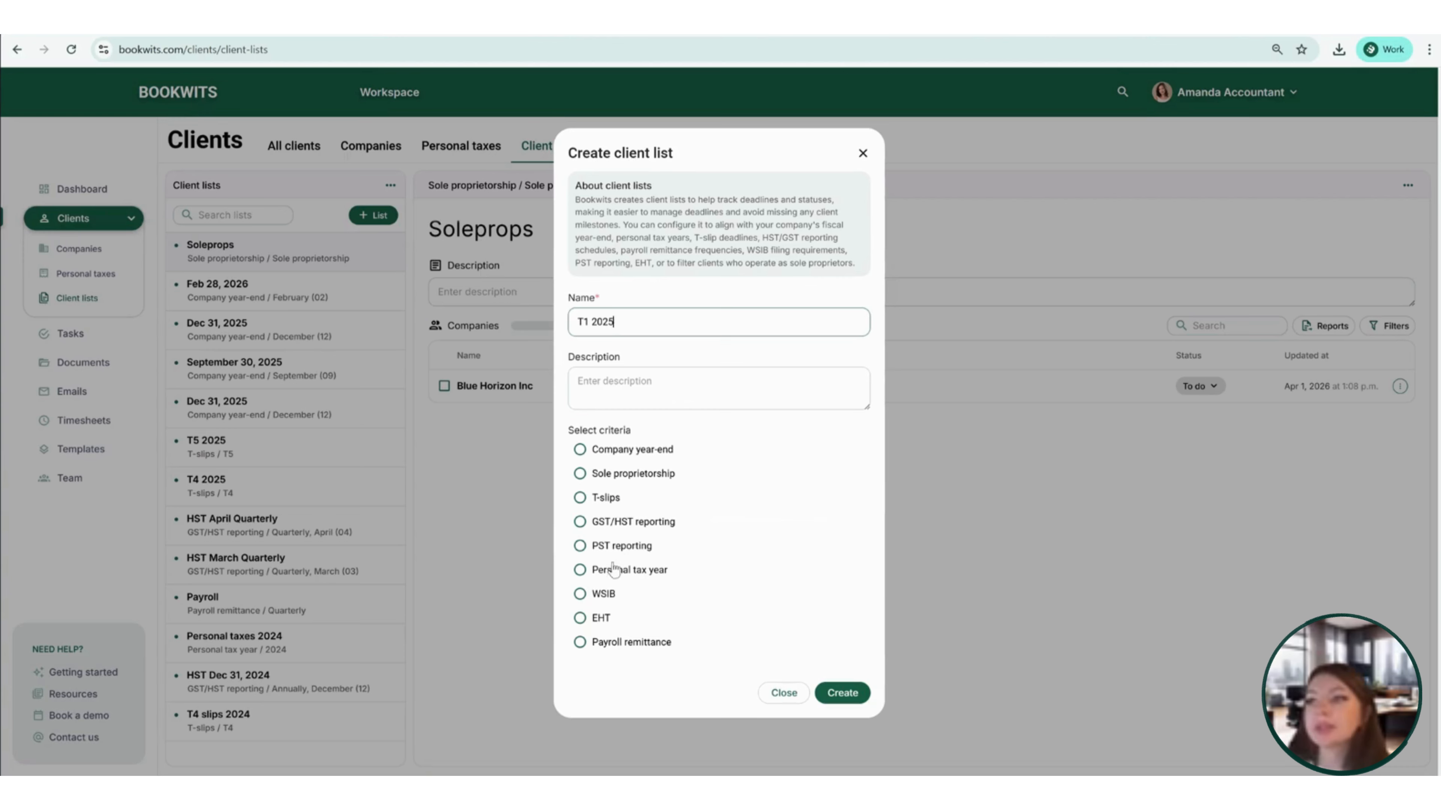
pyautogui.click(584, 572)
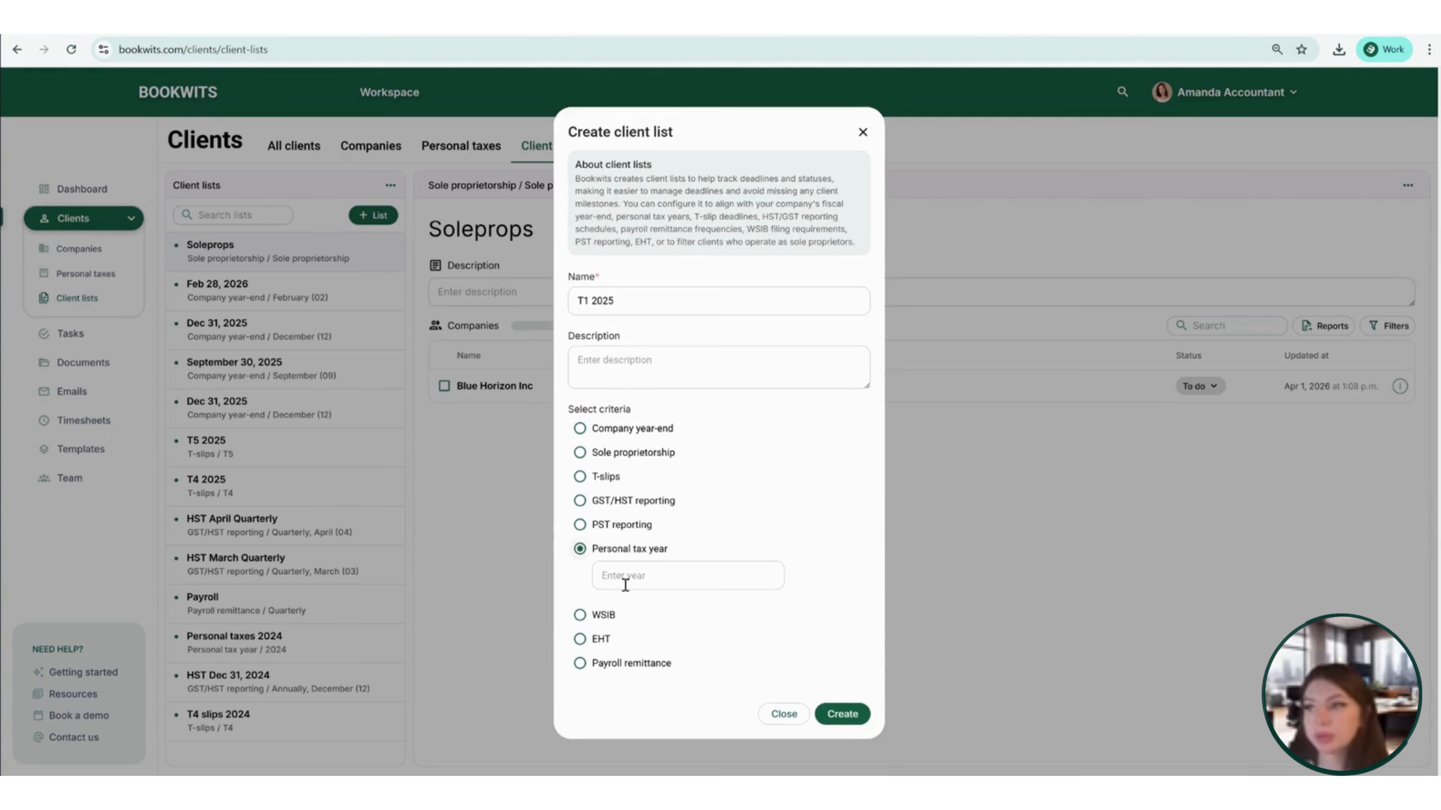
pyautogui.write('2025')
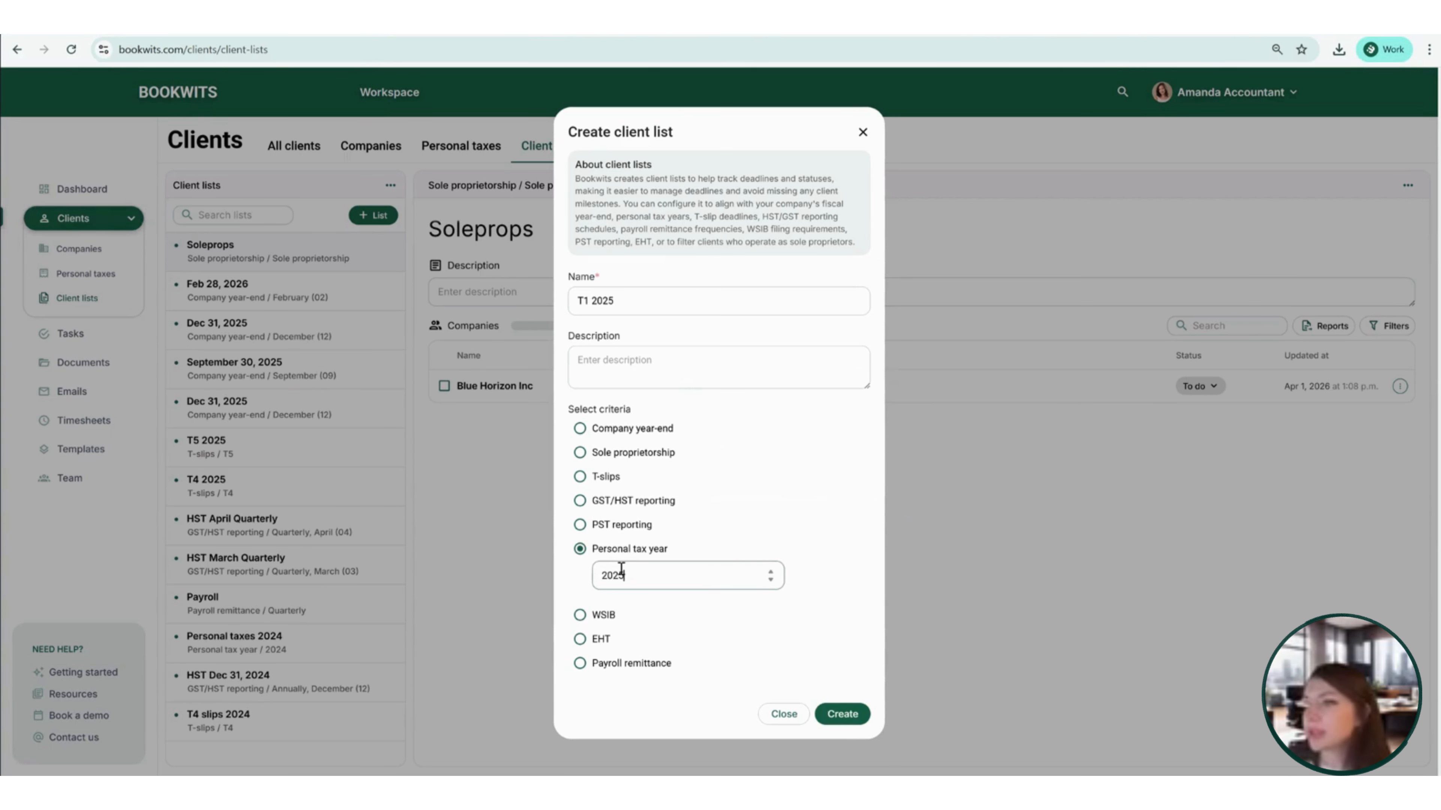
pyautogui.click(843, 715)
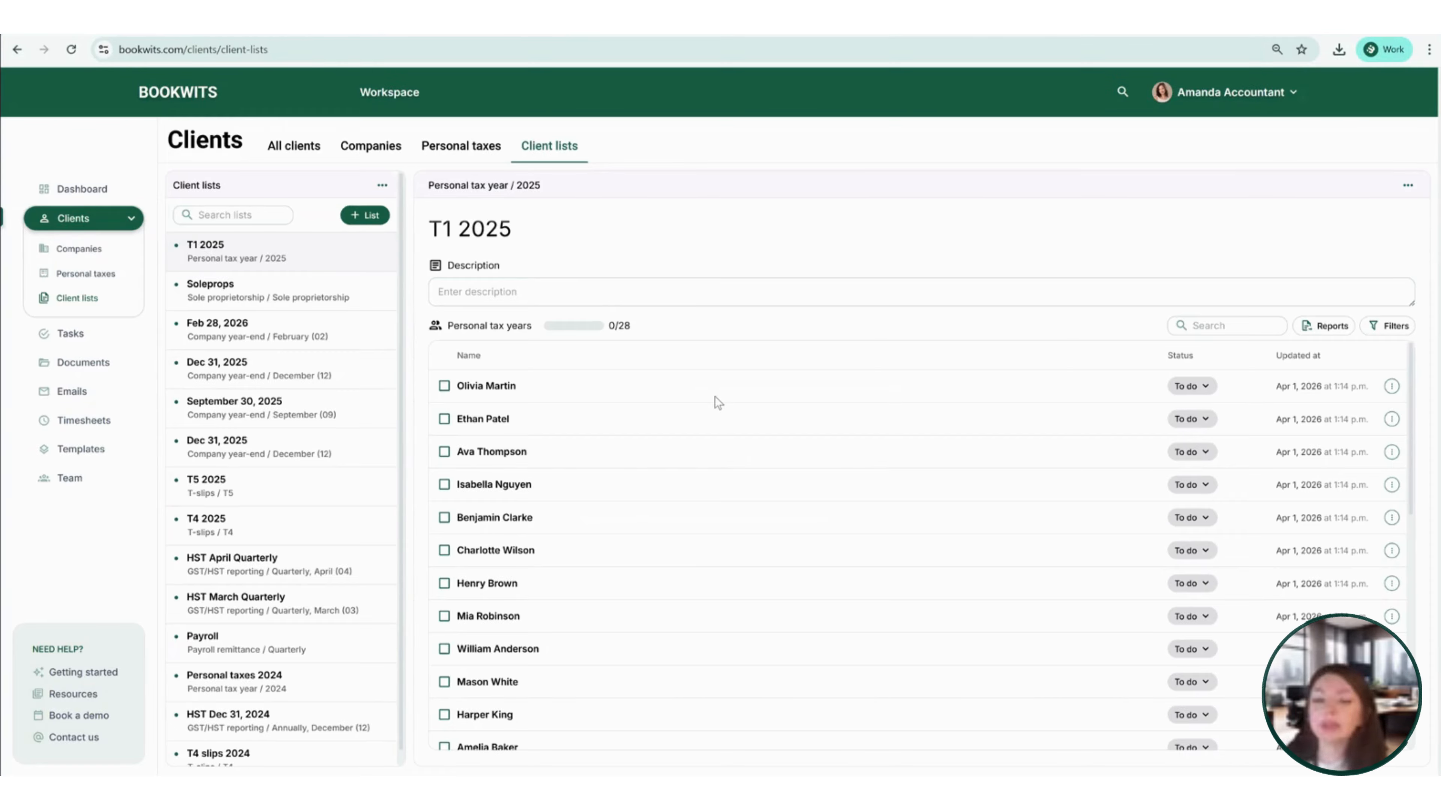
# In the T1 2025 list, set the first three clients' status to Completed and the fourth client's to In progress.
pyautogui.click(1211, 392)
pyautogui.click(1211, 527)
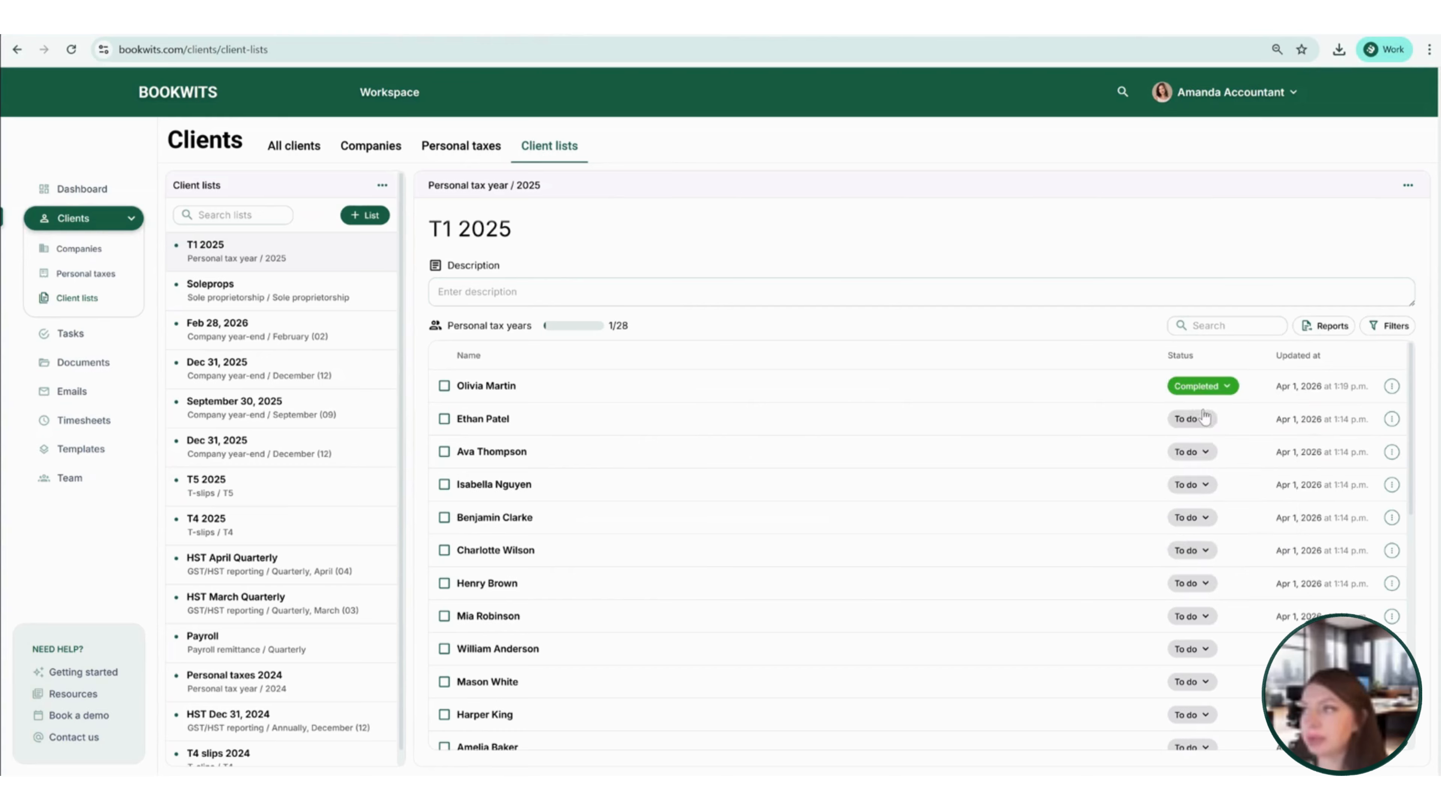
pyautogui.click(1197, 418)
pyautogui.click(1213, 560)
pyautogui.click(1195, 455)
pyautogui.click(1251, 623)
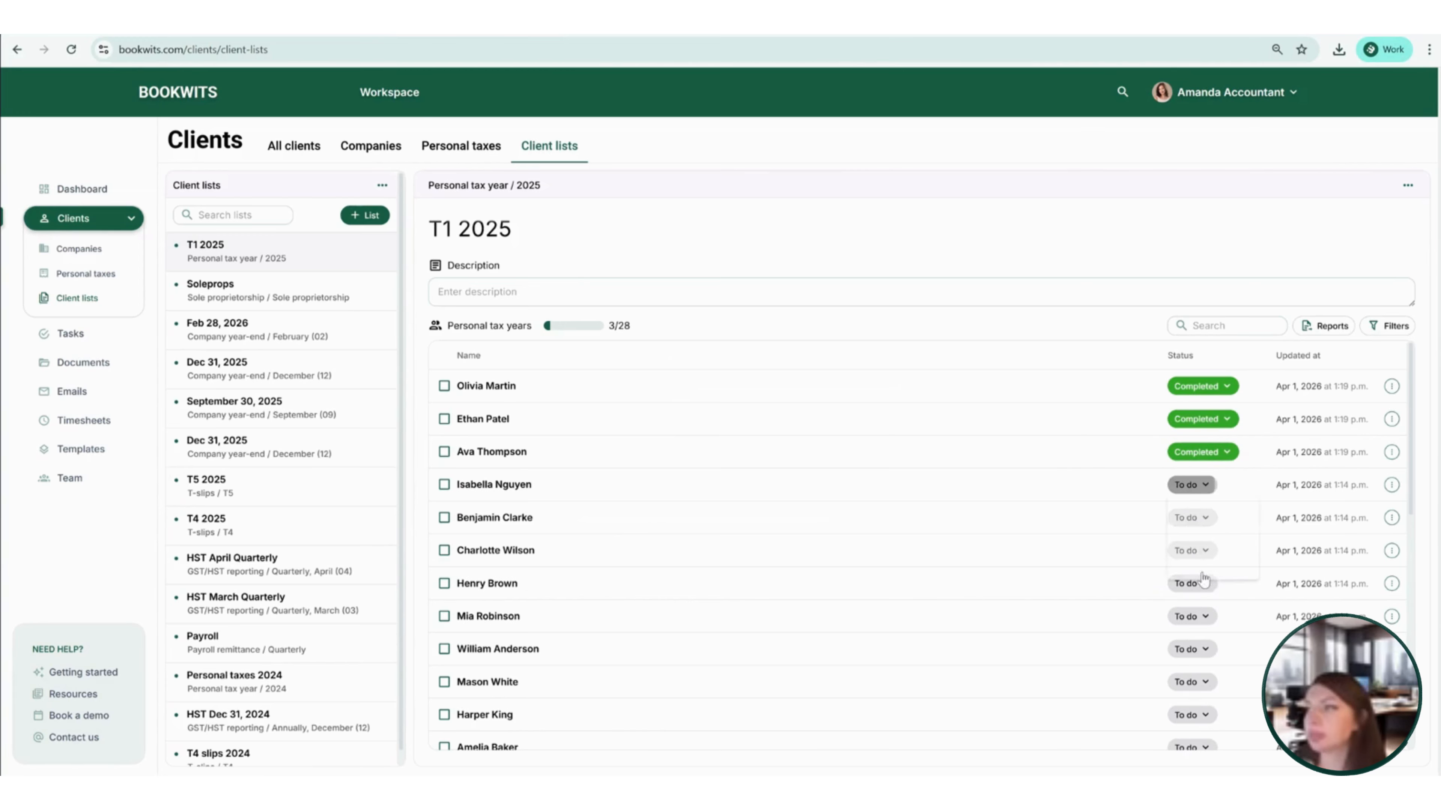
pyautogui.click(1191, 485)
pyautogui.click(1215, 571)
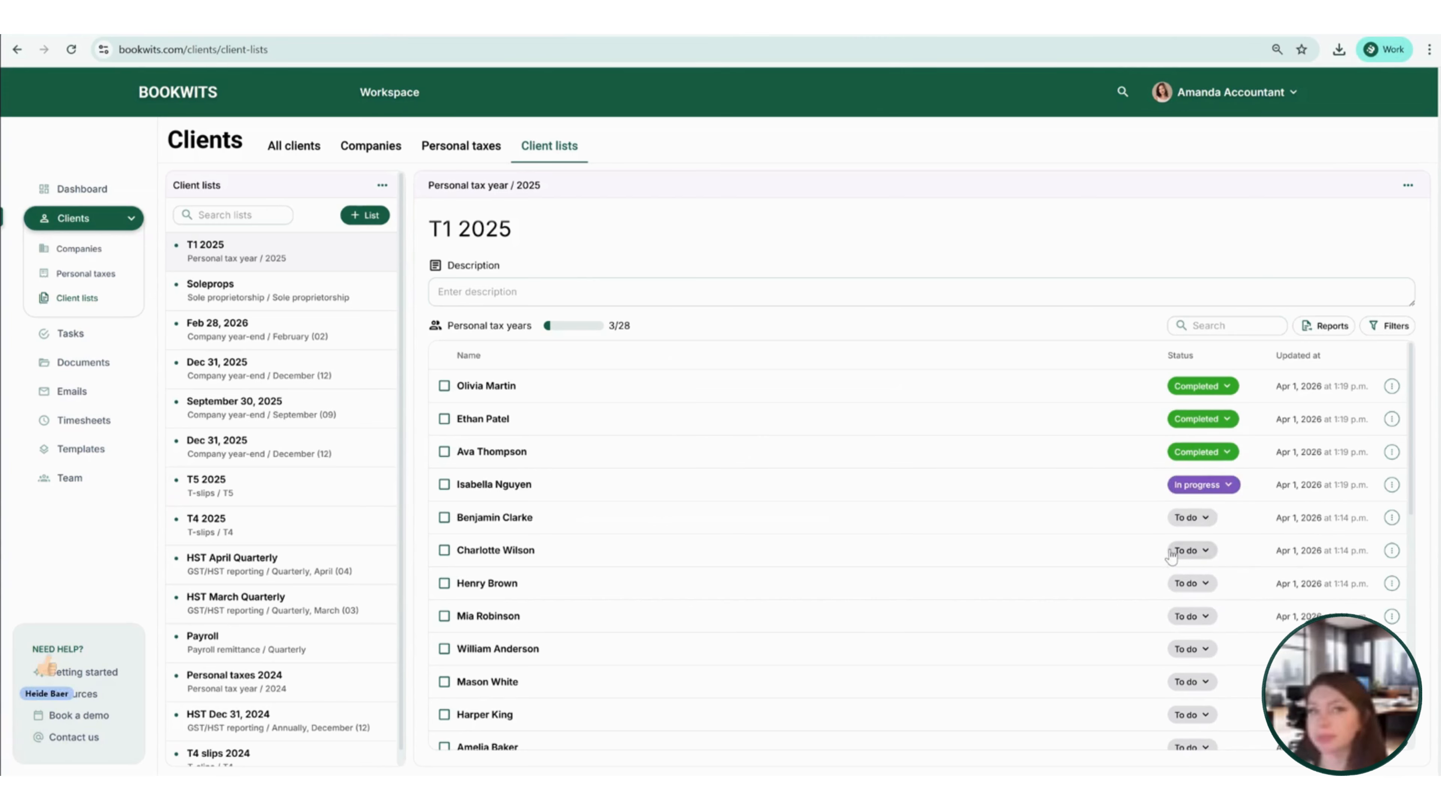
# View the notes of the fourth client in the T1 2025 list and close them.
pyautogui.click(1391, 485)
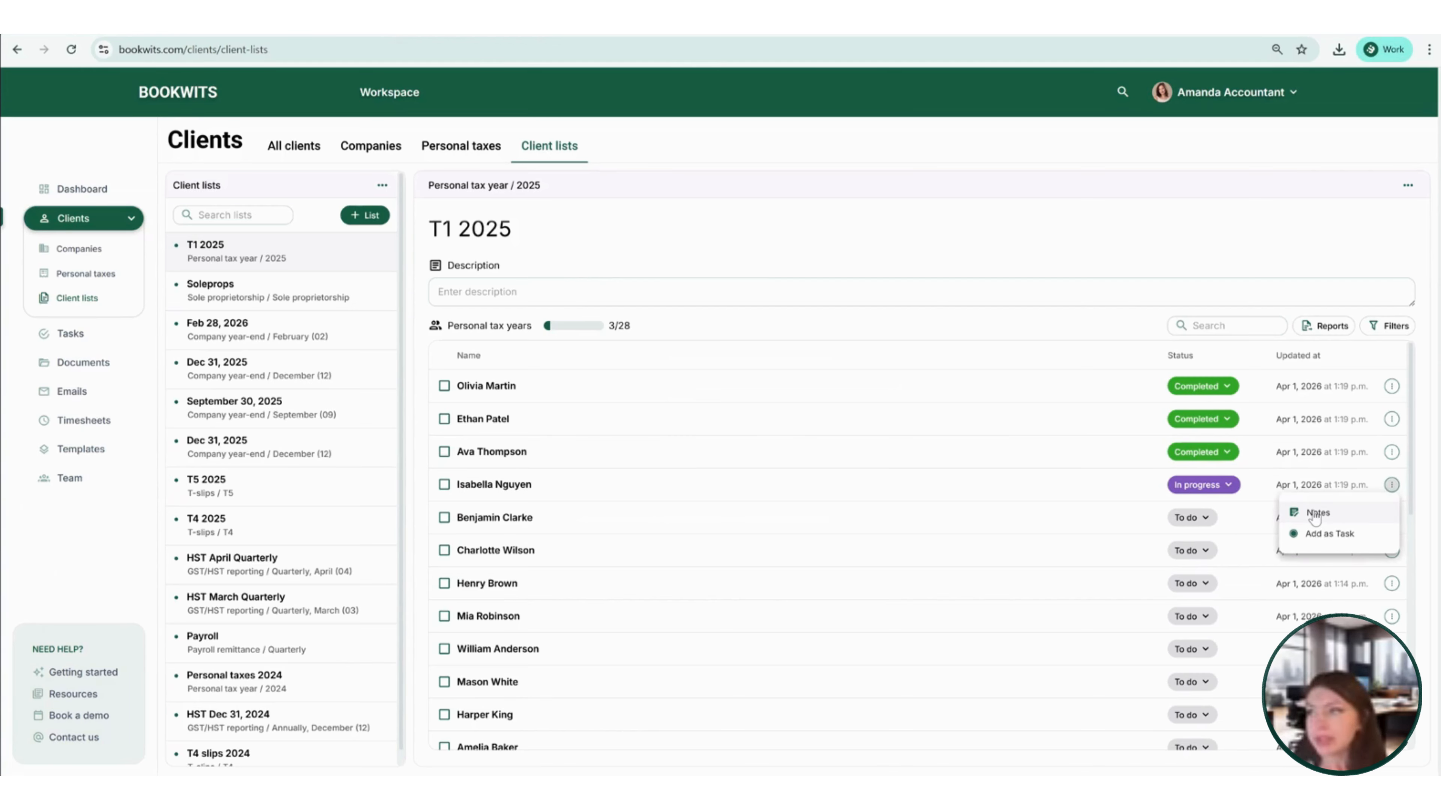
pyautogui.click(1316, 514)
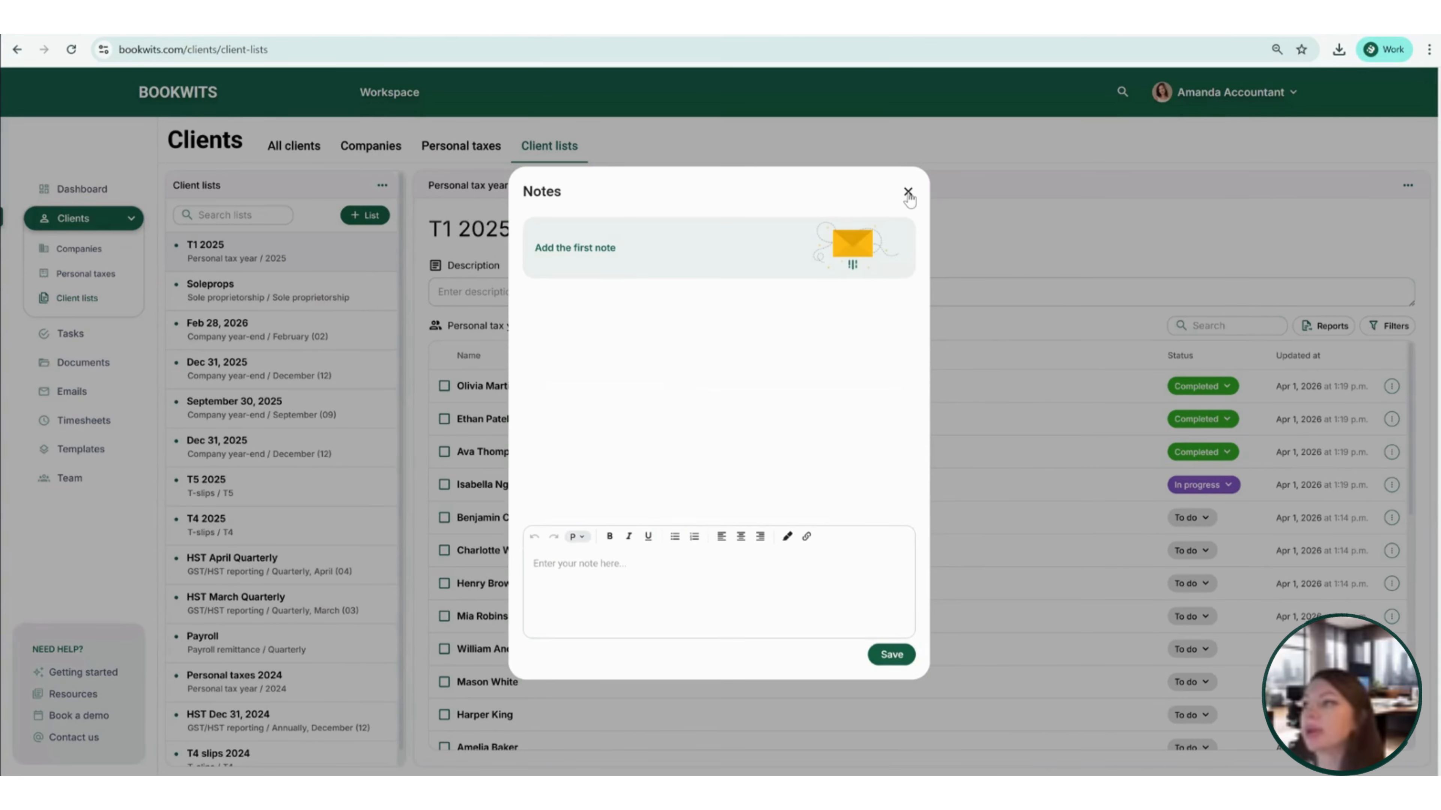
pyautogui.click(1392, 489)
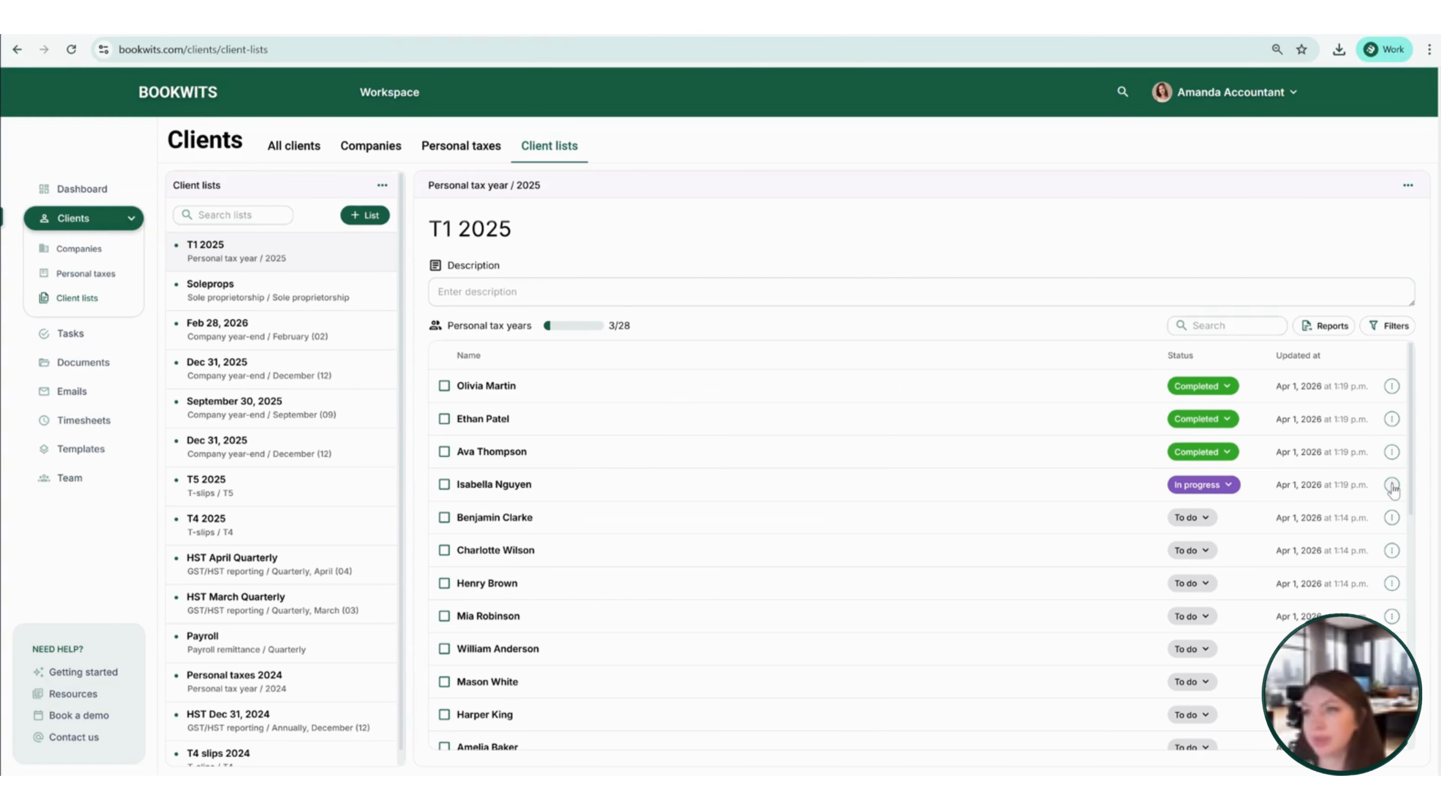
# Add the fifth client's 2025 personal tax year as a task, assigned to the second listed team member and due Apr 30, 2026.
pyautogui.click(1391, 519)
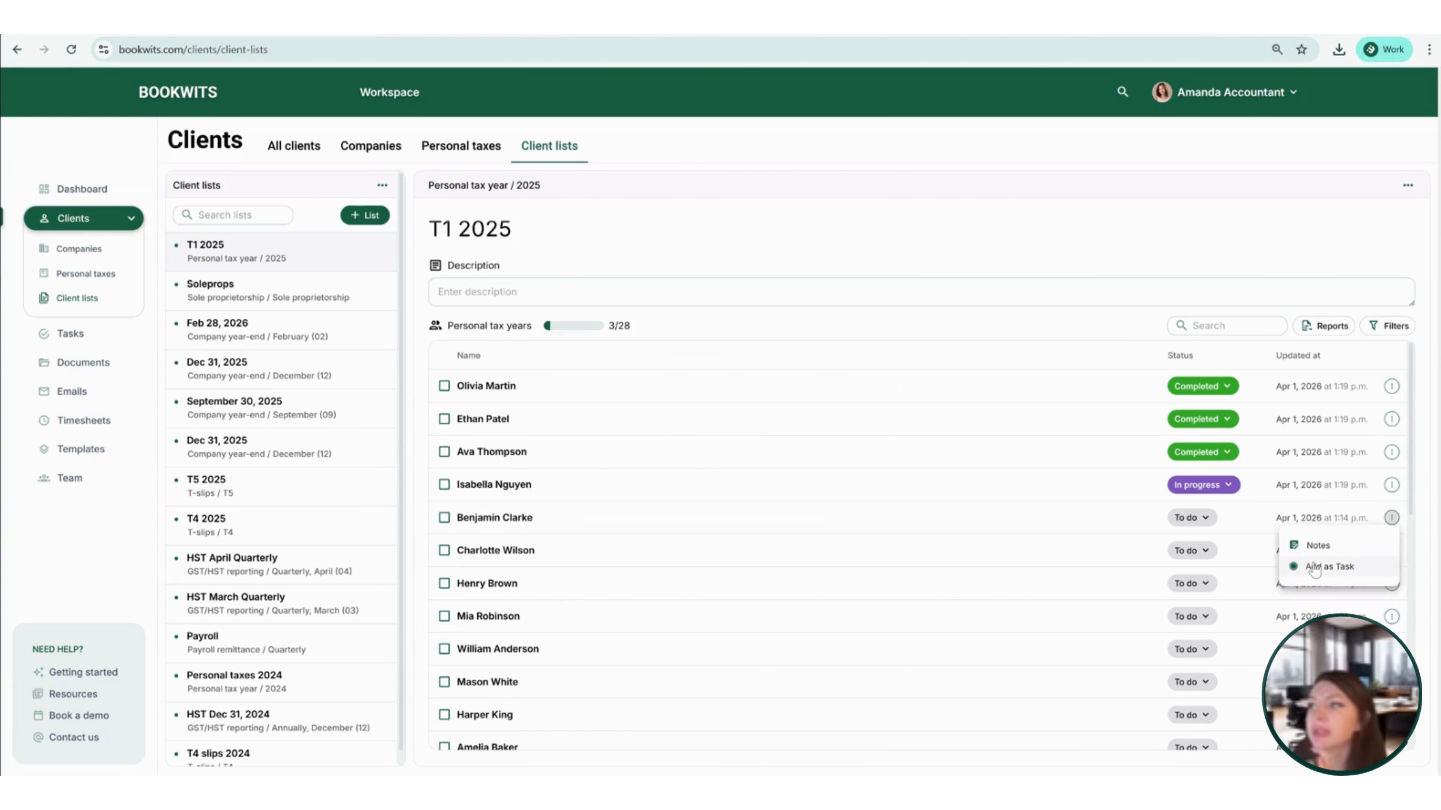
pyautogui.click(1314, 568)
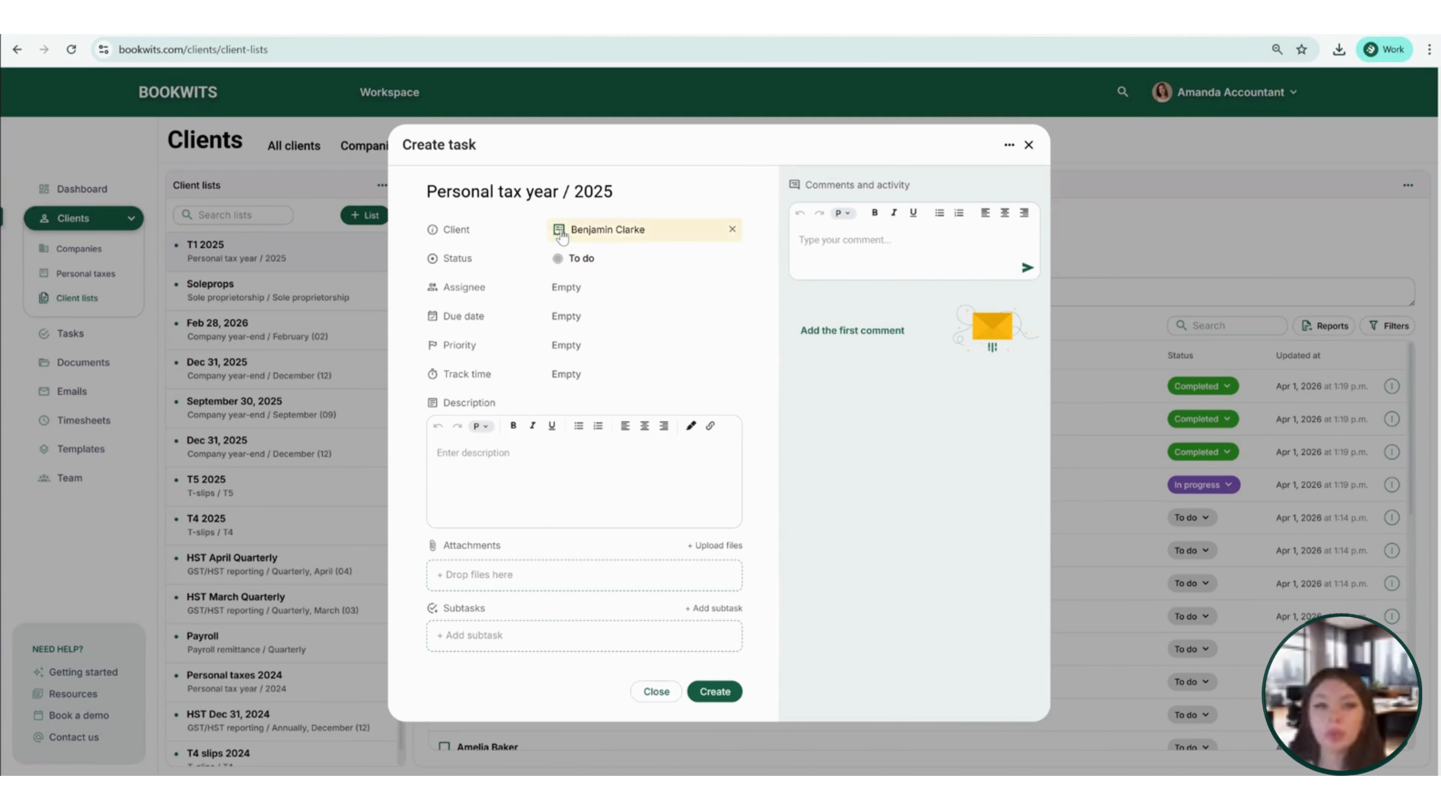
pyautogui.click(590, 289)
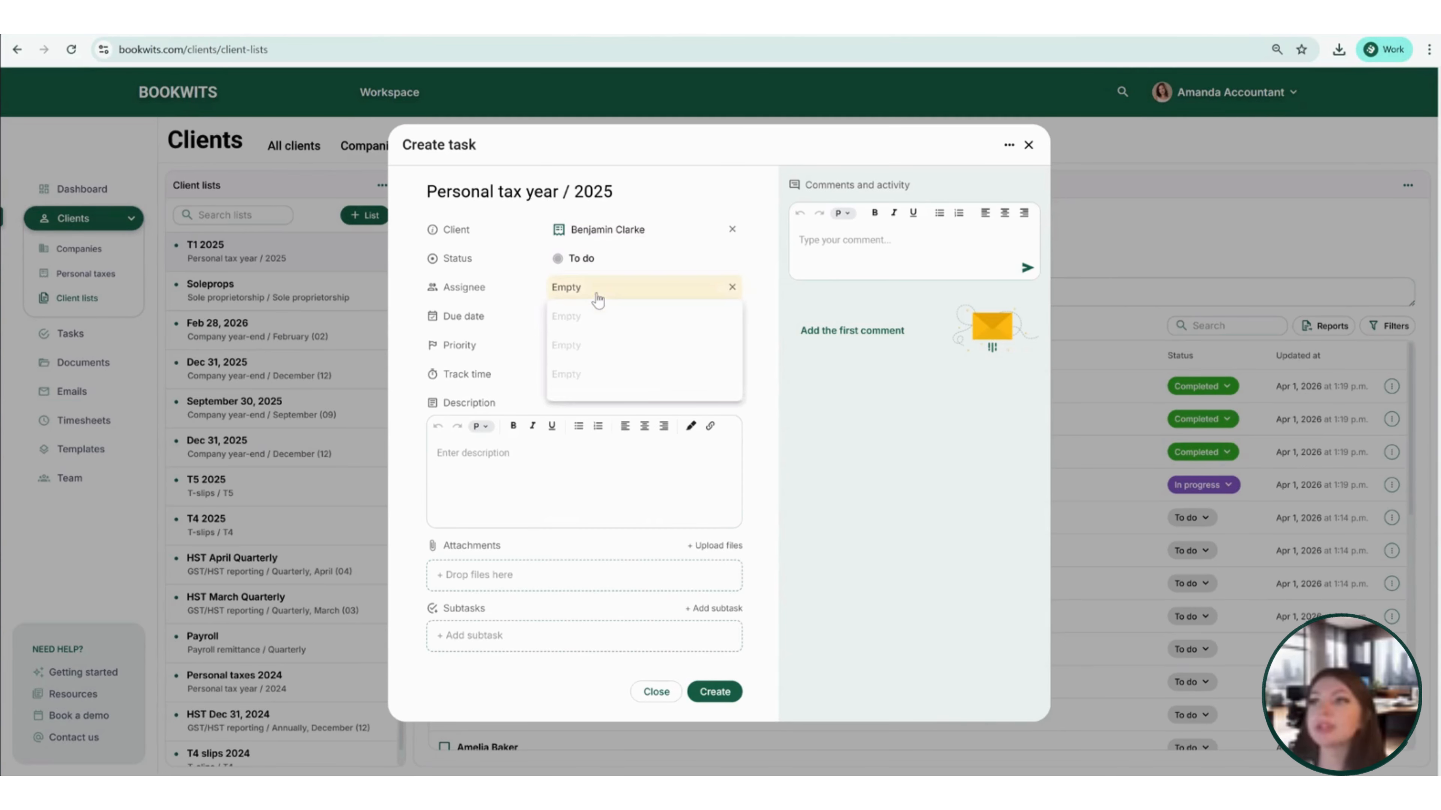
pyautogui.click(571, 373)
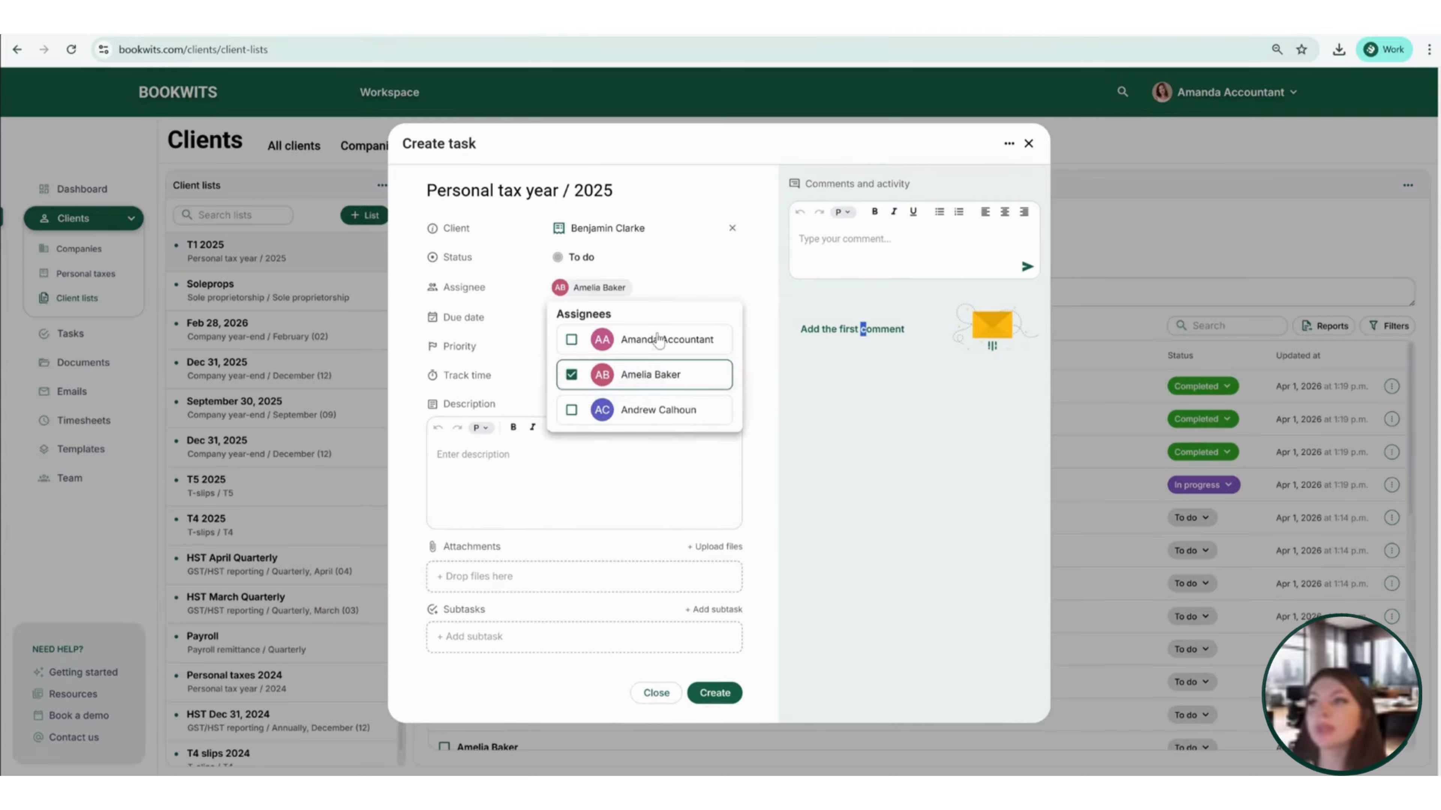
pyautogui.click(626, 324)
pyautogui.click(688, 573)
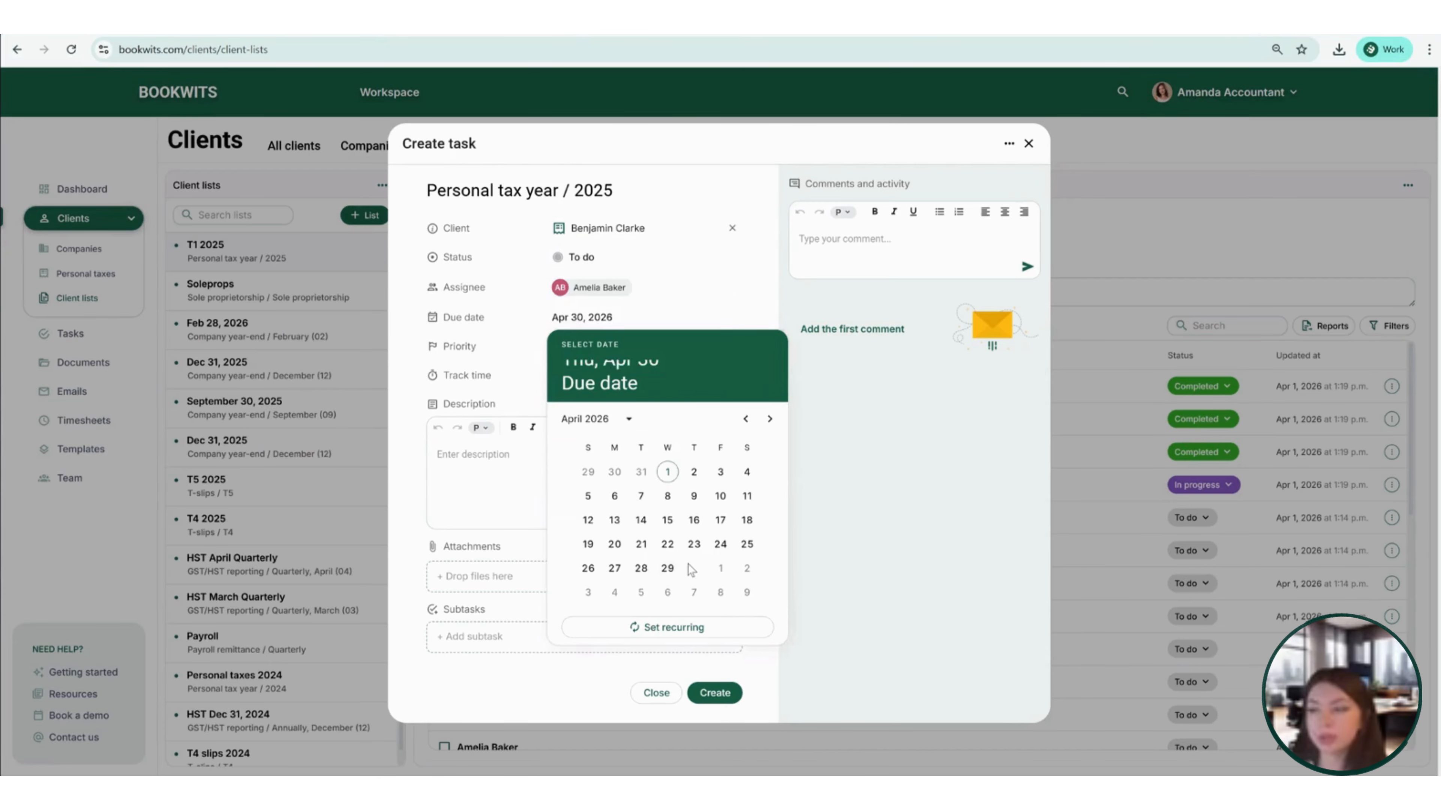
pyautogui.click(714, 693)
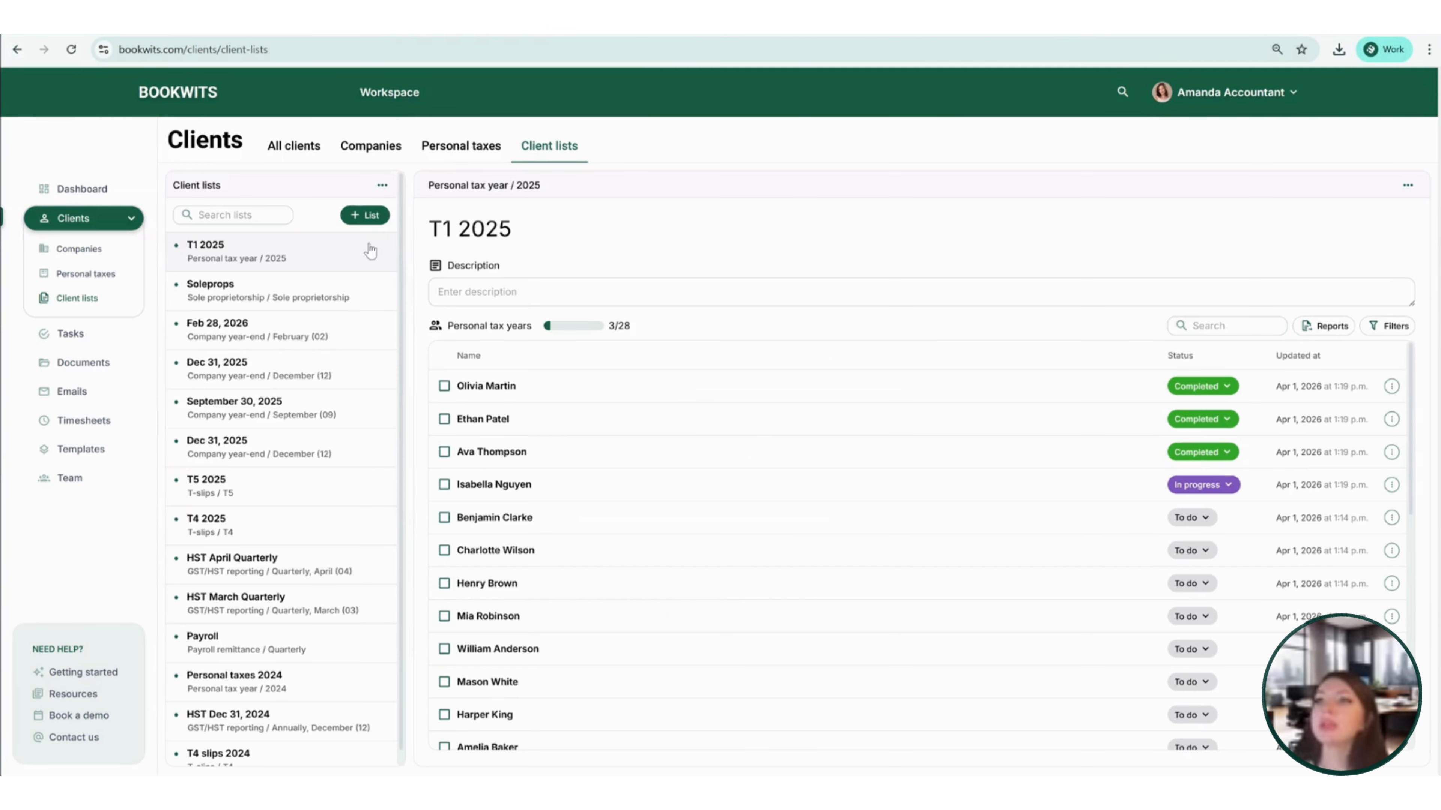
# Examine the Company year-end, Sole proprietorship, T-slips, GST/HST and PST reporting criteria for a new client list, and close the form without creating it.
pyautogui.click(371, 222)
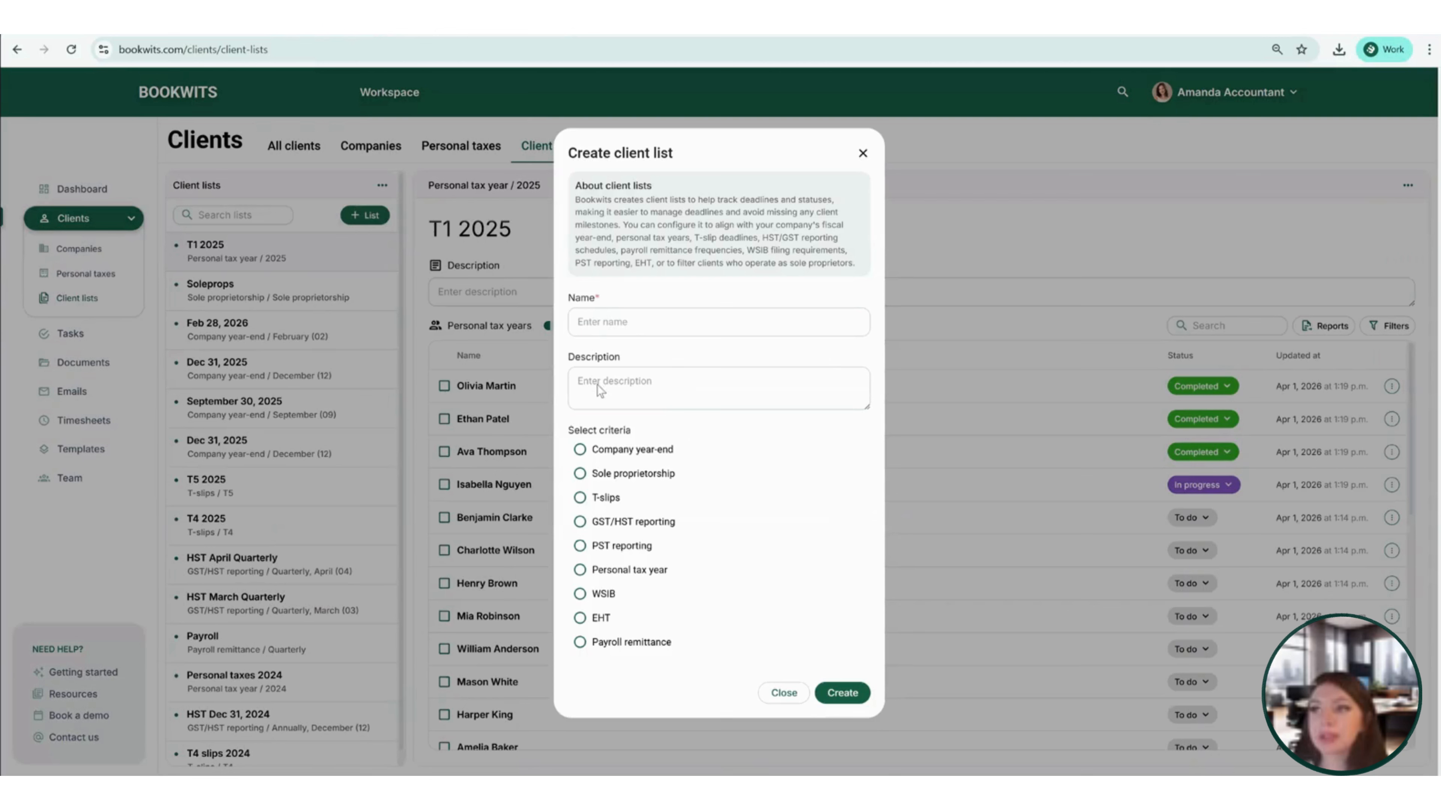
pyautogui.click(664, 453)
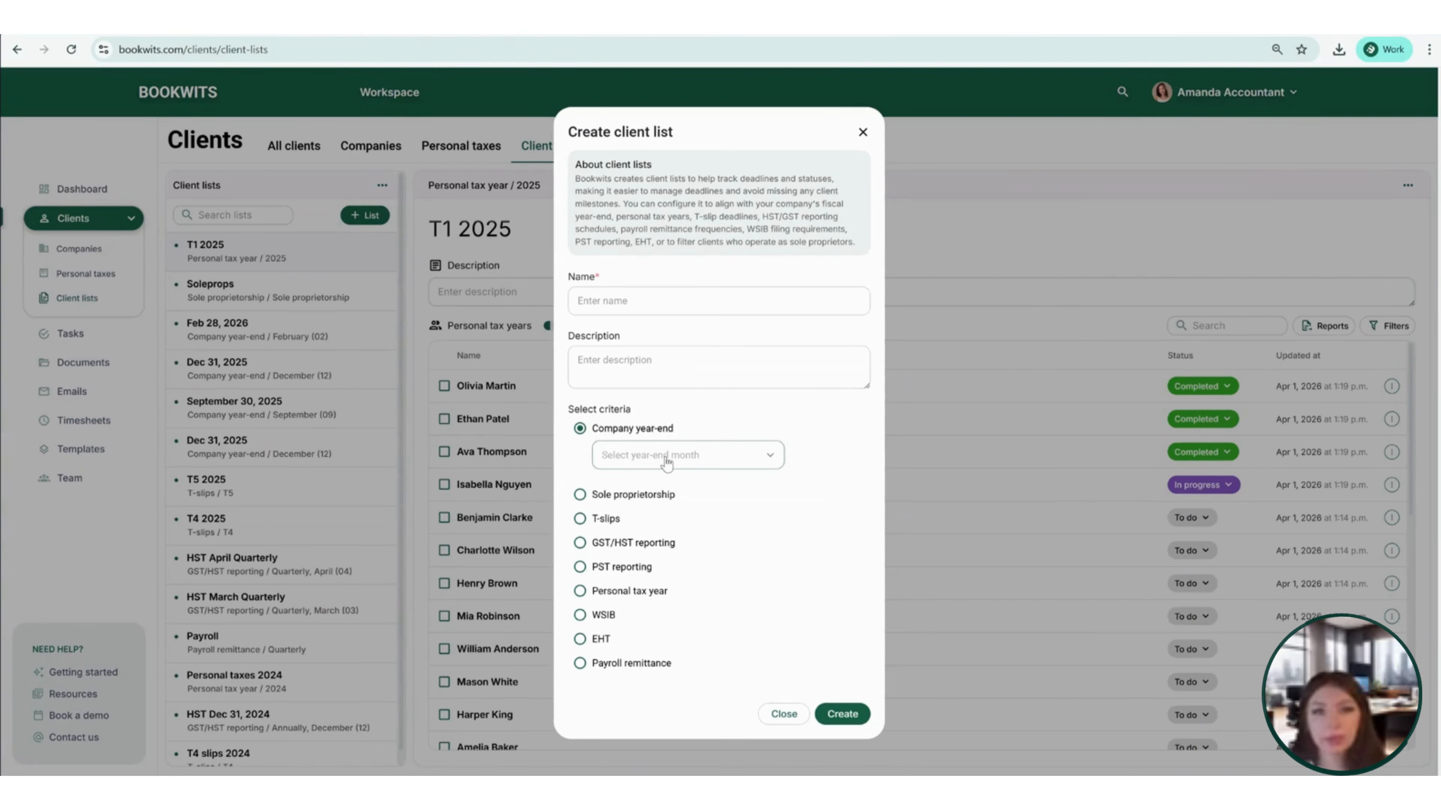
pyautogui.click(666, 461)
pyautogui.scroll(-5, 675, 516)
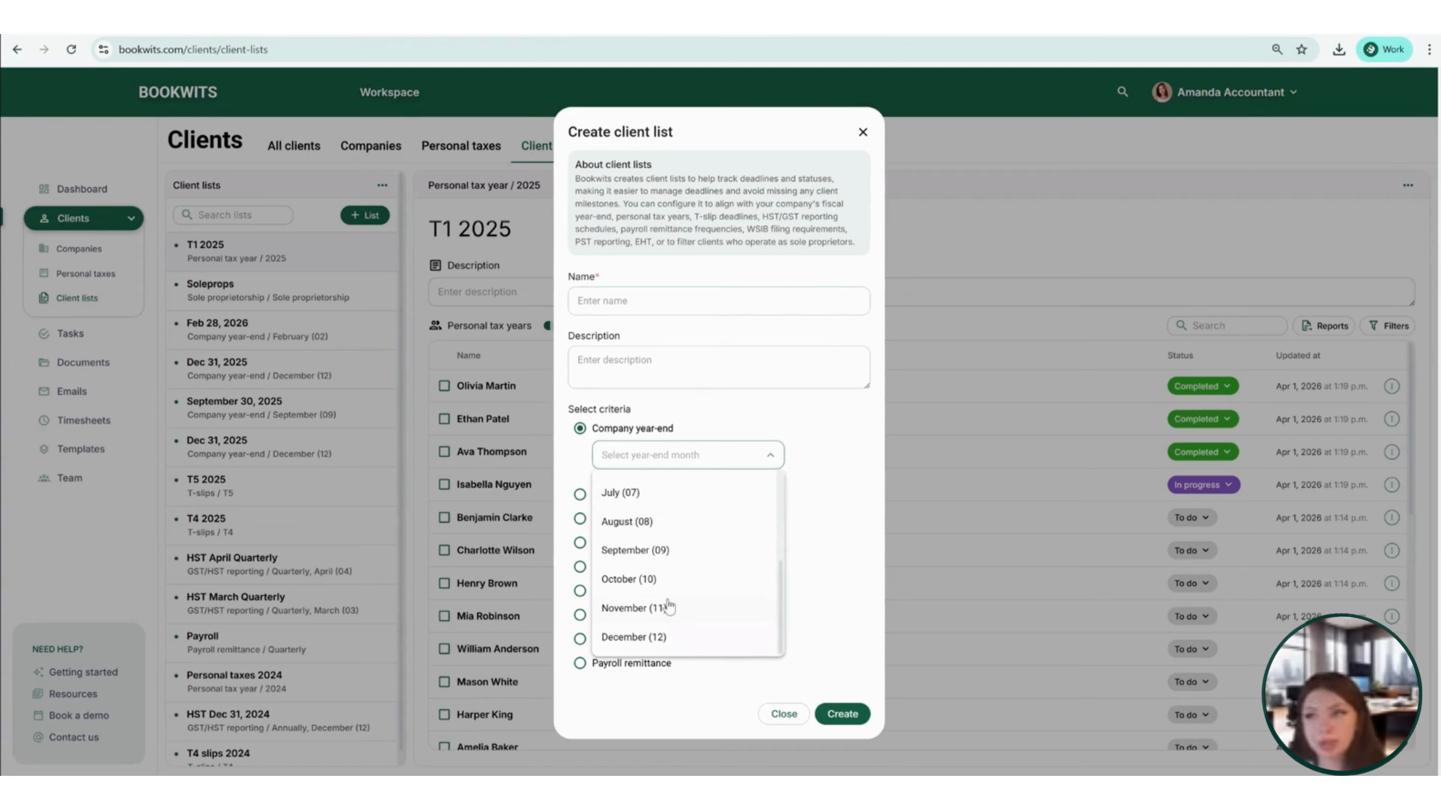
pyautogui.click(655, 495)
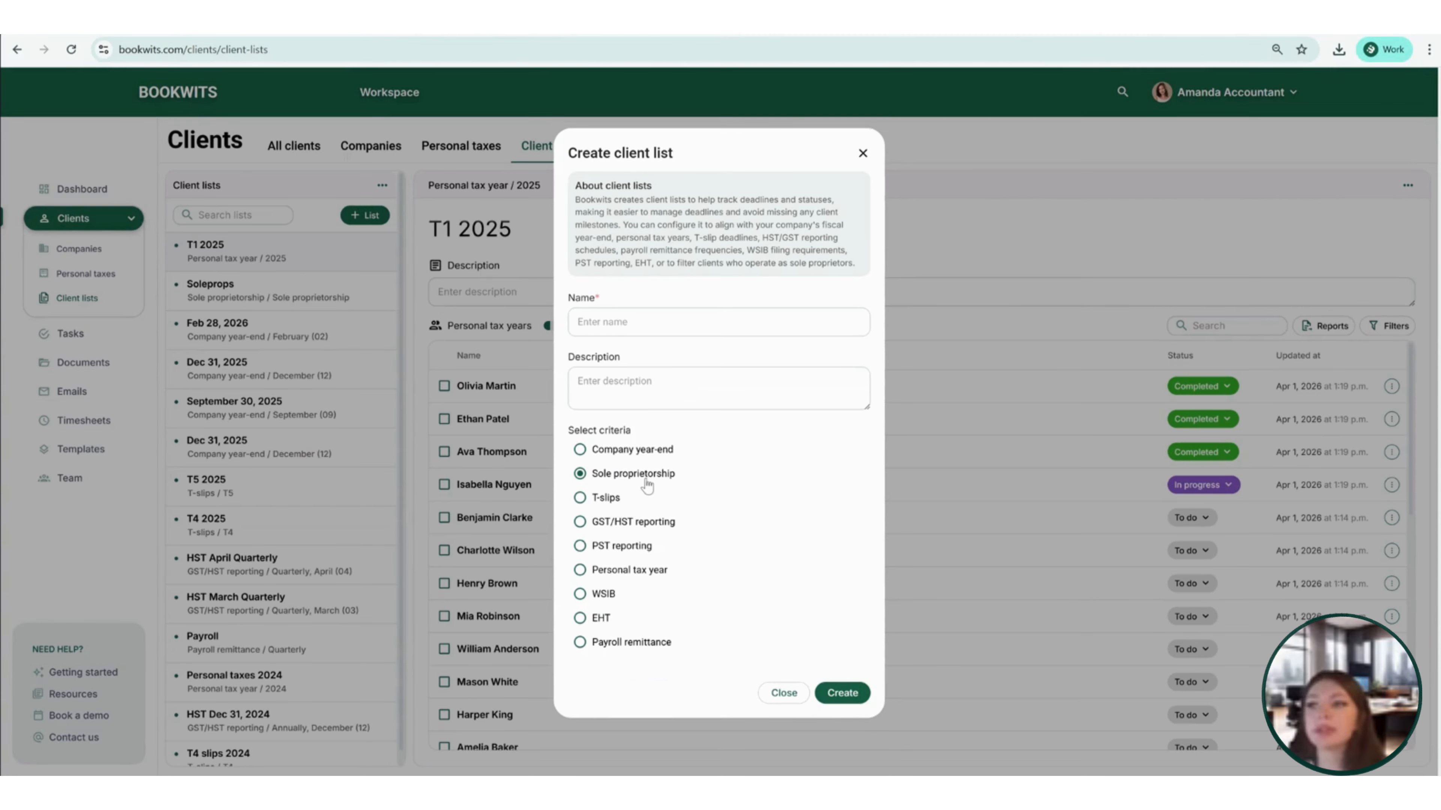
pyautogui.click(606, 499)
pyautogui.click(646, 504)
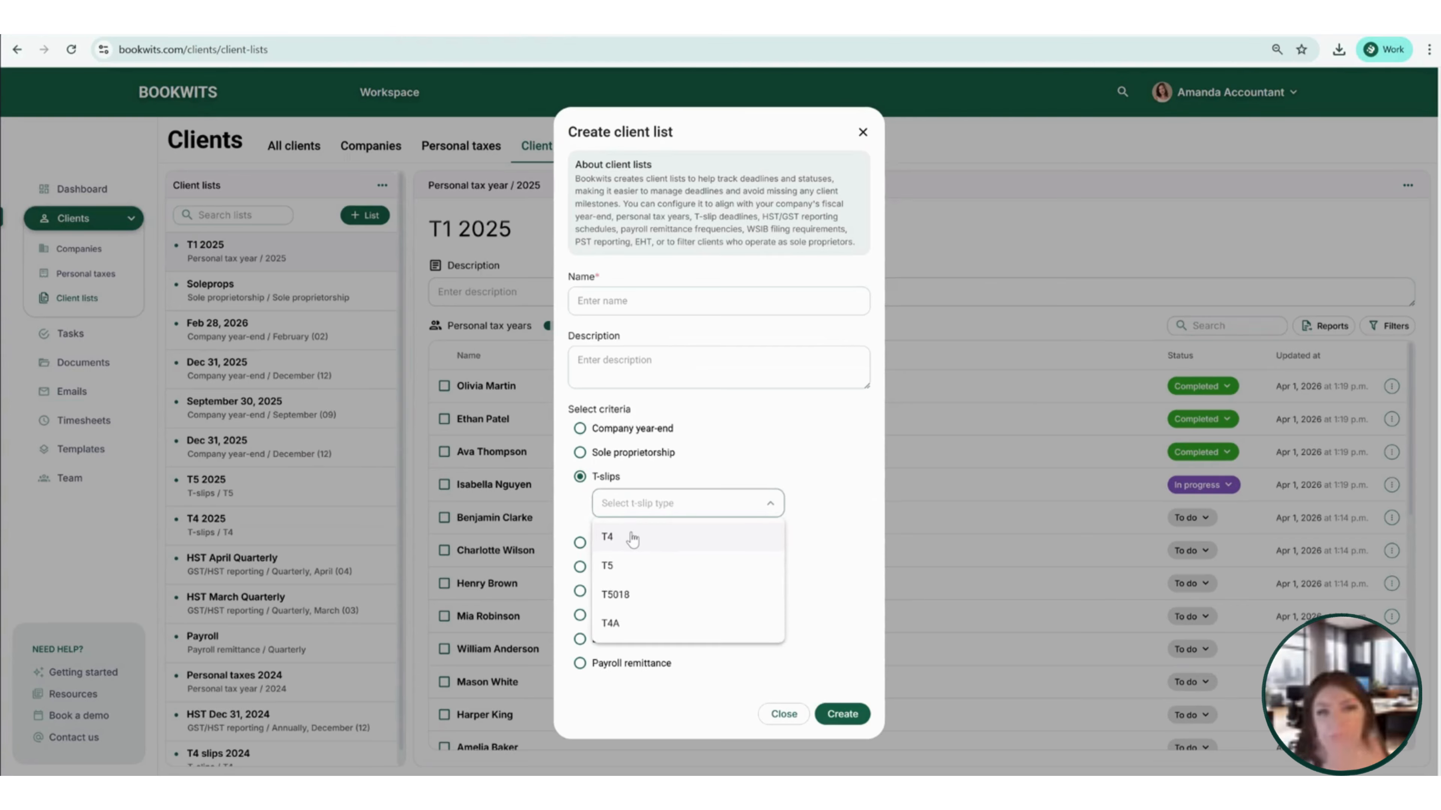
pyautogui.click(844, 542)
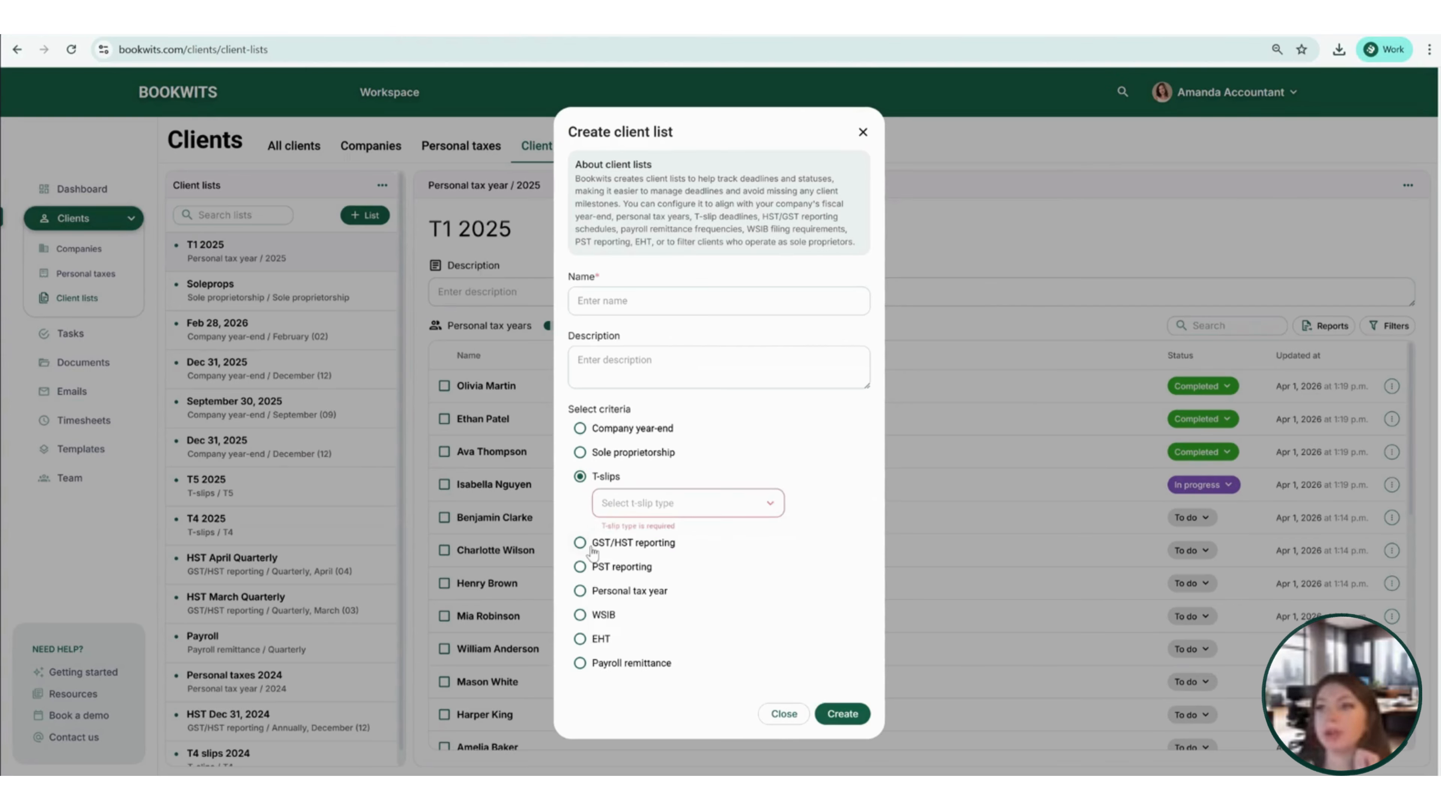
pyautogui.click(607, 545)
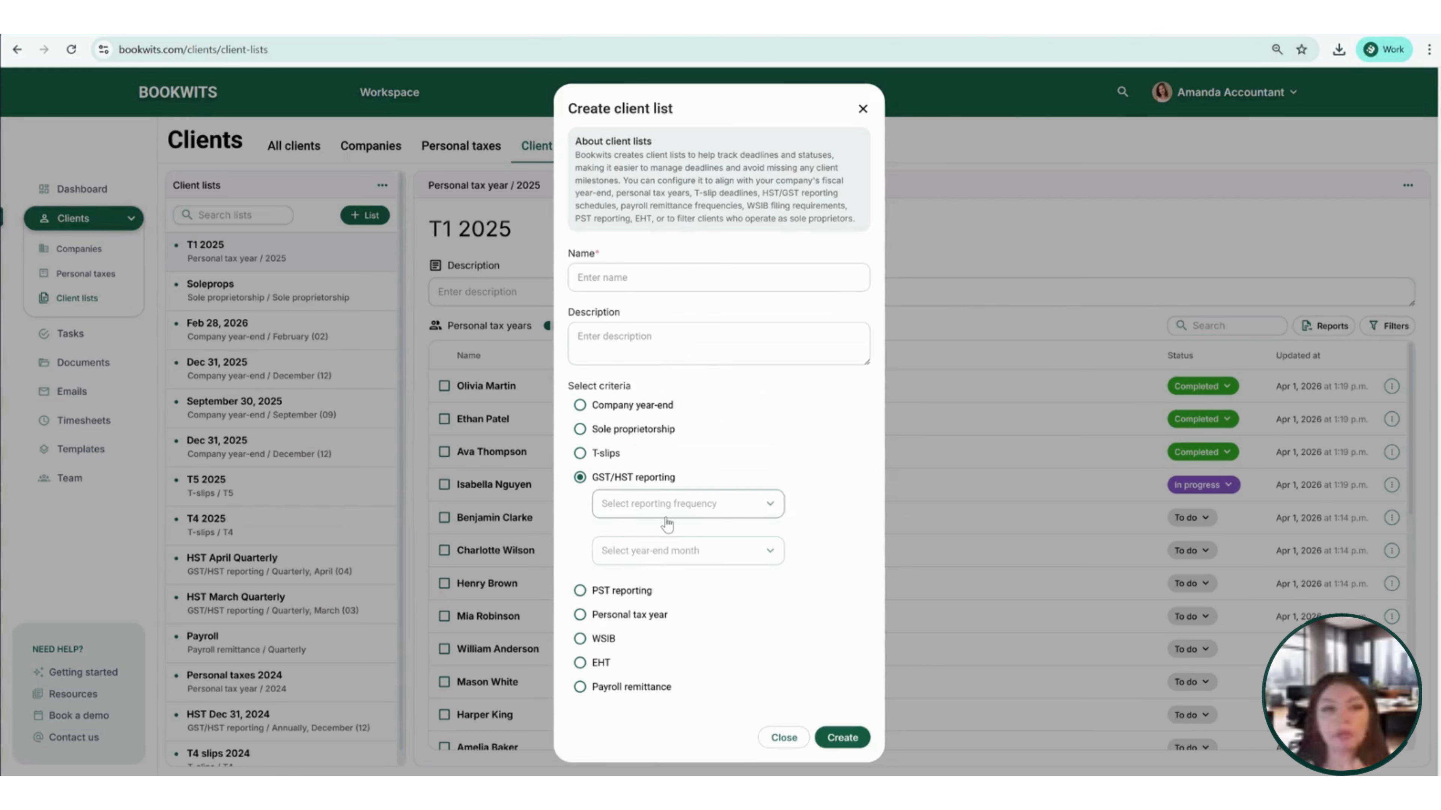
pyautogui.click(606, 591)
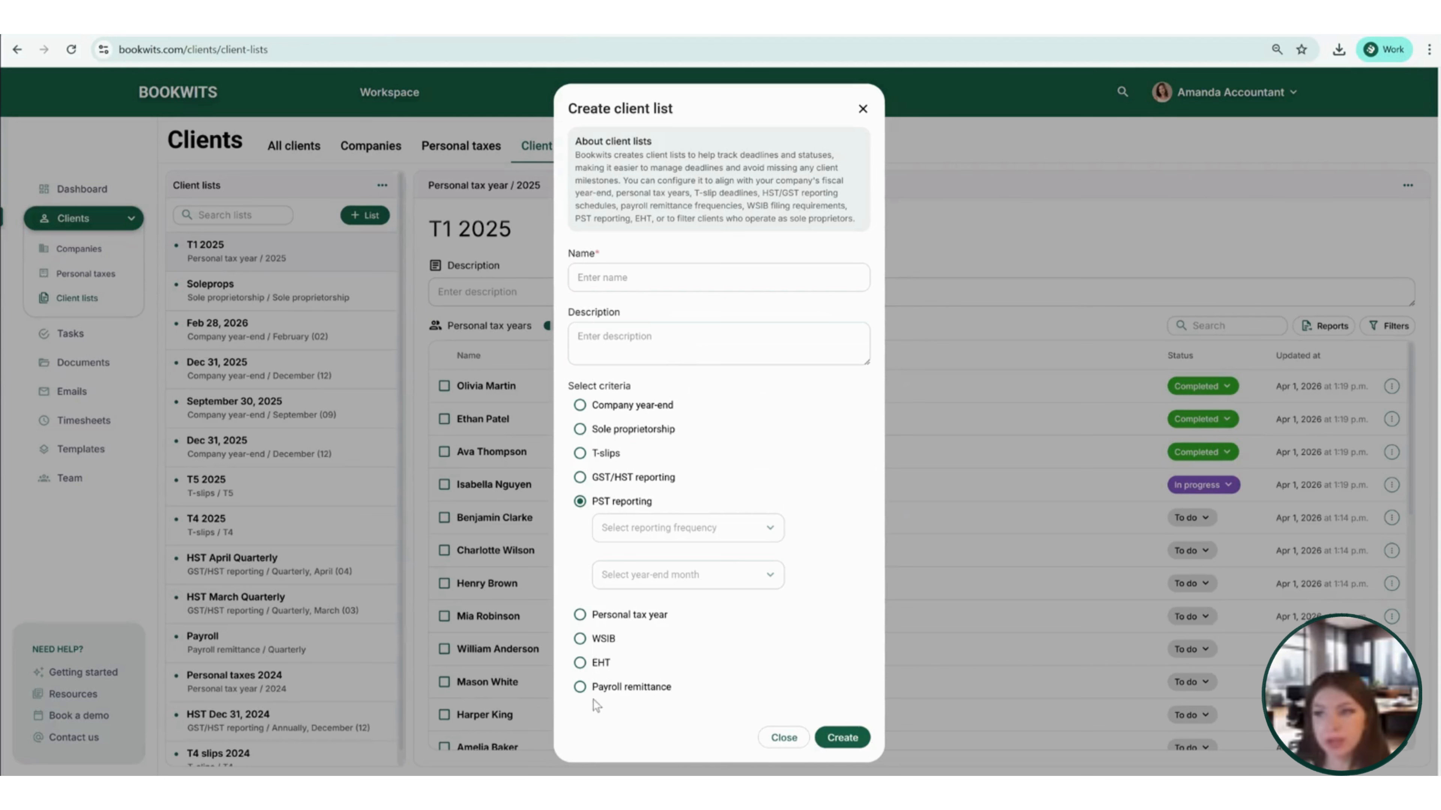
pyautogui.click(784, 737)
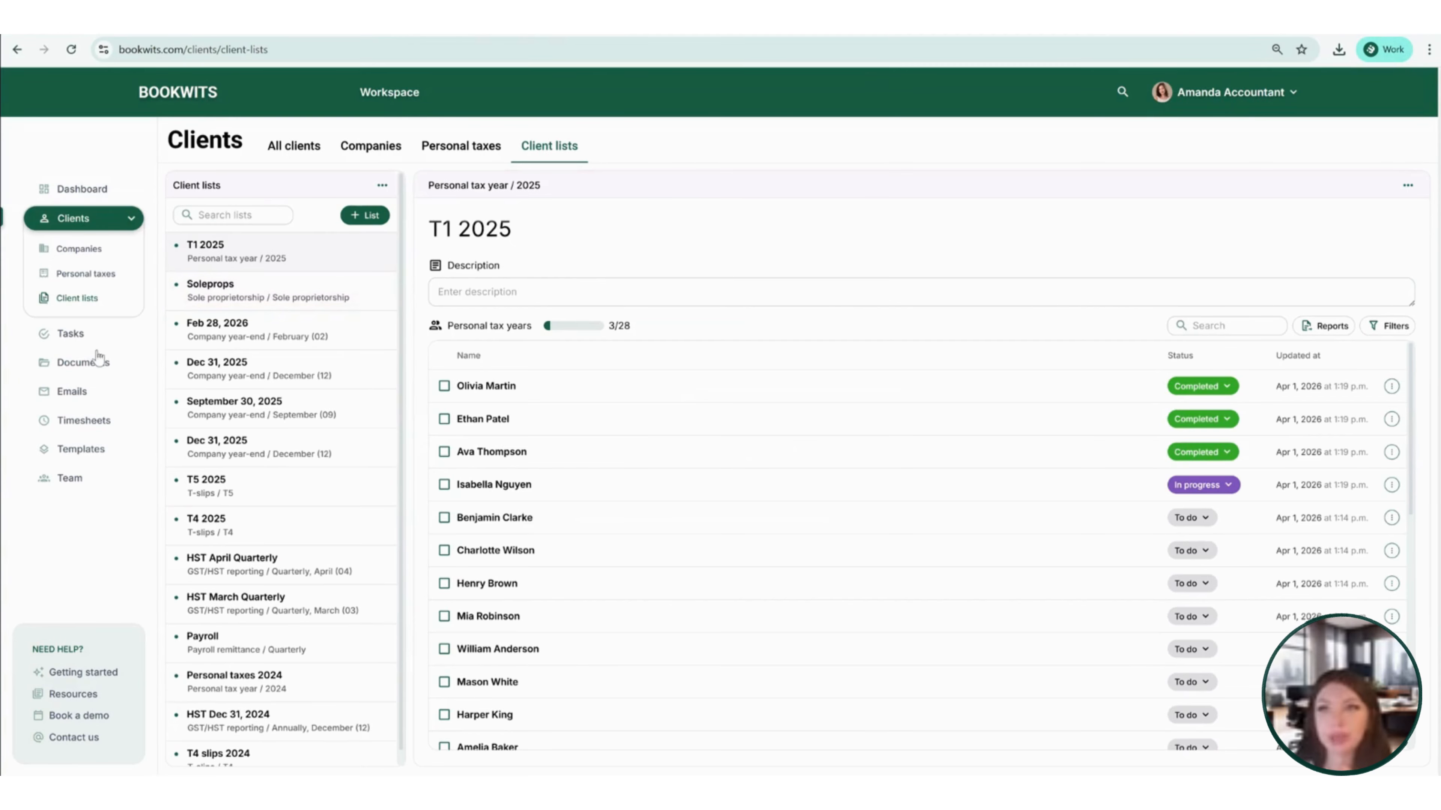
# View the team's tasks as a board and as a calendar.
pyautogui.click(79, 340)
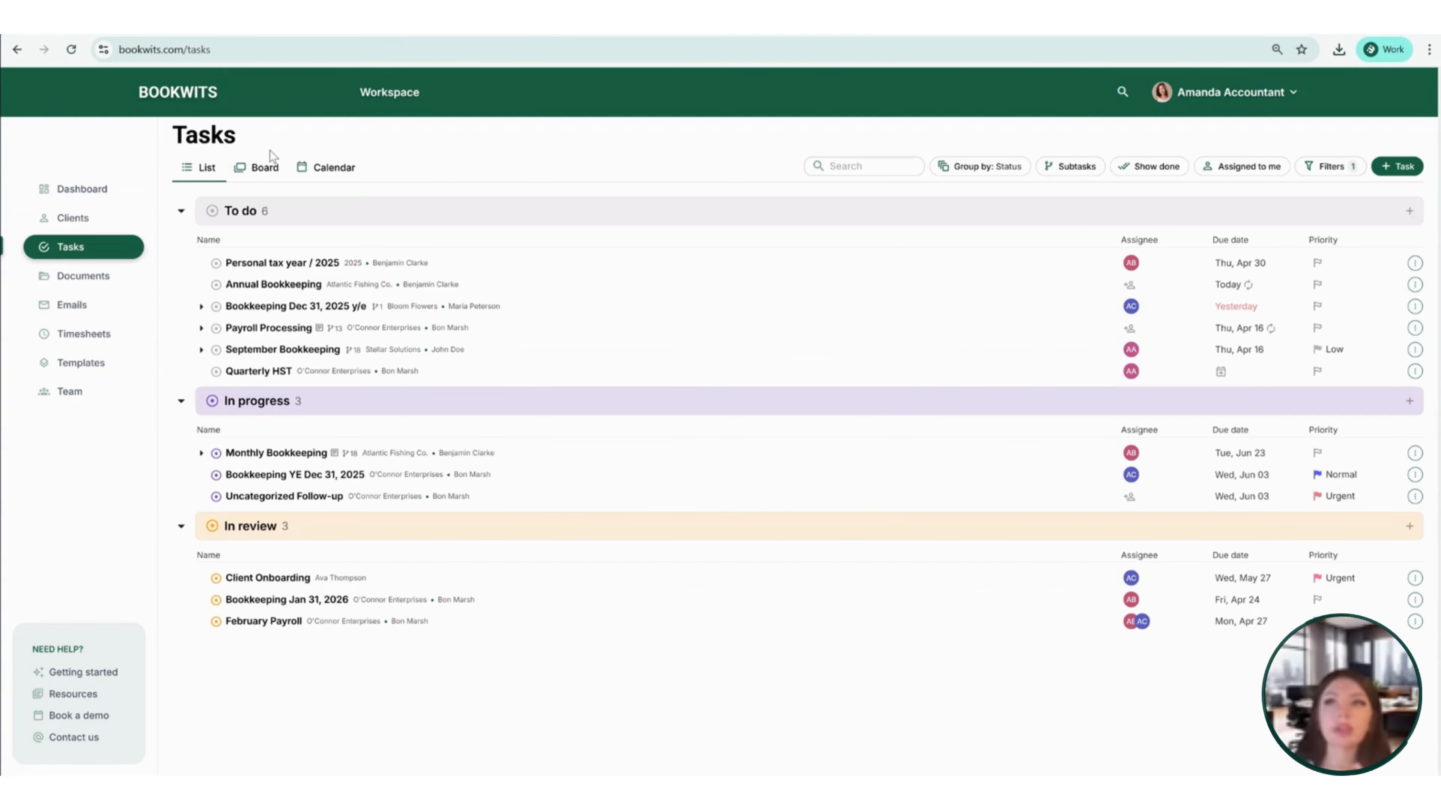
pyautogui.click(259, 172)
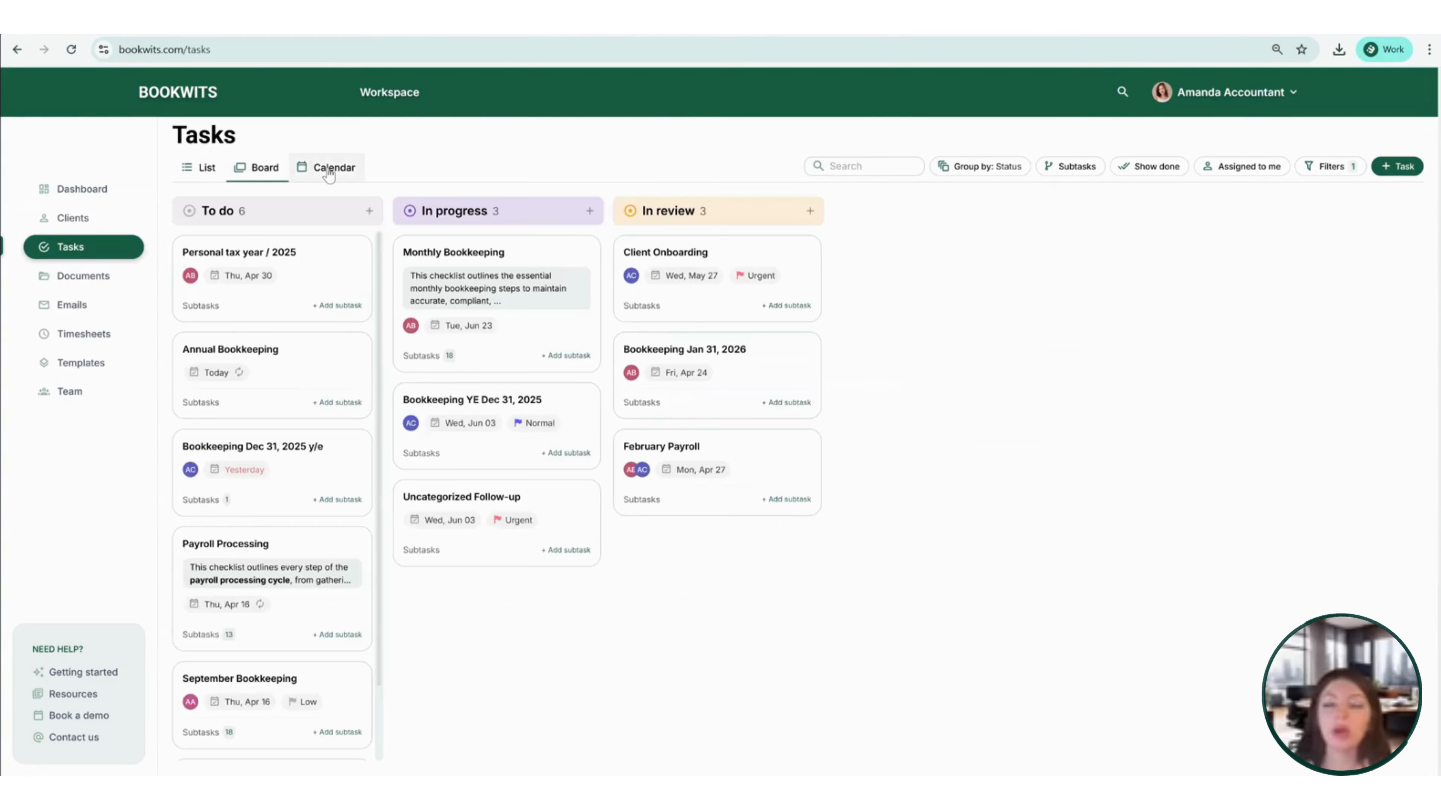
pyautogui.click(329, 171)
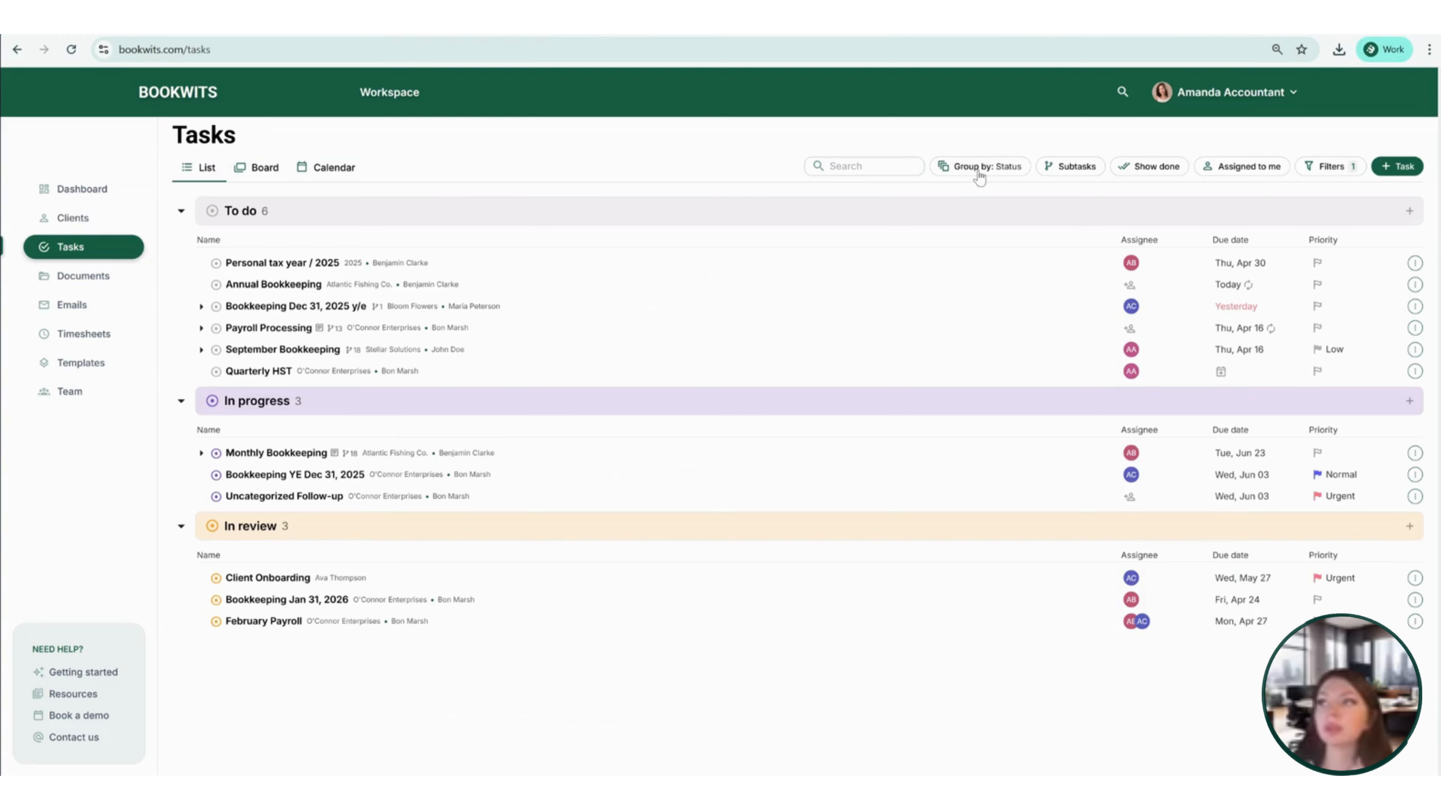
# View the task list grouped by assignee and by due date, and return the grouping to status.
pyautogui.click(975, 170)
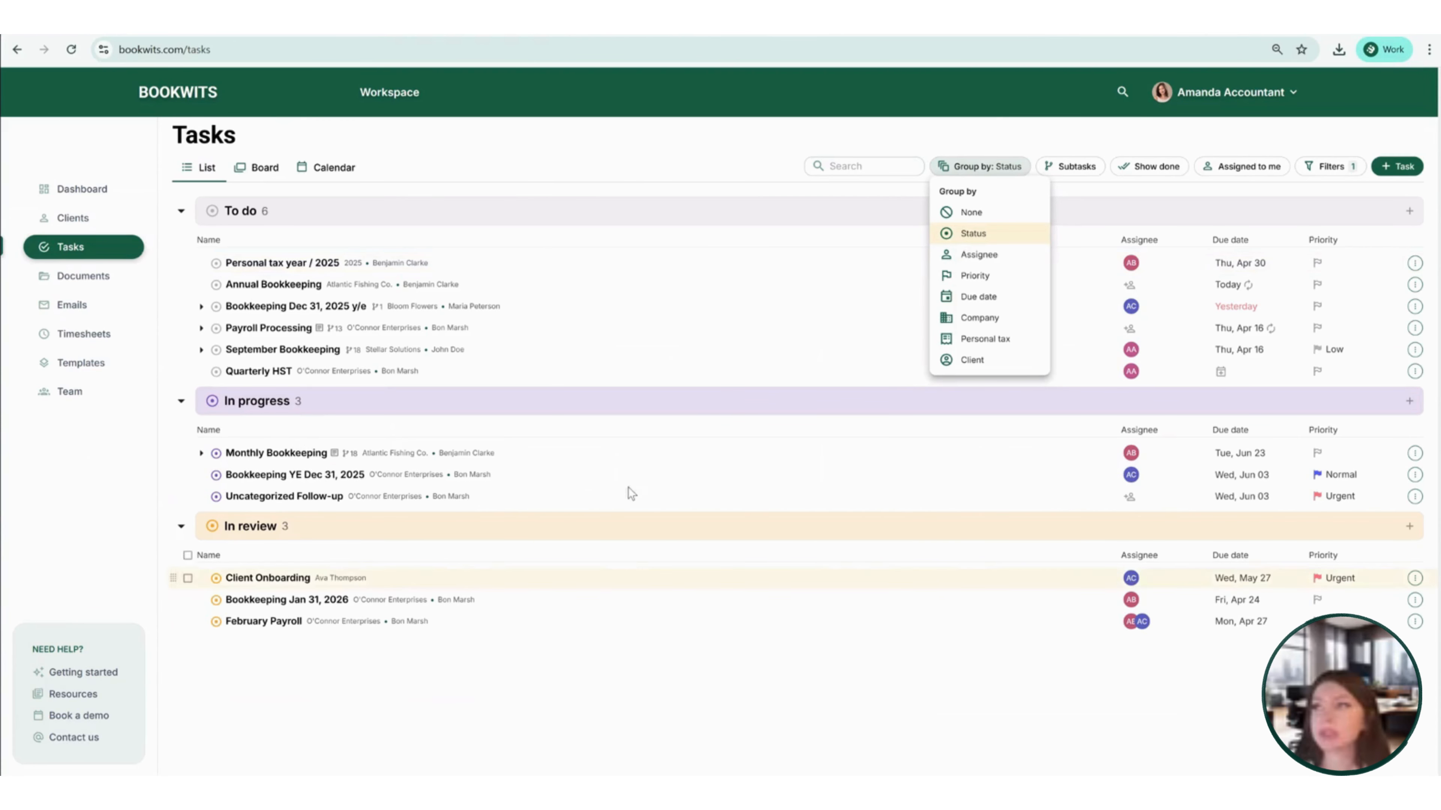
pyautogui.click(978, 255)
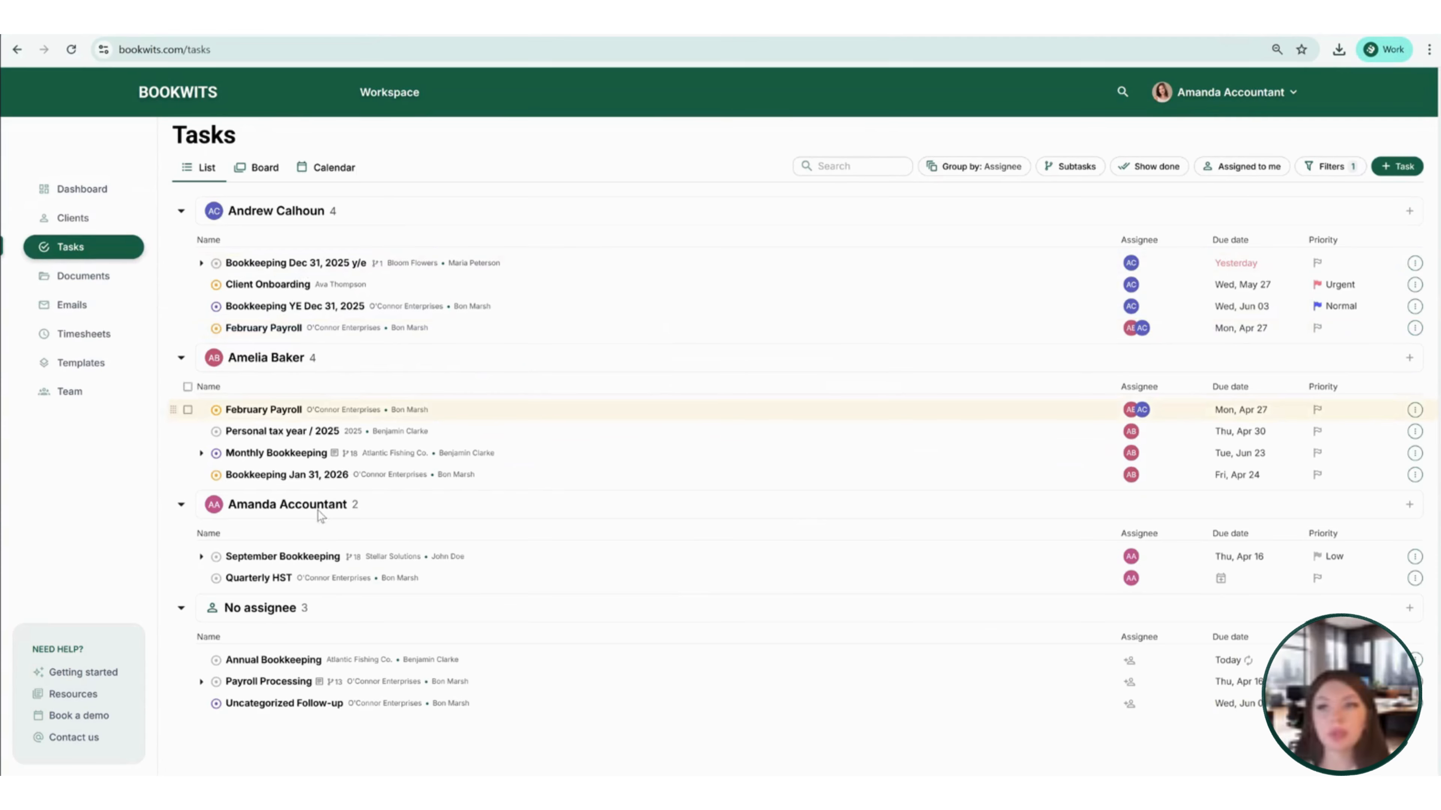
pyautogui.click(956, 171)
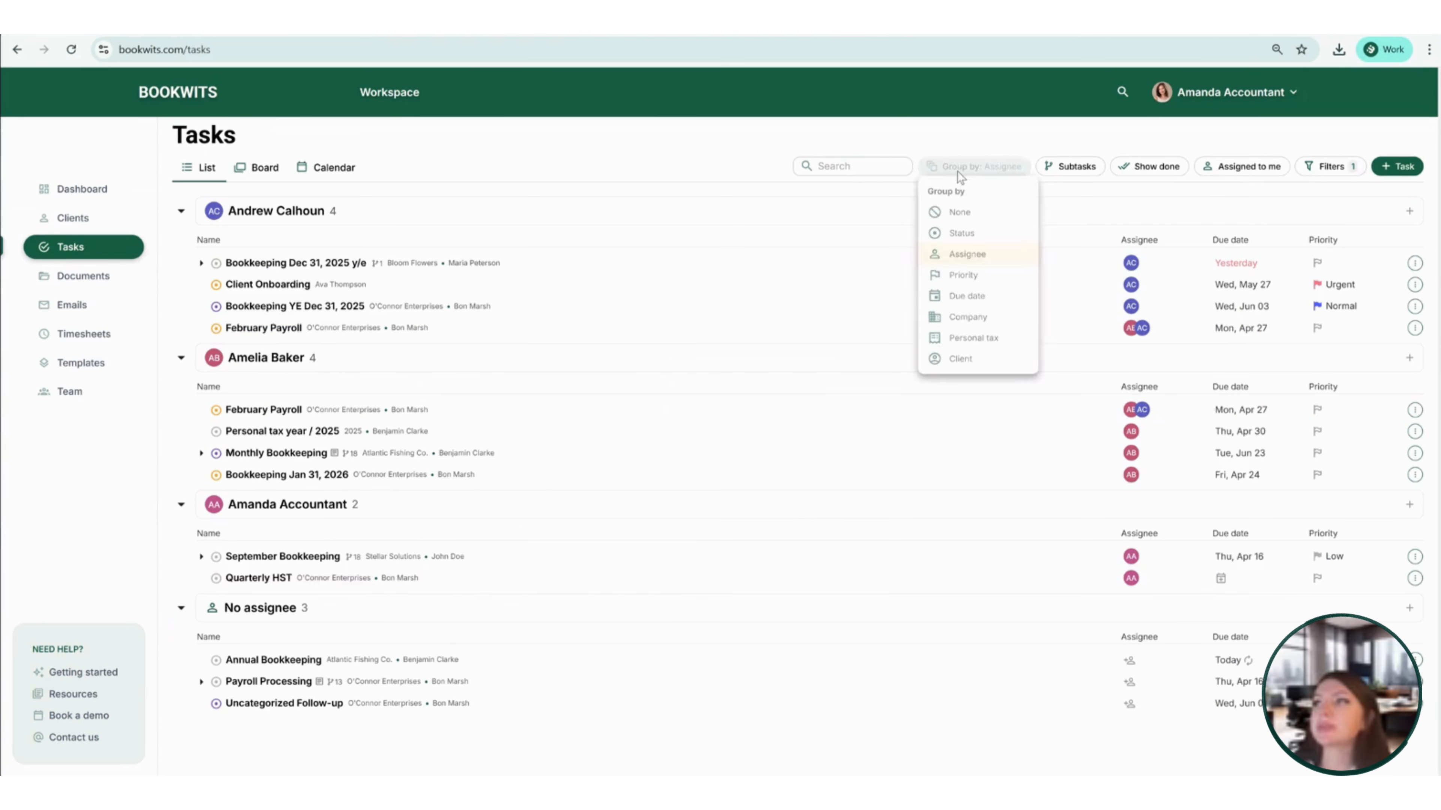
pyautogui.click(964, 295)
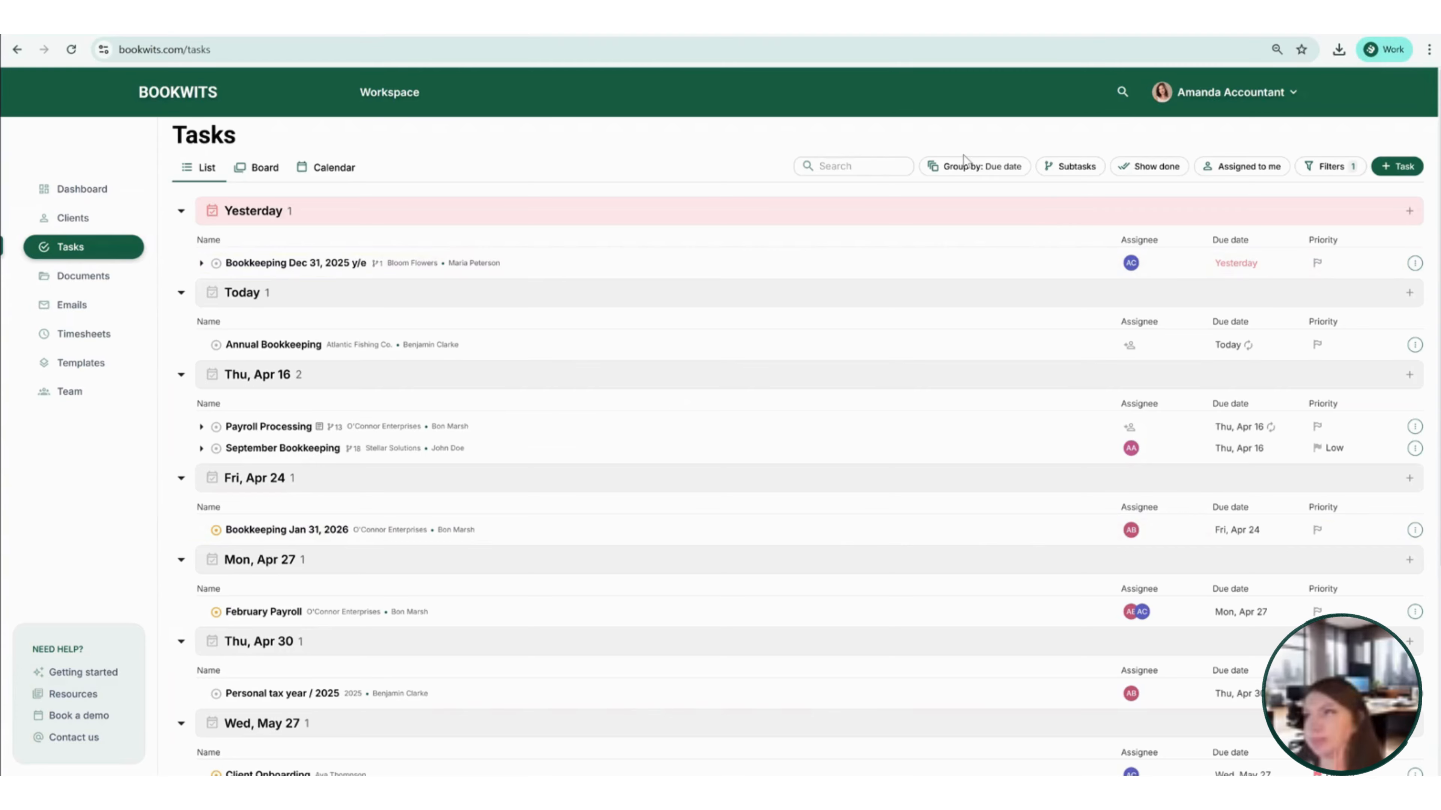
pyautogui.click(975, 166)
pyautogui.click(963, 233)
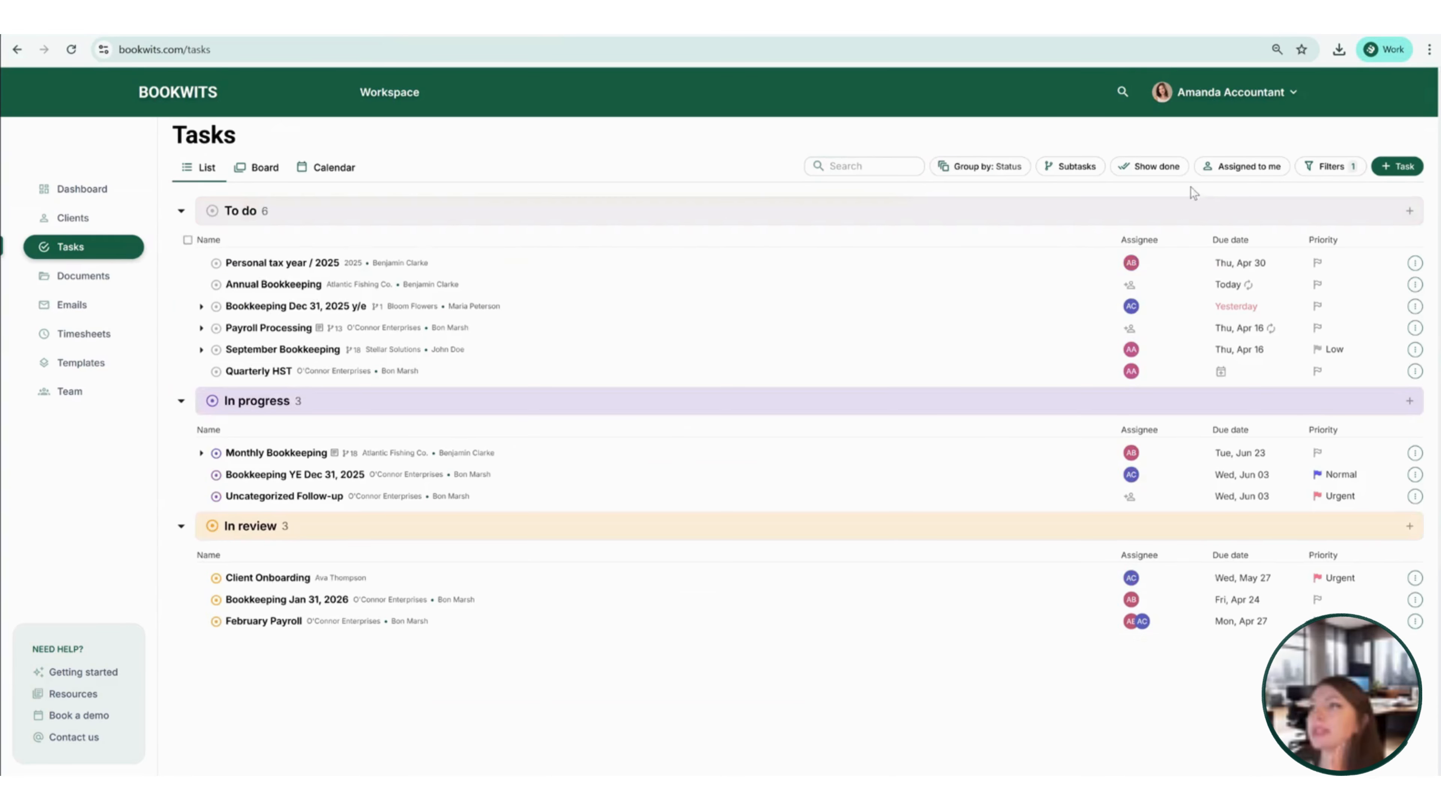
# Examine the available task filters, including the client filter, and close them without applying any.
pyautogui.click(1332, 180)
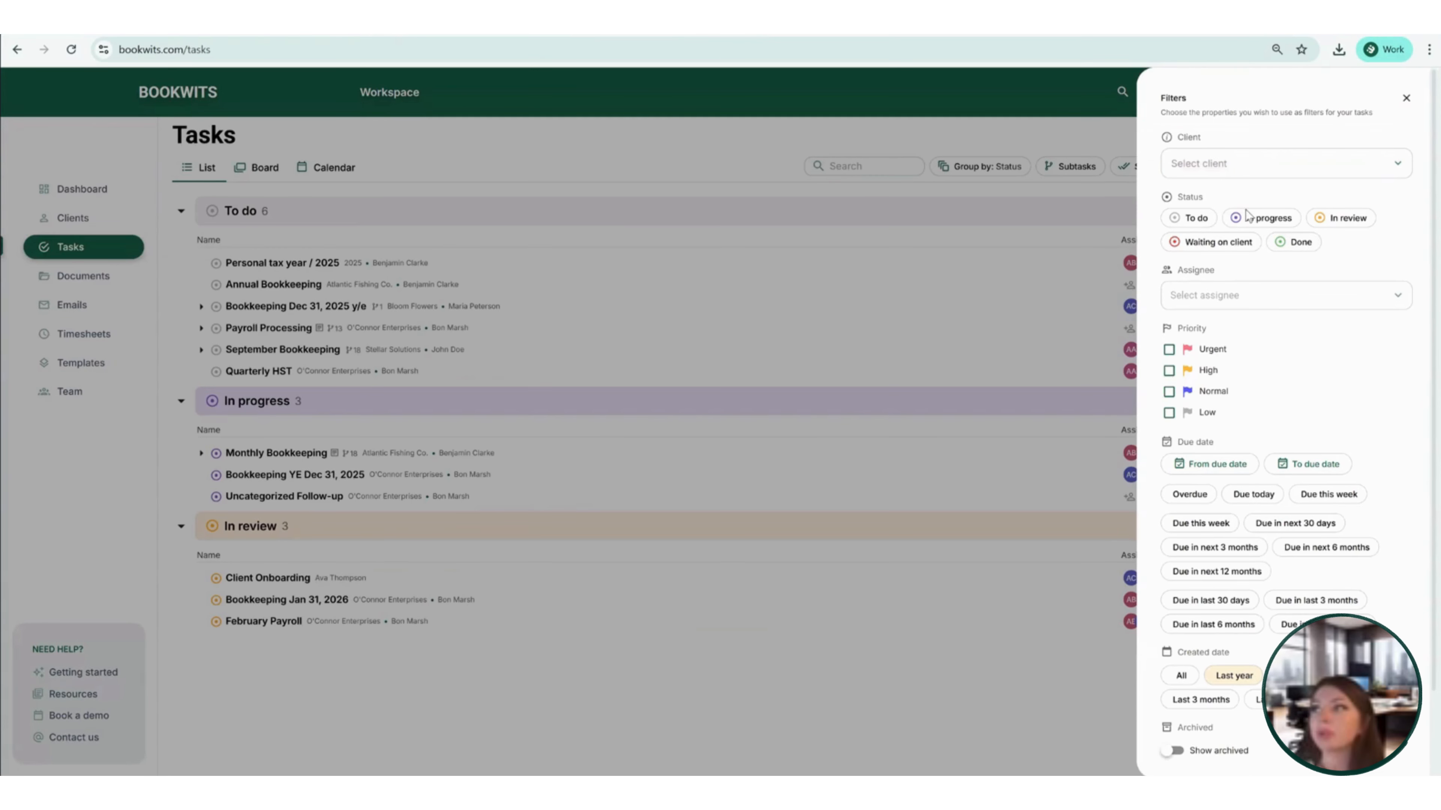
pyautogui.click(1256, 176)
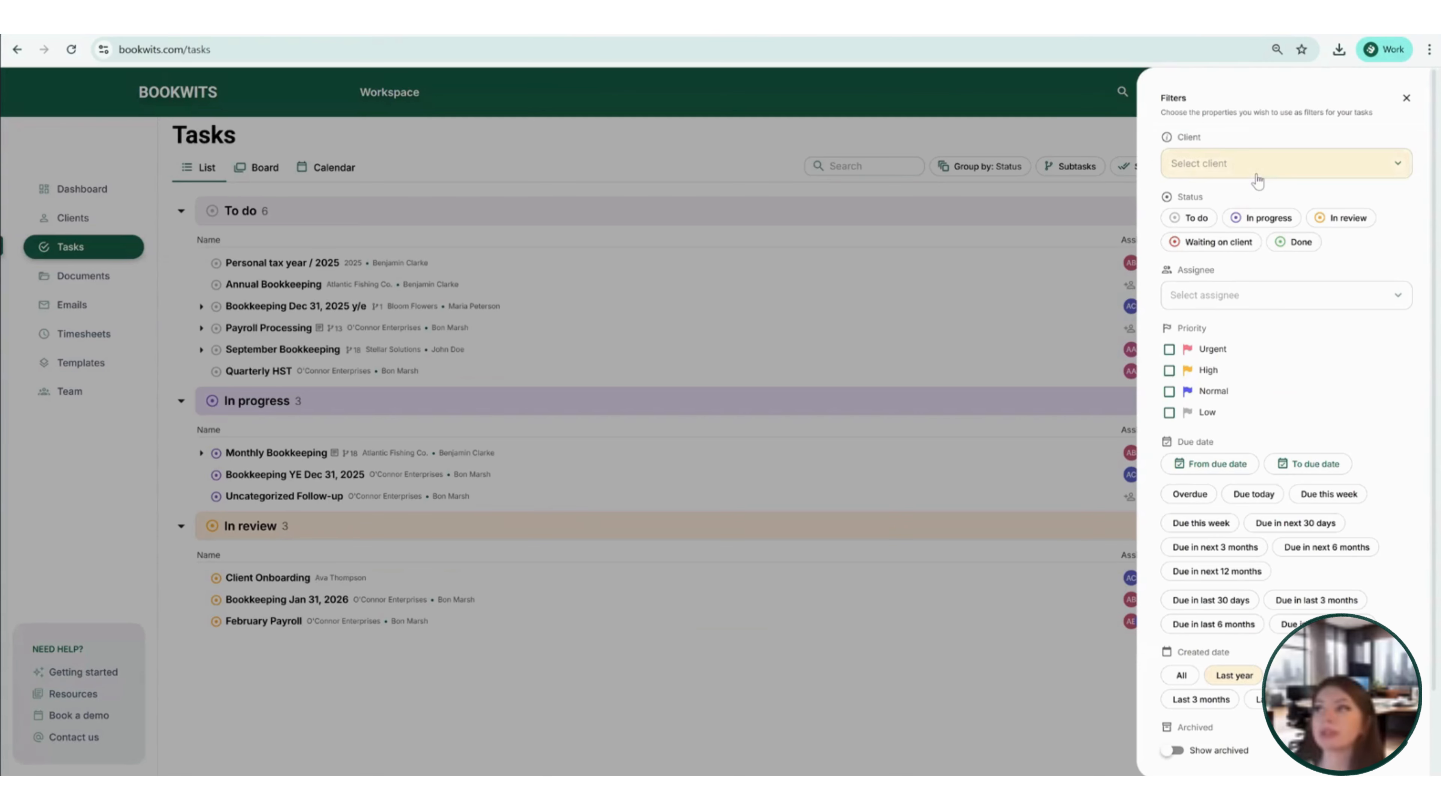
pyautogui.click(1257, 117)
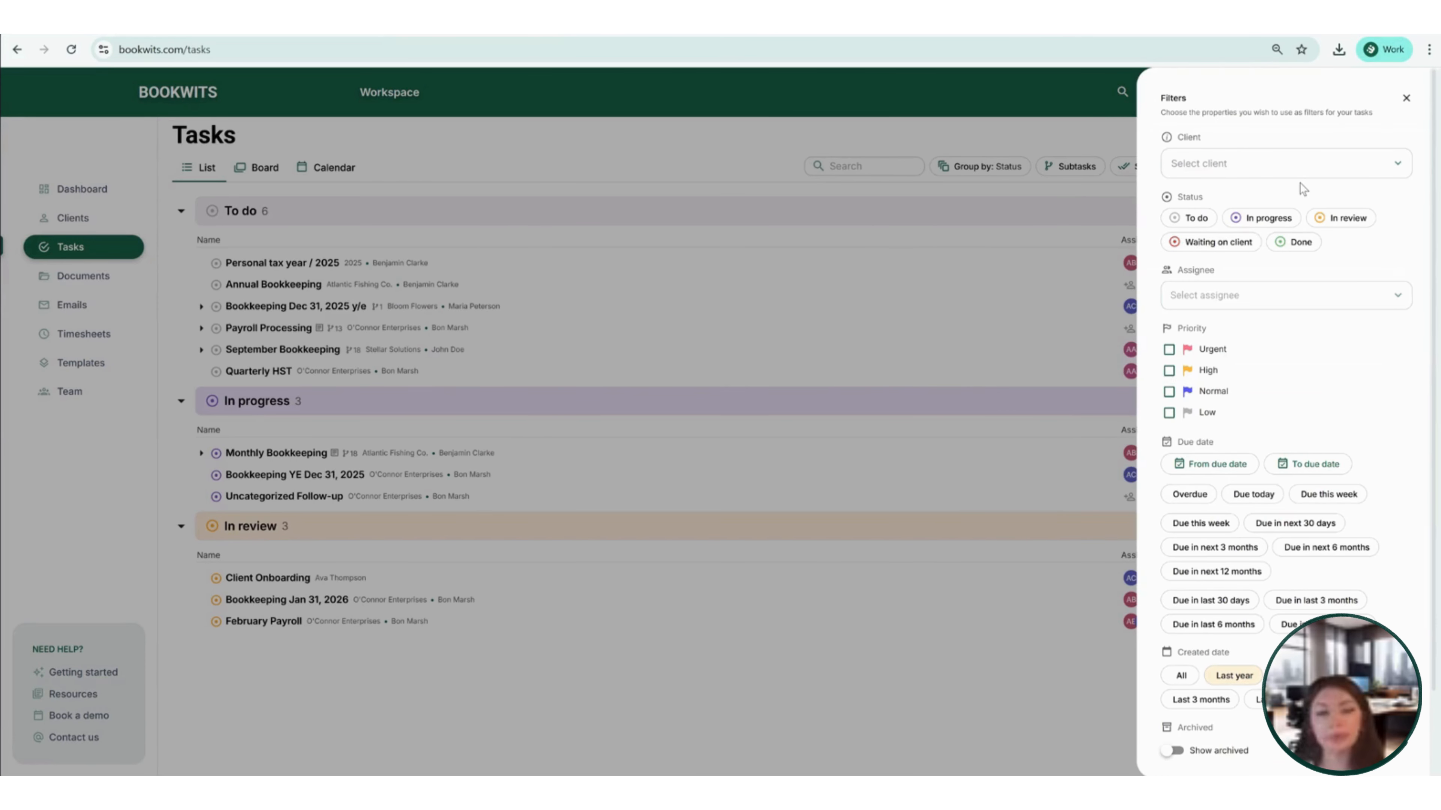
pyautogui.click(1407, 101)
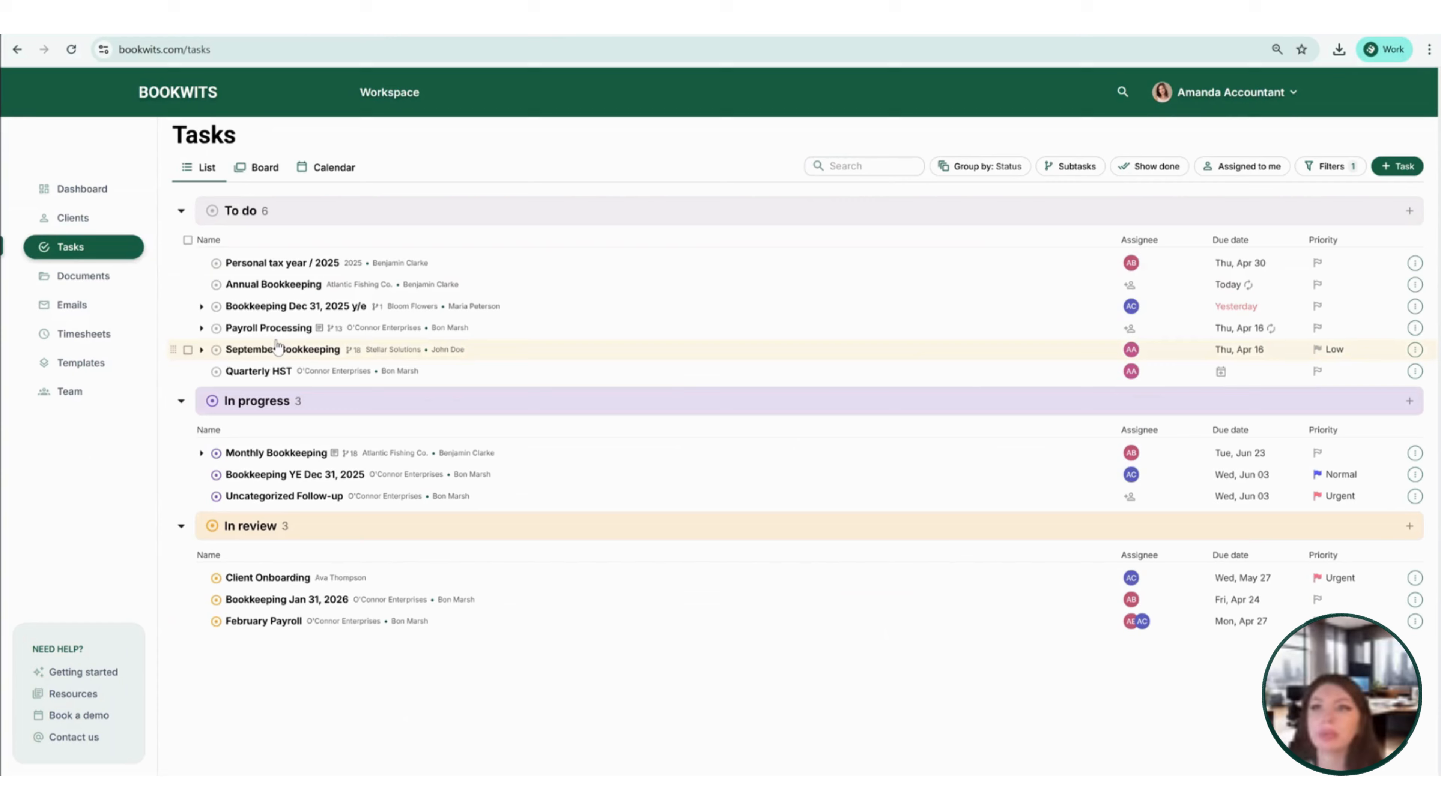
# Open the Bloom Flowers task Bookkeeping Dec 31, 2025 y/e and examine its selectable clients, companies and personal tax years without changing the client.
pyautogui.click(281, 309)
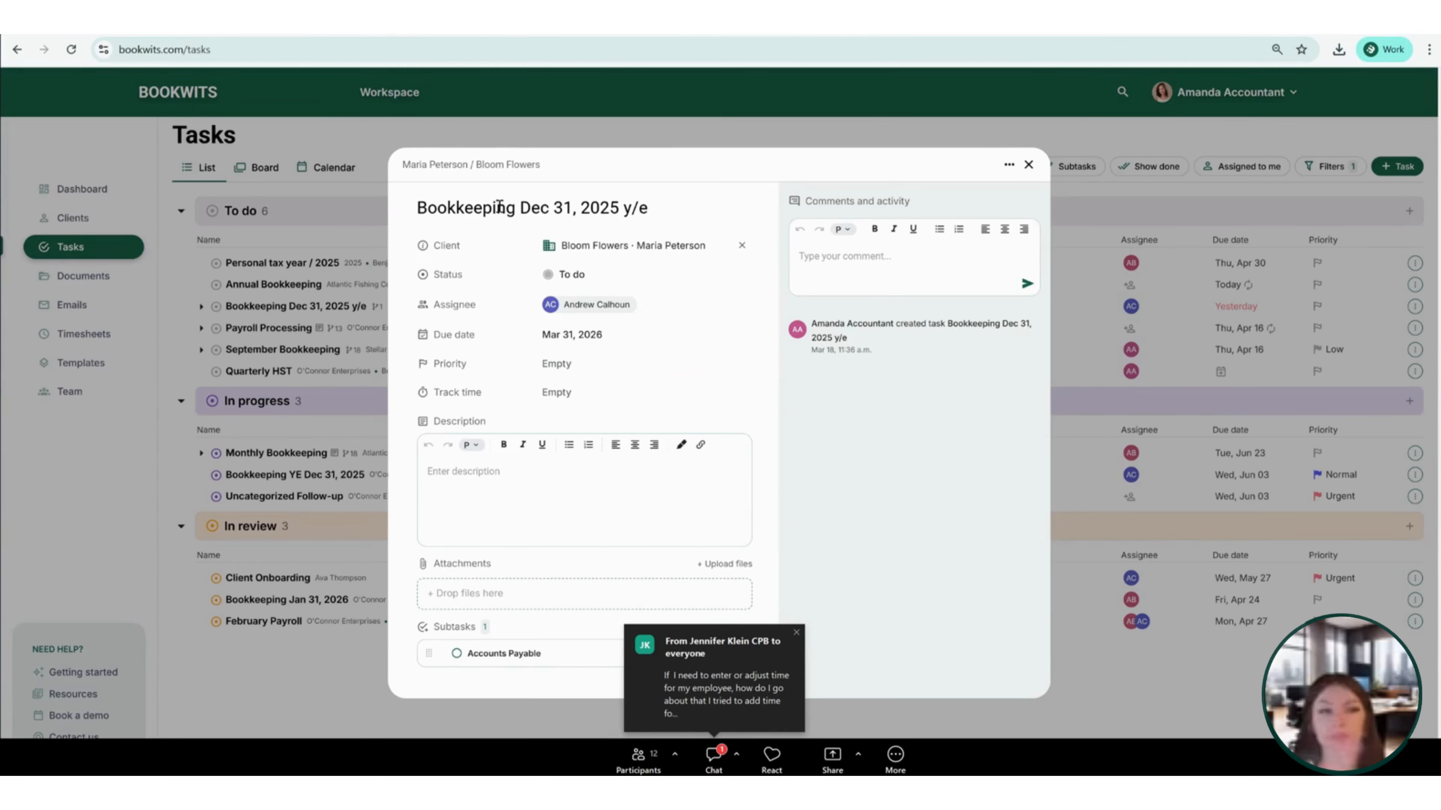
pyautogui.click(647, 257)
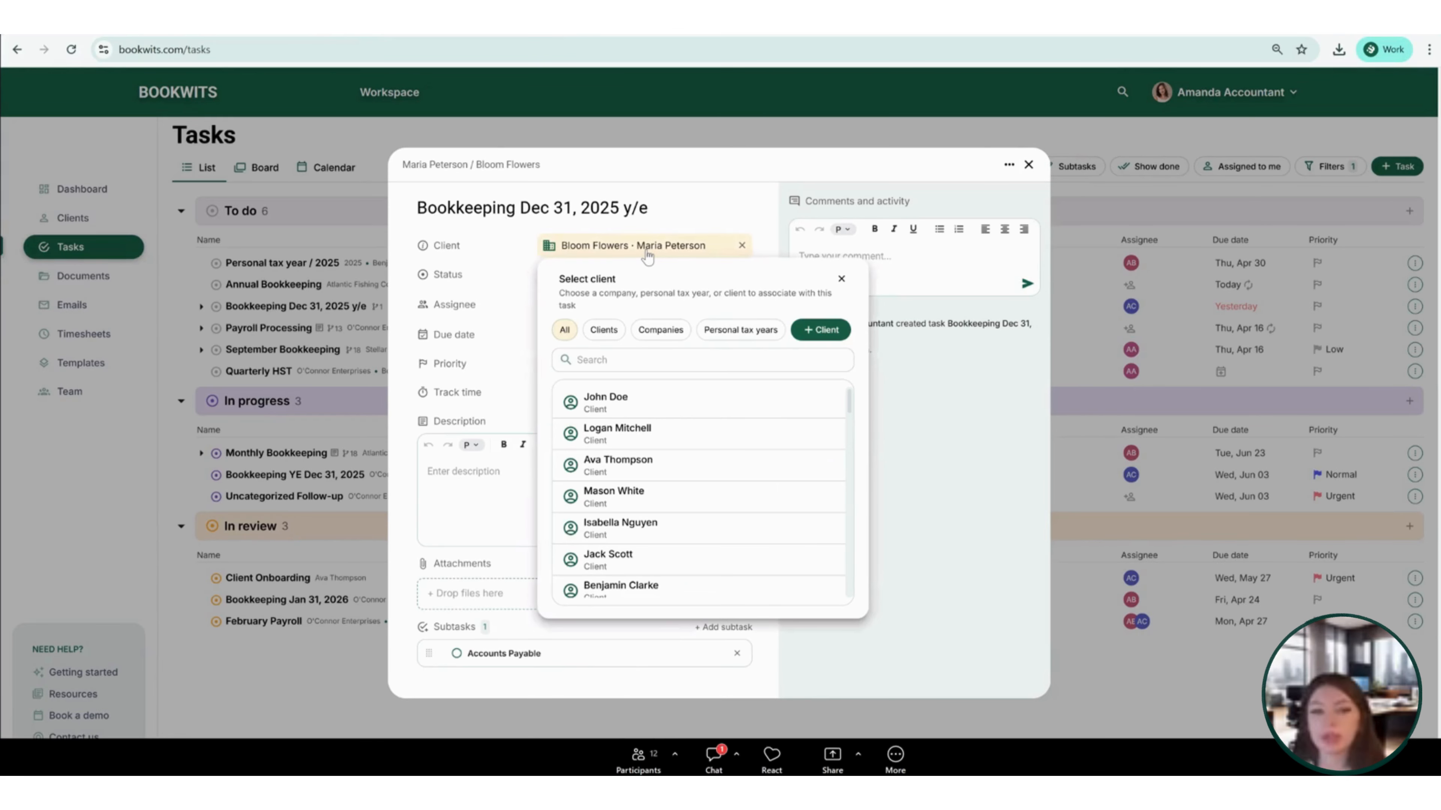
pyautogui.click(613, 336)
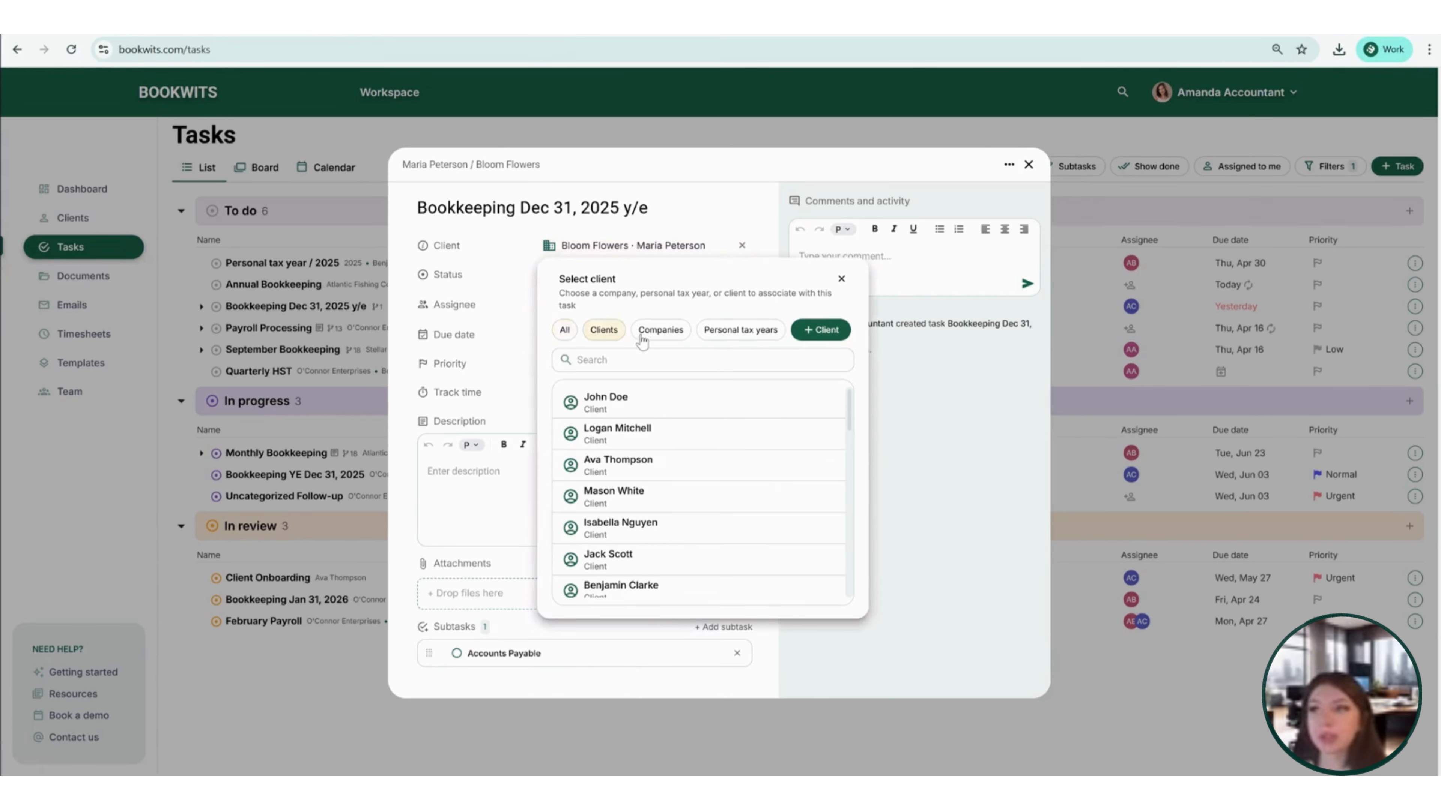
pyautogui.click(681, 333)
pyautogui.click(769, 333)
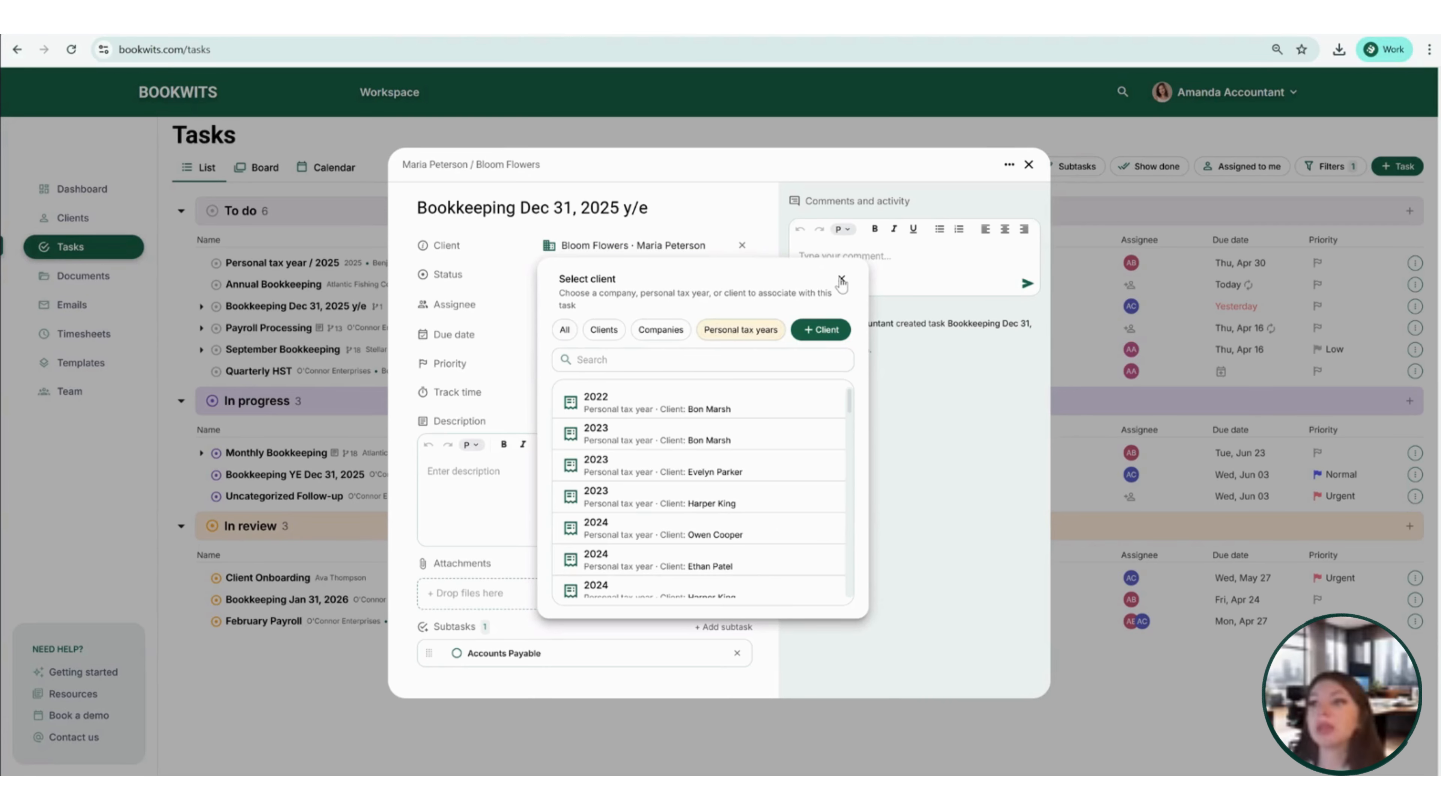
pyautogui.click(841, 280)
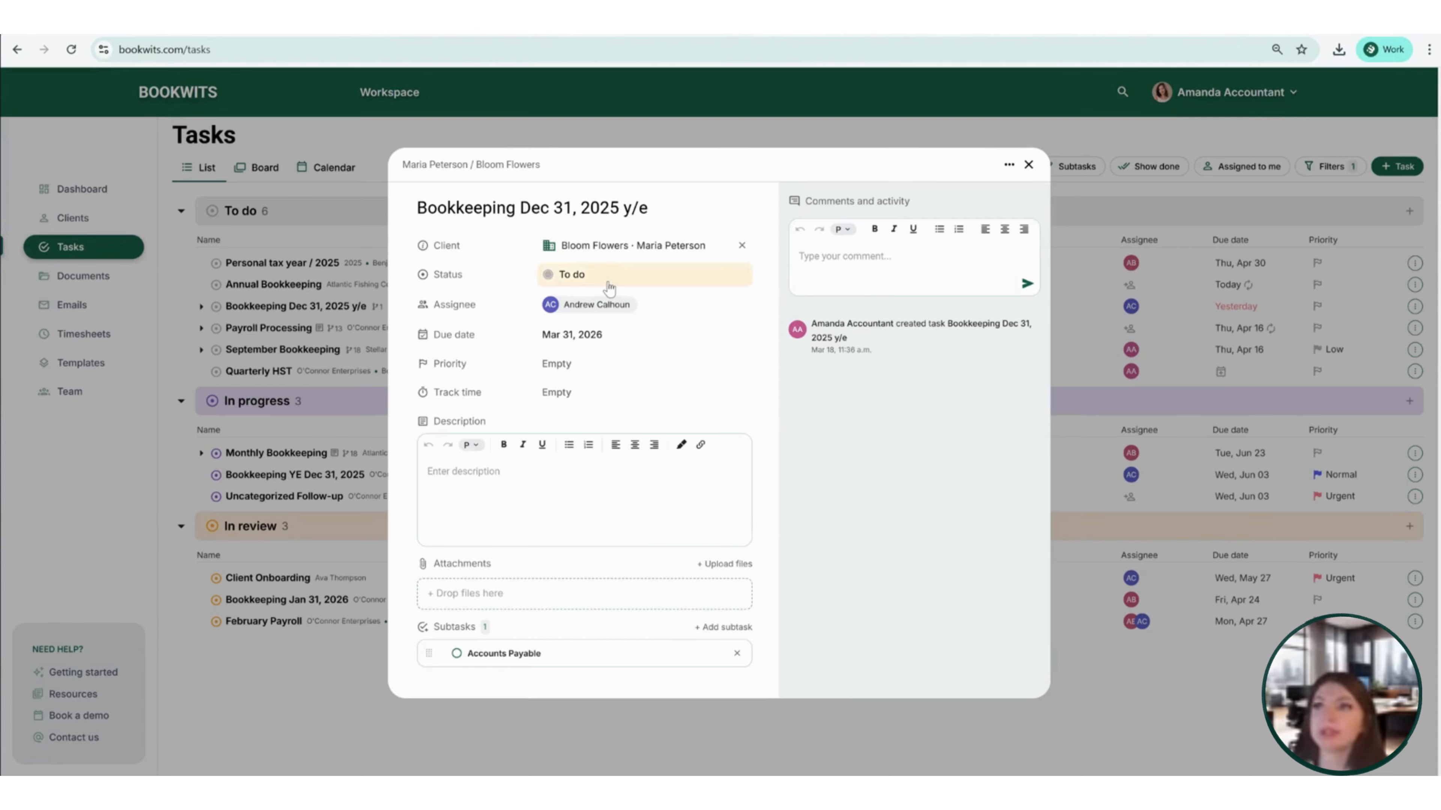
# Examine the bookkeeping task's status options, the team status settings and the assignee choices without changing them.
pyautogui.click(609, 284)
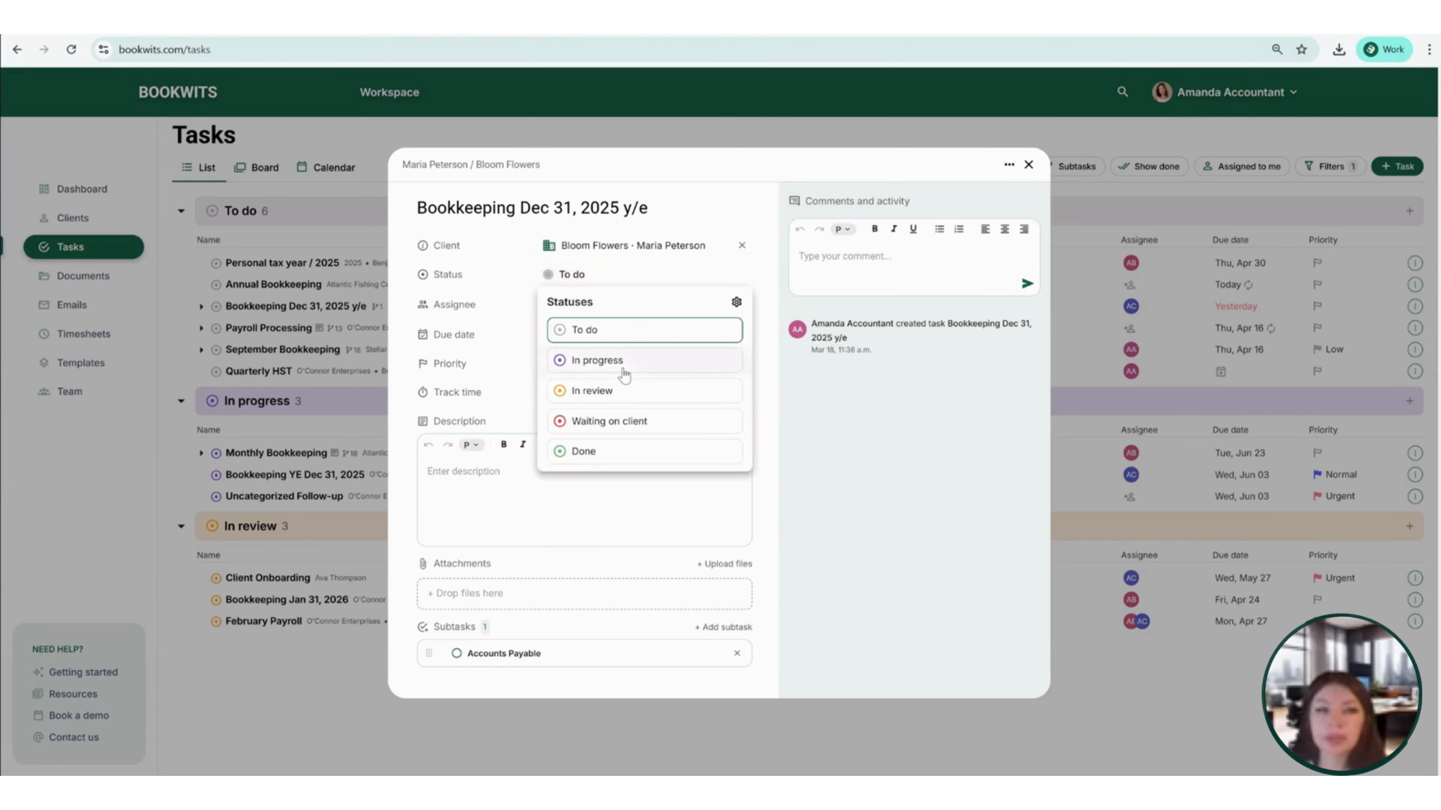
pyautogui.click(736, 301)
pyautogui.click(847, 280)
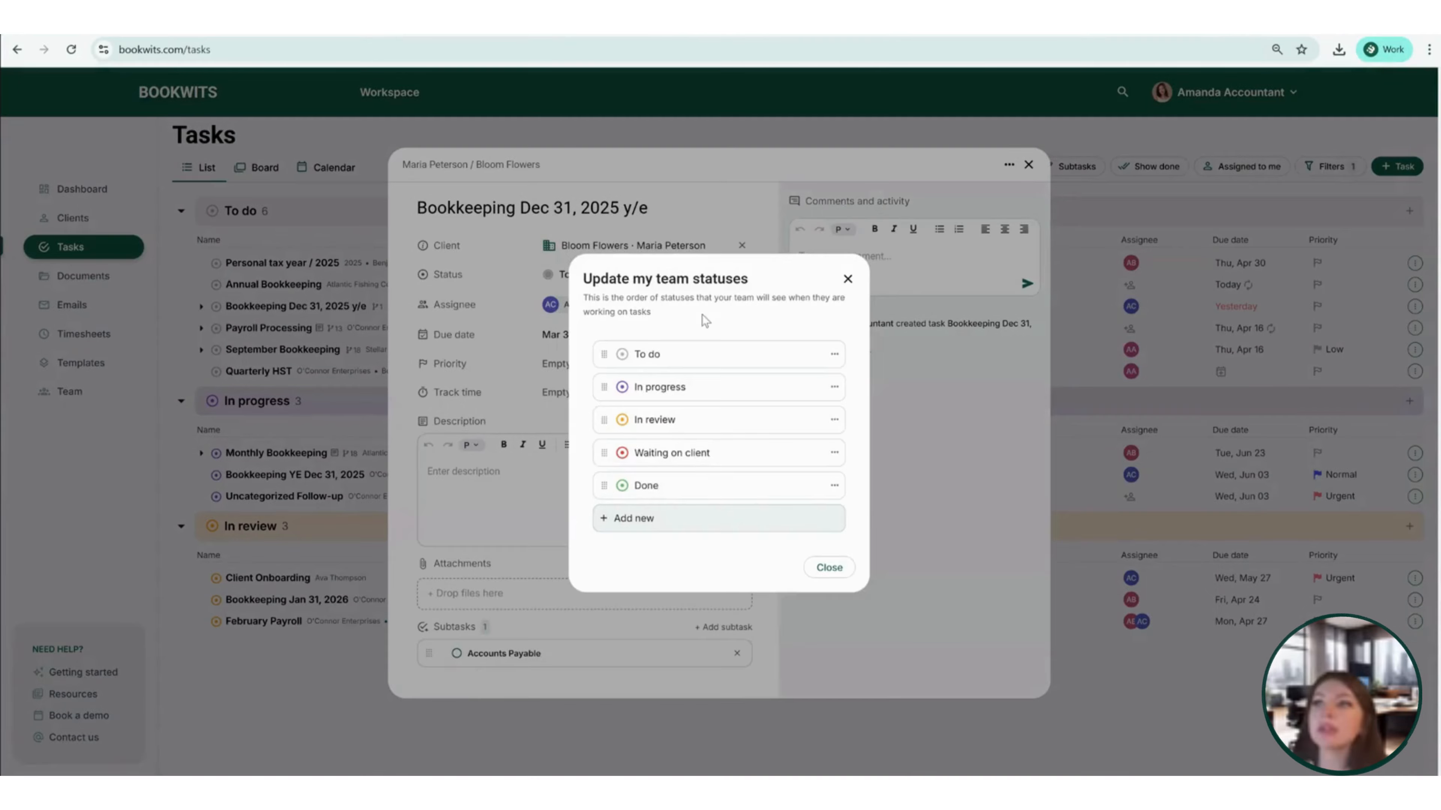
pyautogui.click(668, 306)
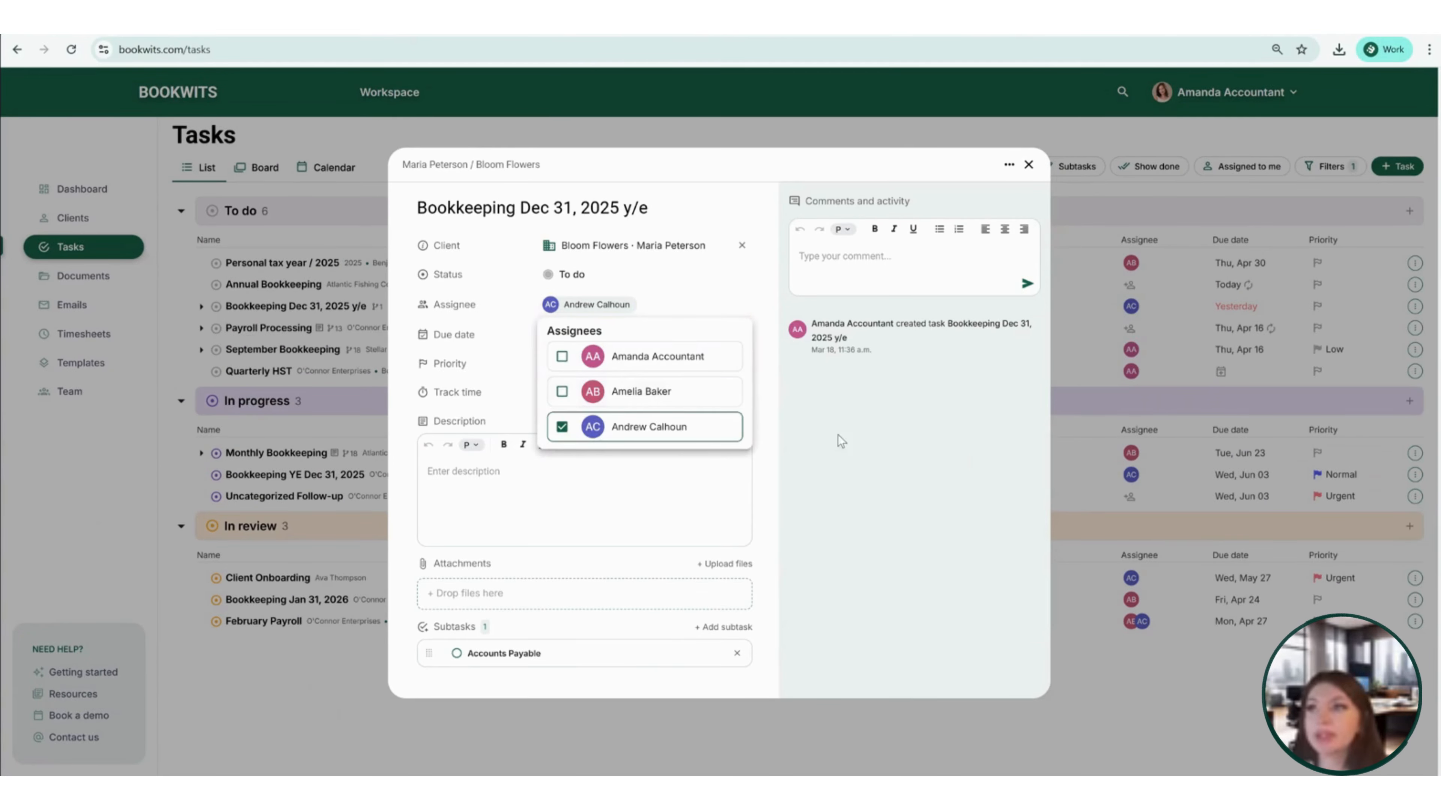
pyautogui.click(838, 437)
# Make the Bloom Flowers bookkeeping task recur monthly by creating 6 future tasks in advance, every 1 month, with the next occurrence on 1 May 2026.
pyautogui.click(667, 348)
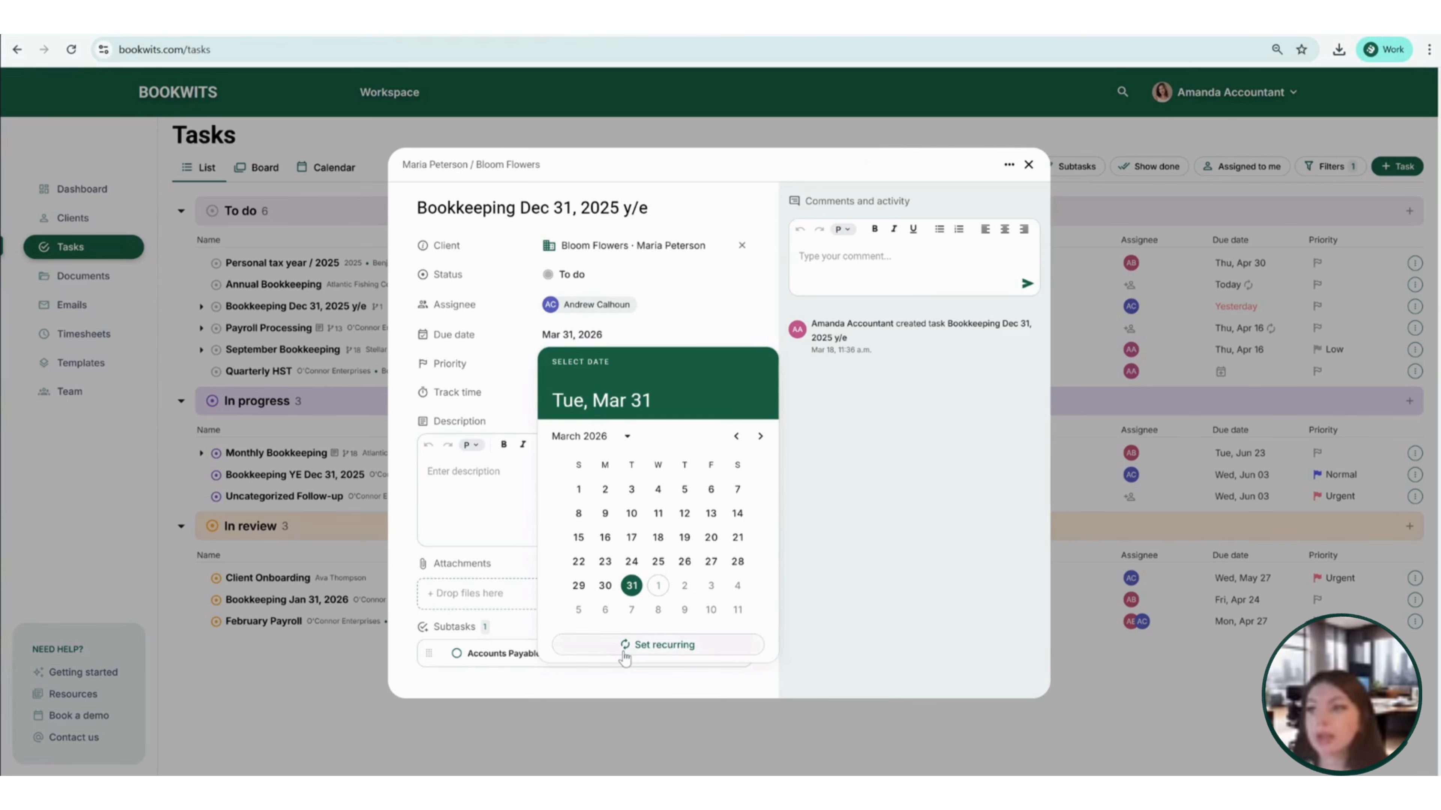
pyautogui.click(625, 647)
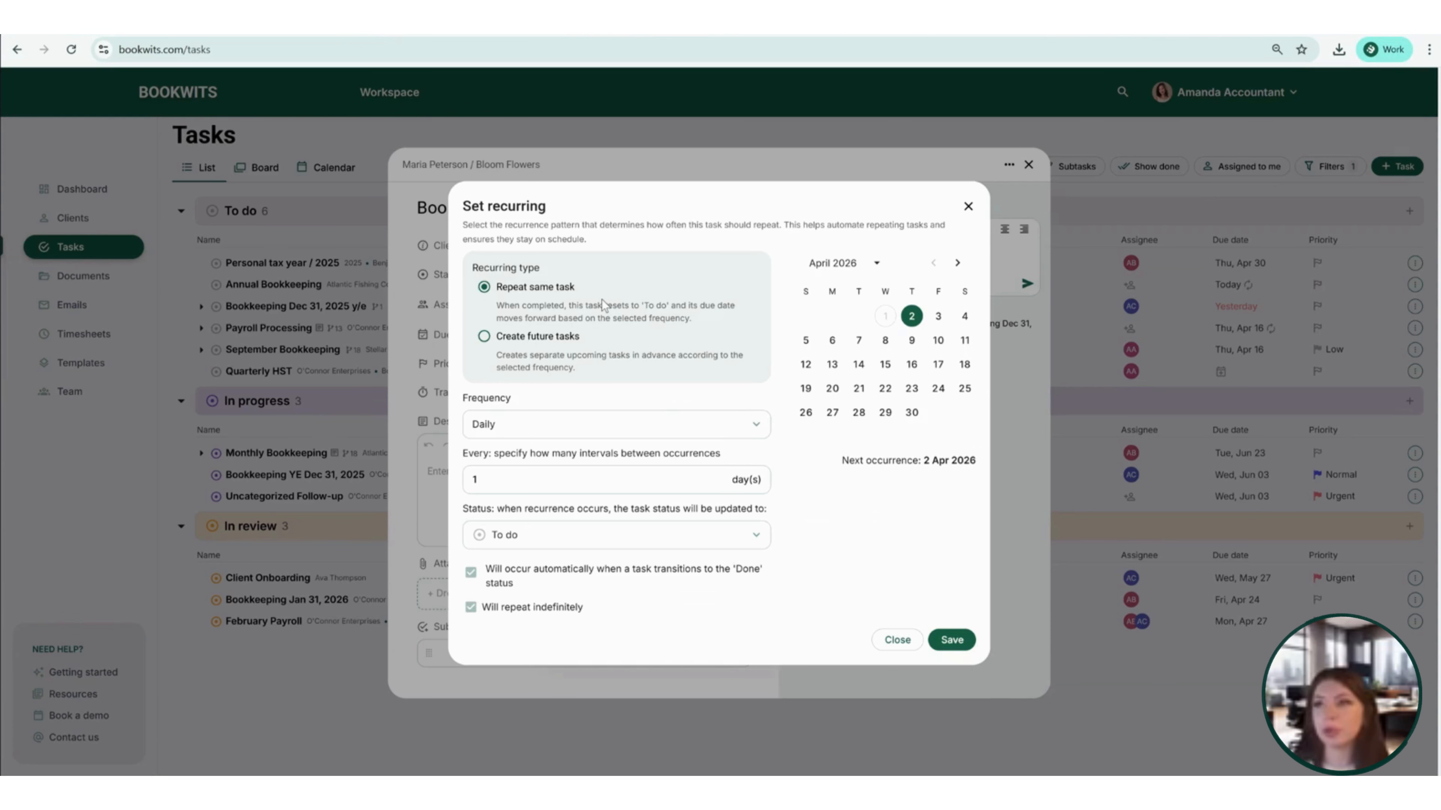
pyautogui.click(551, 355)
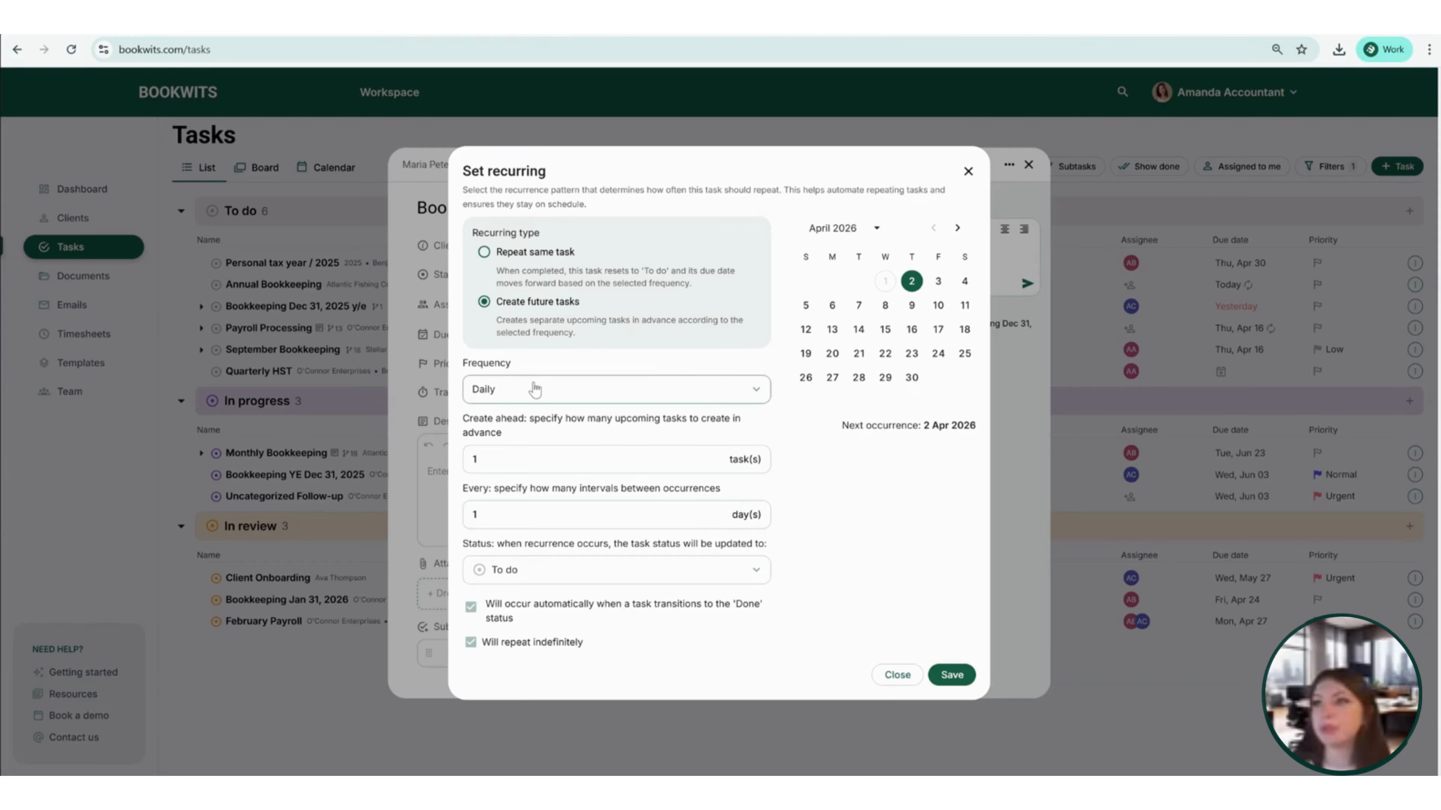
pyautogui.click(535, 390)
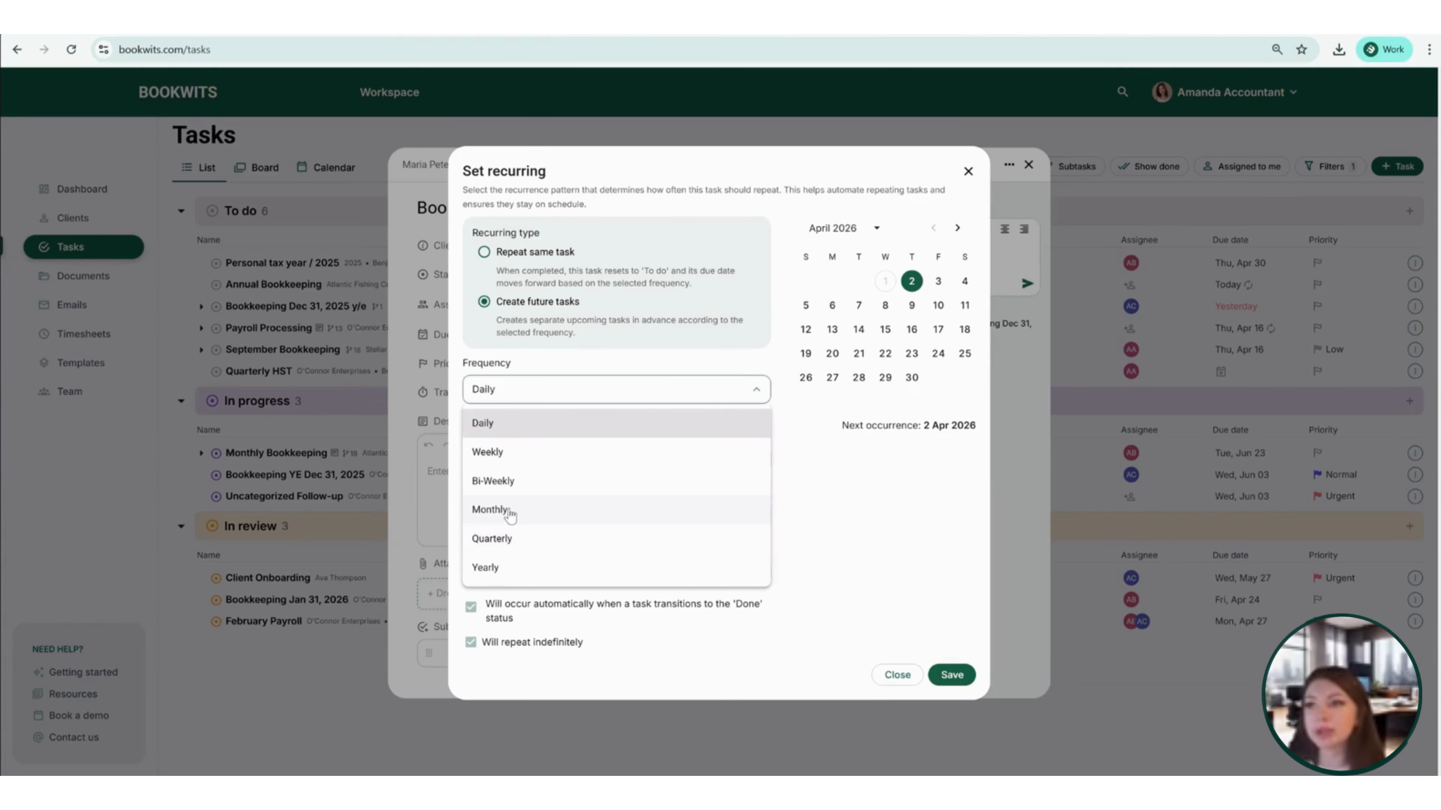
pyautogui.click(506, 511)
pyautogui.moveTo(469, 460); pyautogui.dragTo(752, 540)
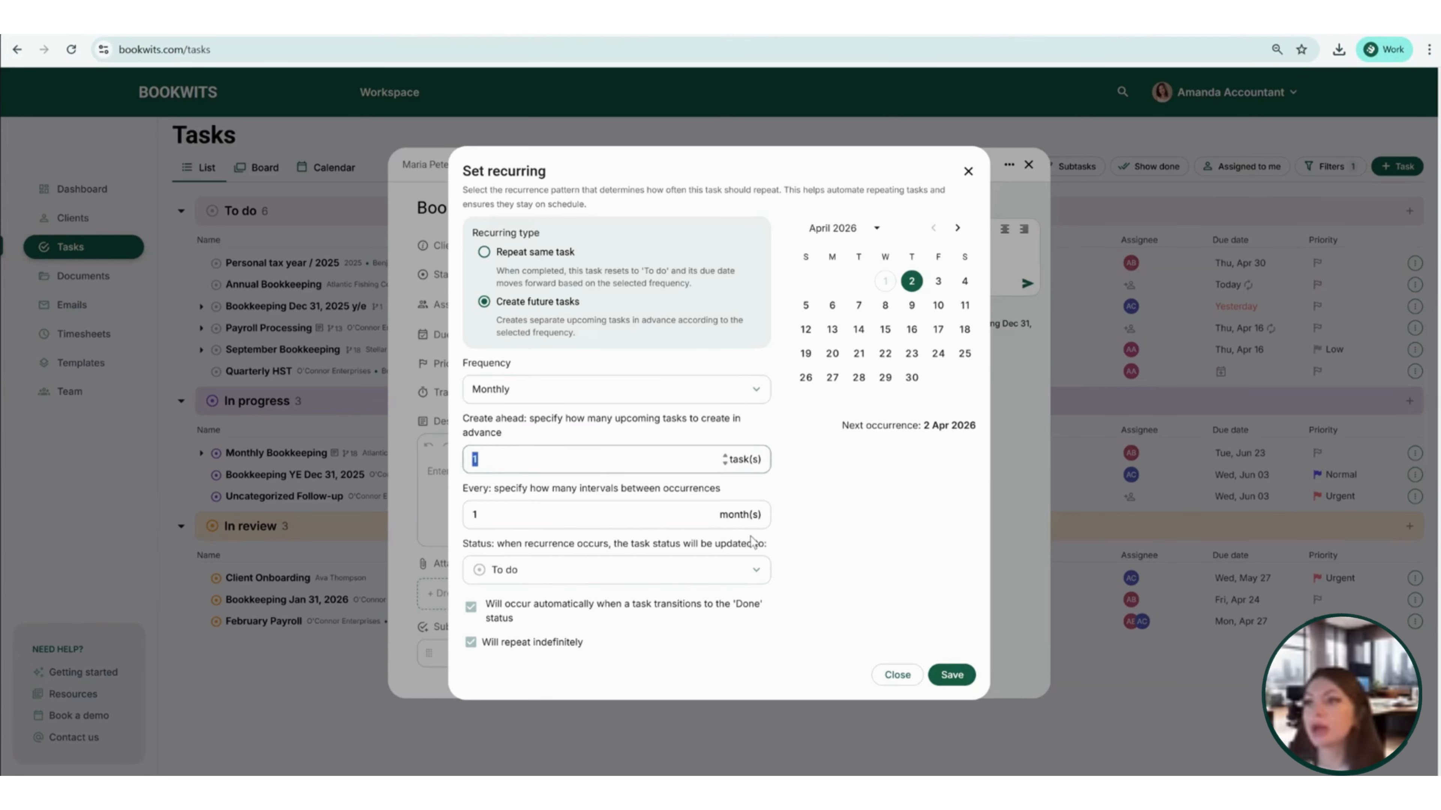
pyautogui.write('6')
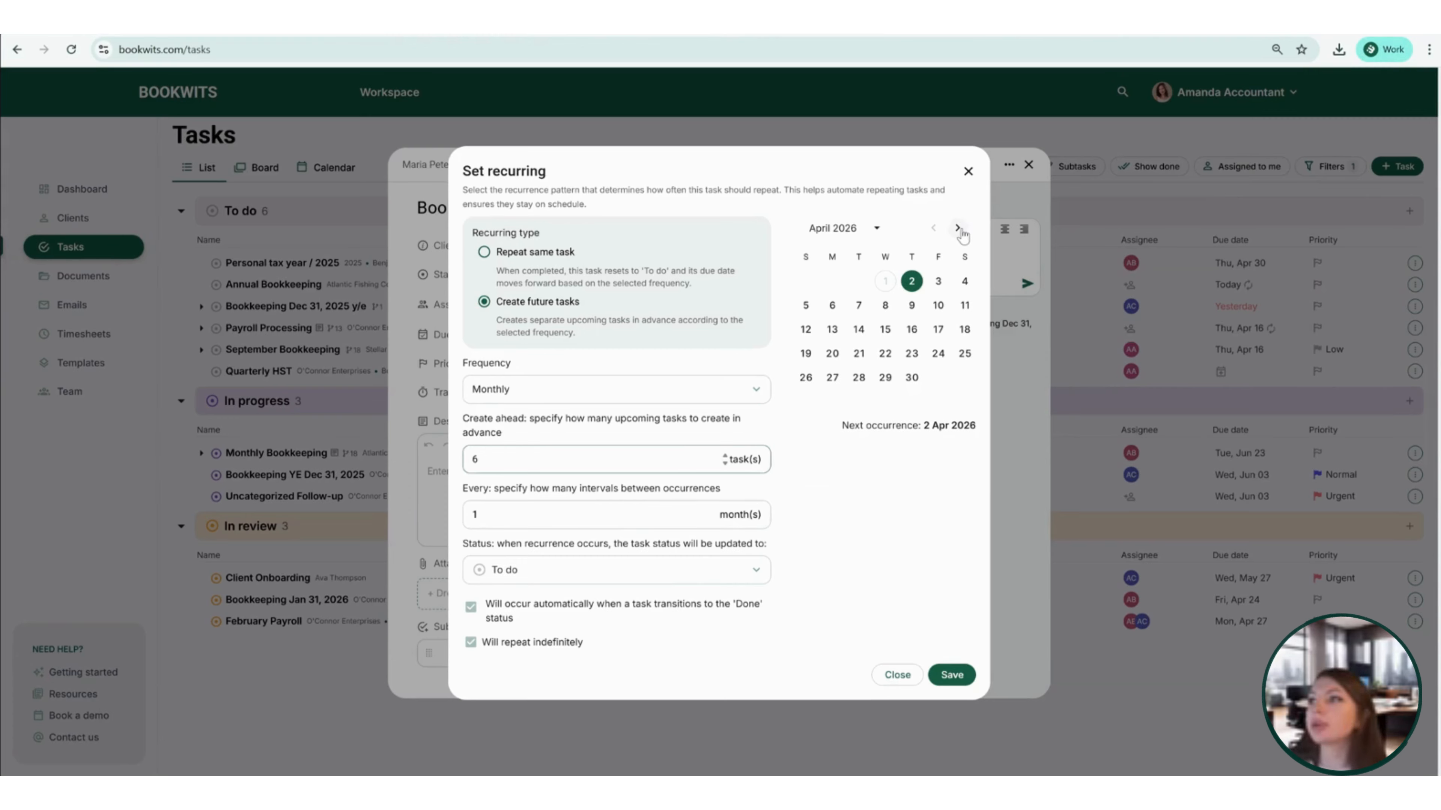
pyautogui.click(958, 229)
pyautogui.click(939, 284)
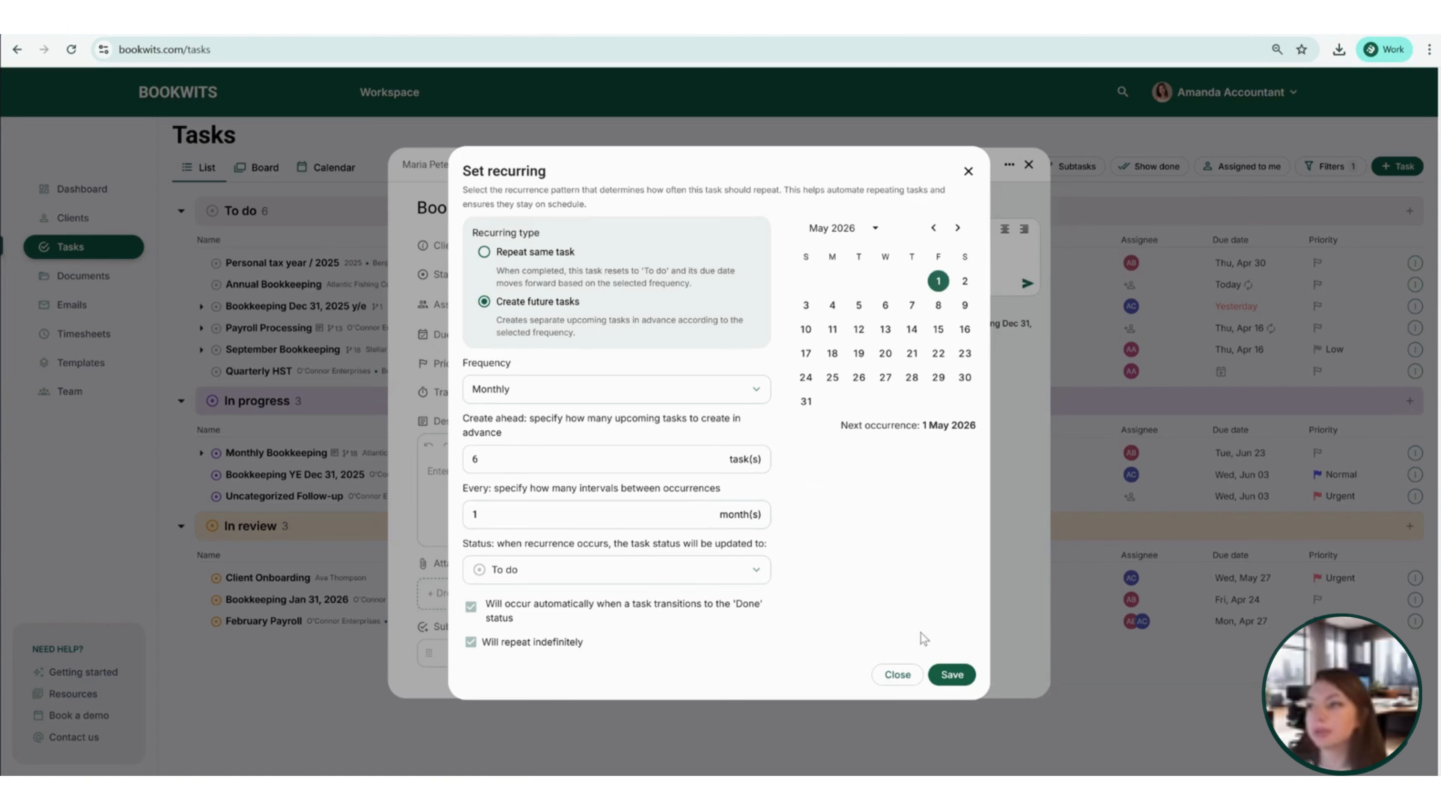
pyautogui.click(944, 678)
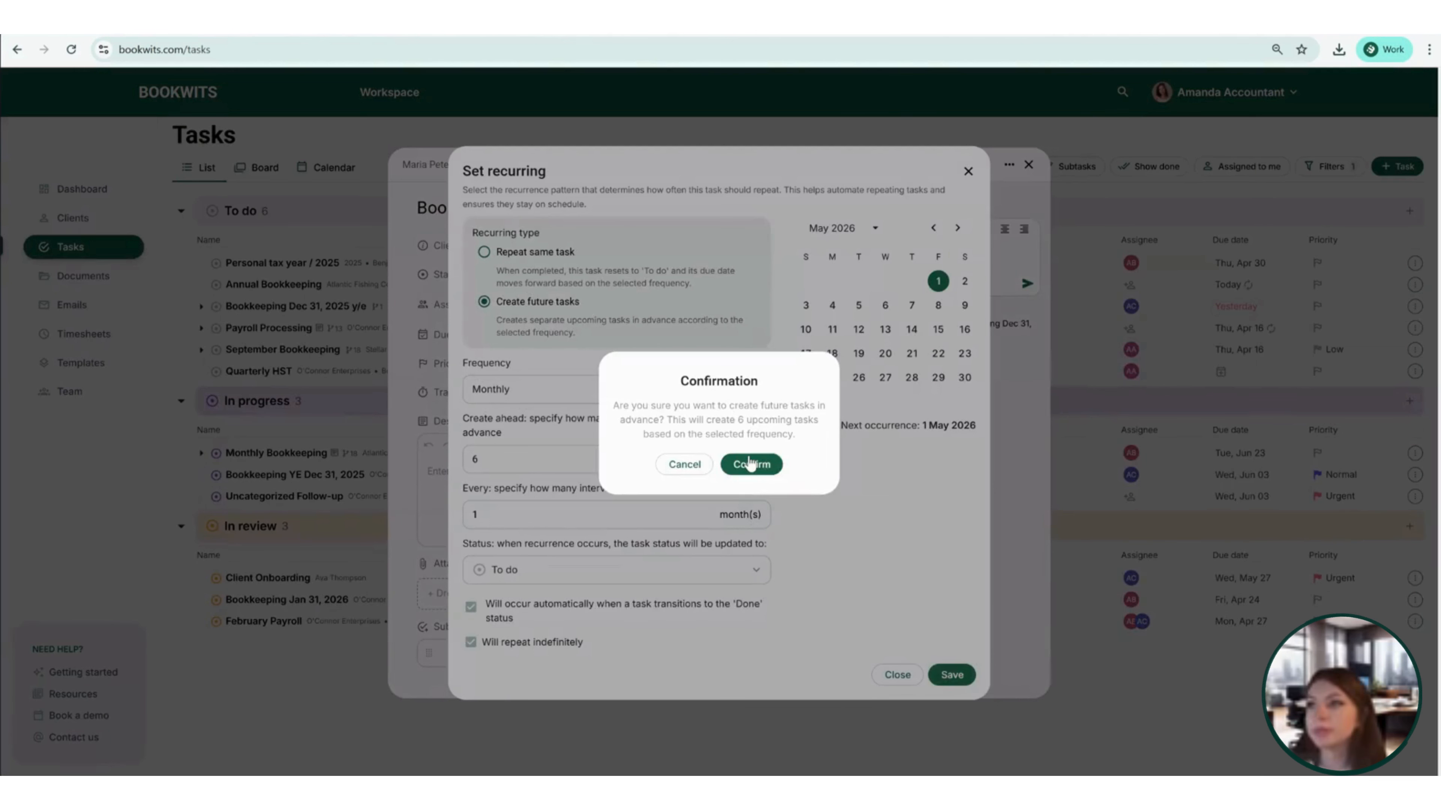
pyautogui.click(753, 466)
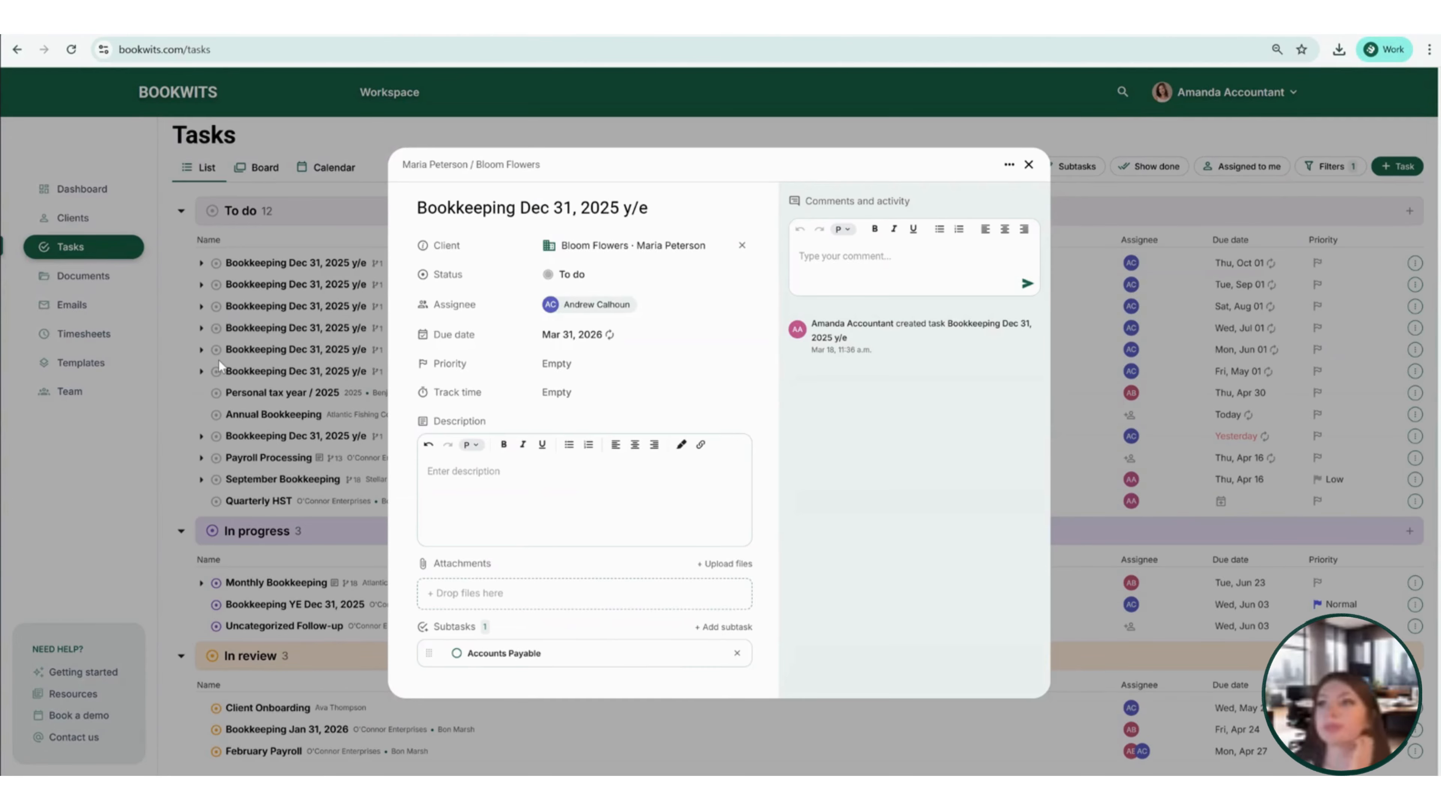
# Examine the Accounts Payable subtask and its status options, return to the parent bookkeeping task and close it.
pyautogui.click(604, 375)
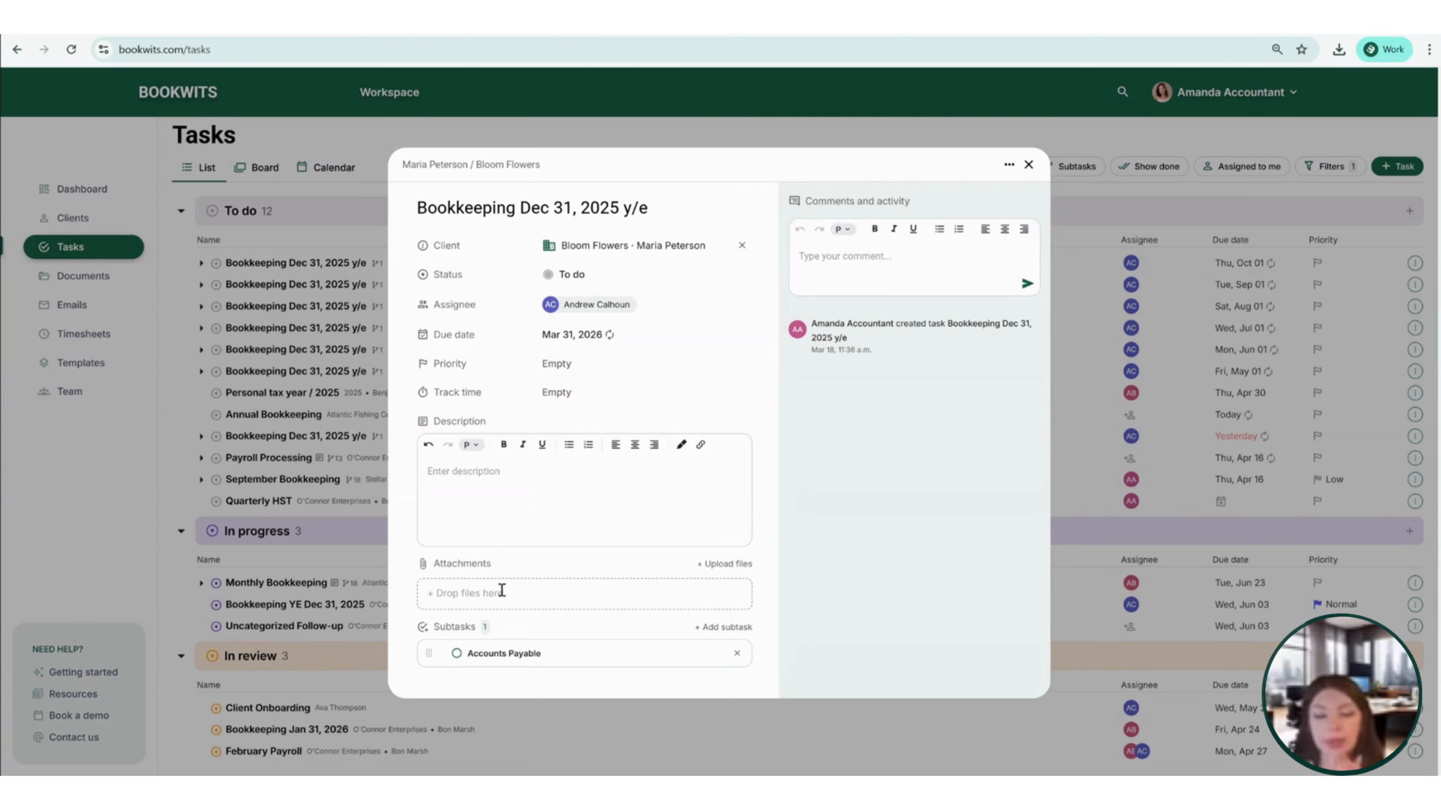
pyautogui.click(496, 657)
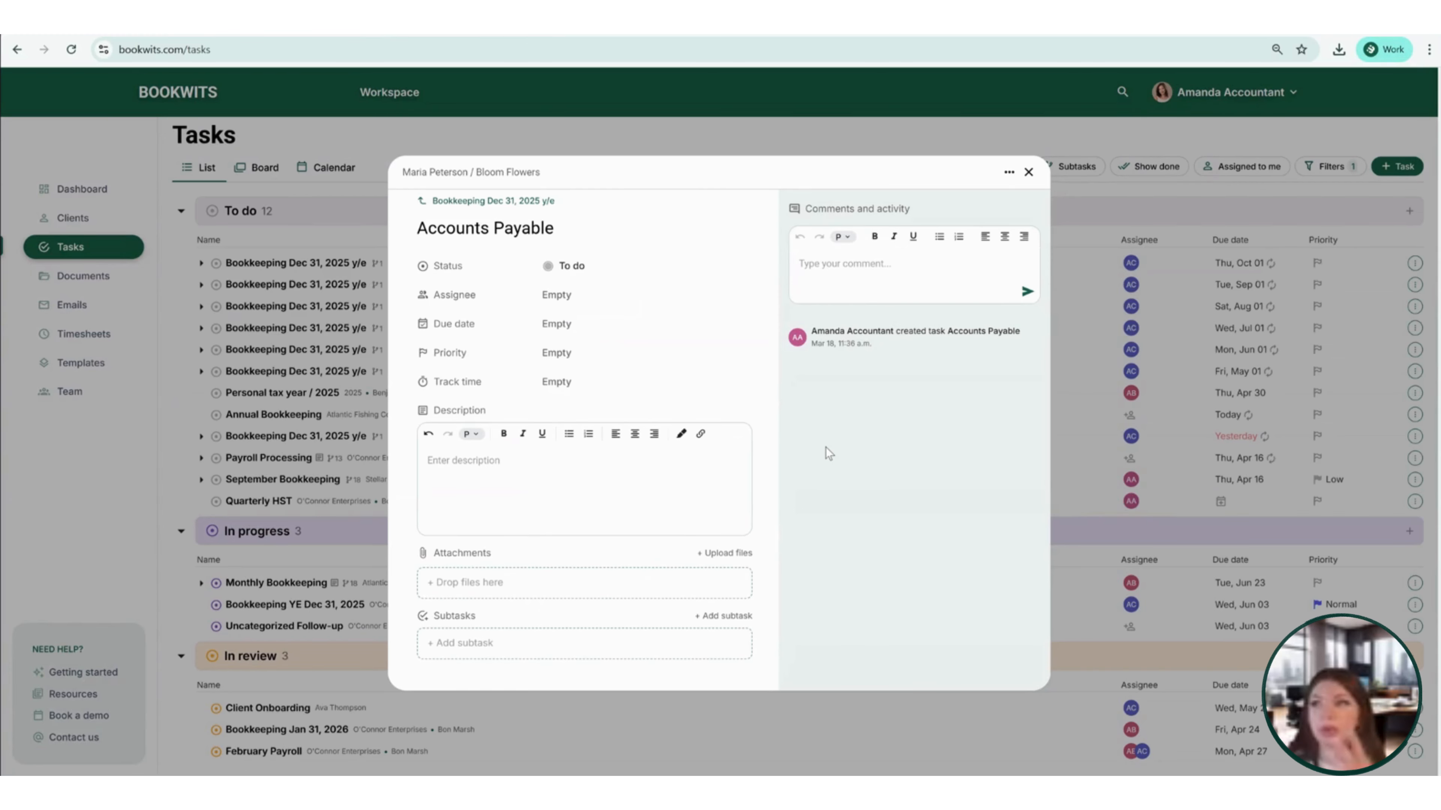
pyautogui.click(611, 268)
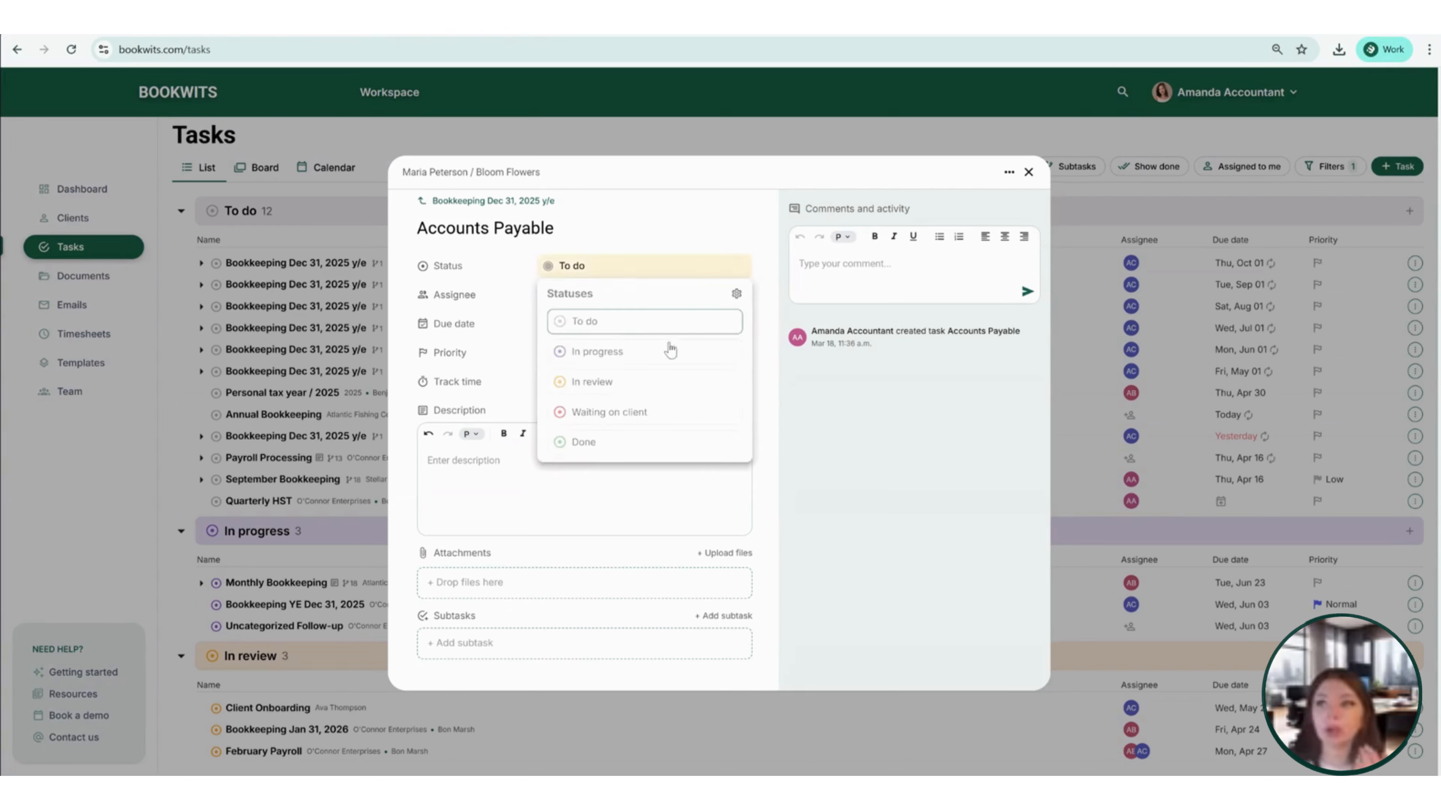
pyautogui.click(650, 267)
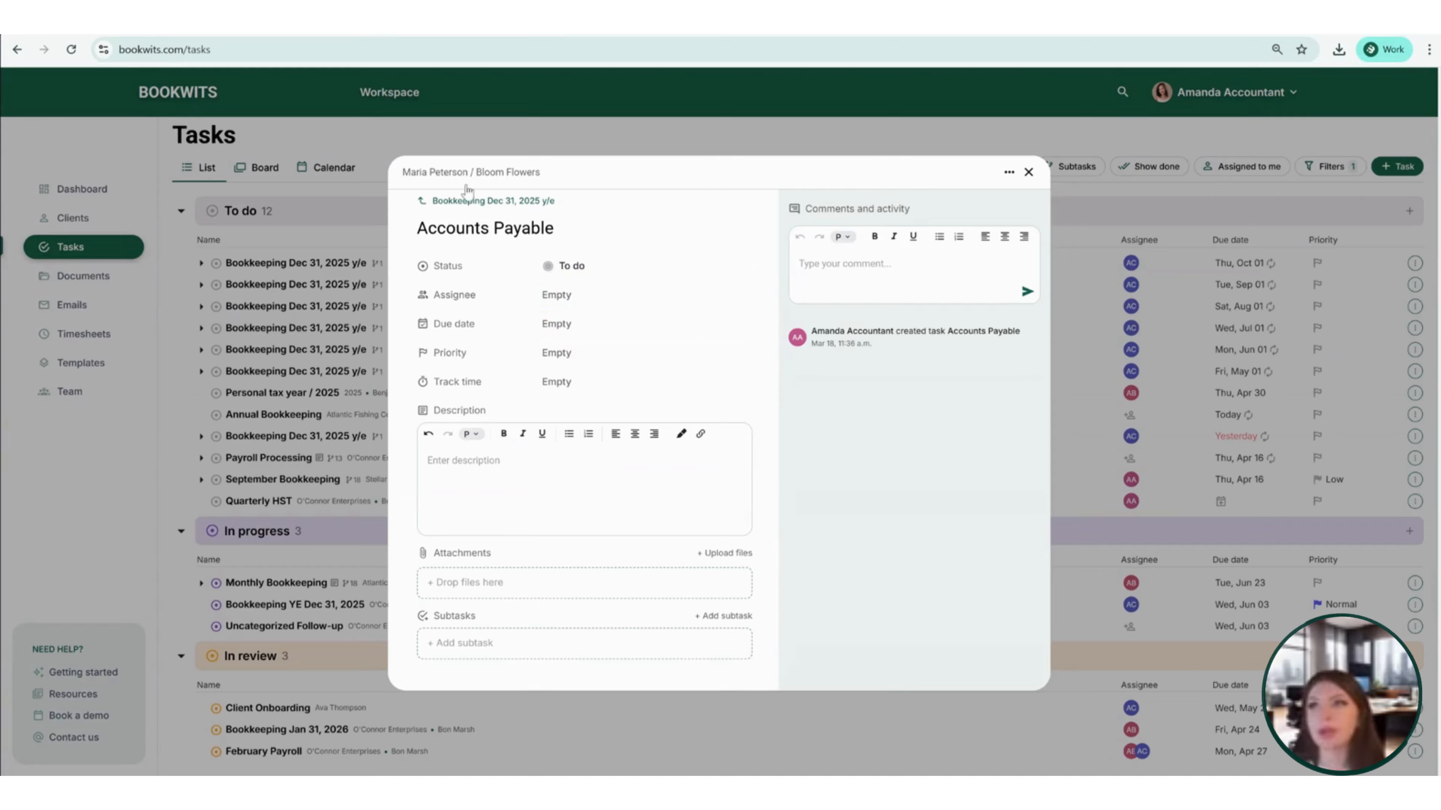
pyautogui.click(463, 203)
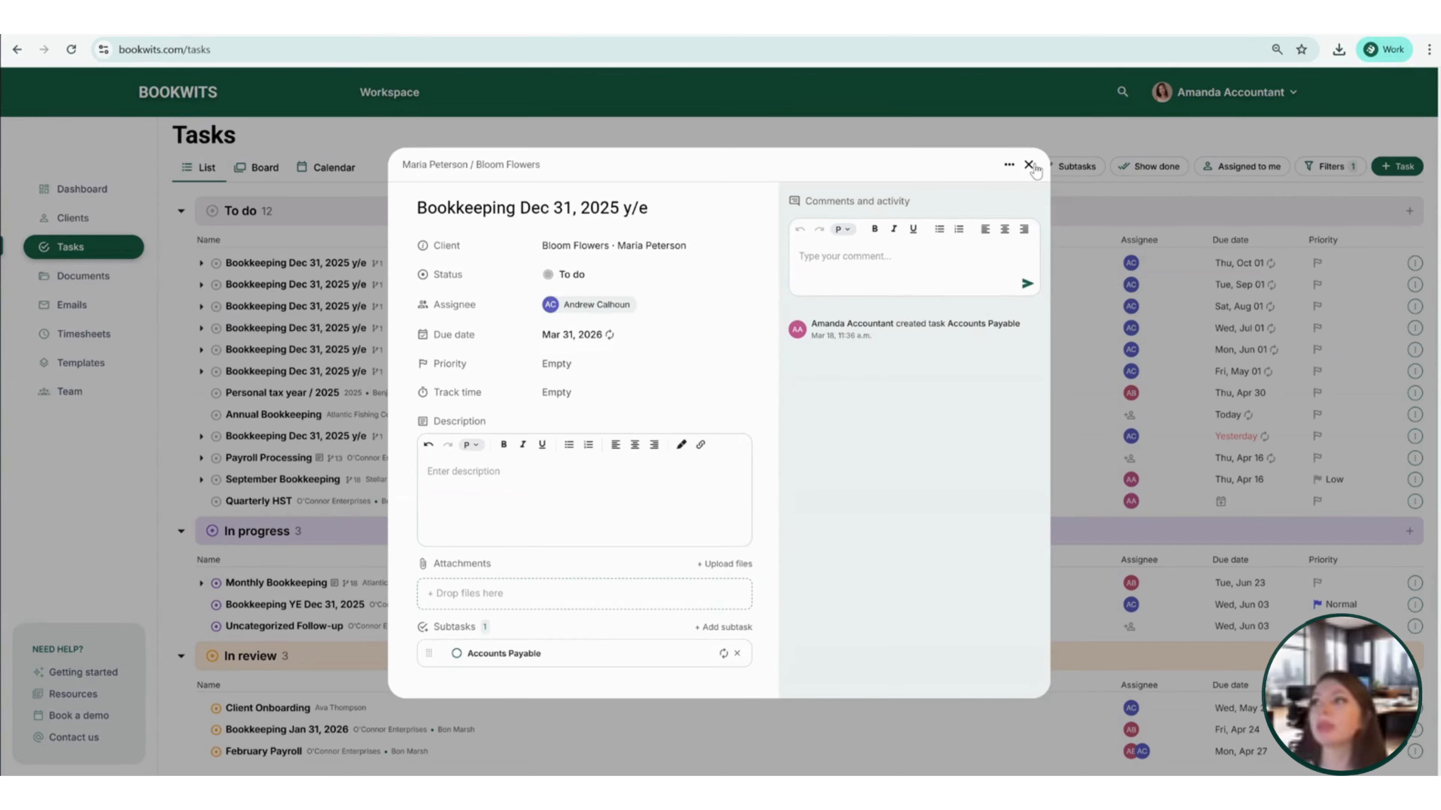
pyautogui.click(1028, 165)
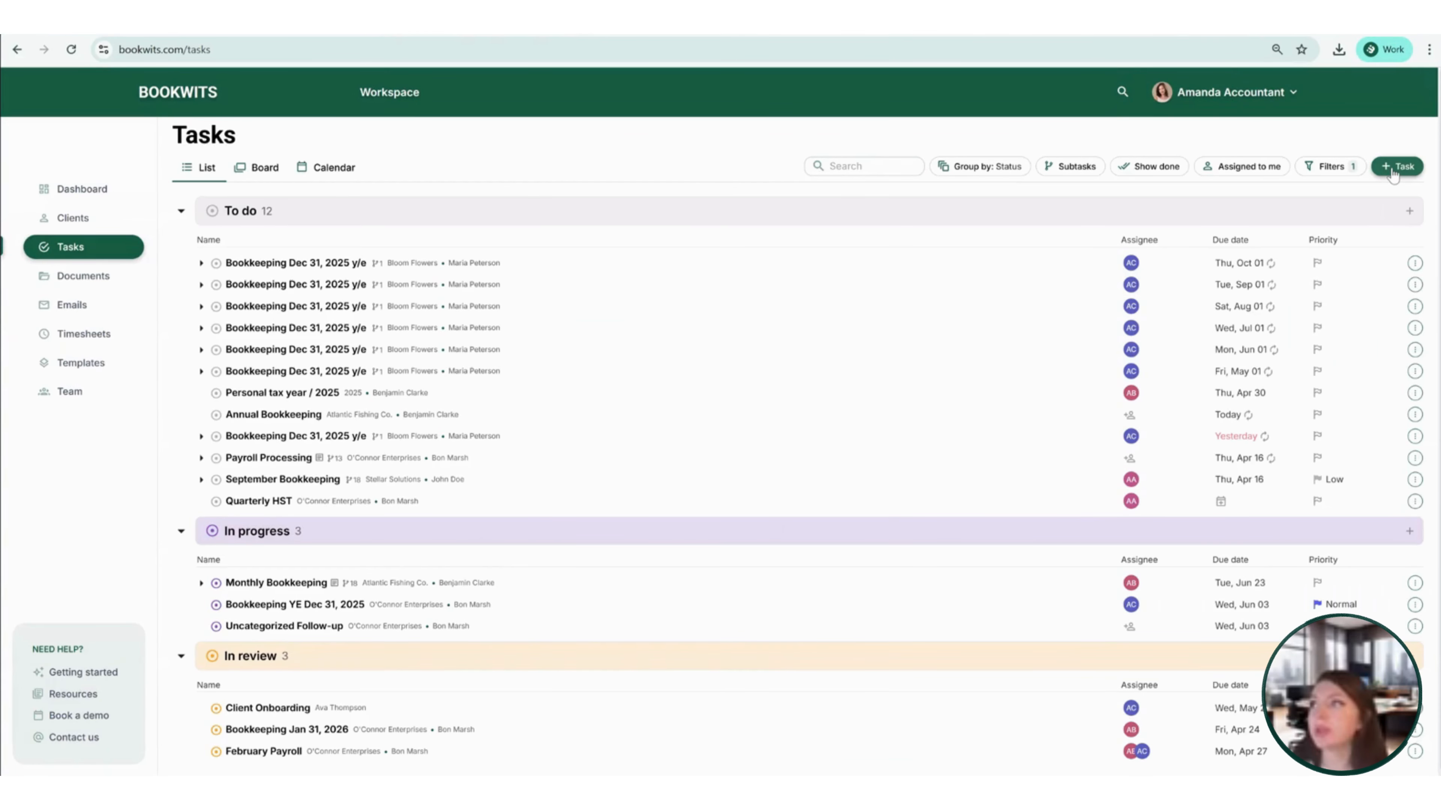
# Start a new task and fill it in from the template Monthly Bookkeeping - My Company Template.
pyautogui.click(1392, 166)
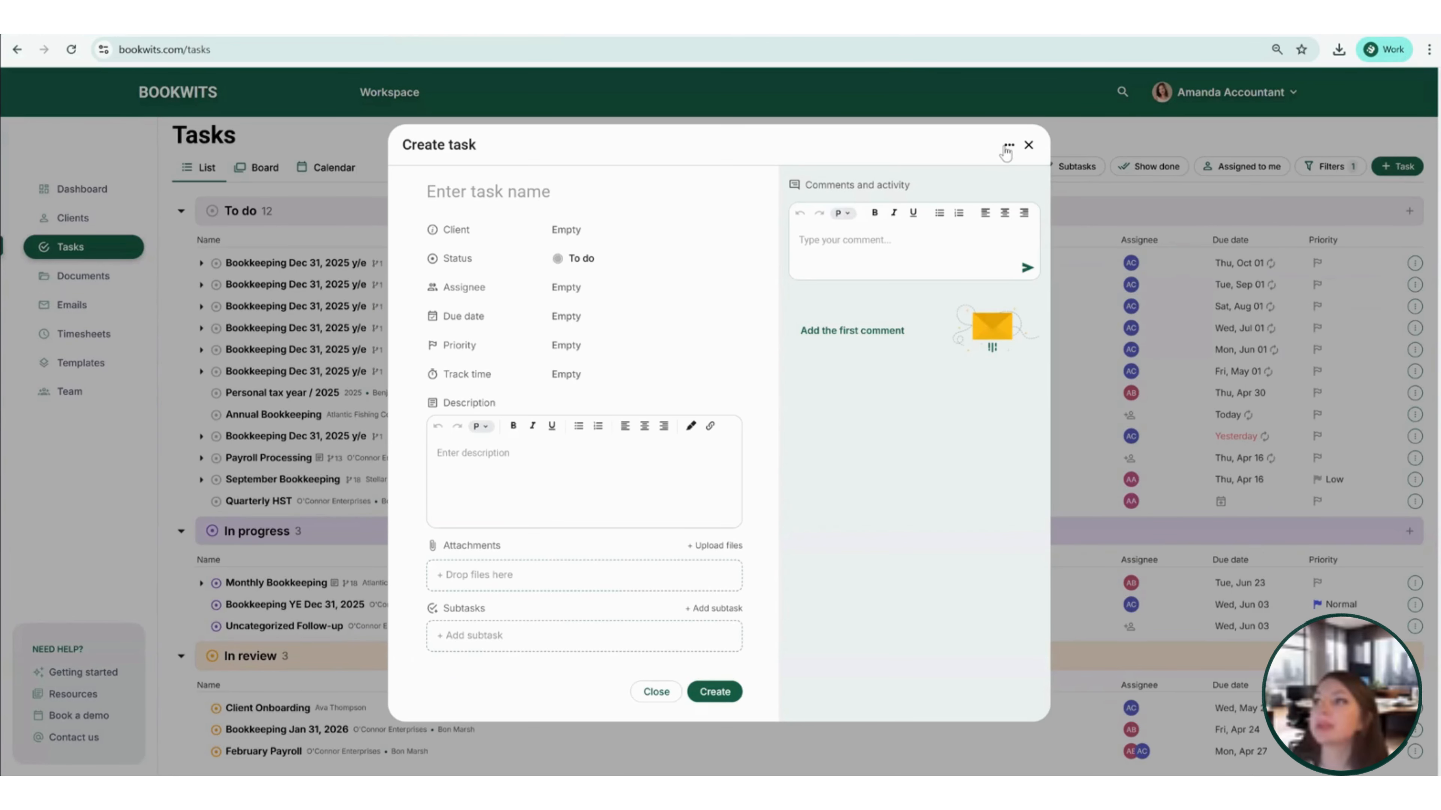
pyautogui.click(1008, 149)
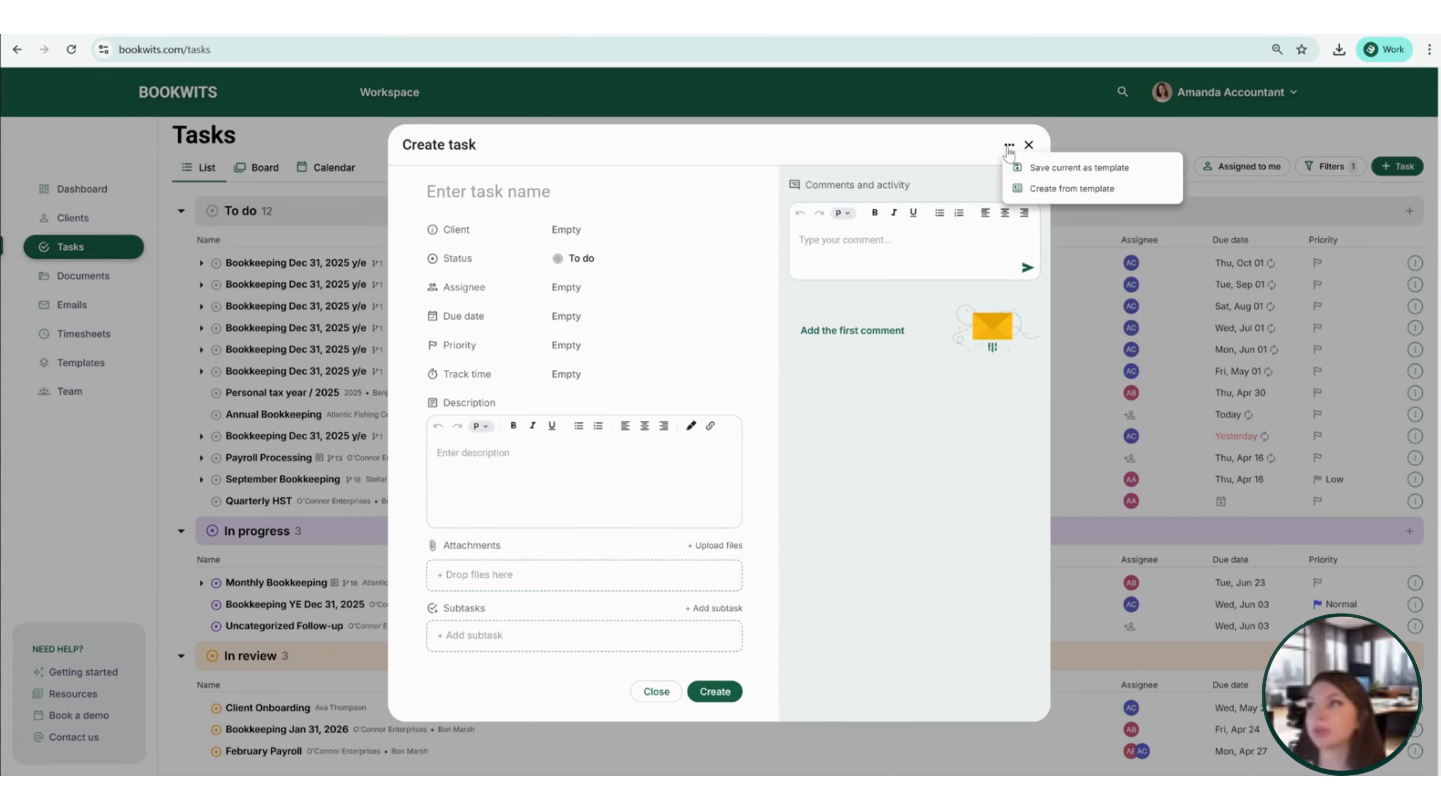
pyautogui.click(1018, 192)
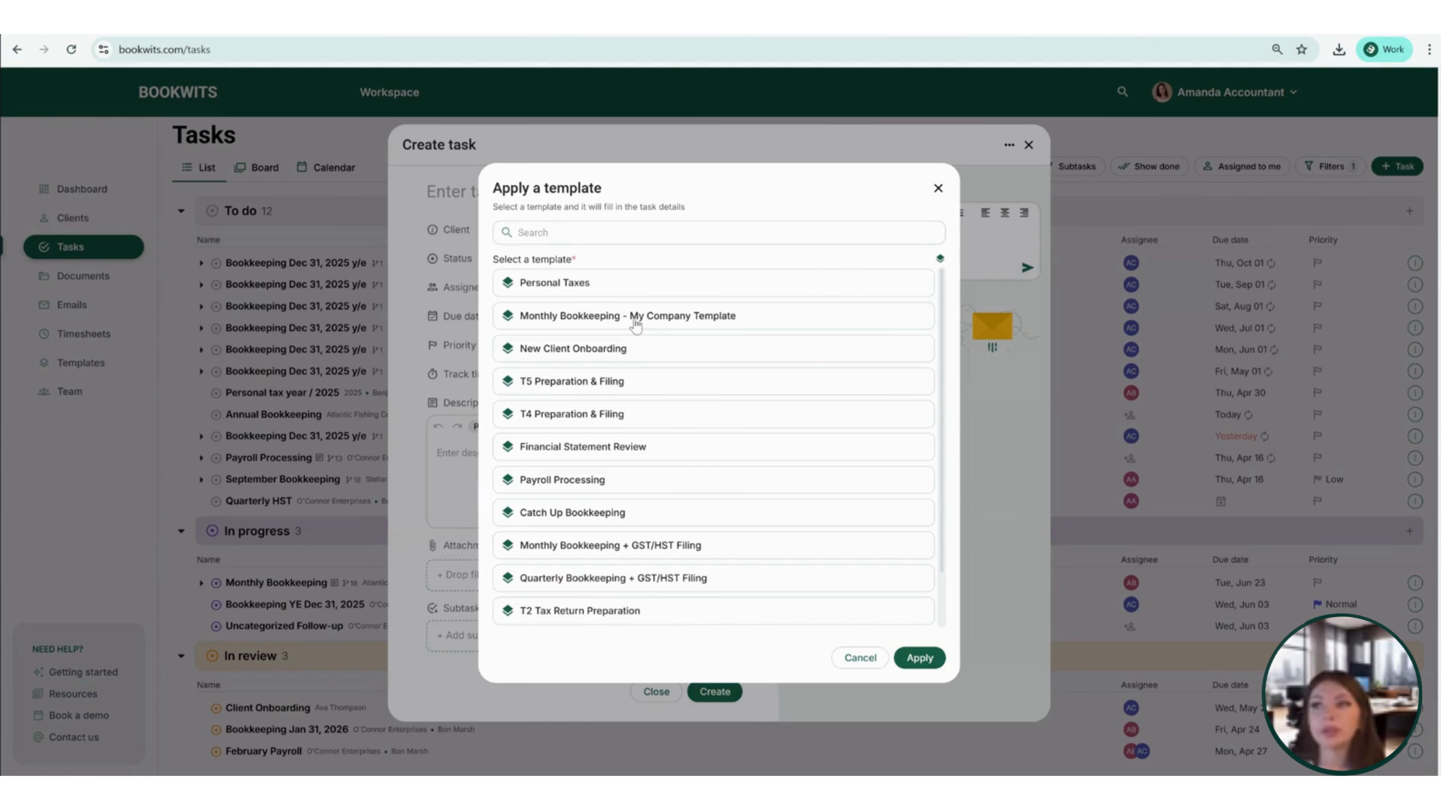
pyautogui.click(630, 319)
pyautogui.click(917, 658)
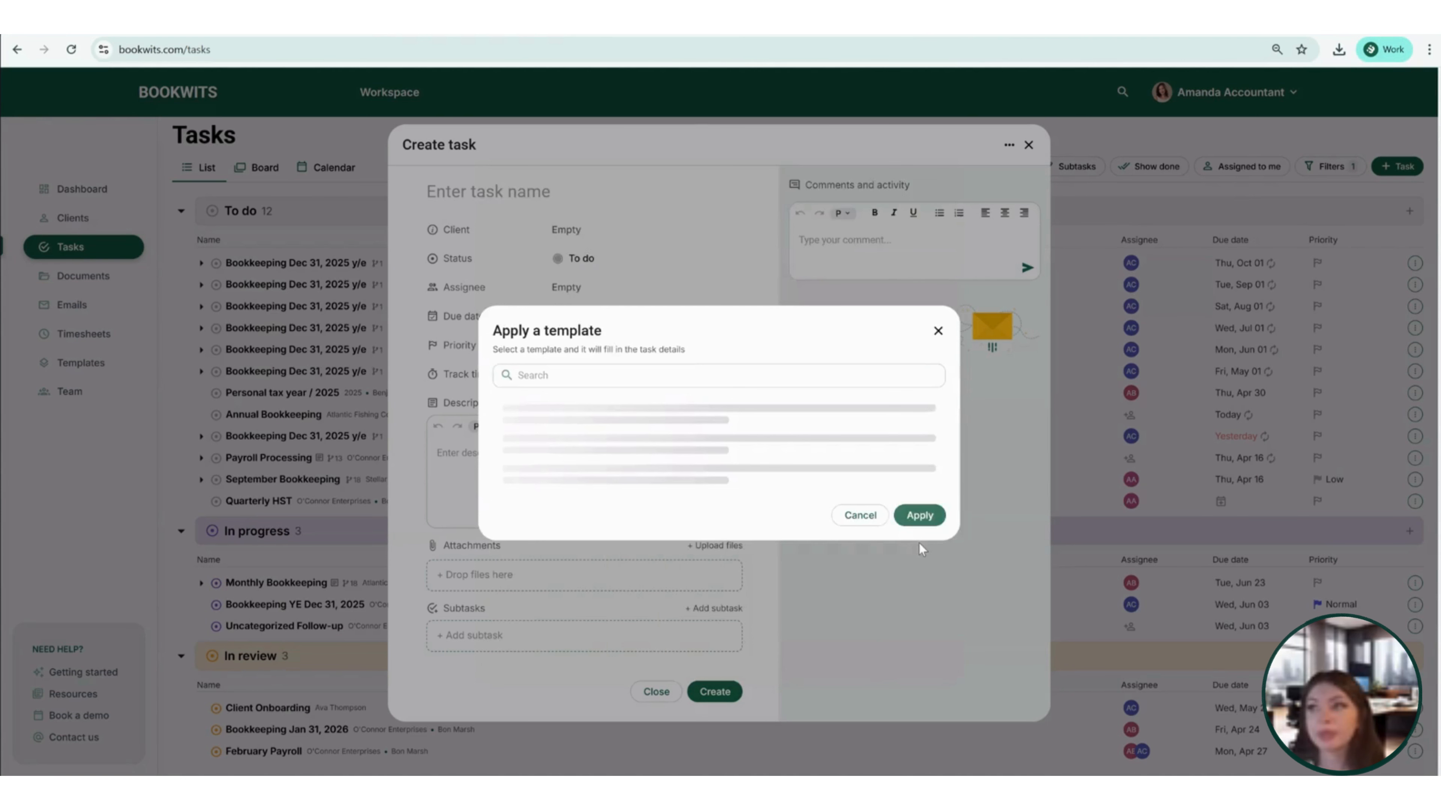
# Examine the templated task's description, subtasks and template-saving options, and close the new task without creating it.
pyautogui.scroll(-3, 519, 472)
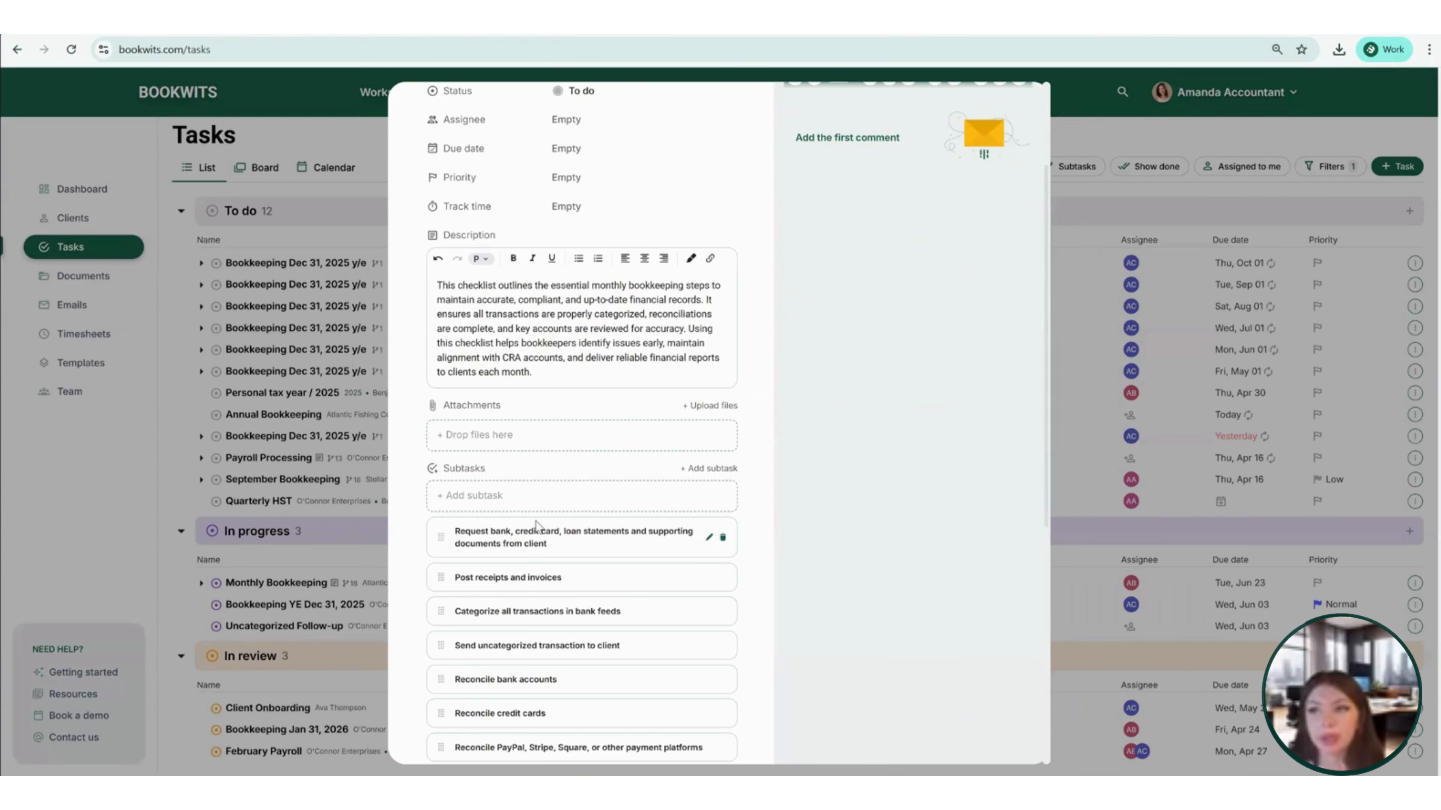
pyautogui.scroll(-6, 520, 472)
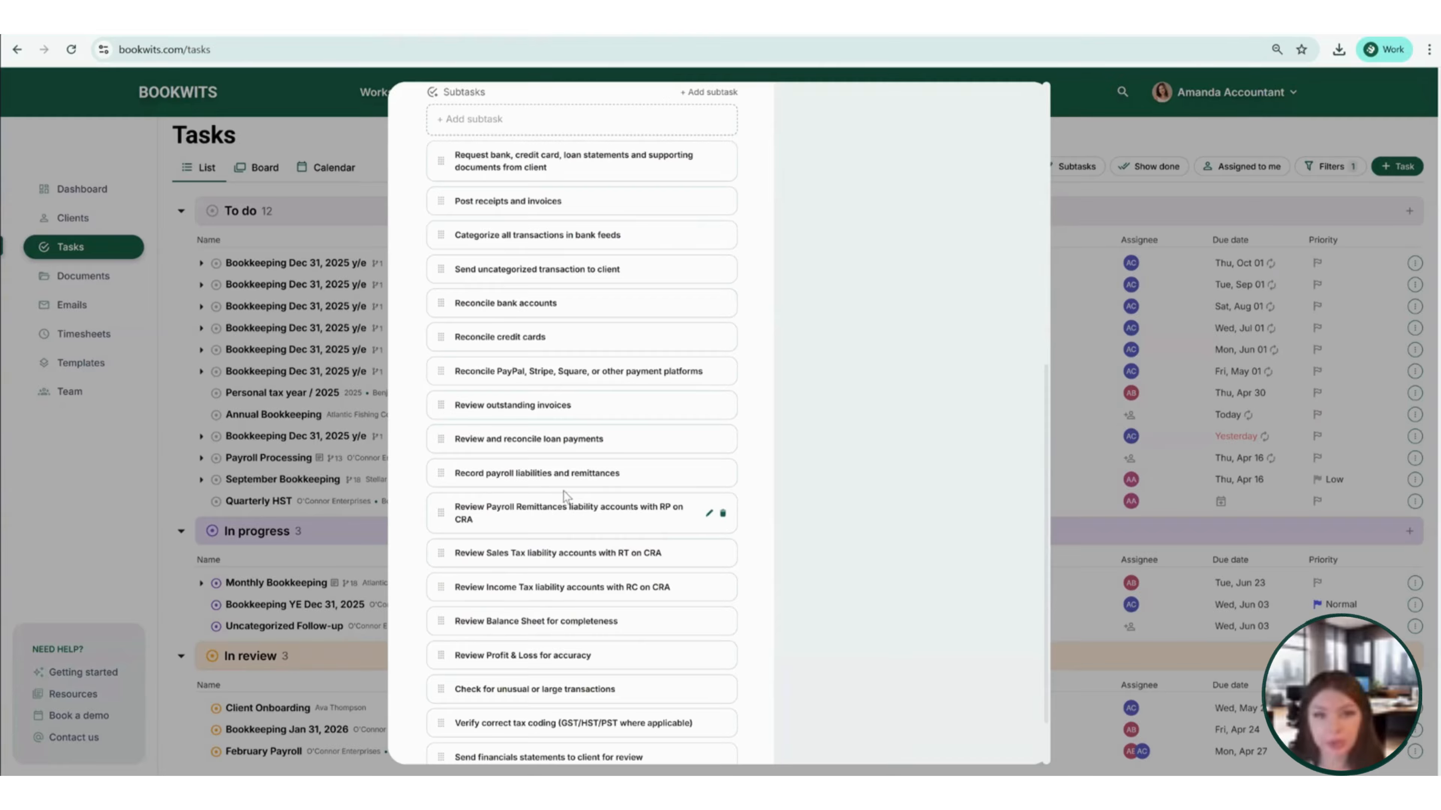
pyautogui.scroll(4, 633, 380)
pyautogui.scroll(5, 639, 370)
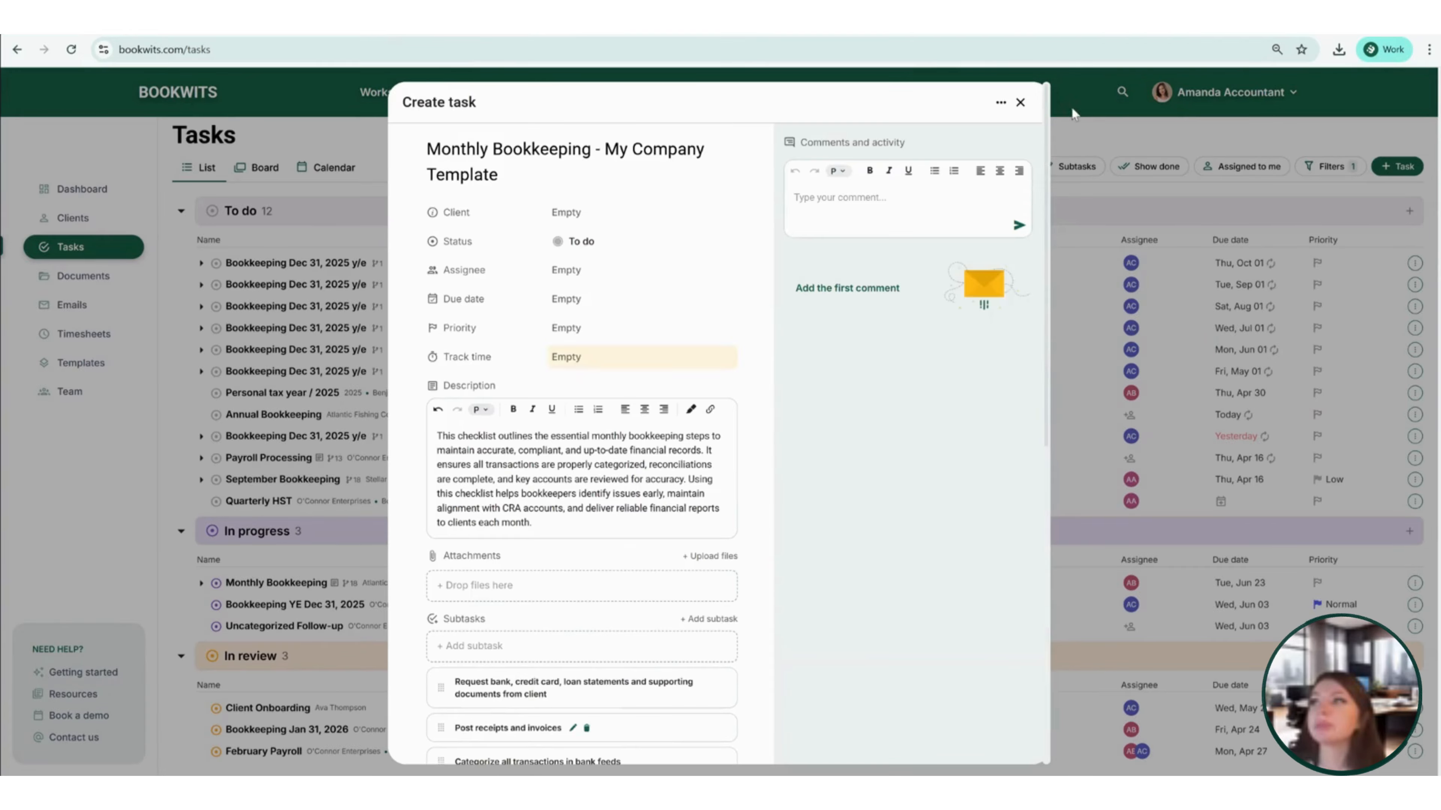
pyautogui.click(1001, 102)
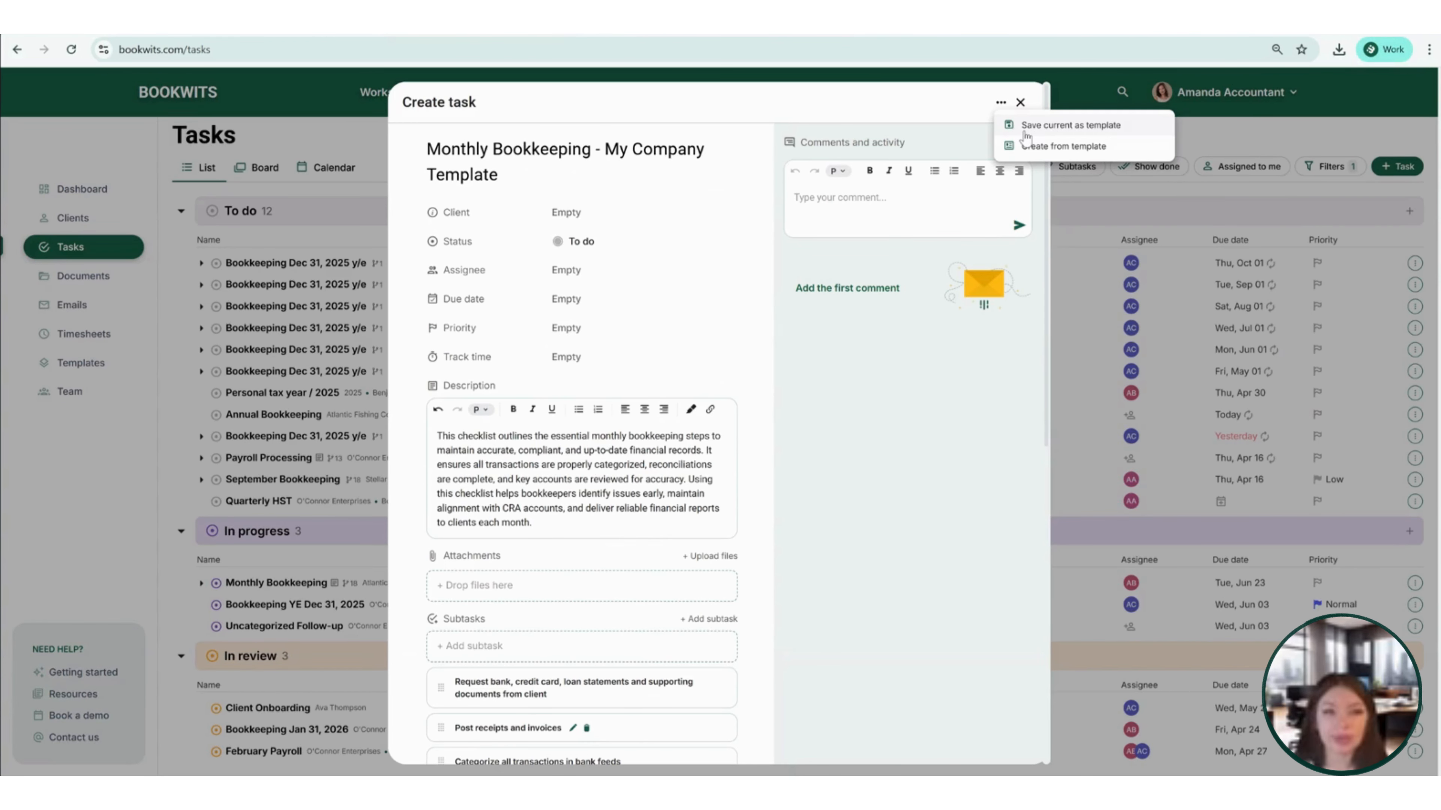
pyautogui.click(863, 316)
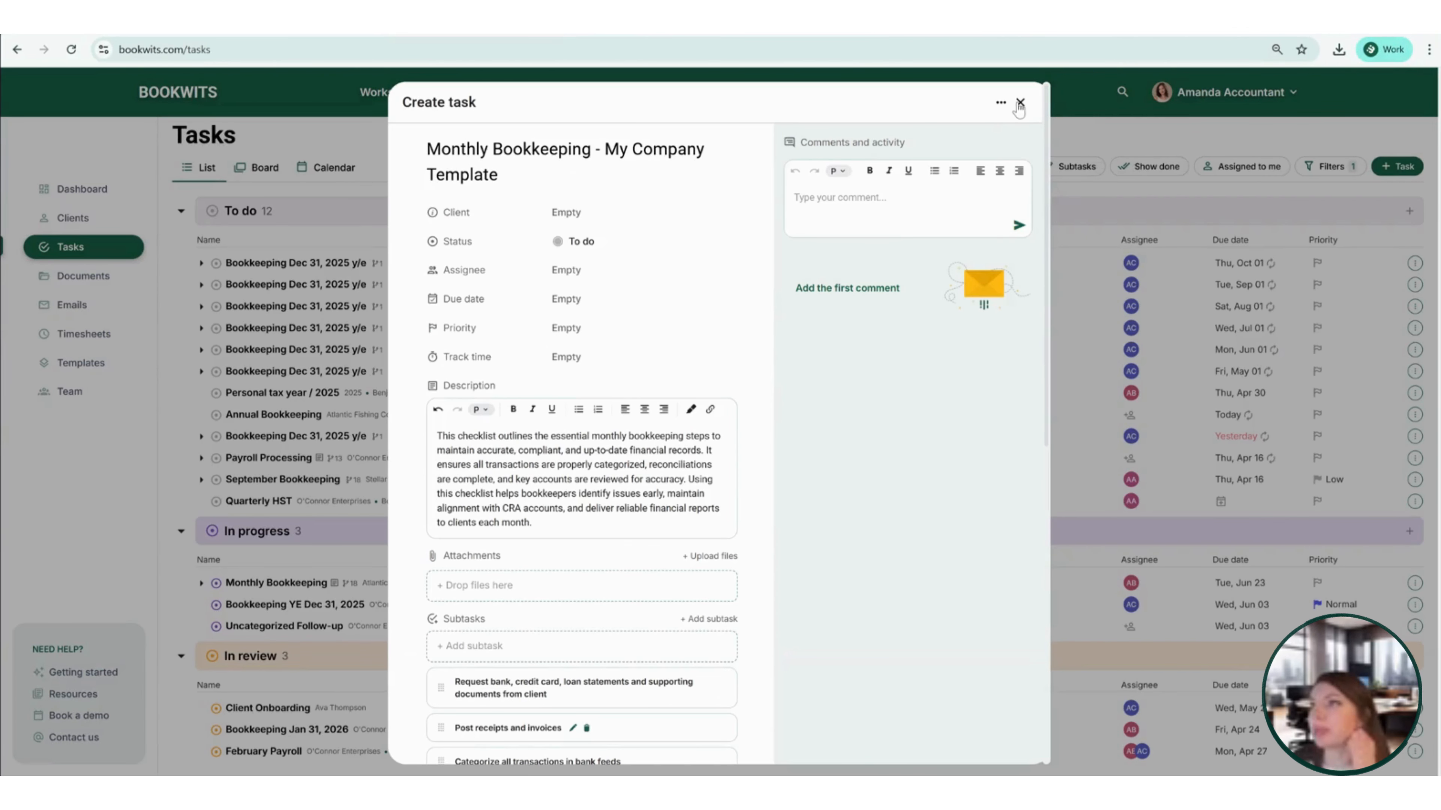
pyautogui.click(1020, 104)
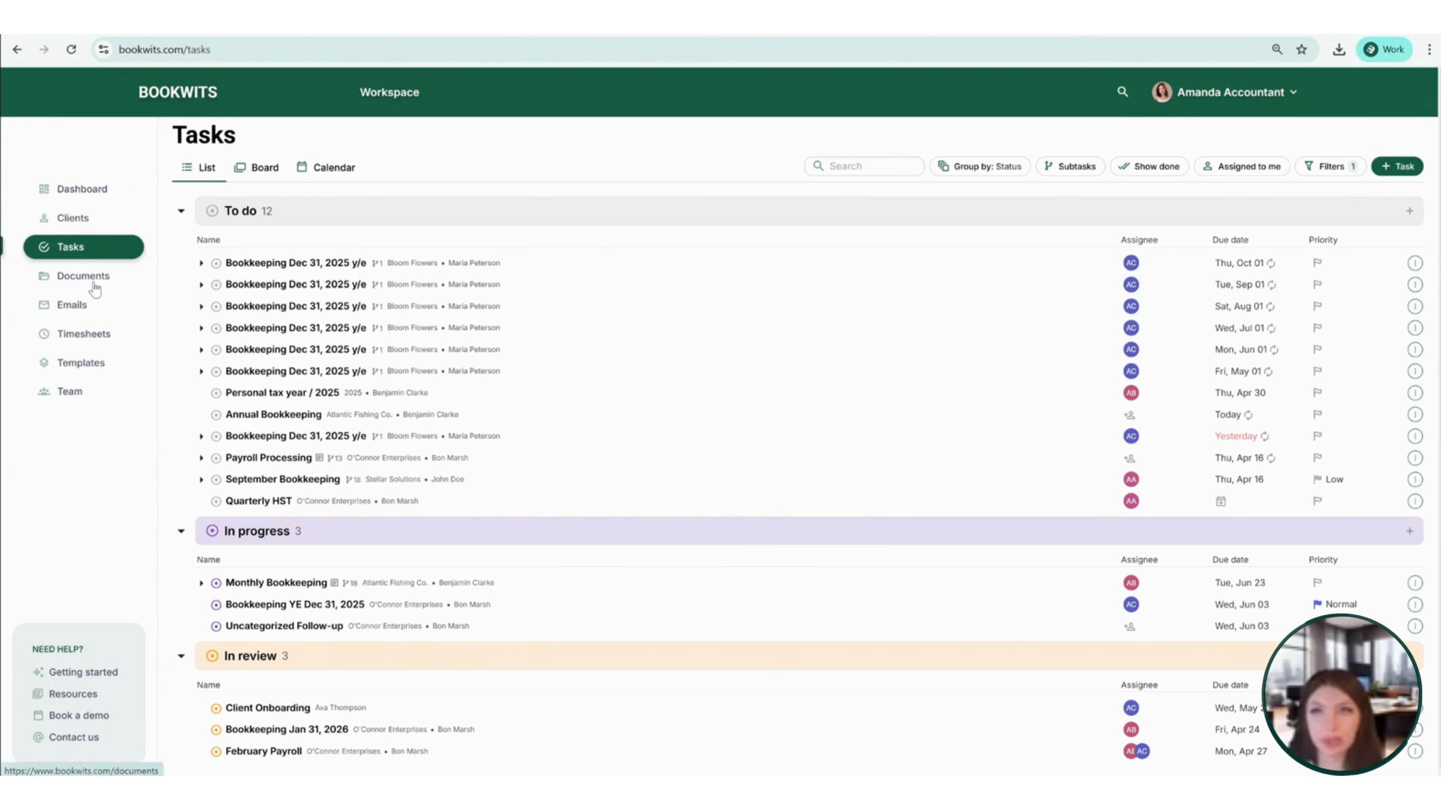
# Examine the Green Valley Ltd document folder's access settings, recipients and View/Edit roles without sharing it, and return to all files.
pyautogui.click(105, 281)
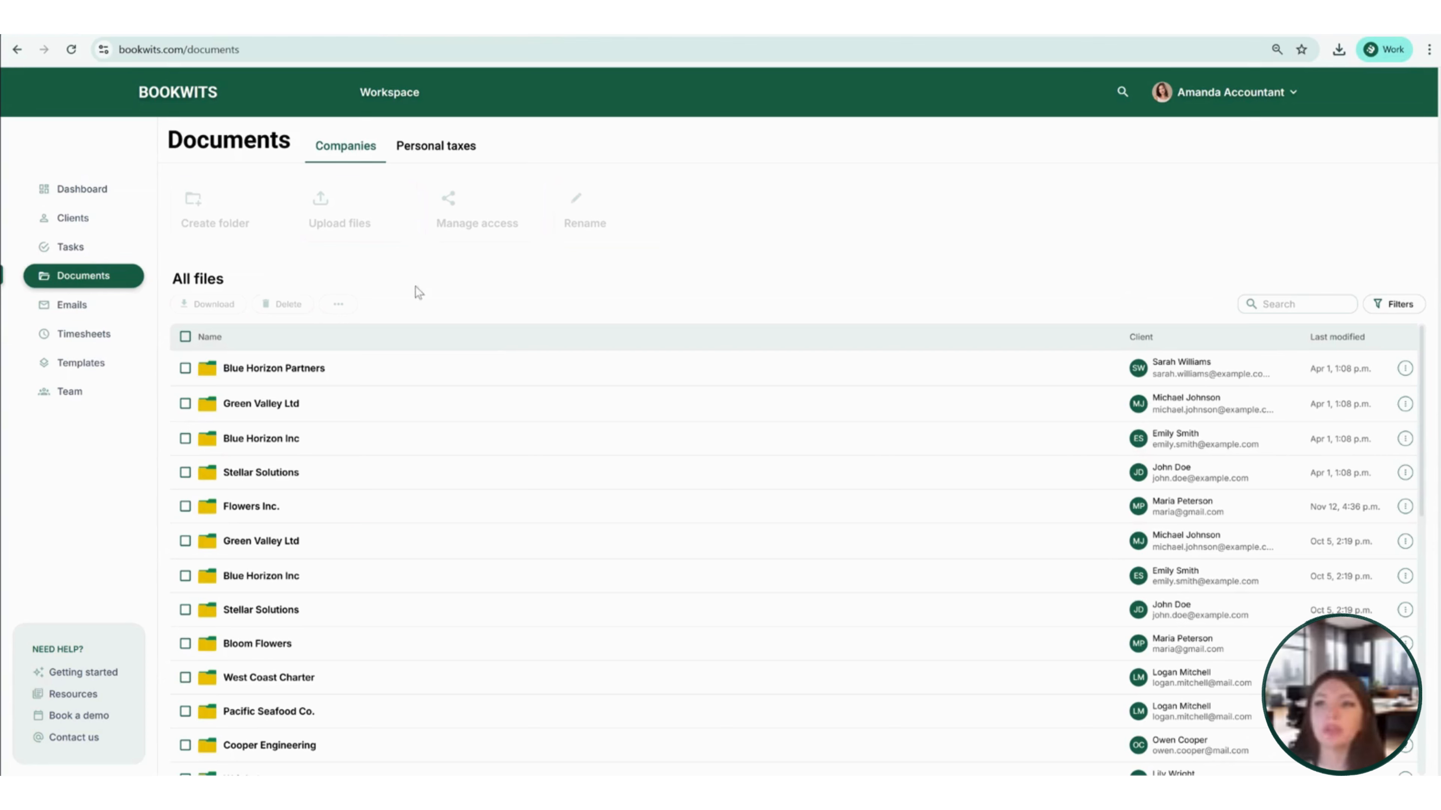
pyautogui.click(274, 406)
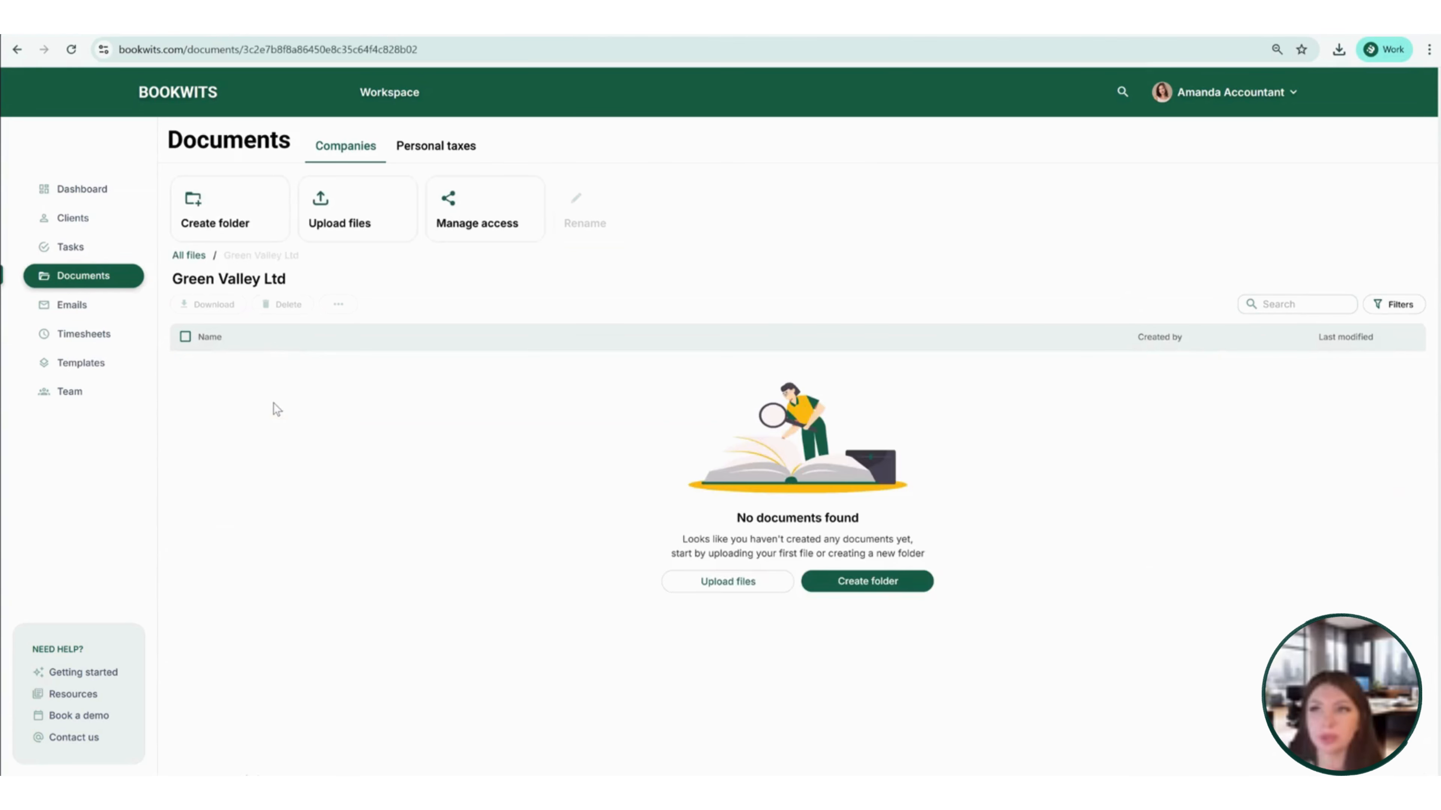
pyautogui.click(461, 214)
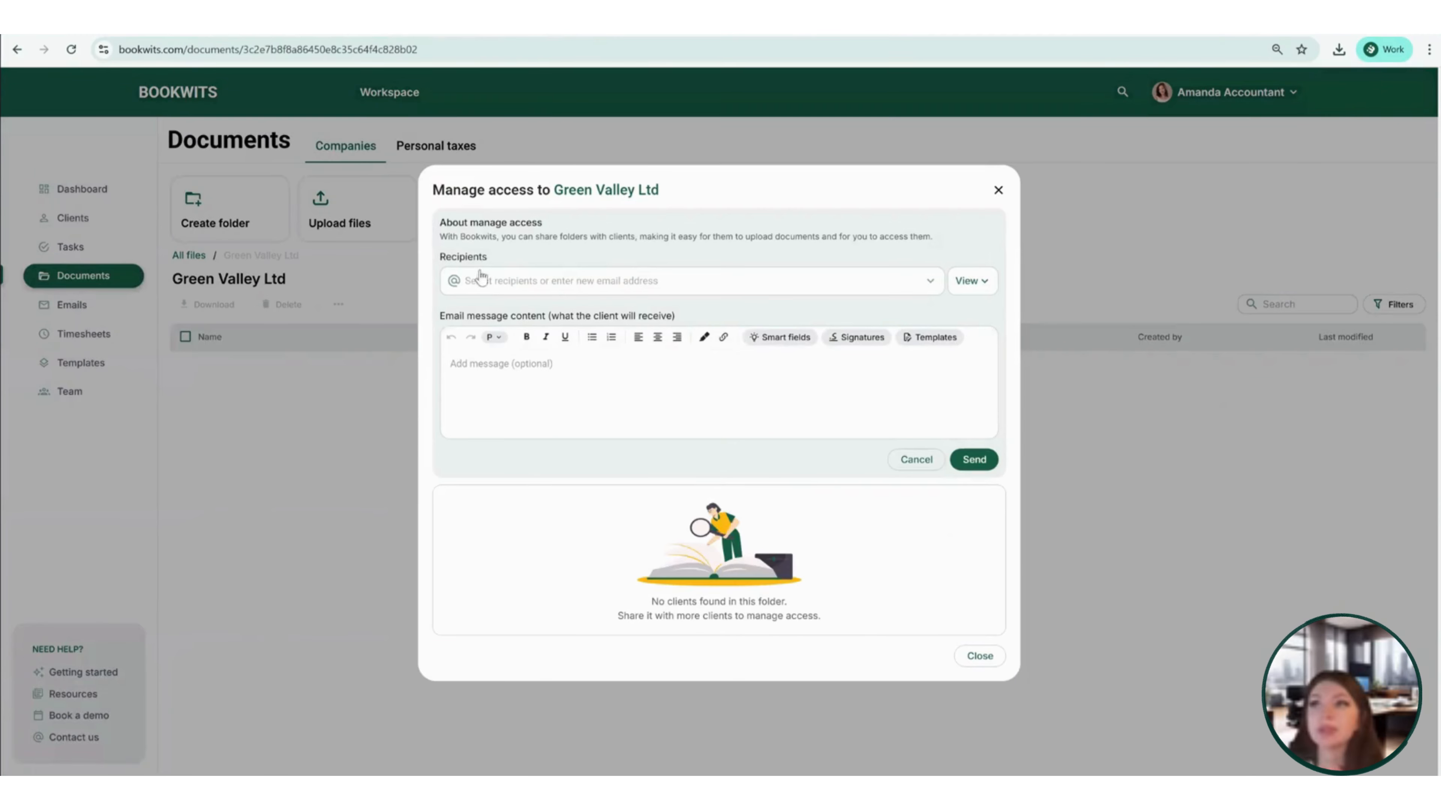
pyautogui.click(494, 284)
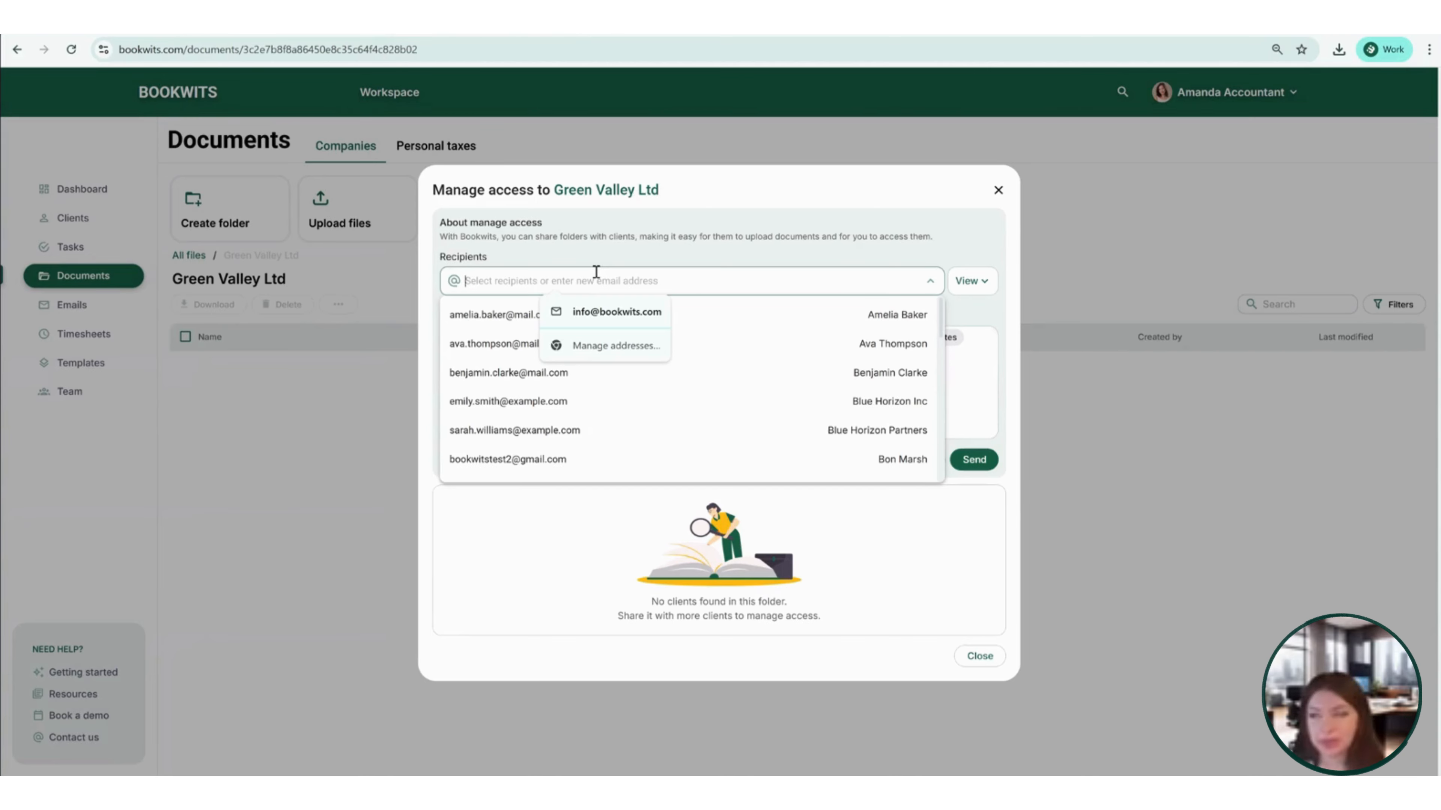
pyautogui.click(980, 289)
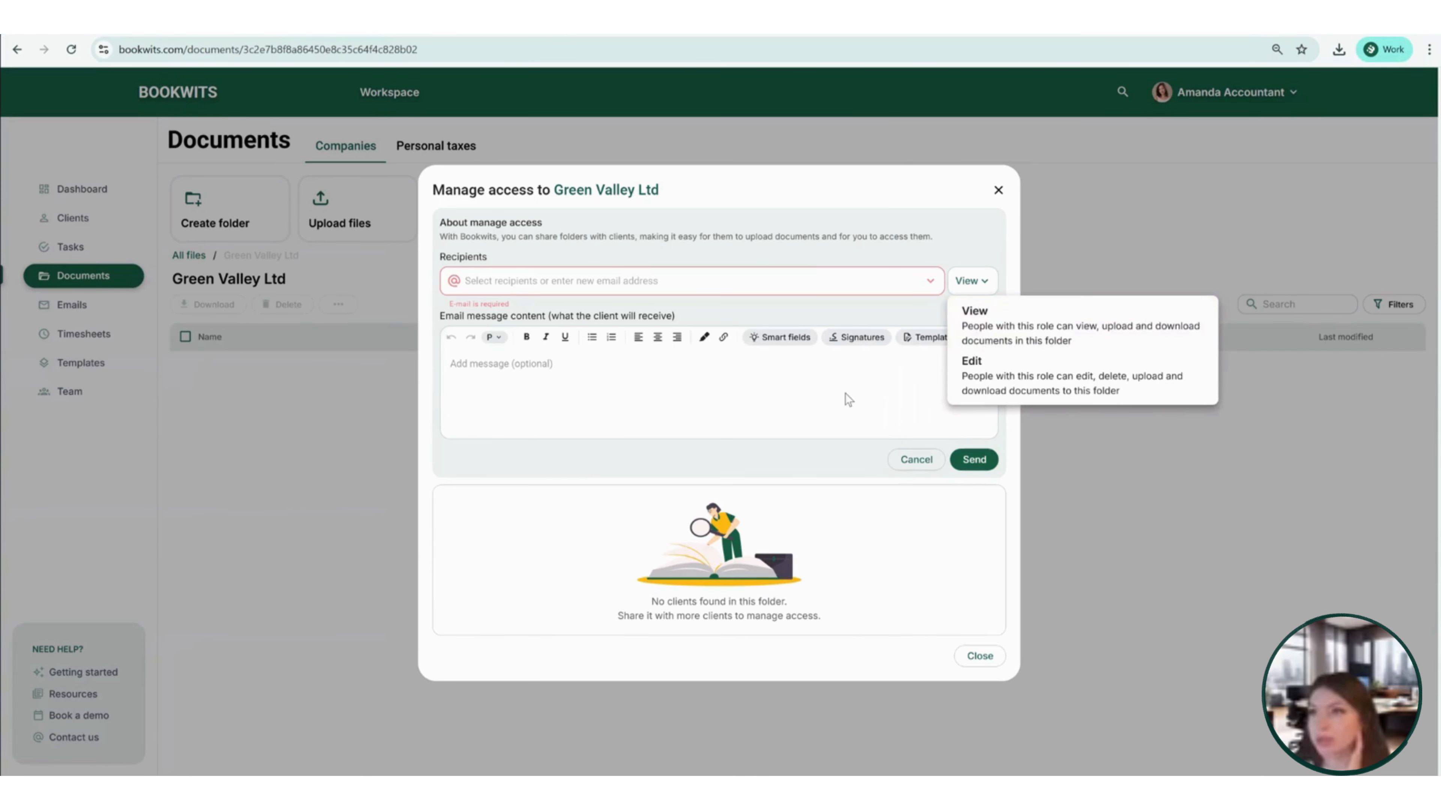
pyautogui.click(587, 372)
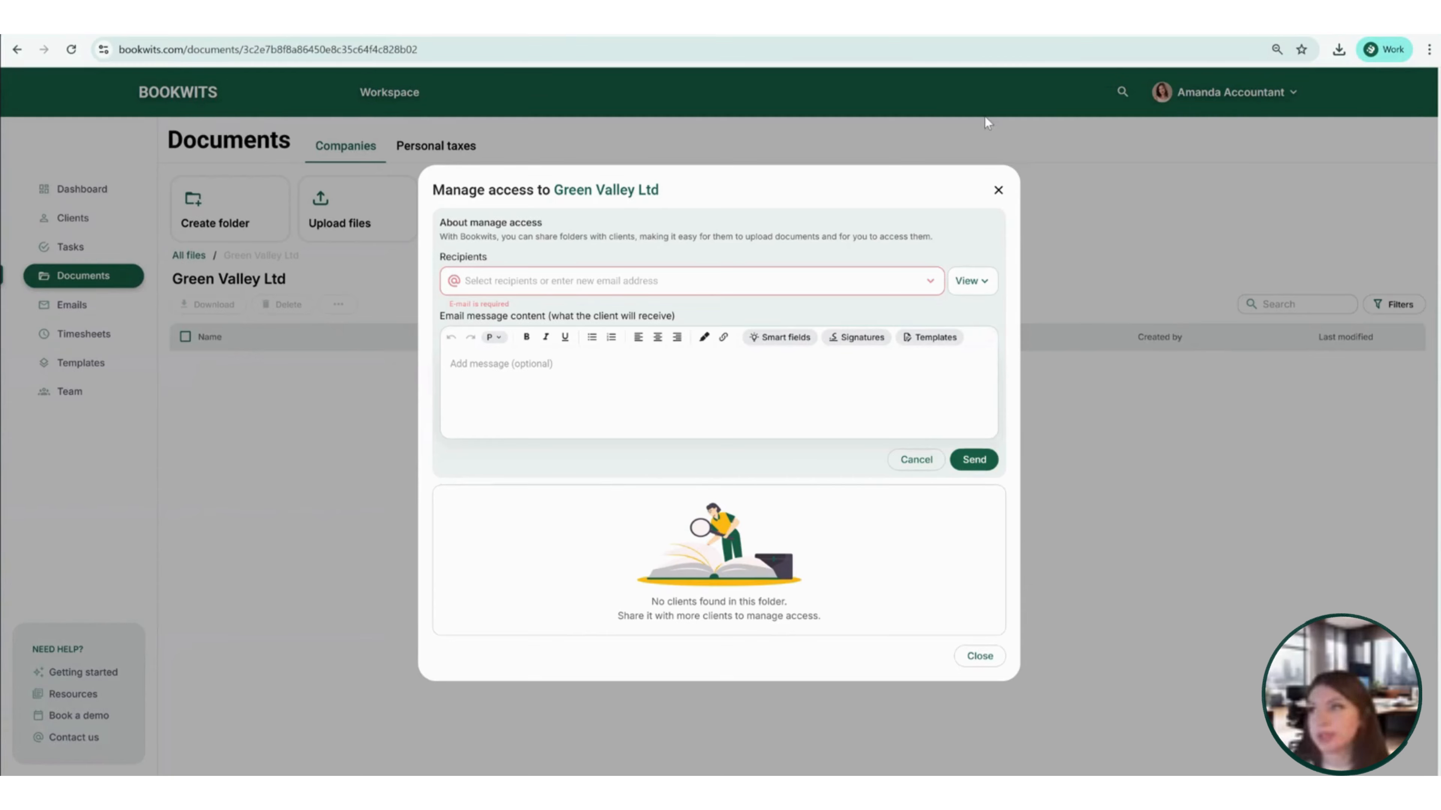
pyautogui.click(197, 263)
pyautogui.click(199, 256)
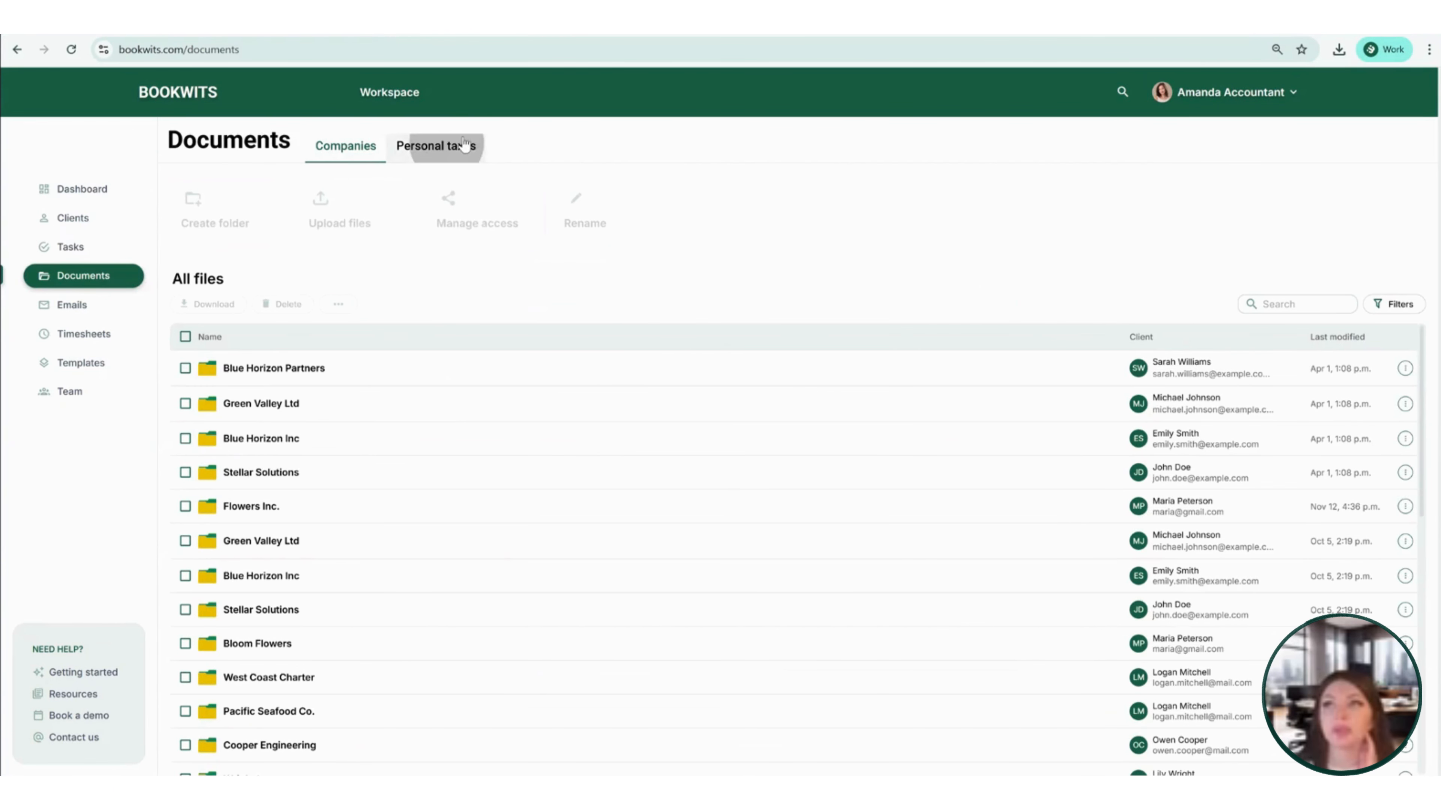
# Compare the personal tax and company document folders, looking inside one client's tax folder and the Blue Horizon Partners folder.
pyautogui.click(431, 152)
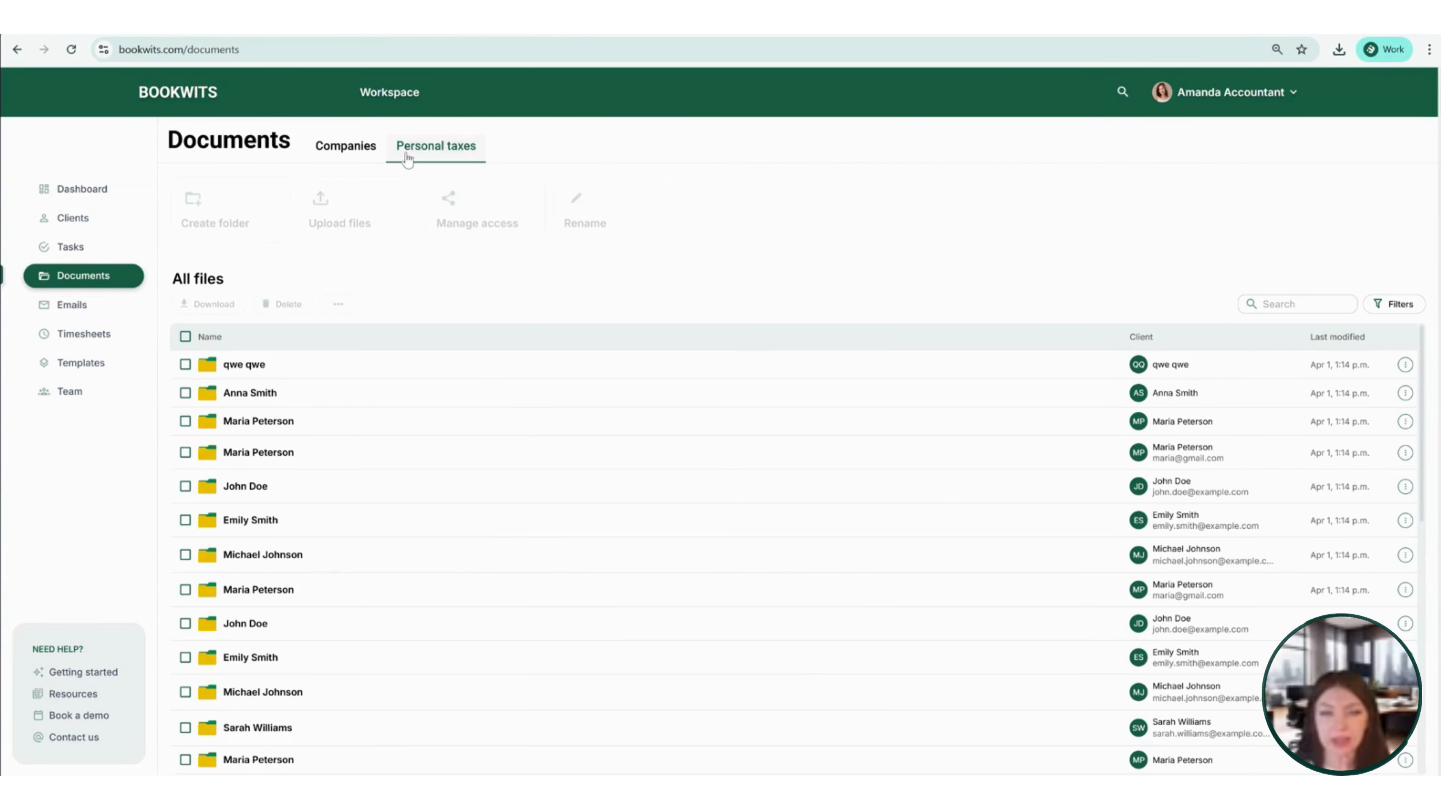
pyautogui.click(339, 155)
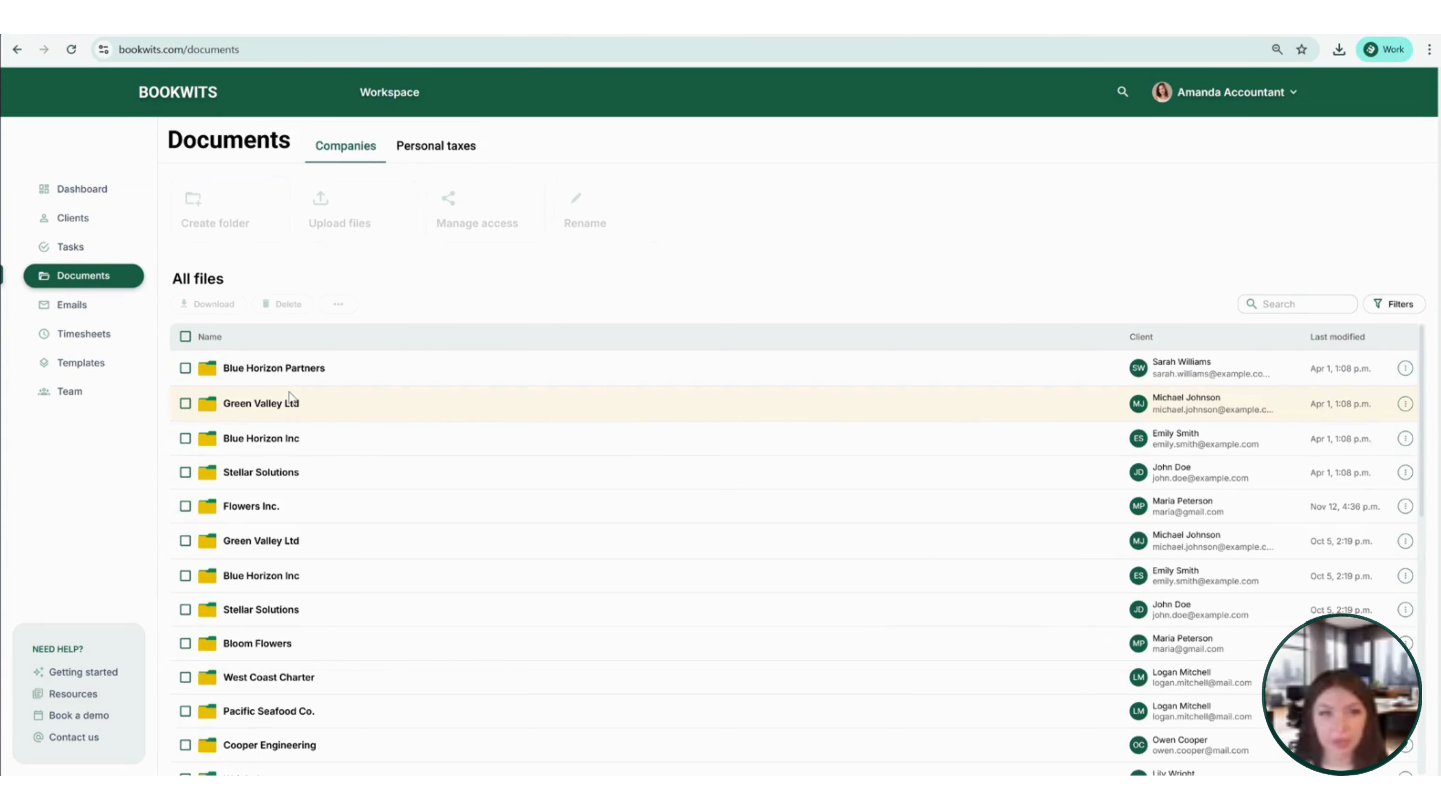
pyautogui.click(422, 162)
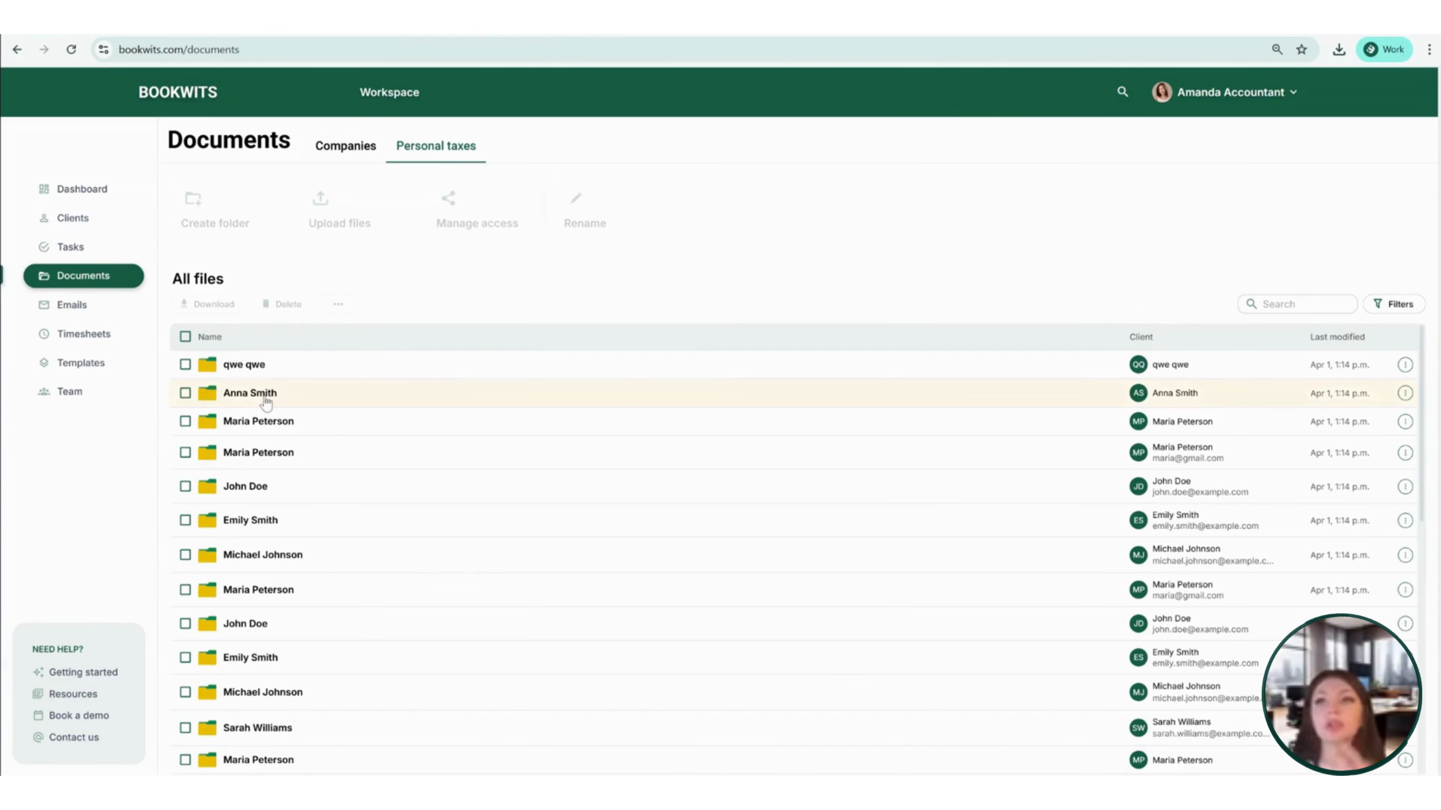
pyautogui.click(266, 397)
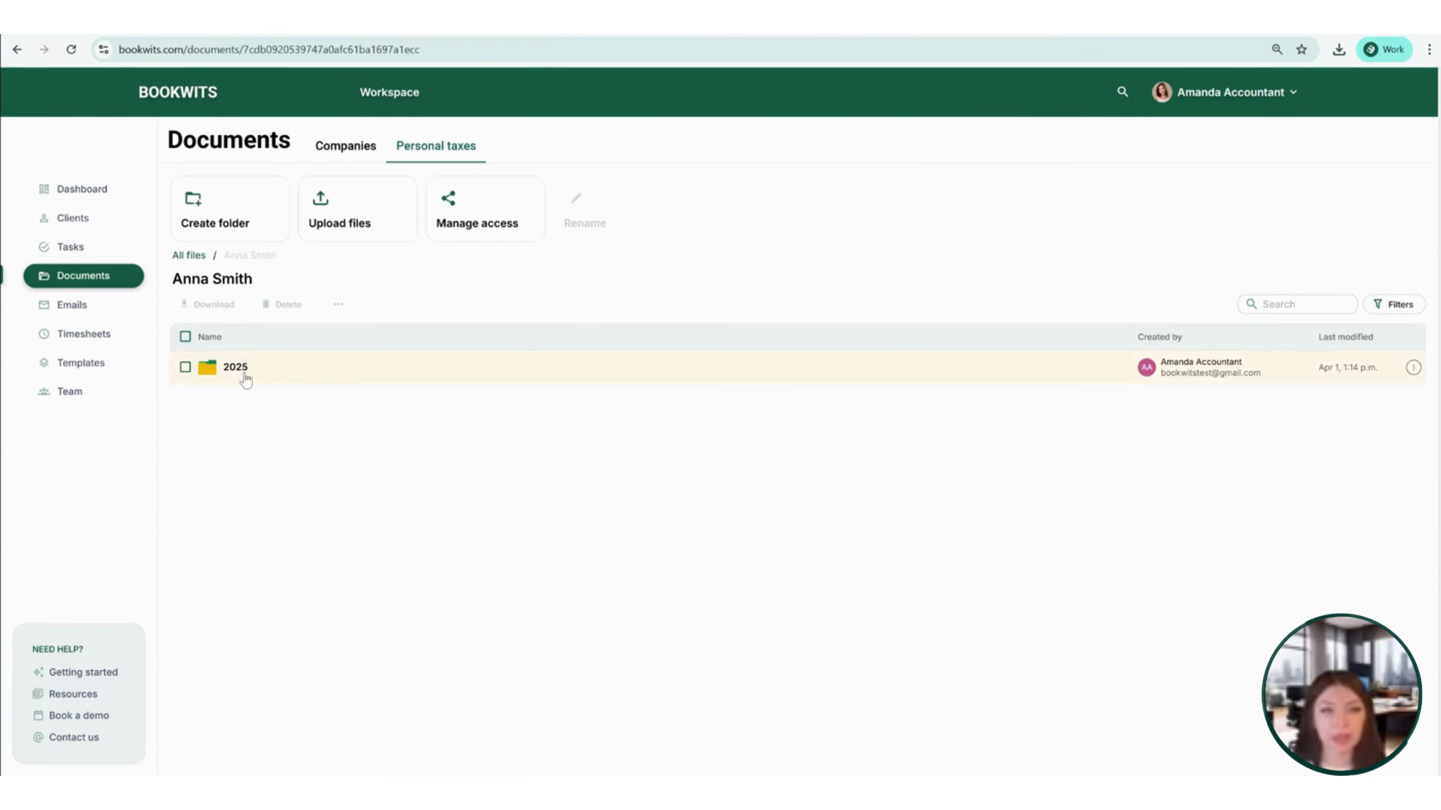
pyautogui.click(347, 152)
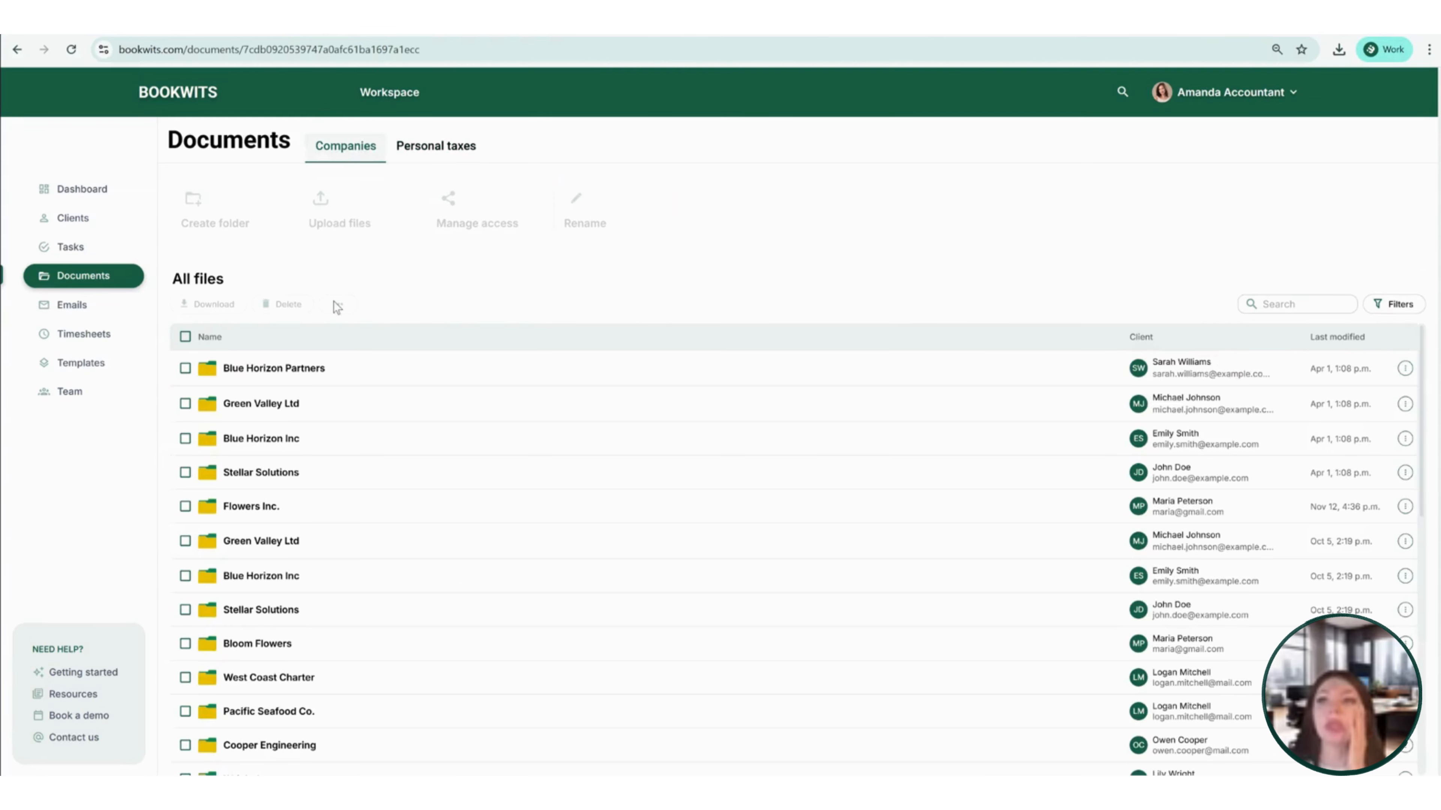
pyautogui.click(261, 372)
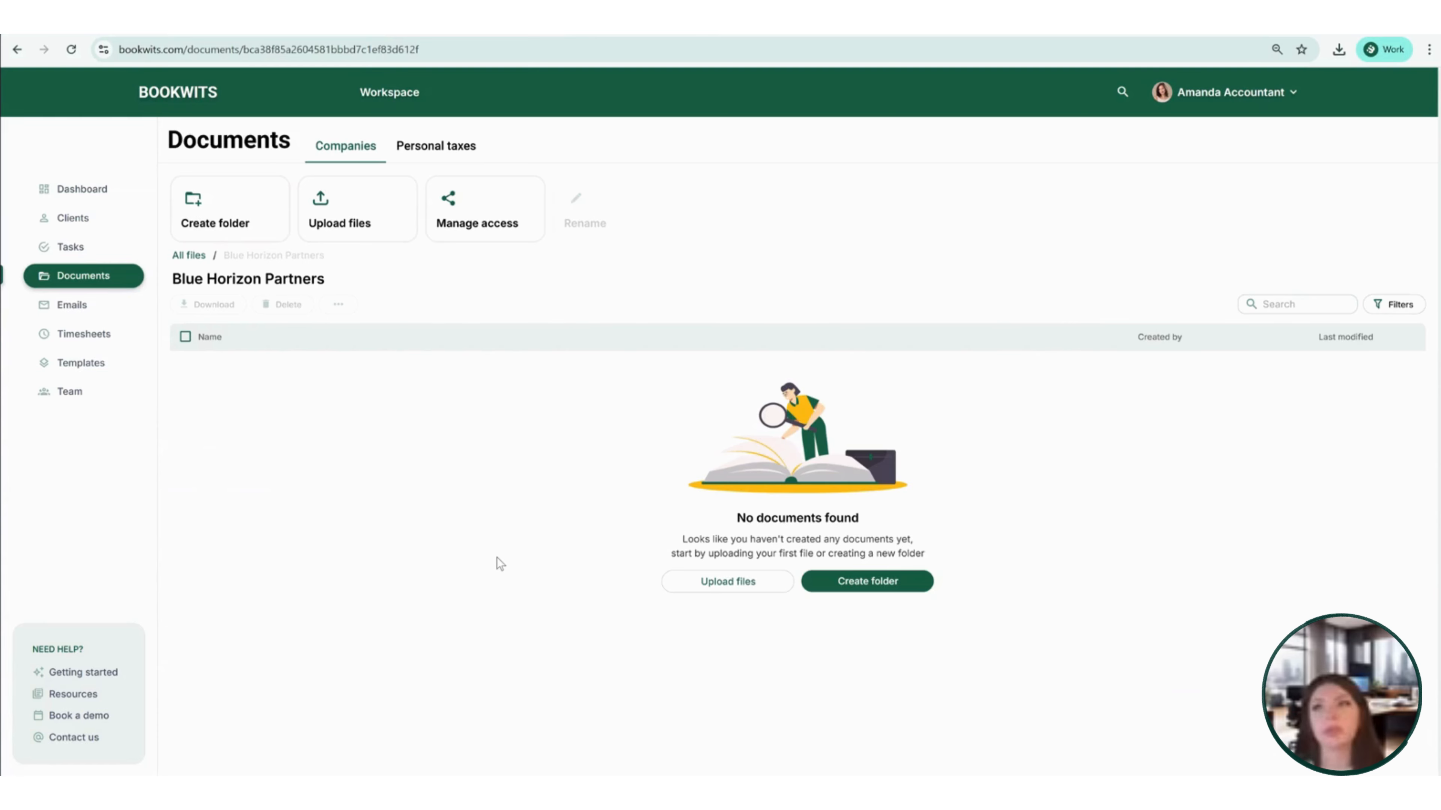
pyautogui.click(195, 254)
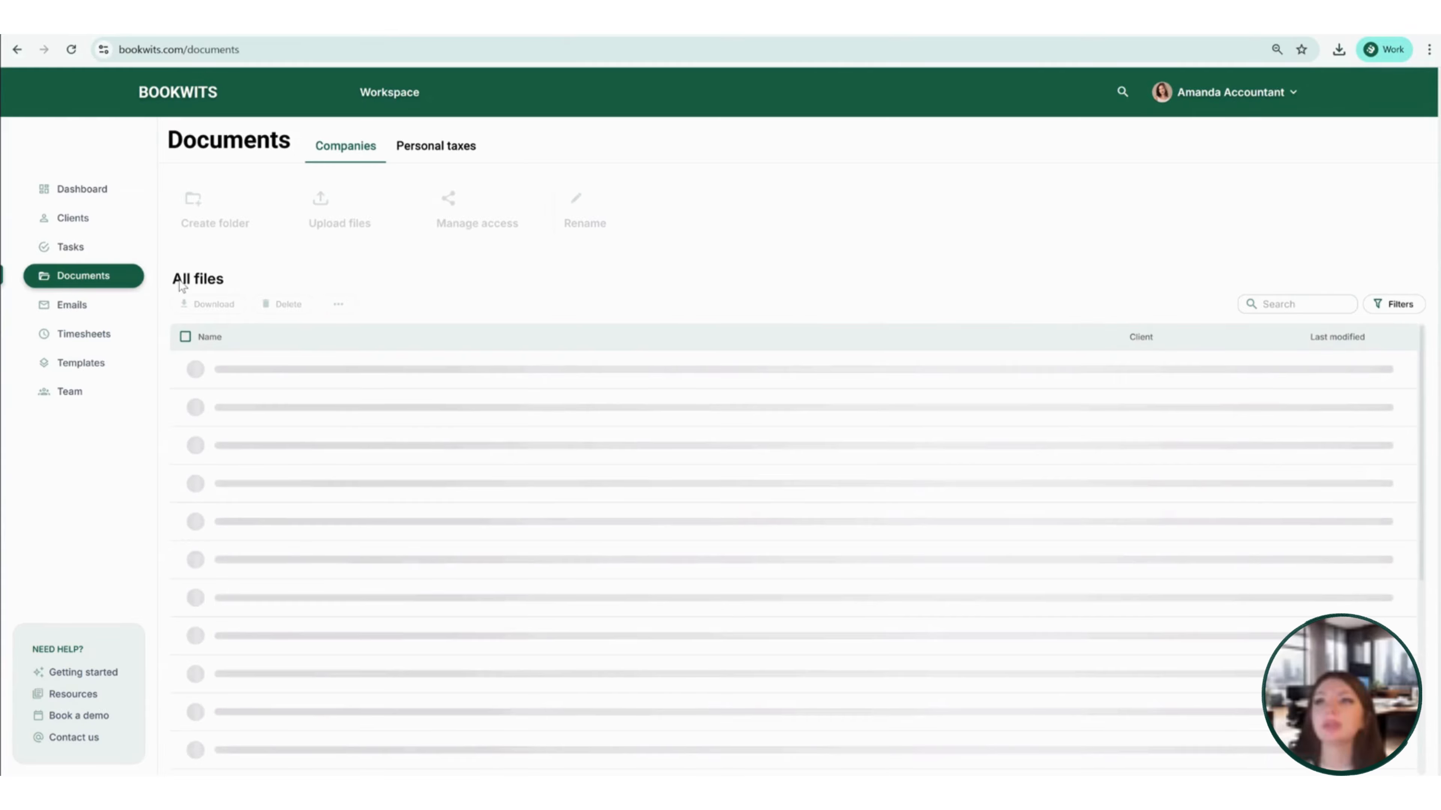
# Look through the email inbox, the email templates and the list of scheduled reminders.
pyautogui.click(72, 304)
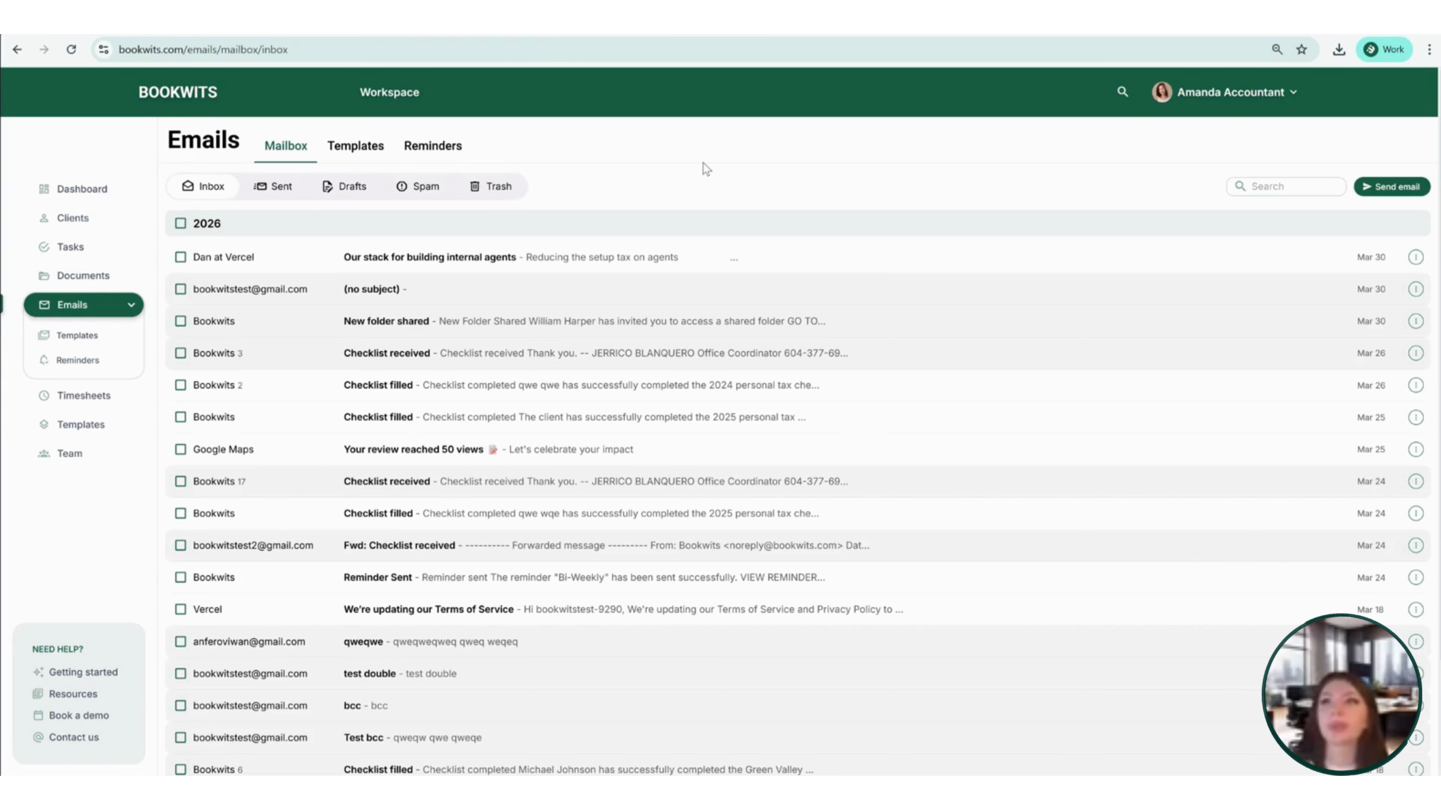
pyautogui.click(363, 146)
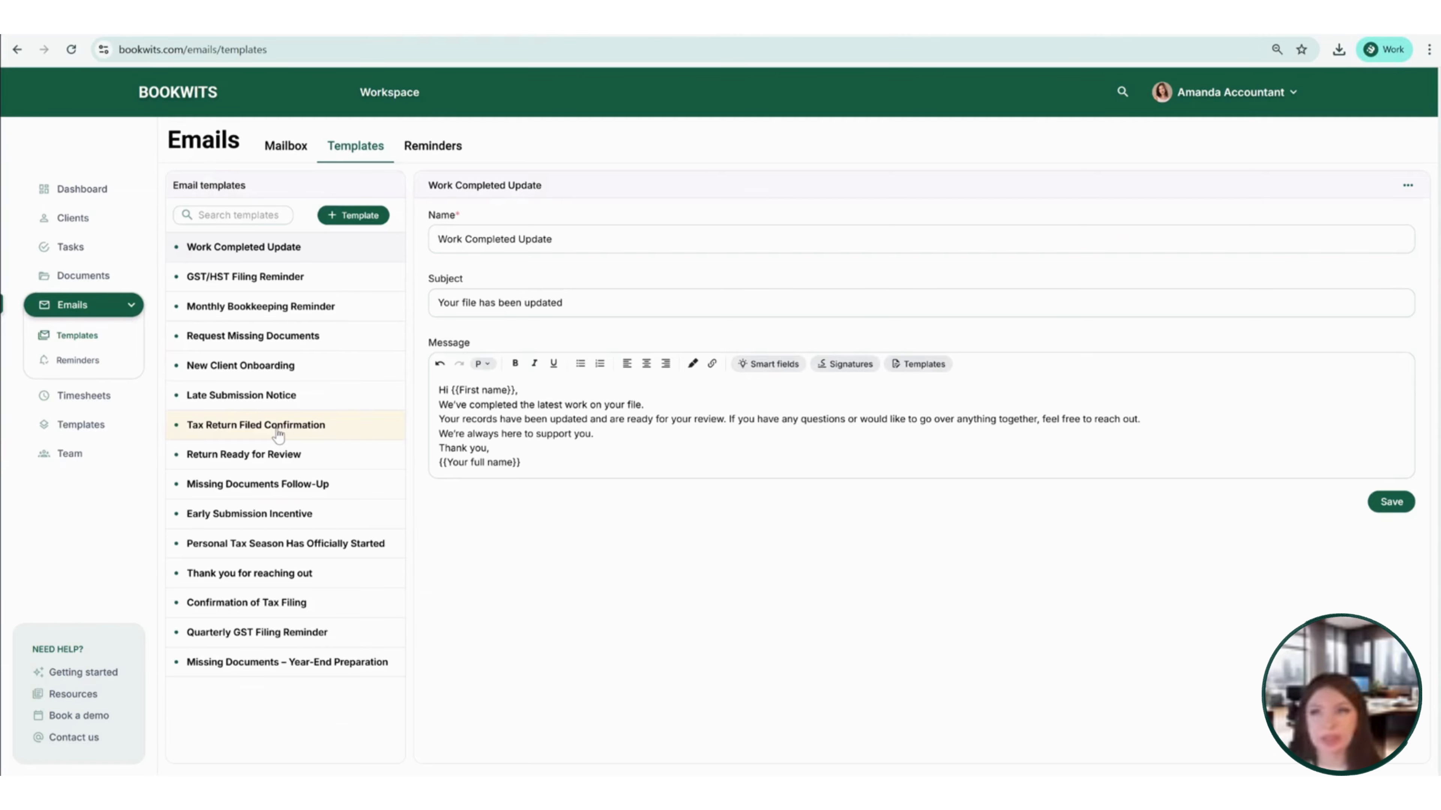
pyautogui.click(431, 153)
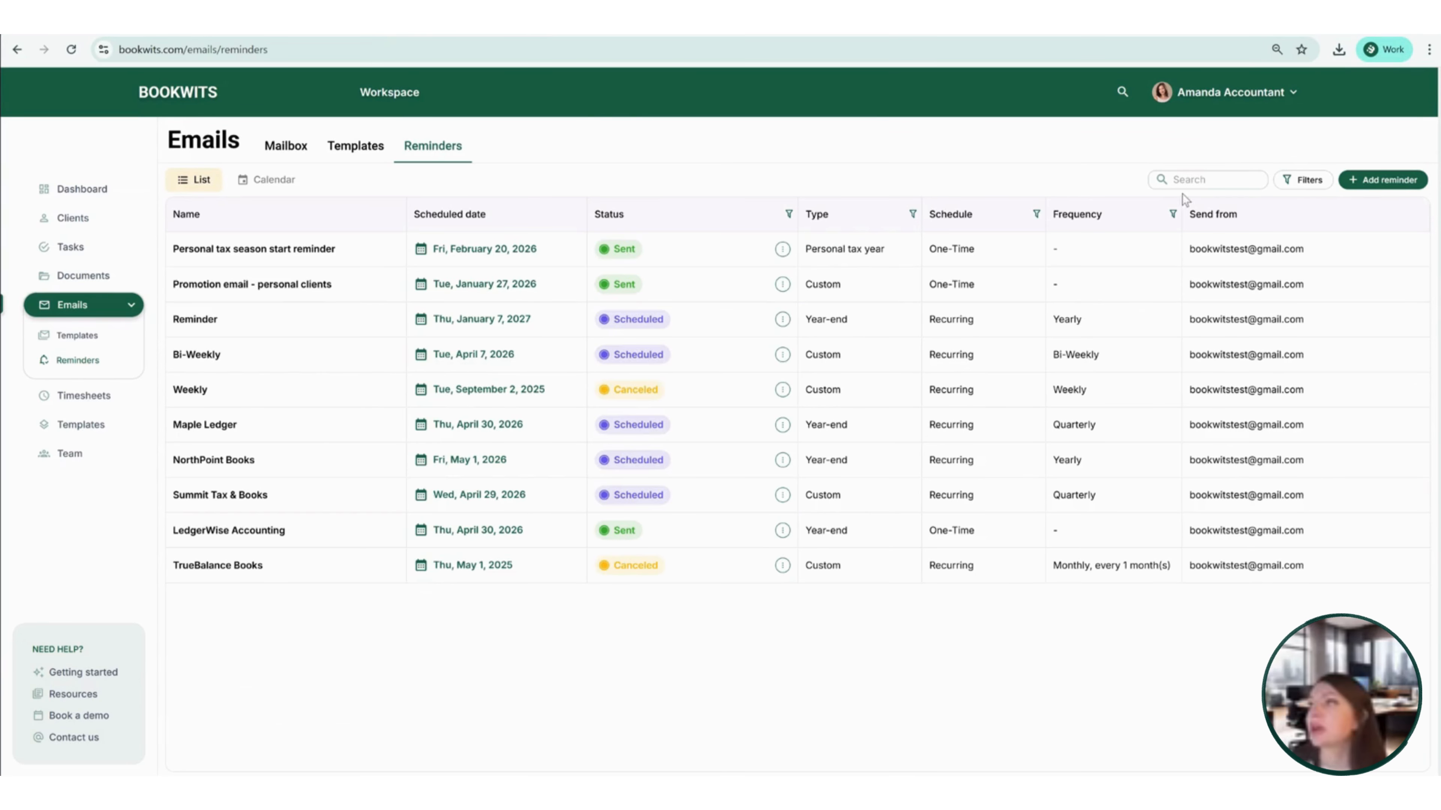
# Create a new email reminder with Reminder as its name, subject and message, and continue to its schedule.
pyautogui.click(1378, 188)
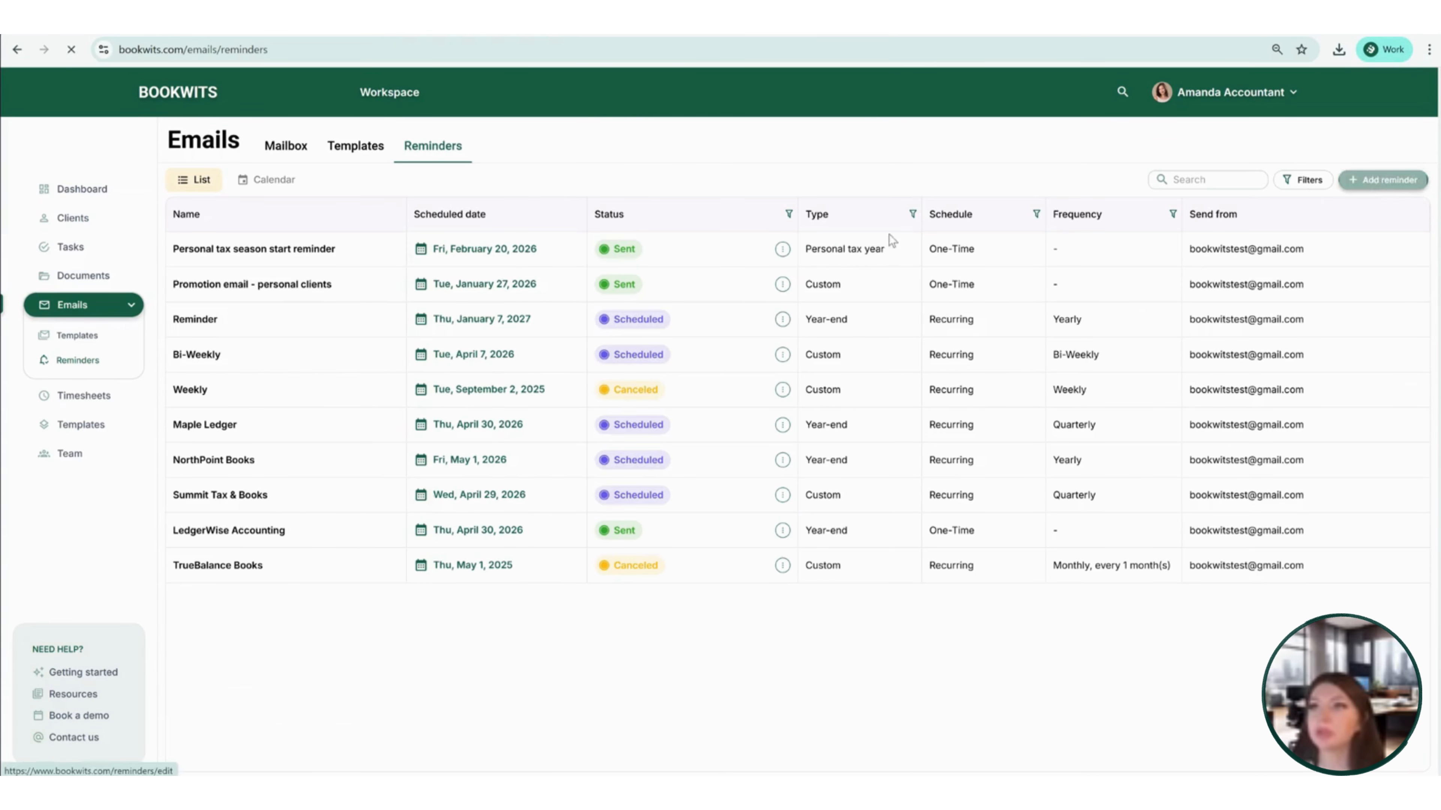
pyautogui.click(489, 439)
pyautogui.click(489, 439)
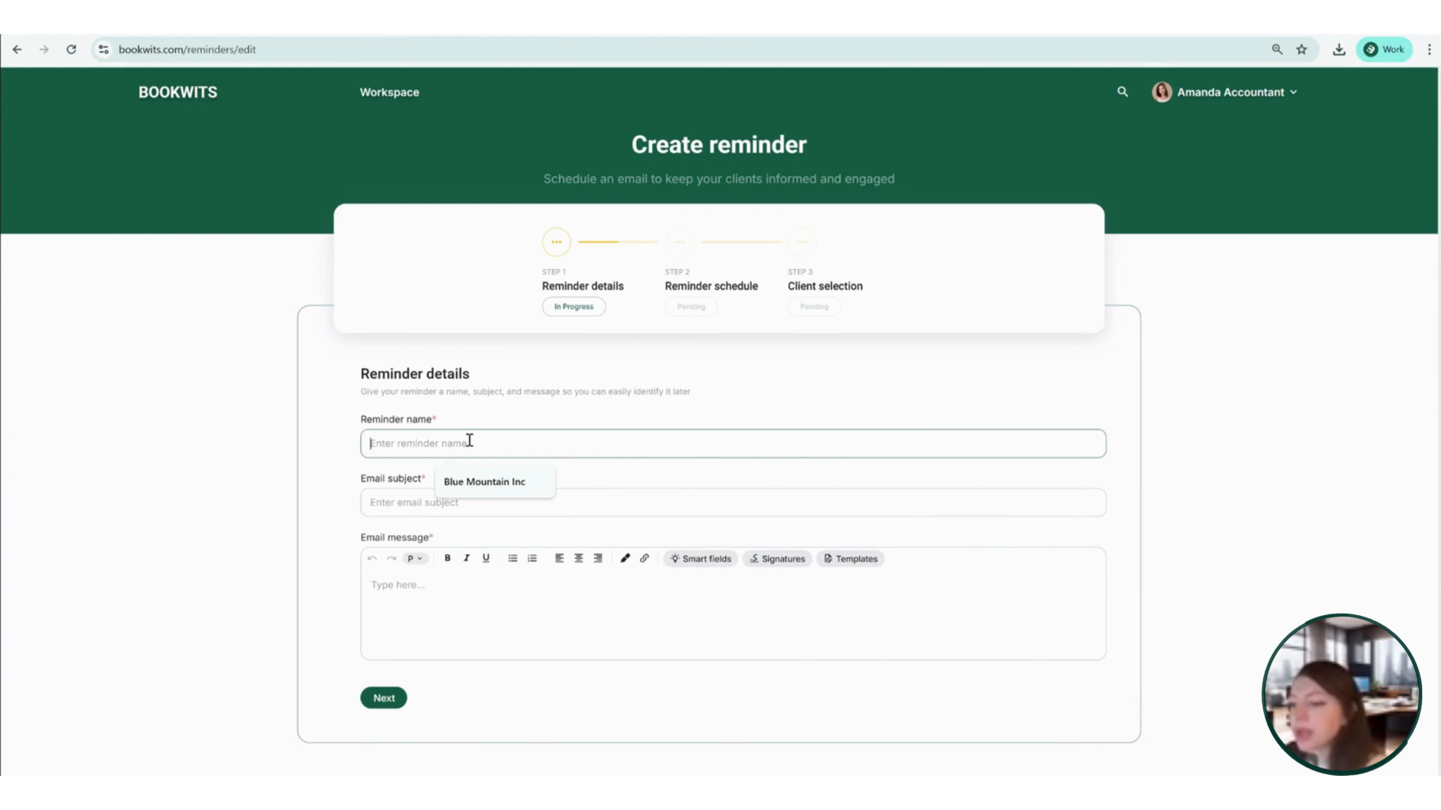
pyautogui.write('Reminder')
pyautogui.moveTo(468, 441); pyautogui.dragTo(352, 447)
pyautogui.hotkey('ctrl', 'c')
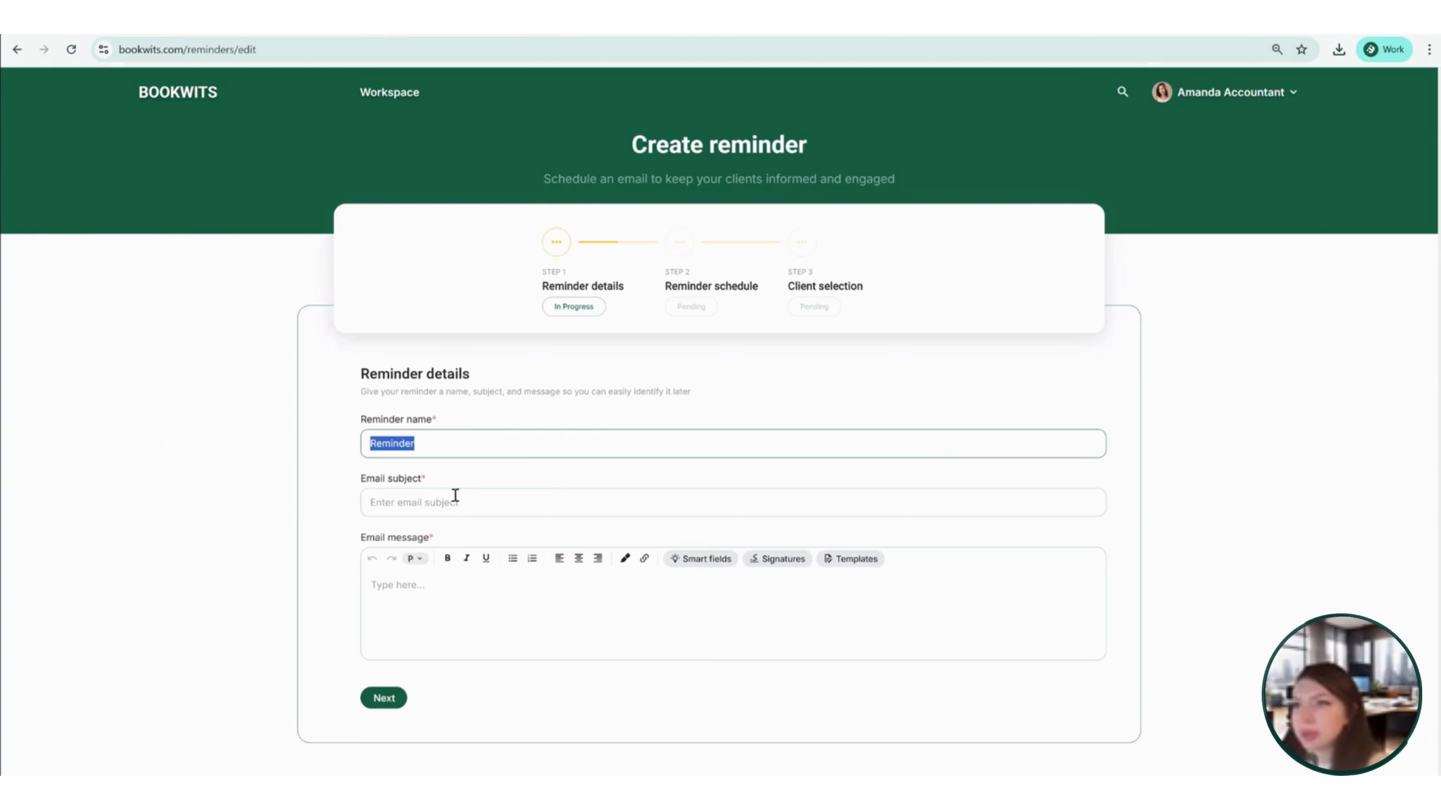
pyautogui.click(442, 510)
pyautogui.hotkey('ctrl', 'v')
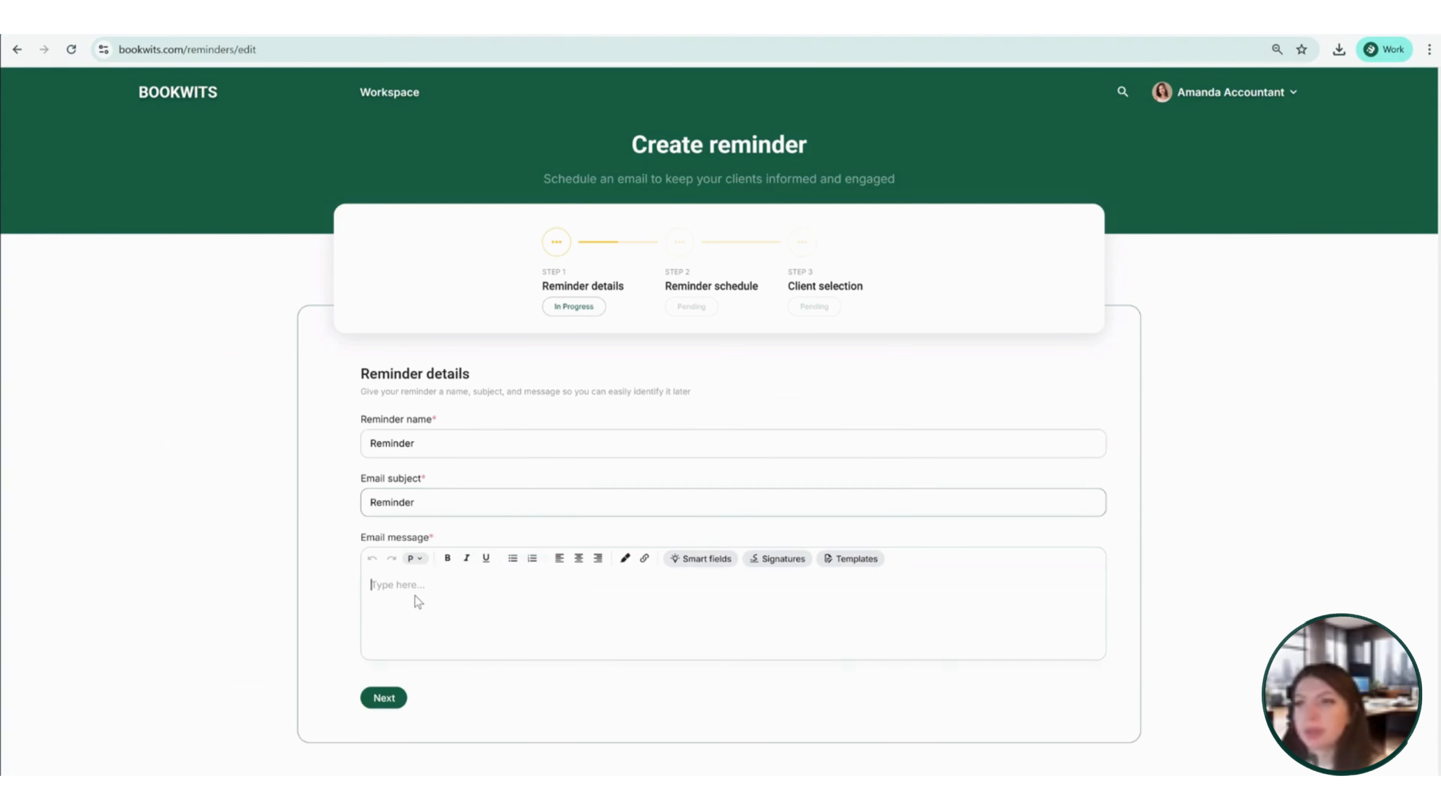
pyautogui.hotkey('ctrl', 'v')
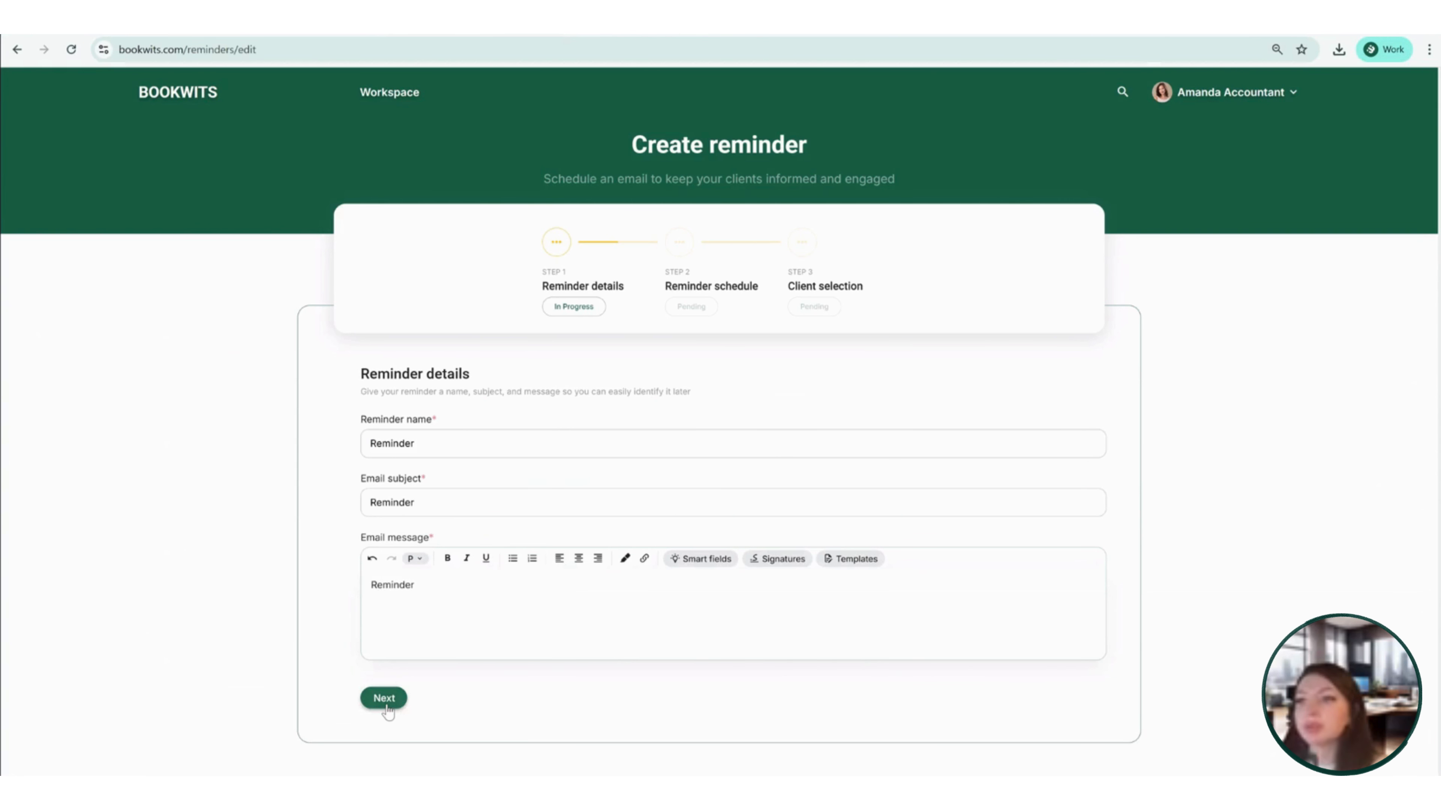
pyautogui.click(385, 700)
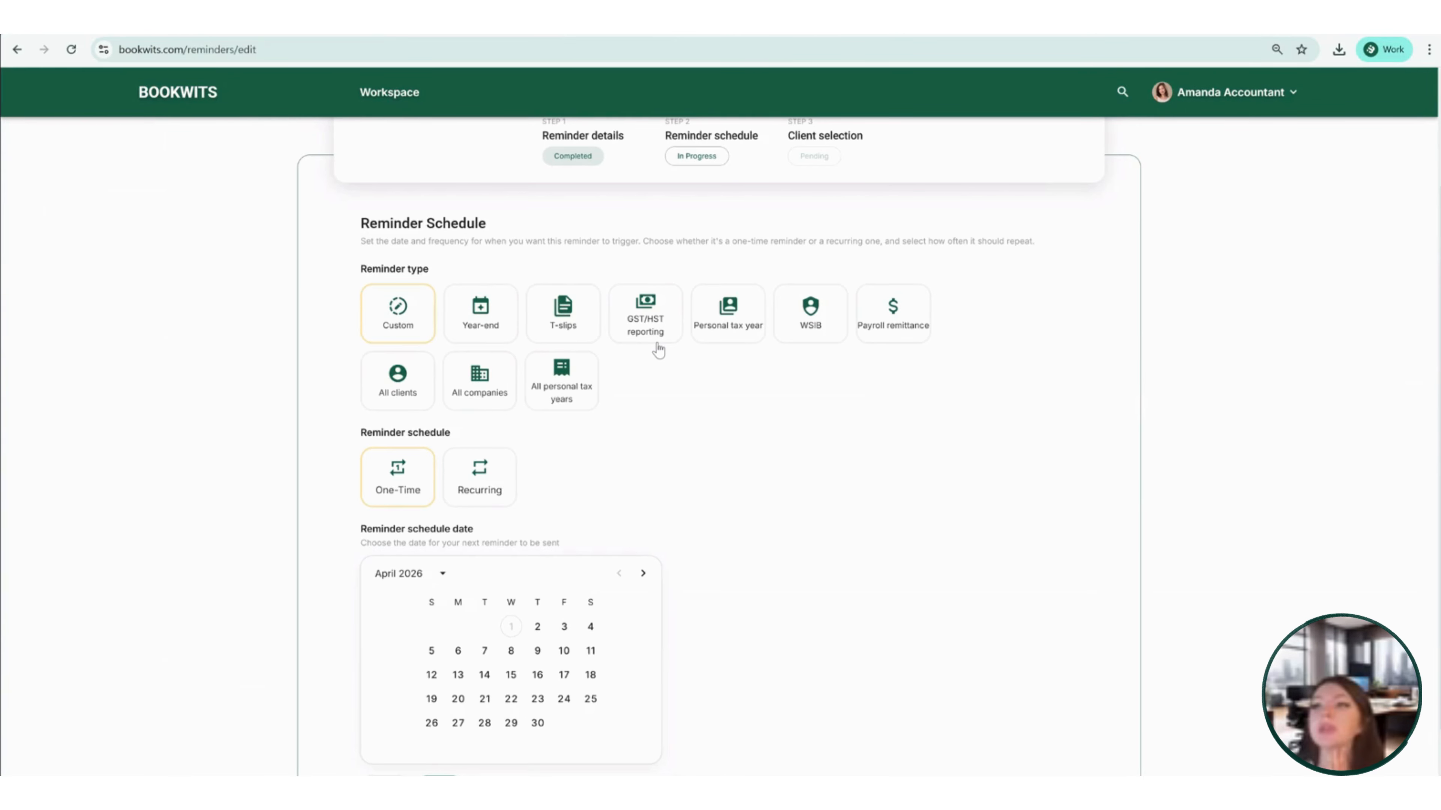
# Set the reminder to year-end type, recurring yearly, December (12) corporate year-end, scheduled for April 3, 2026, and continue to client selection.
pyautogui.click(481, 308)
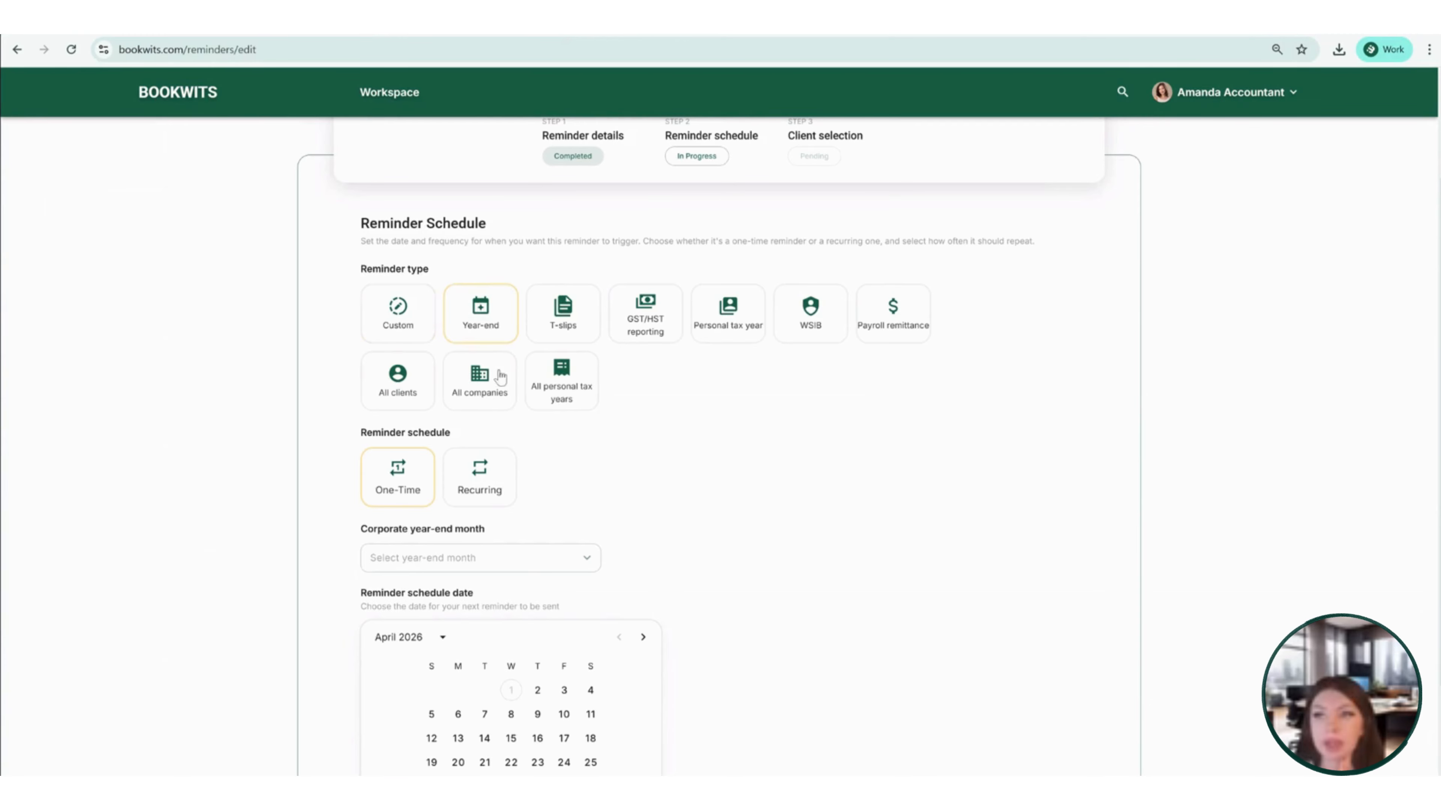
pyautogui.scroll(-1, 539, 423)
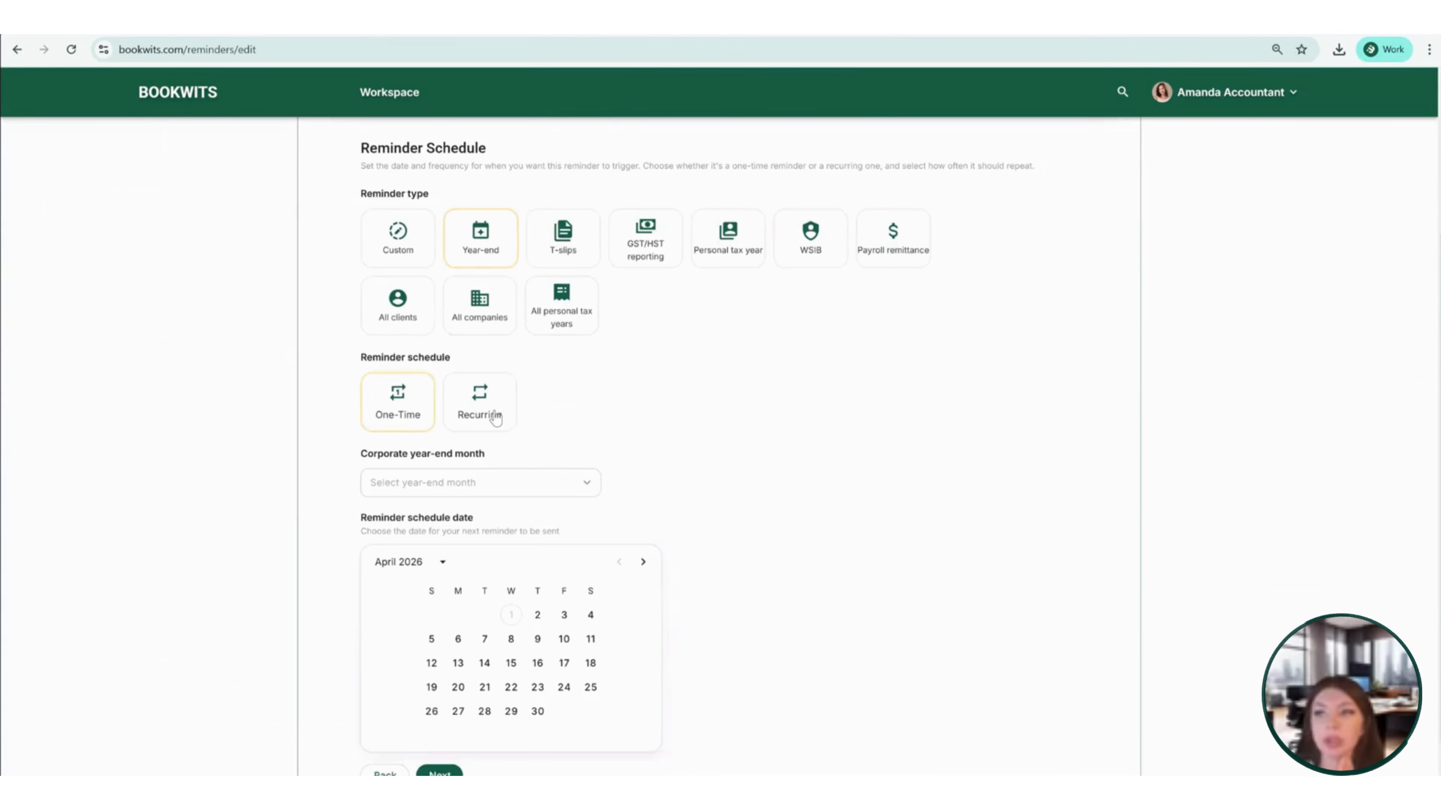
pyautogui.click(493, 414)
pyautogui.scroll(-2, 397, 434)
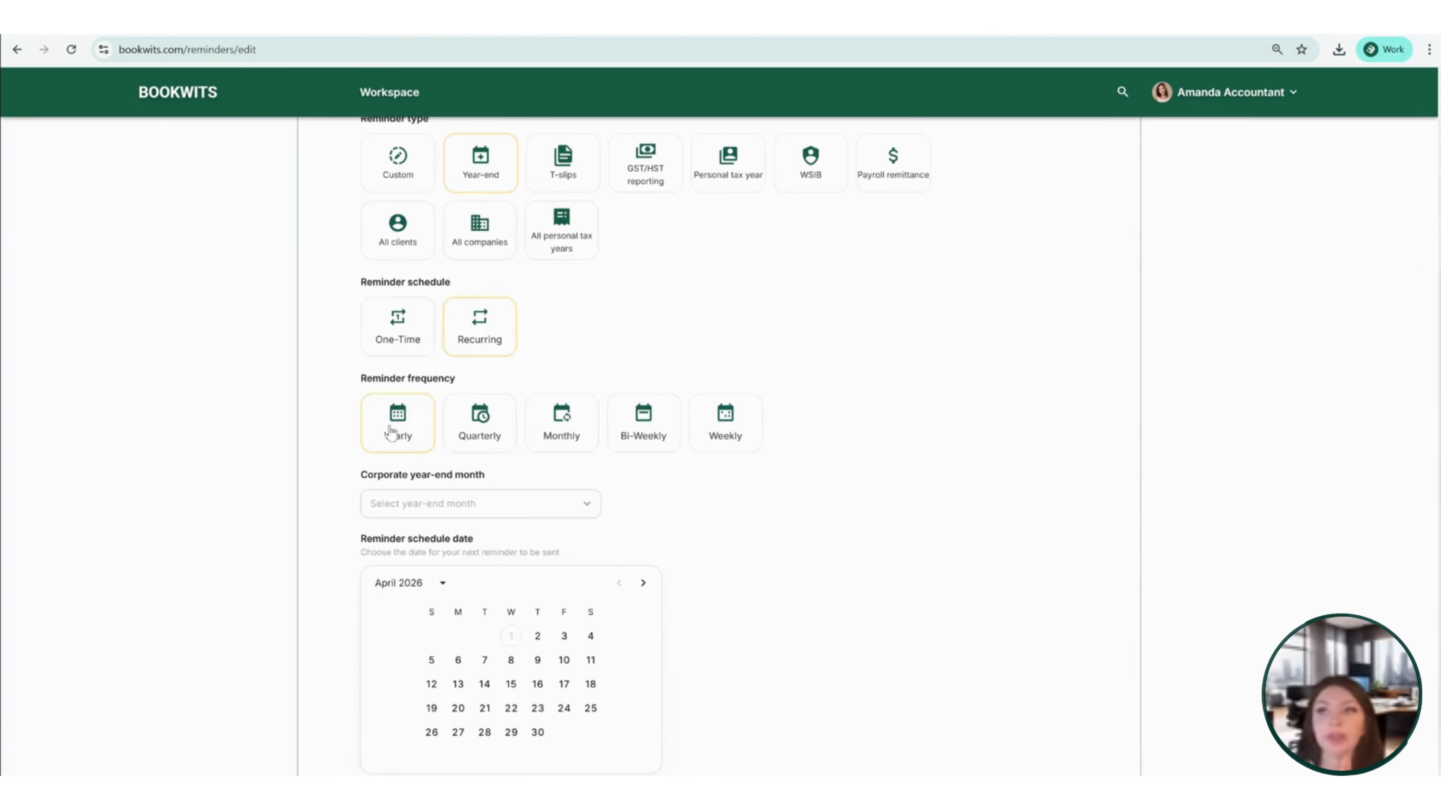
pyautogui.click(472, 443)
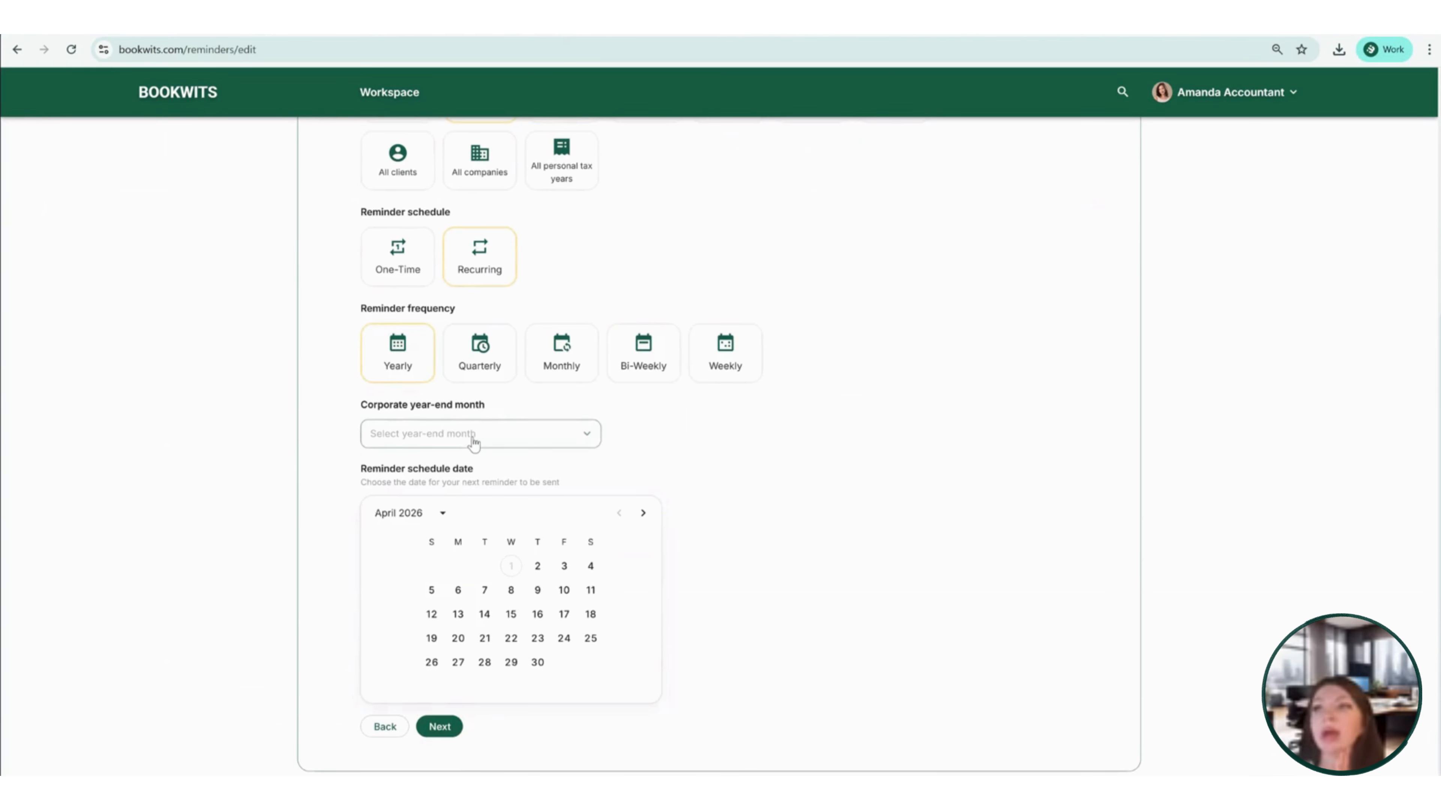
pyautogui.scroll(-3, 479, 542)
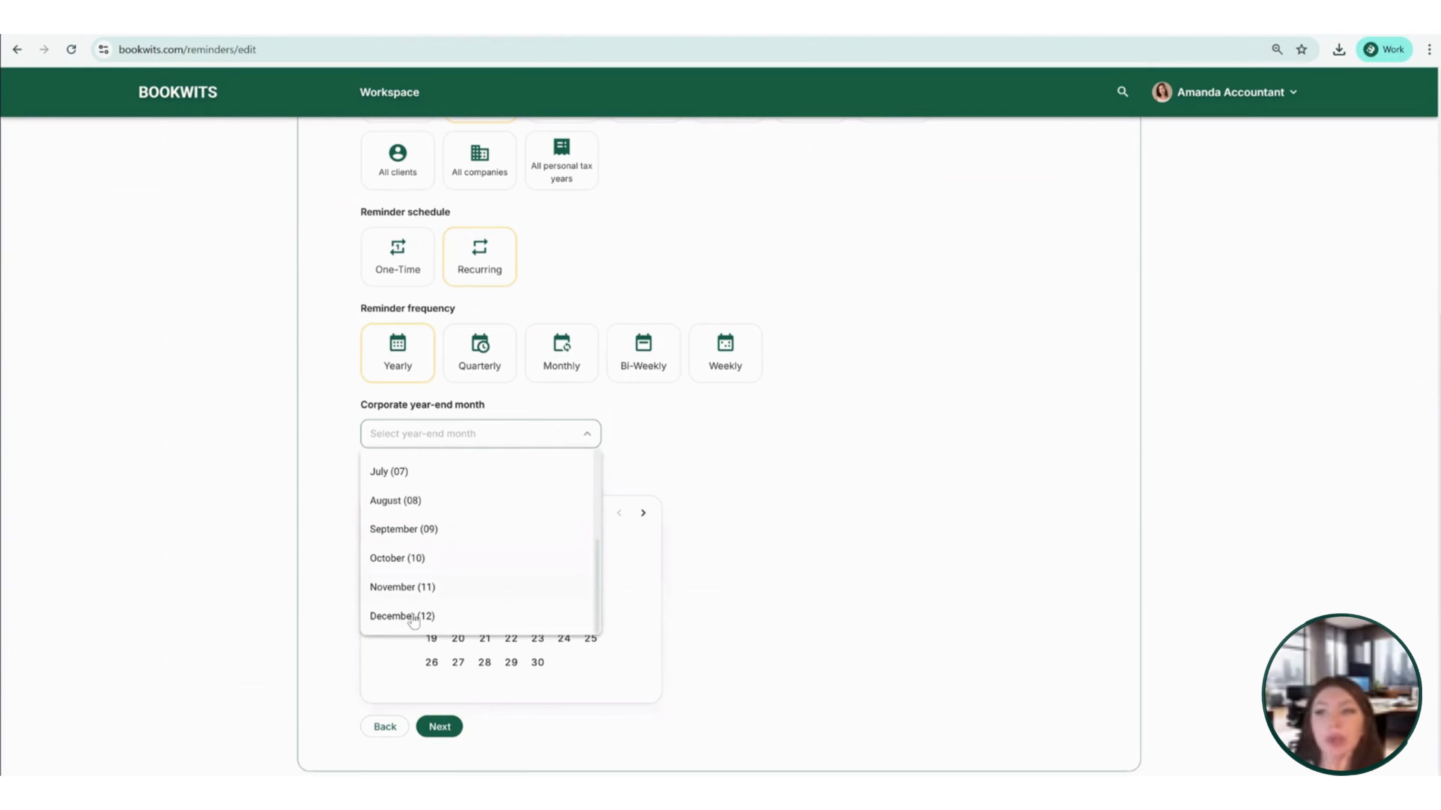
pyautogui.click(411, 619)
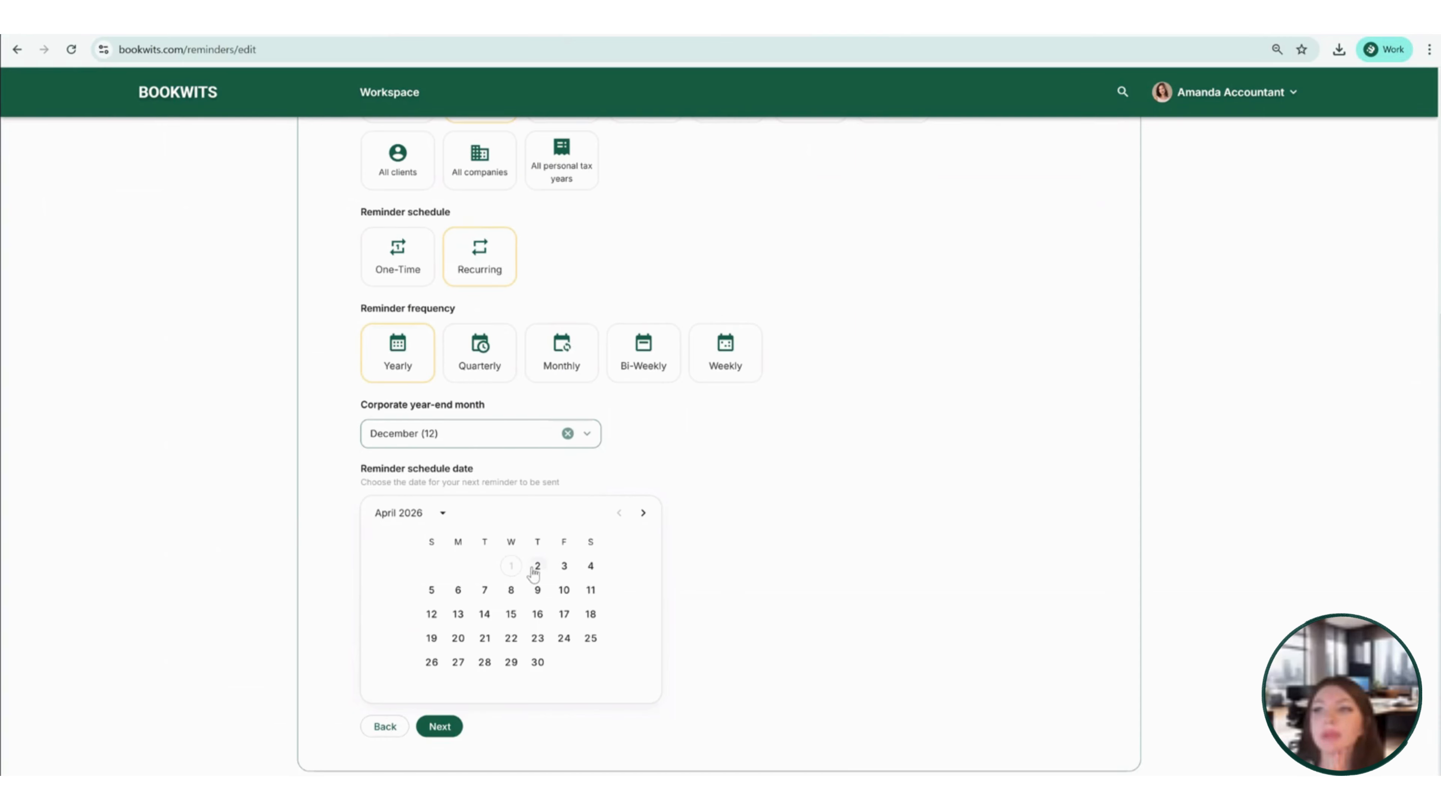
pyautogui.click(564, 568)
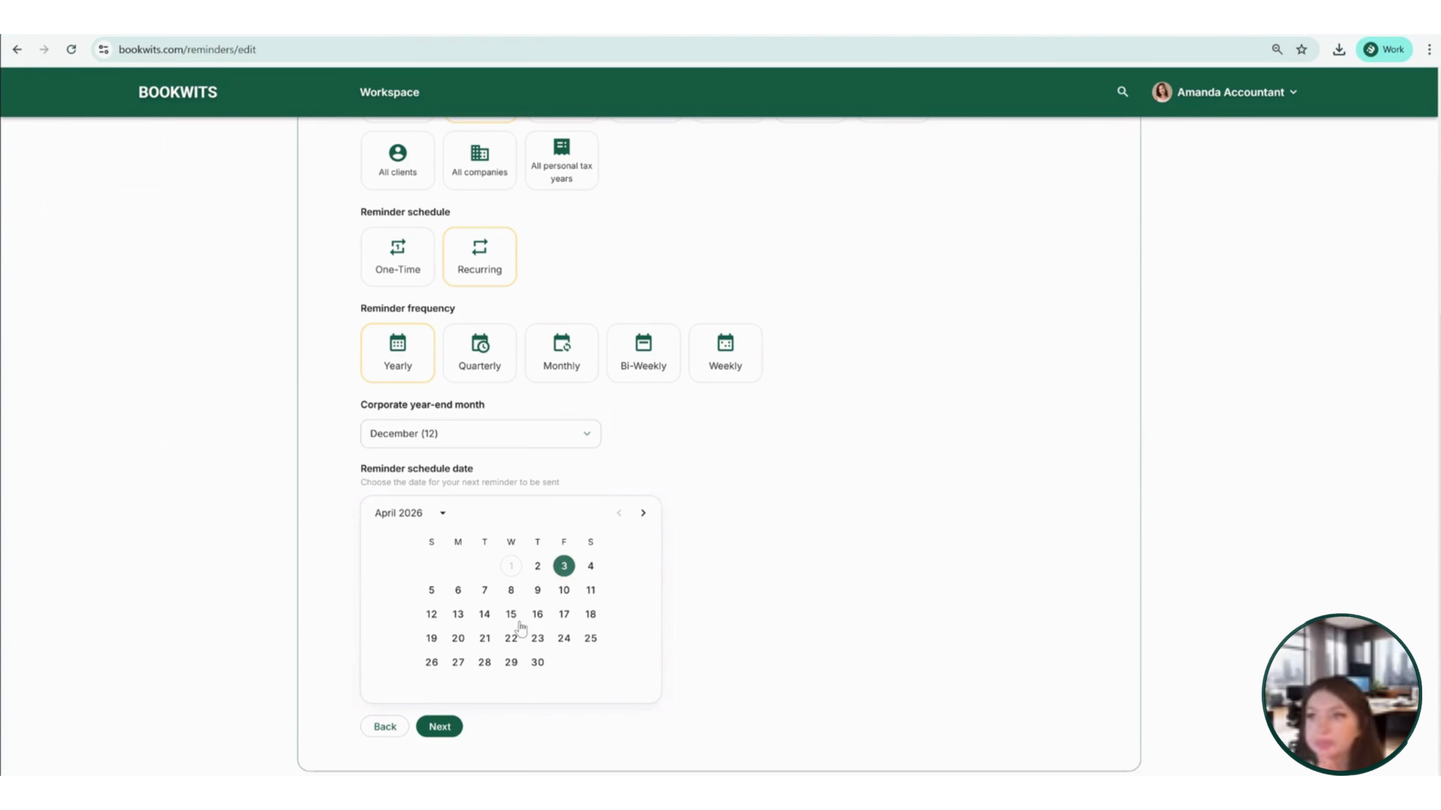
pyautogui.click(441, 728)
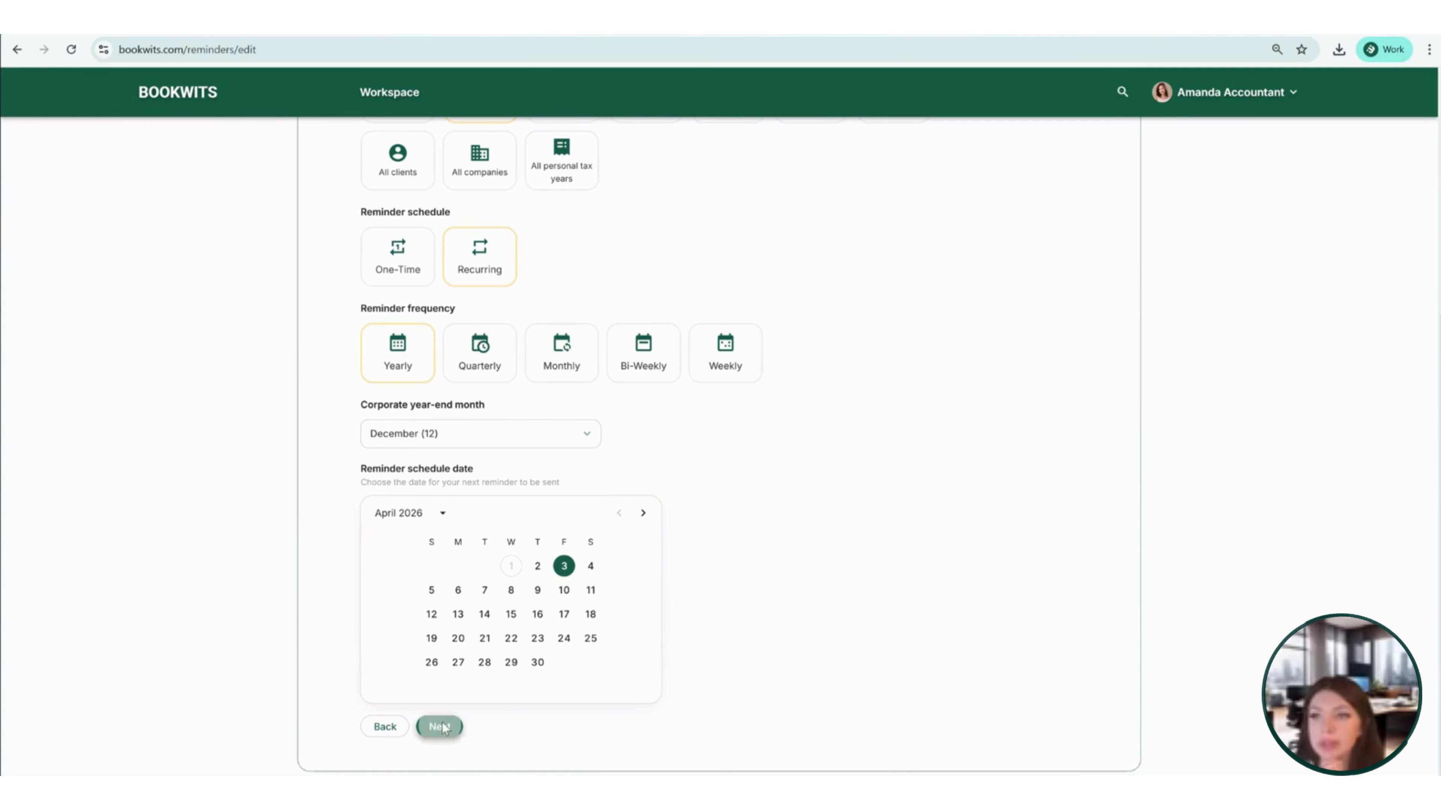
# Select all client companies except Lakeshore Consulting and Great Plains Manufacturing as recipients, and save the reminder.
pyautogui.scroll(-1, 1191, 528)
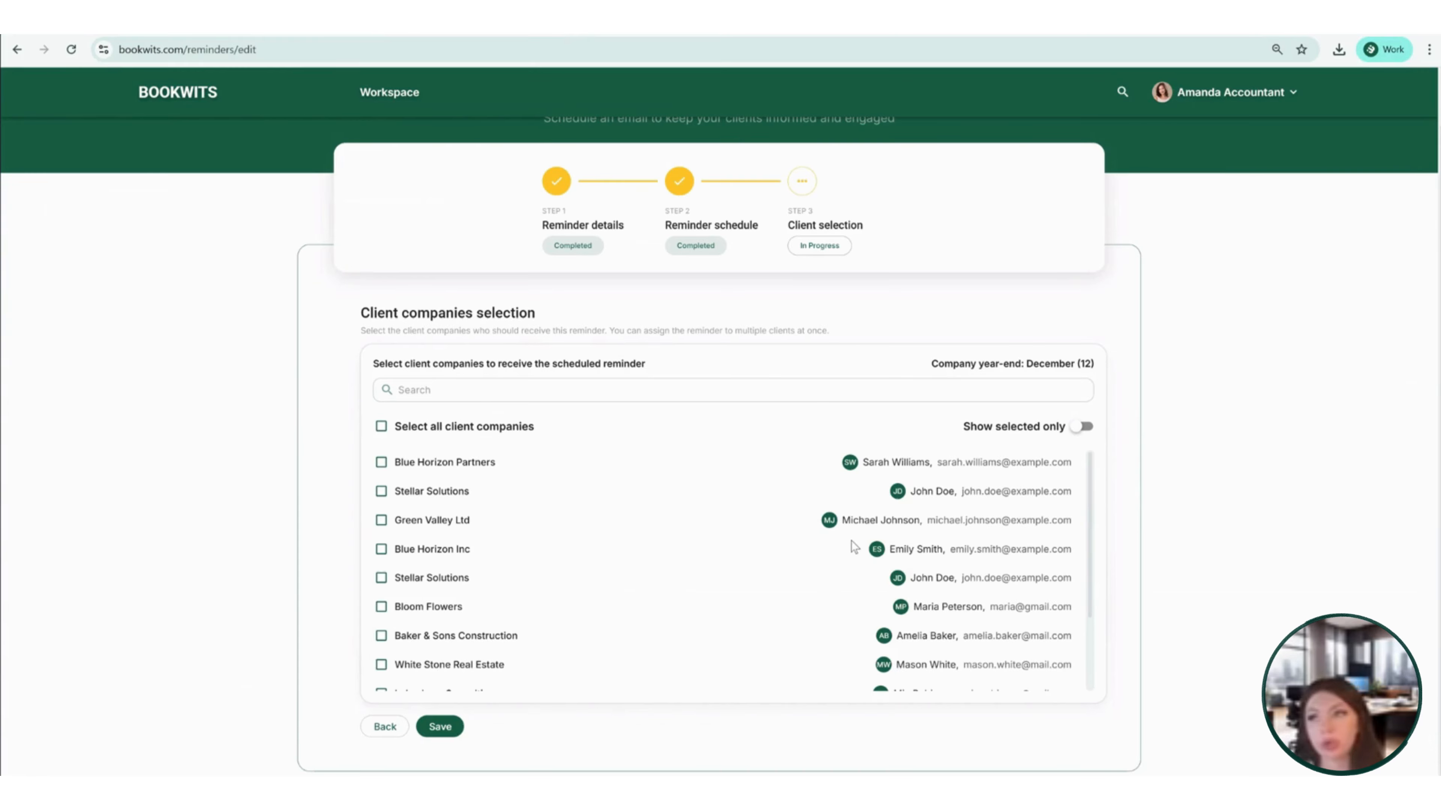
pyautogui.click(381, 426)
pyautogui.scroll(-1, 559, 579)
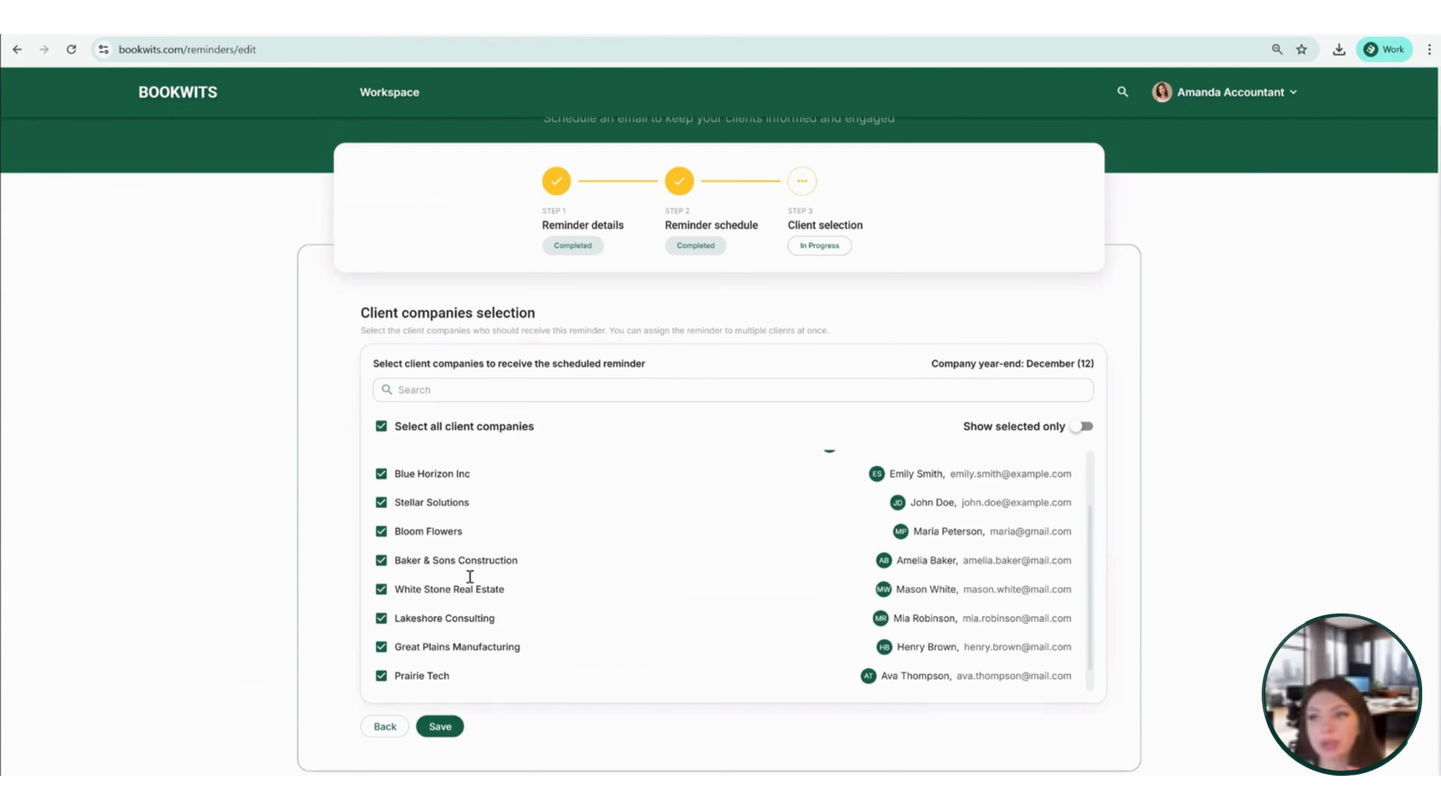
pyautogui.click(381, 647)
pyautogui.click(381, 618)
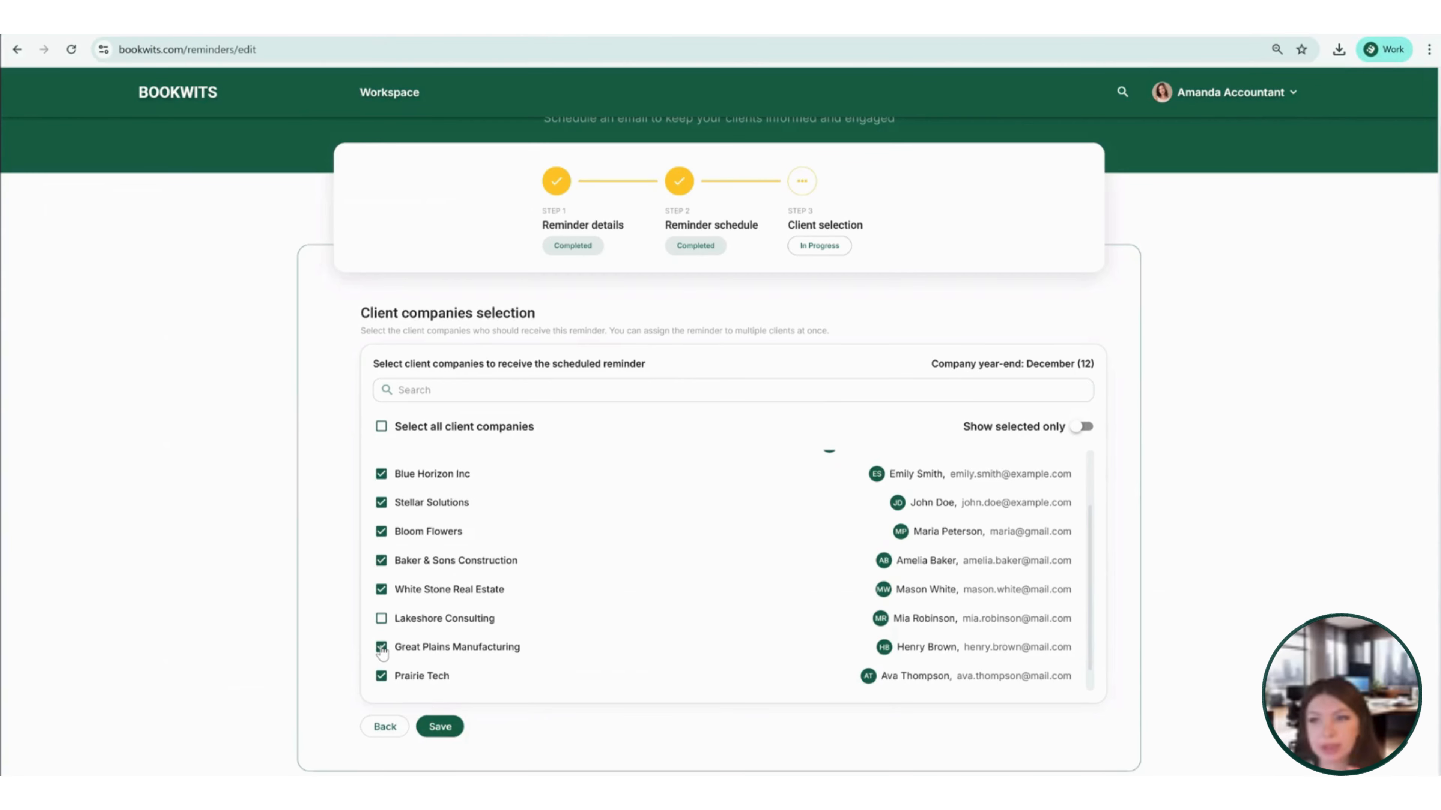
pyautogui.click(437, 727)
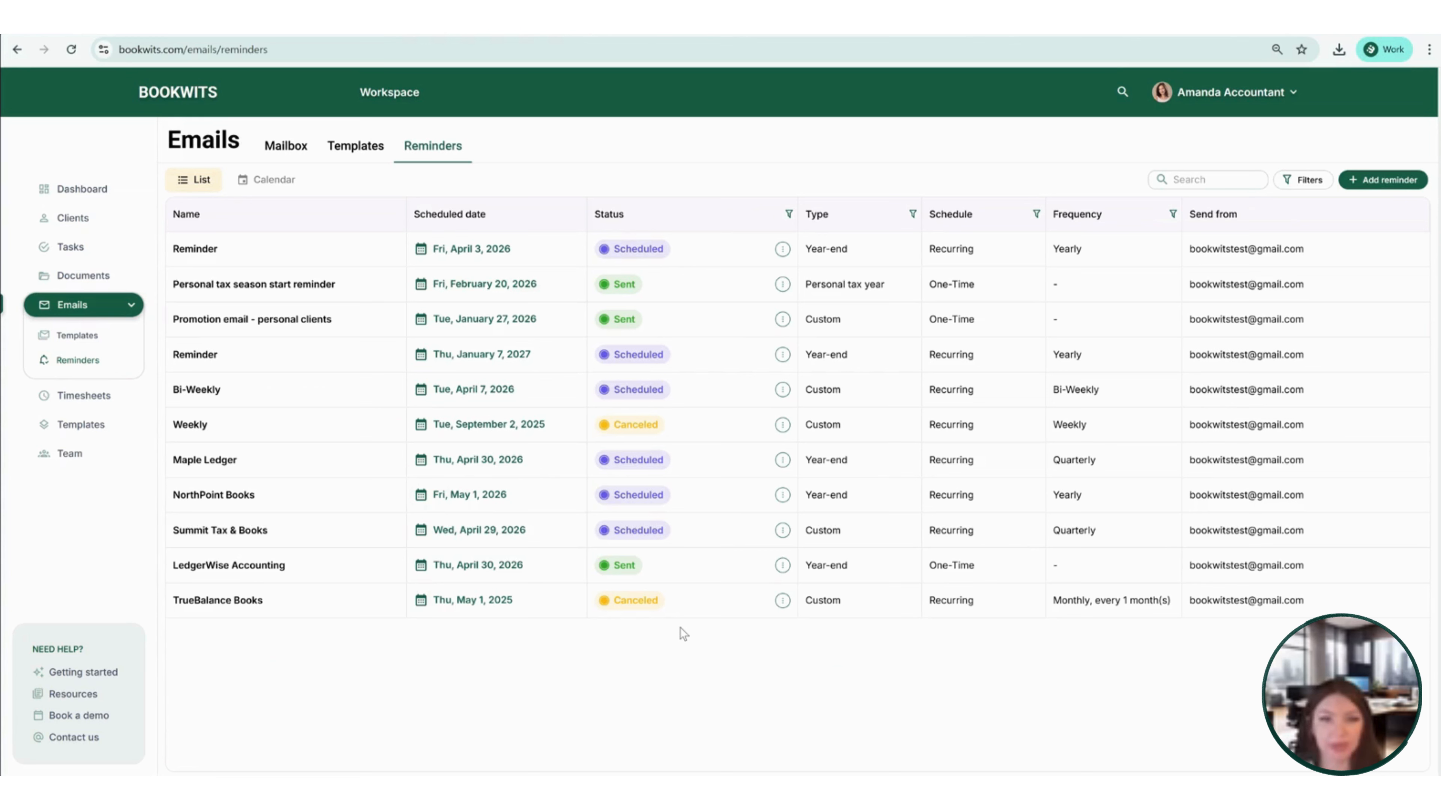
# View the timesheets, then examine the time tracking form of Bloom Flowers' overdue Bookkeeping Dec 31, 2025 y/e task and close it.
pyautogui.click(67, 398)
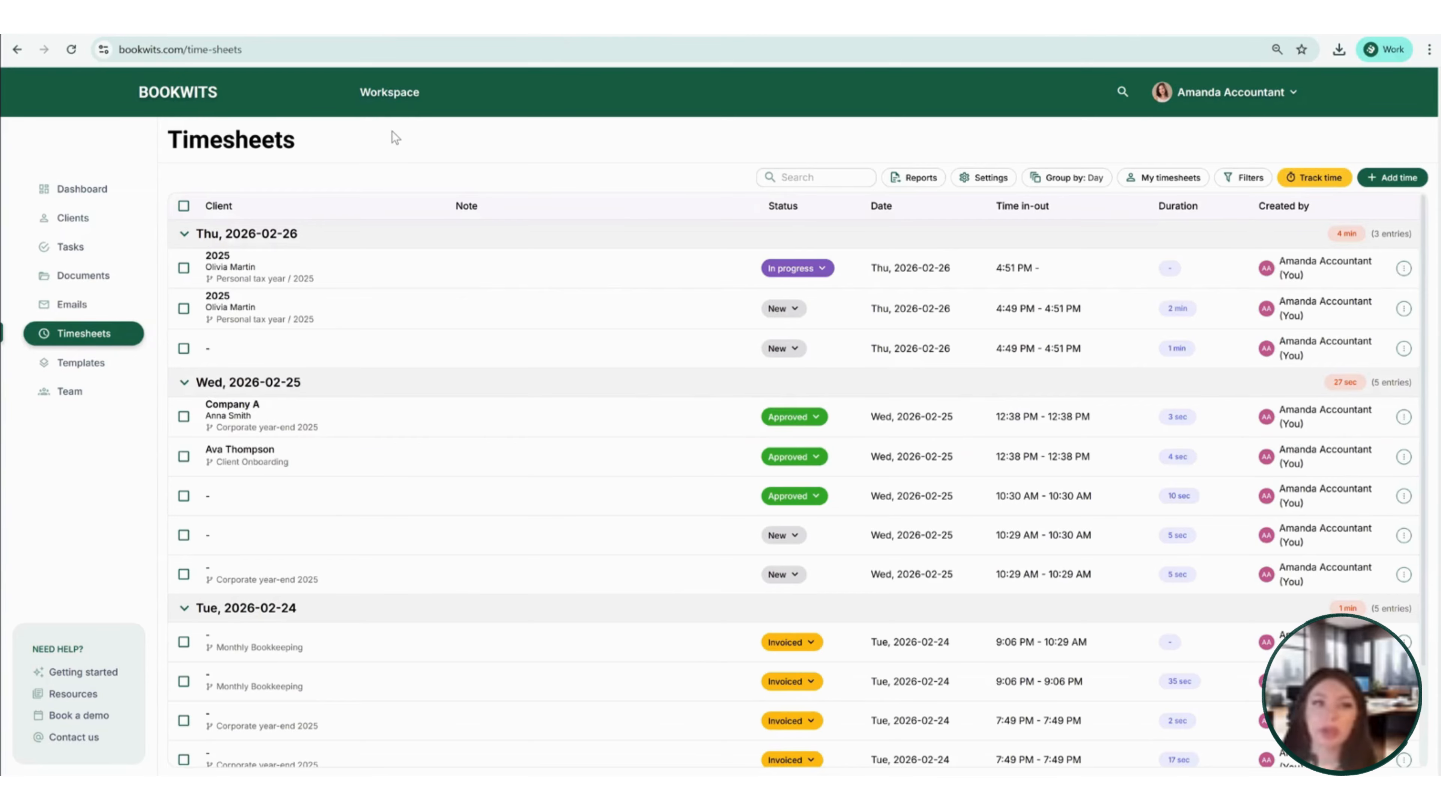
pyautogui.click(67, 253)
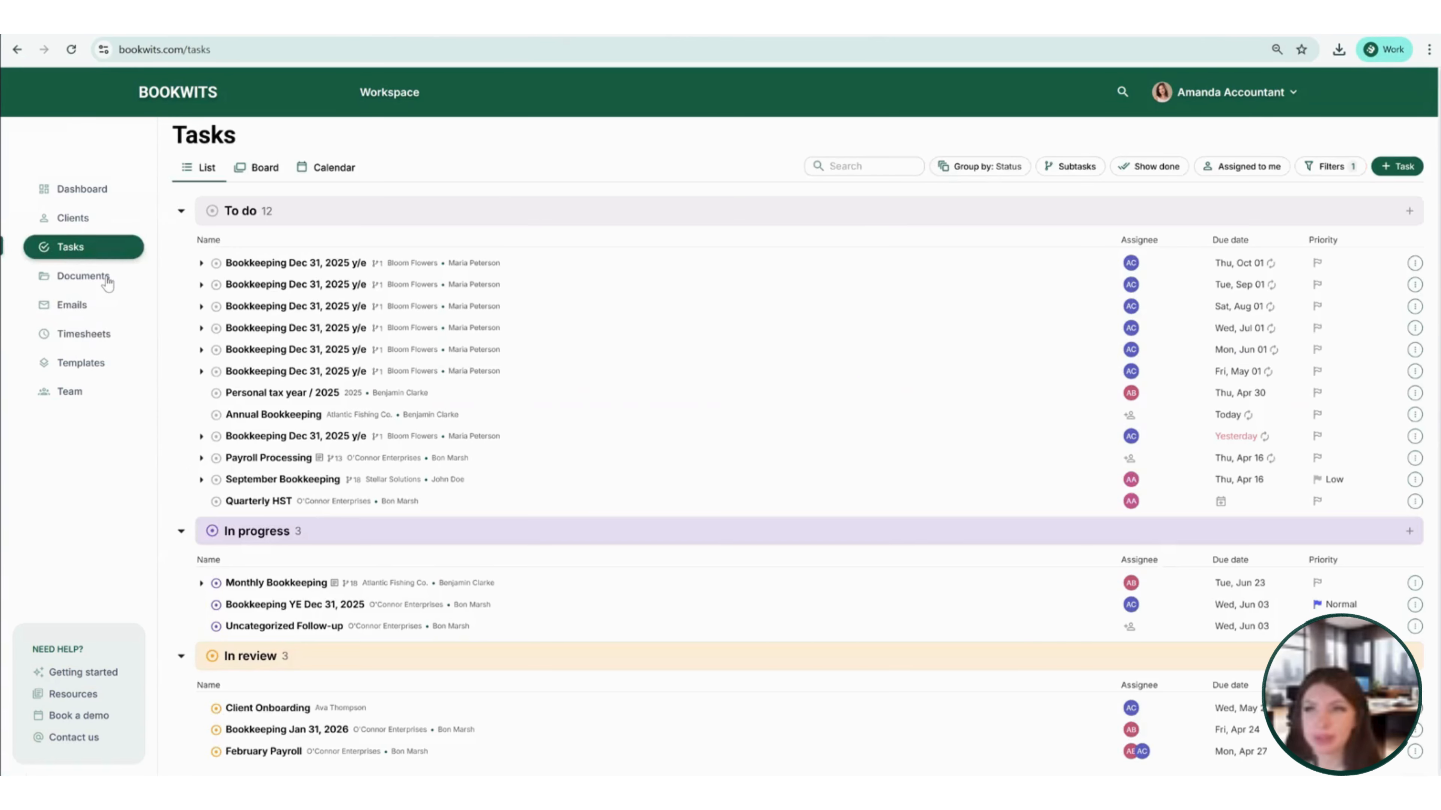
pyautogui.click(242, 438)
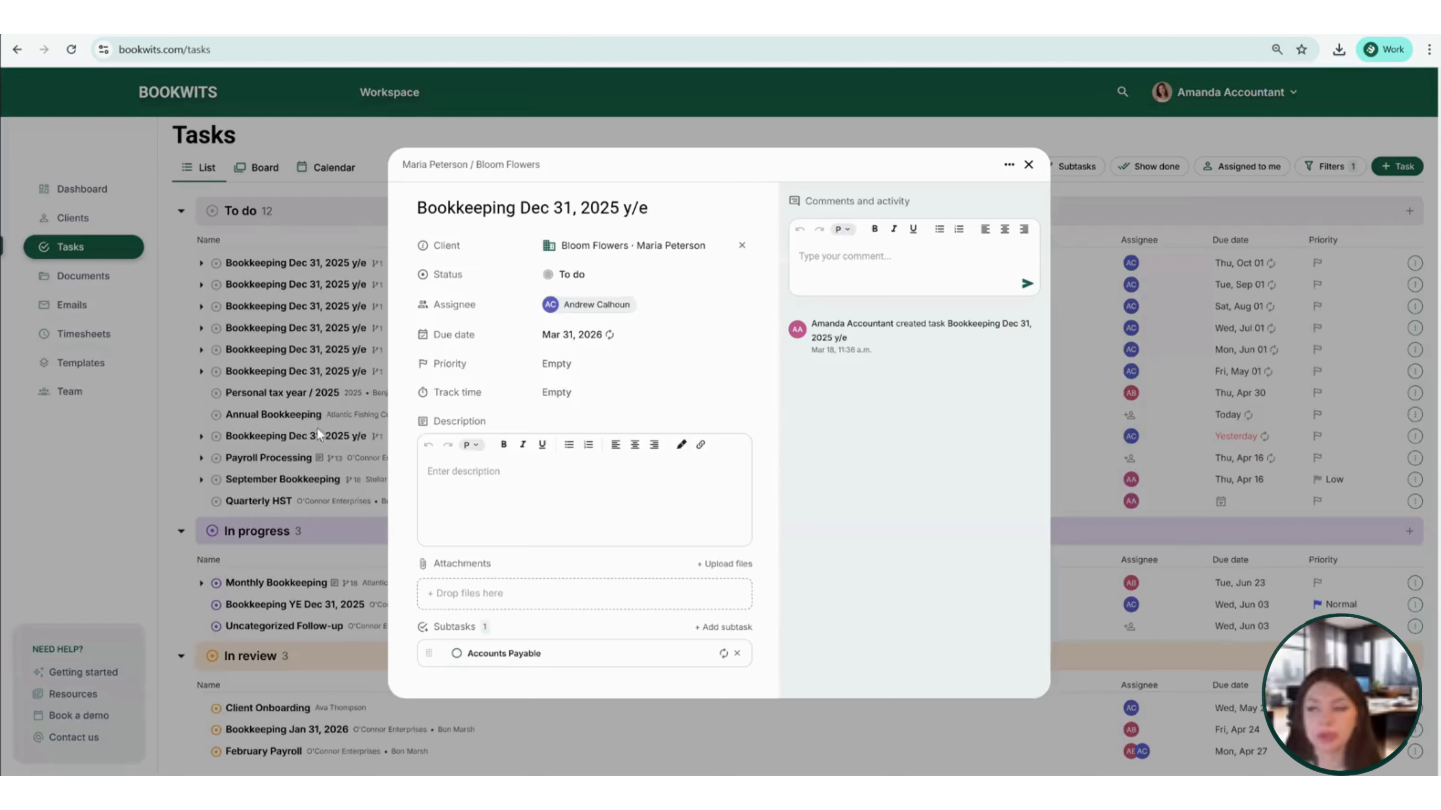
pyautogui.click(581, 399)
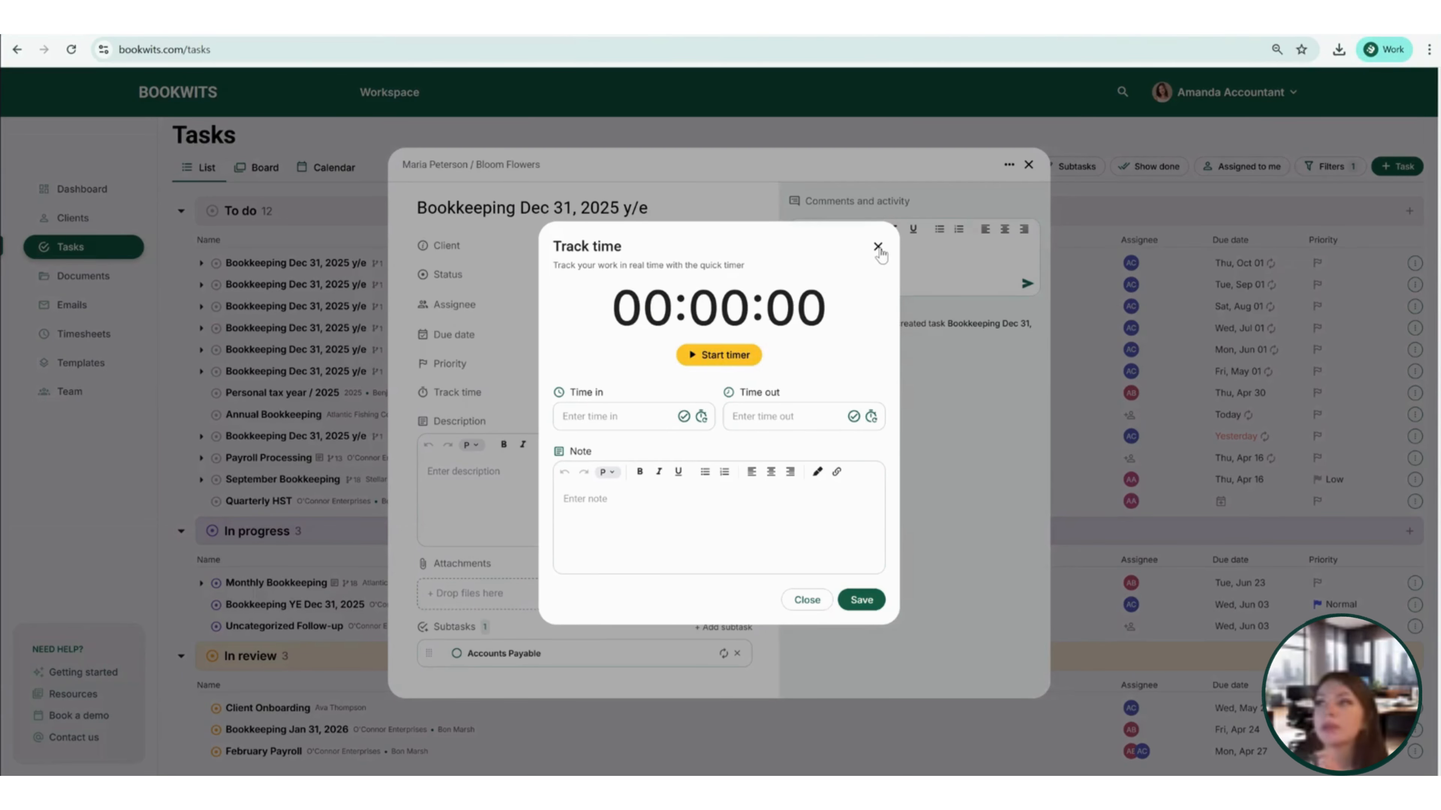
pyautogui.click(1027, 166)
pyautogui.click(149, 311)
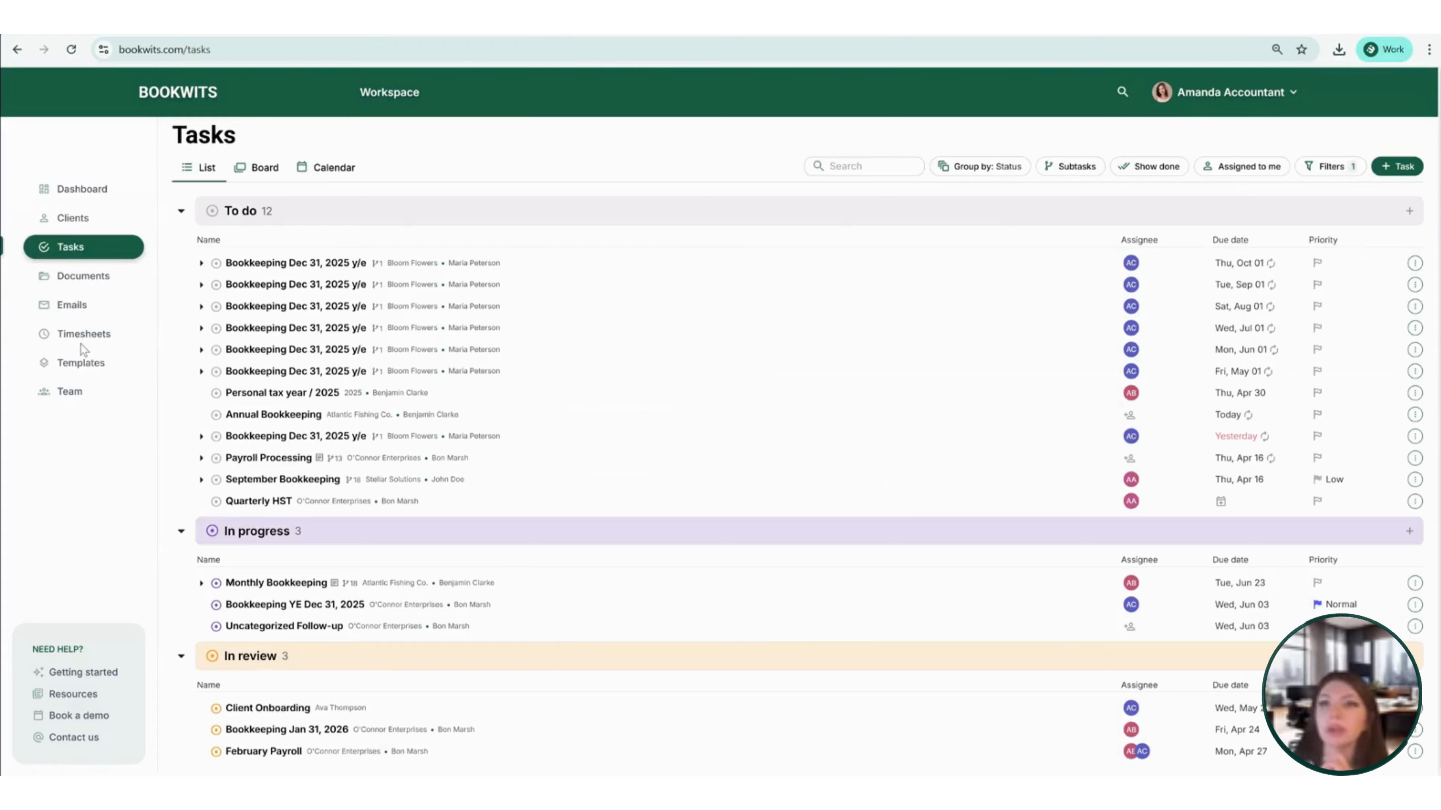
# Review the timesheets' time tracking form, new time sheet form and report export formats without saving or exporting anything.
pyautogui.click(89, 335)
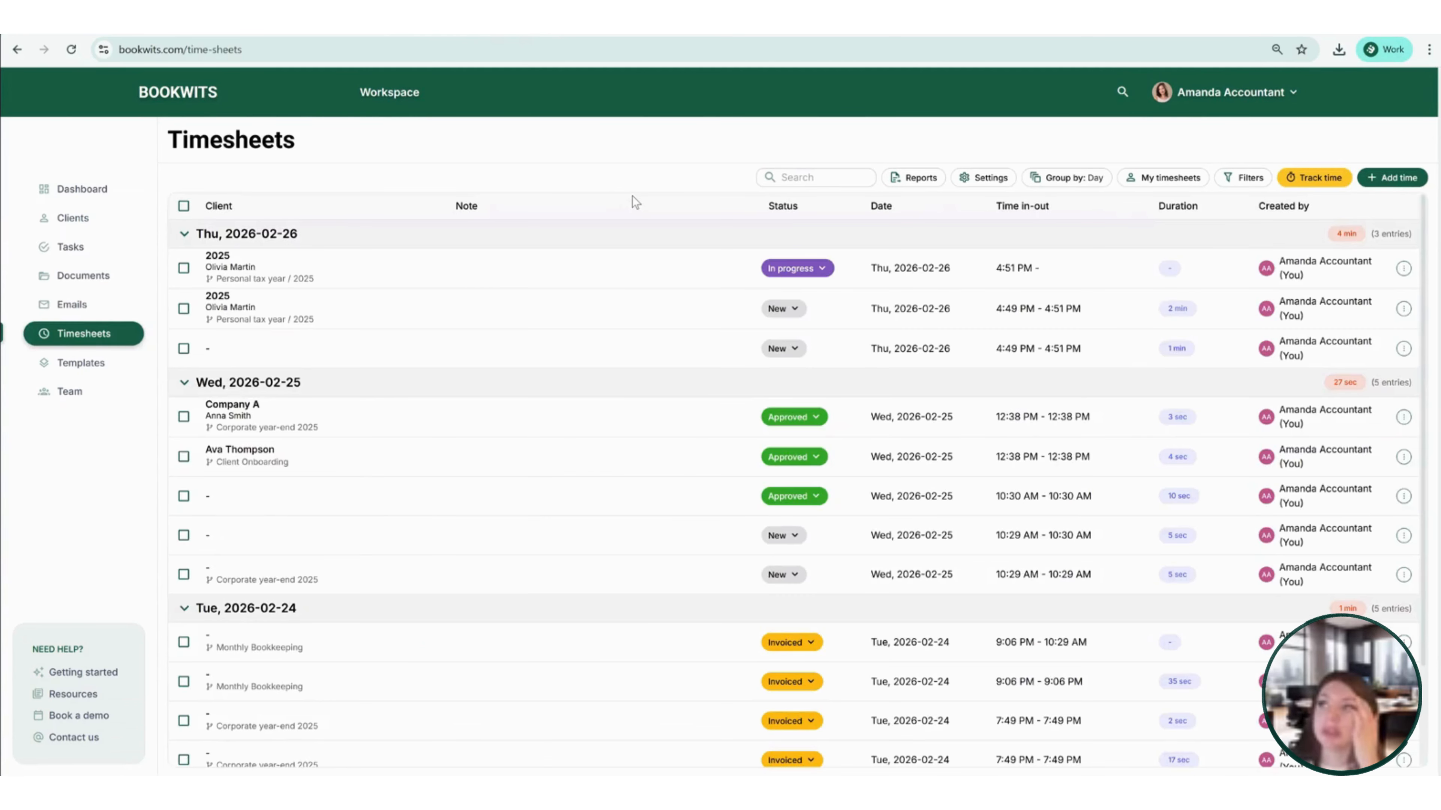
pyautogui.click(1315, 183)
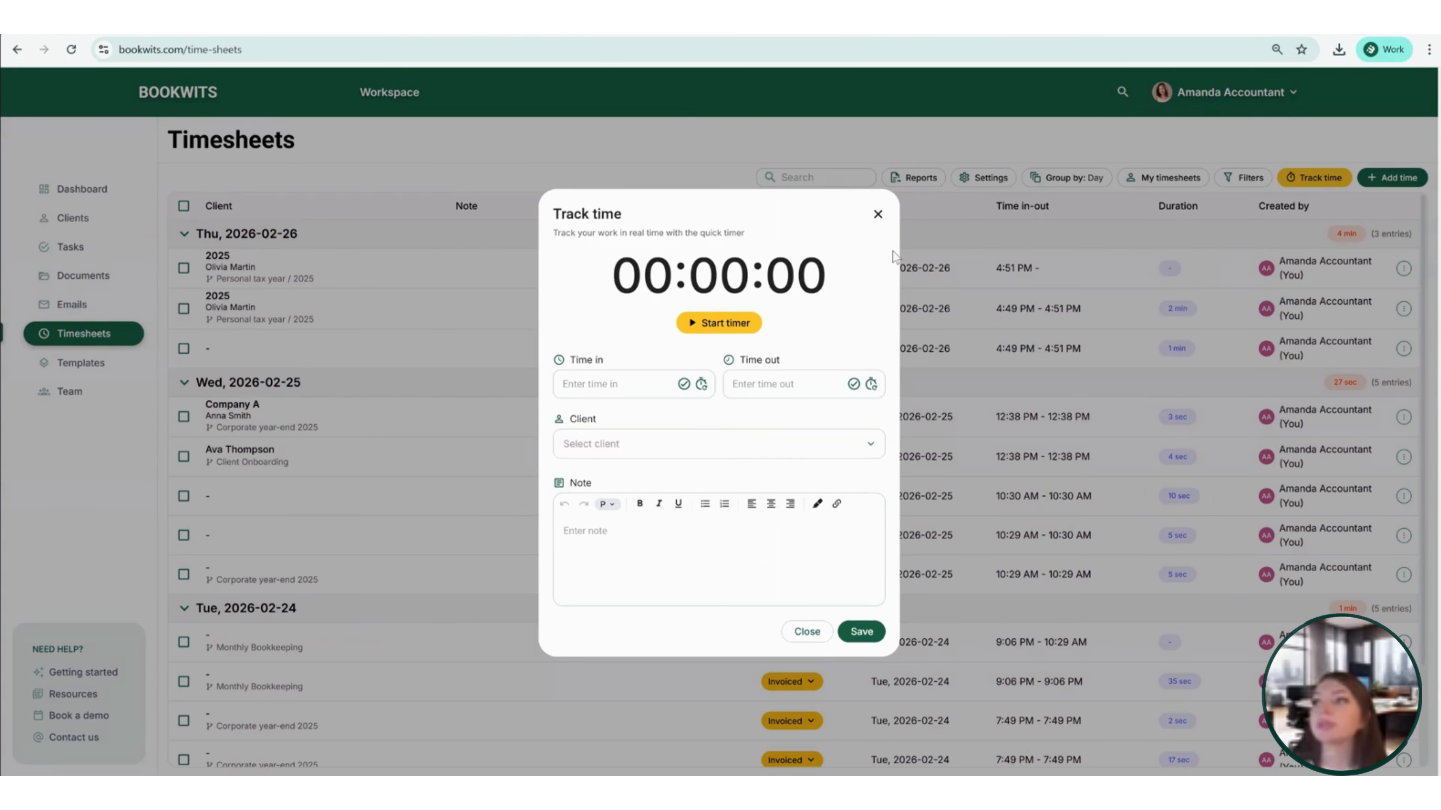
pyautogui.click(929, 256)
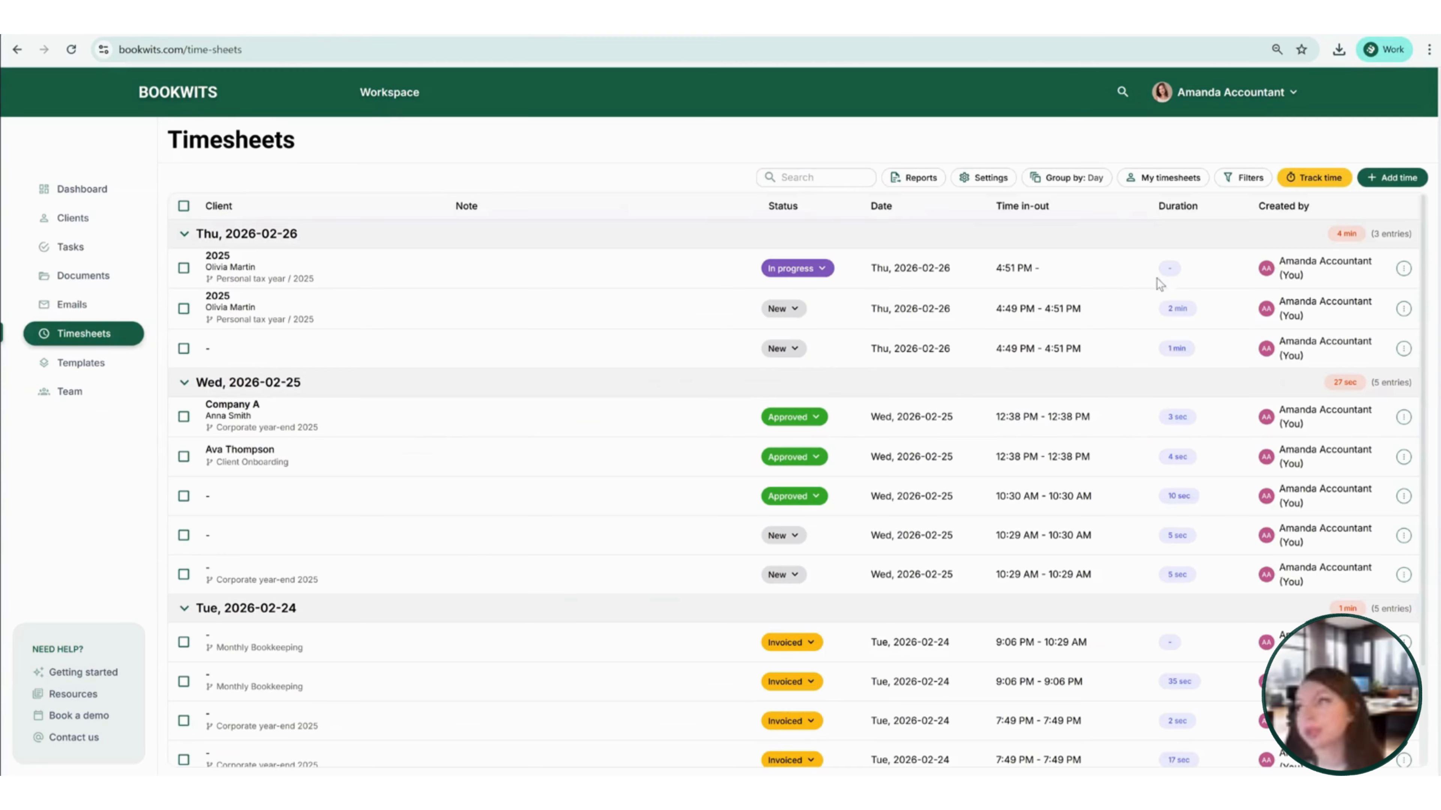
pyautogui.click(1384, 189)
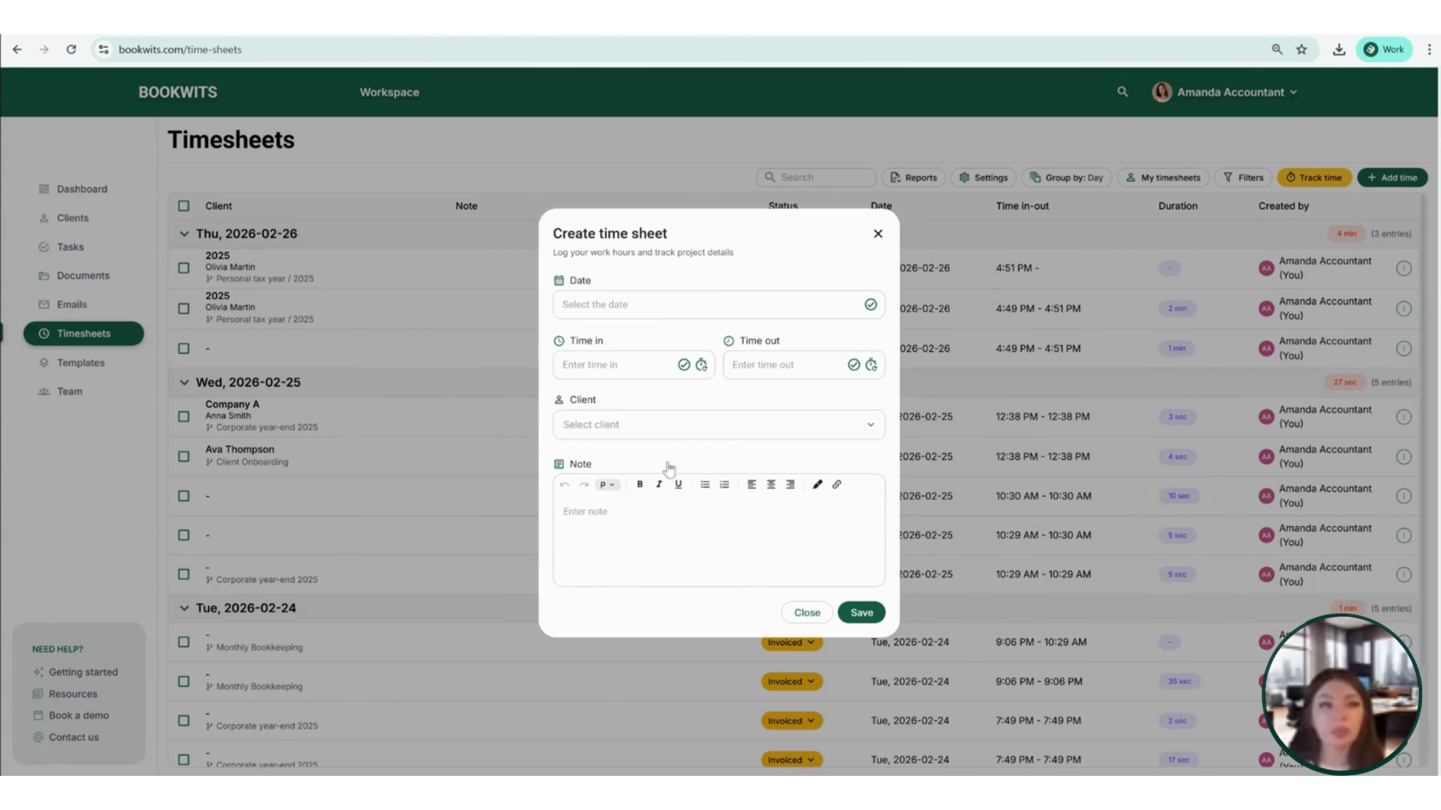
pyautogui.click(322, 262)
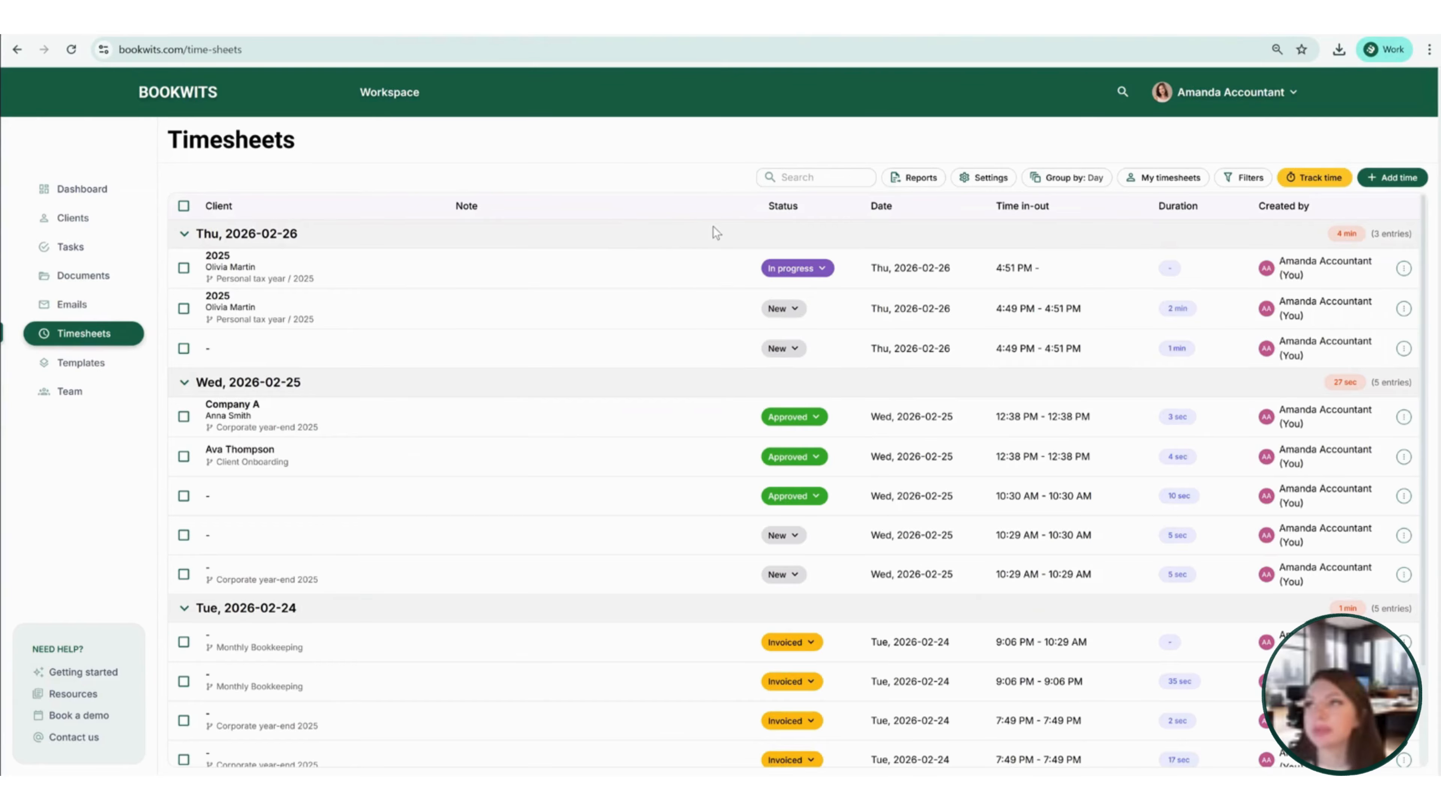
pyautogui.click(908, 186)
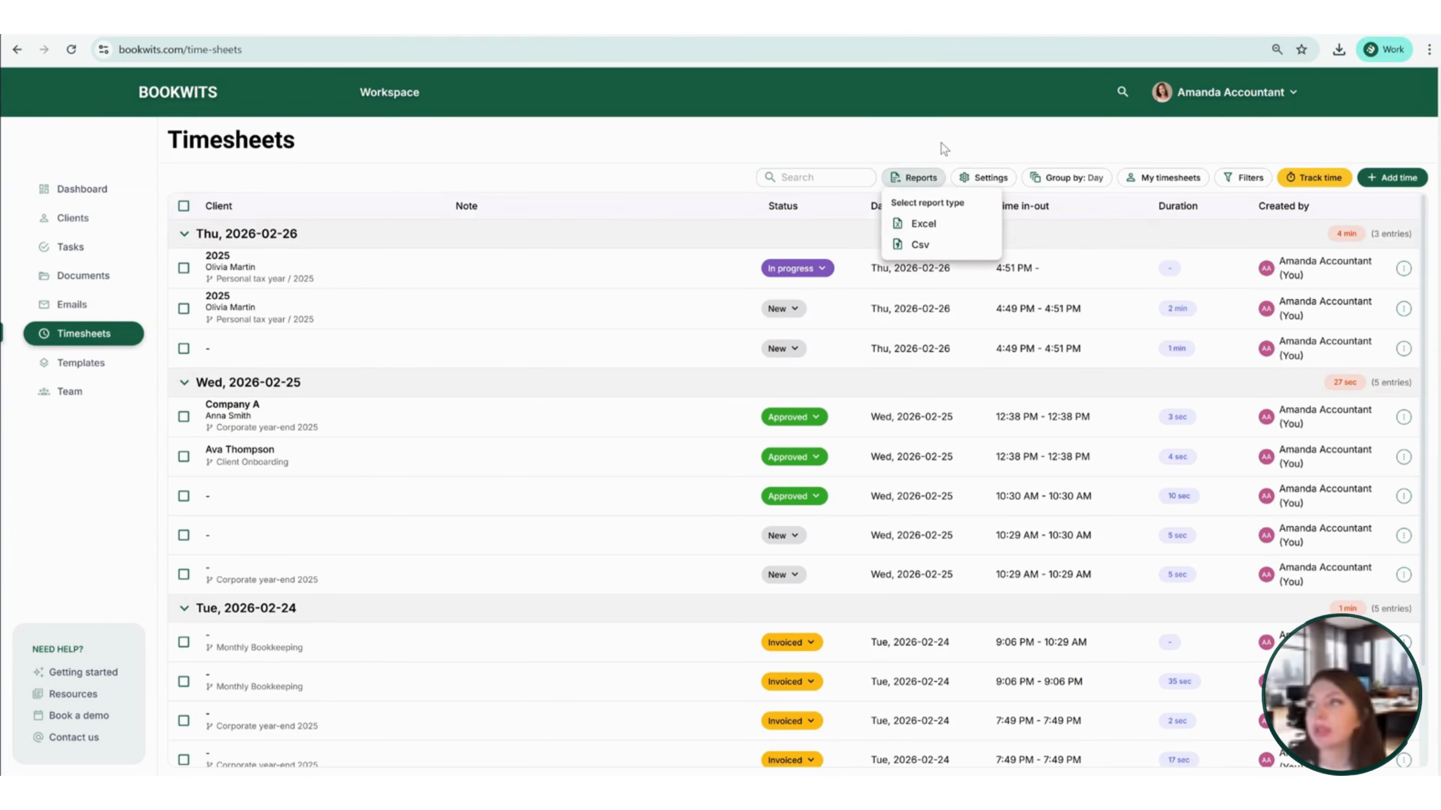
pyautogui.click(986, 129)
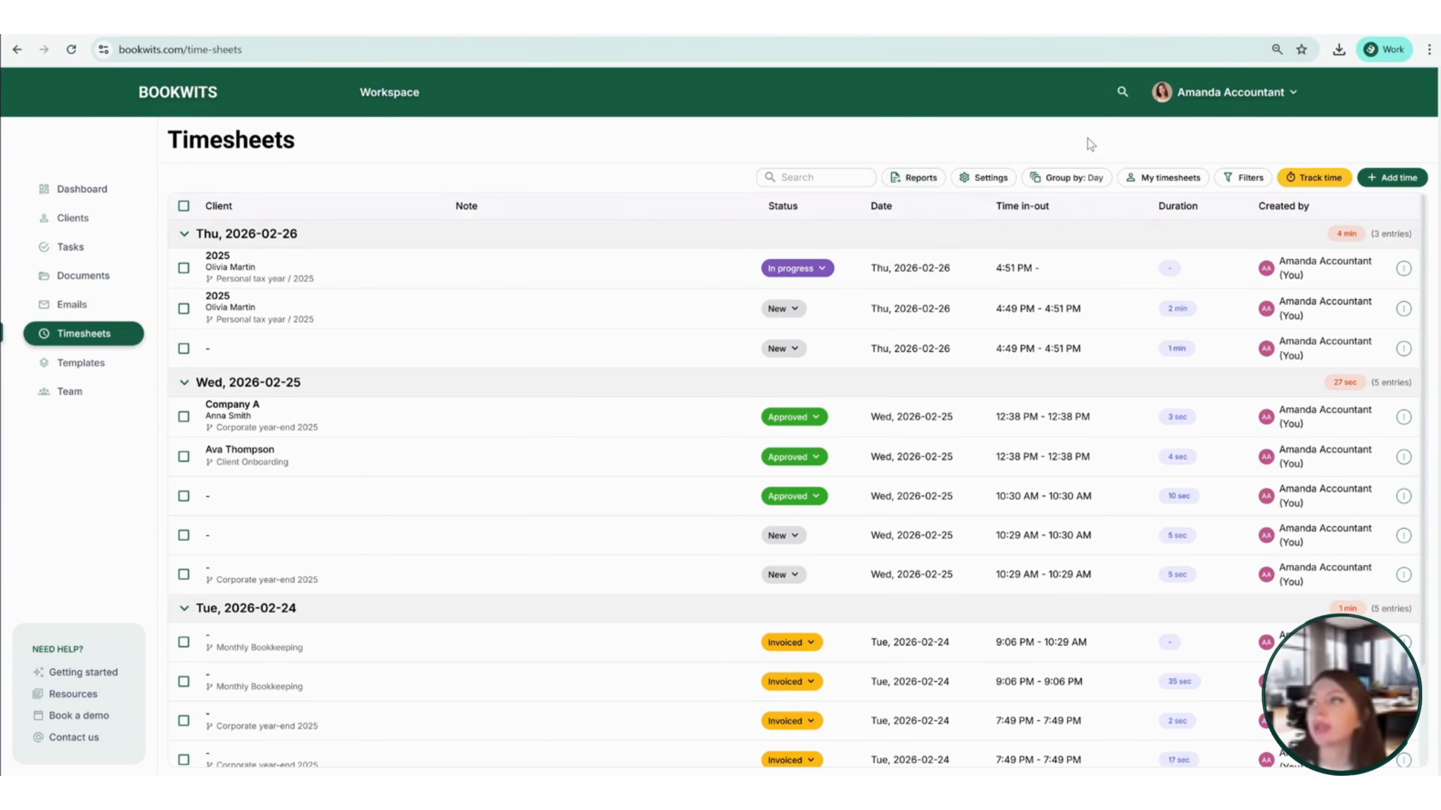
# Filter the timesheets by the signed-in accountant as assignee.
pyautogui.click(1249, 179)
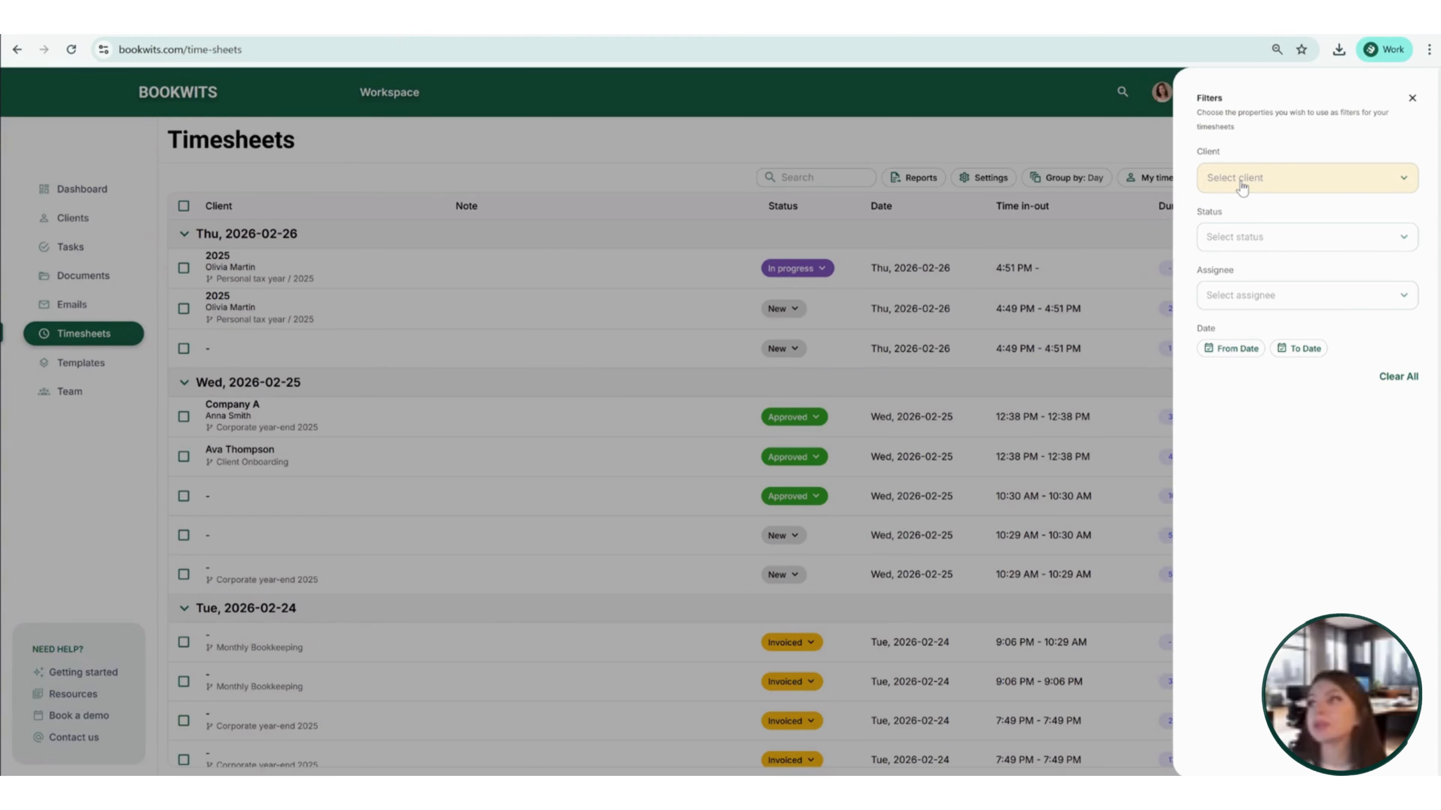
pyautogui.click(1245, 296)
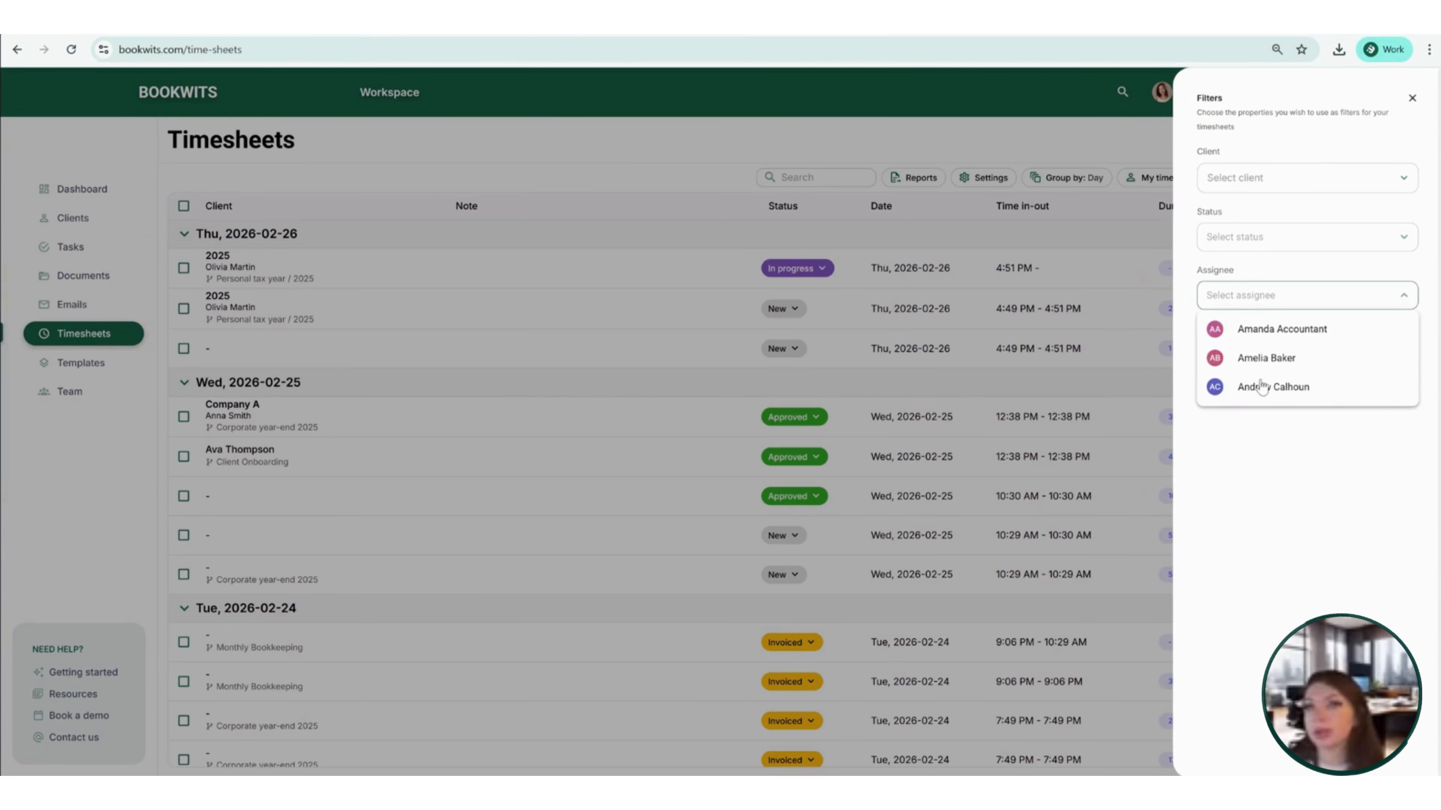
pyautogui.click(1286, 417)
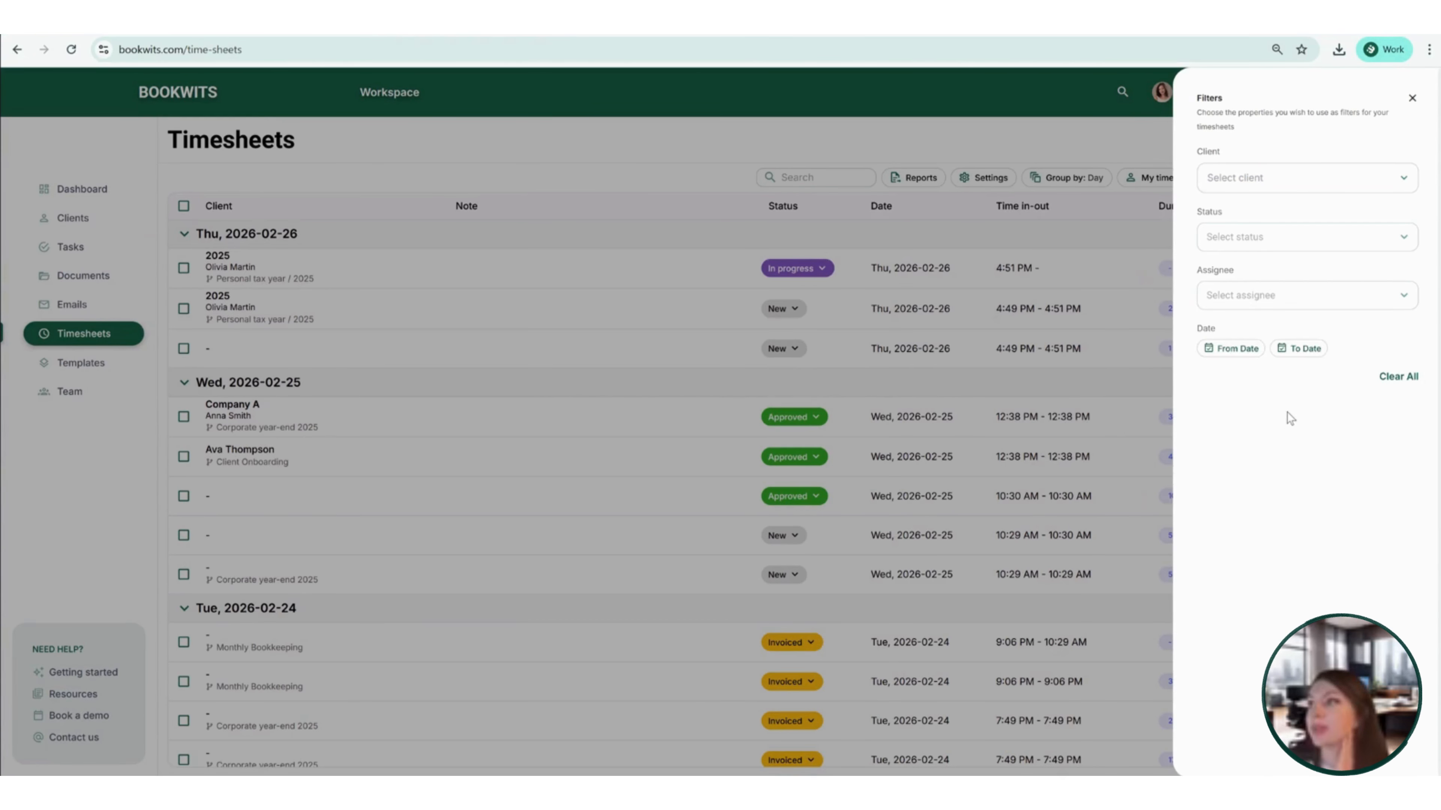
pyautogui.click(1272, 308)
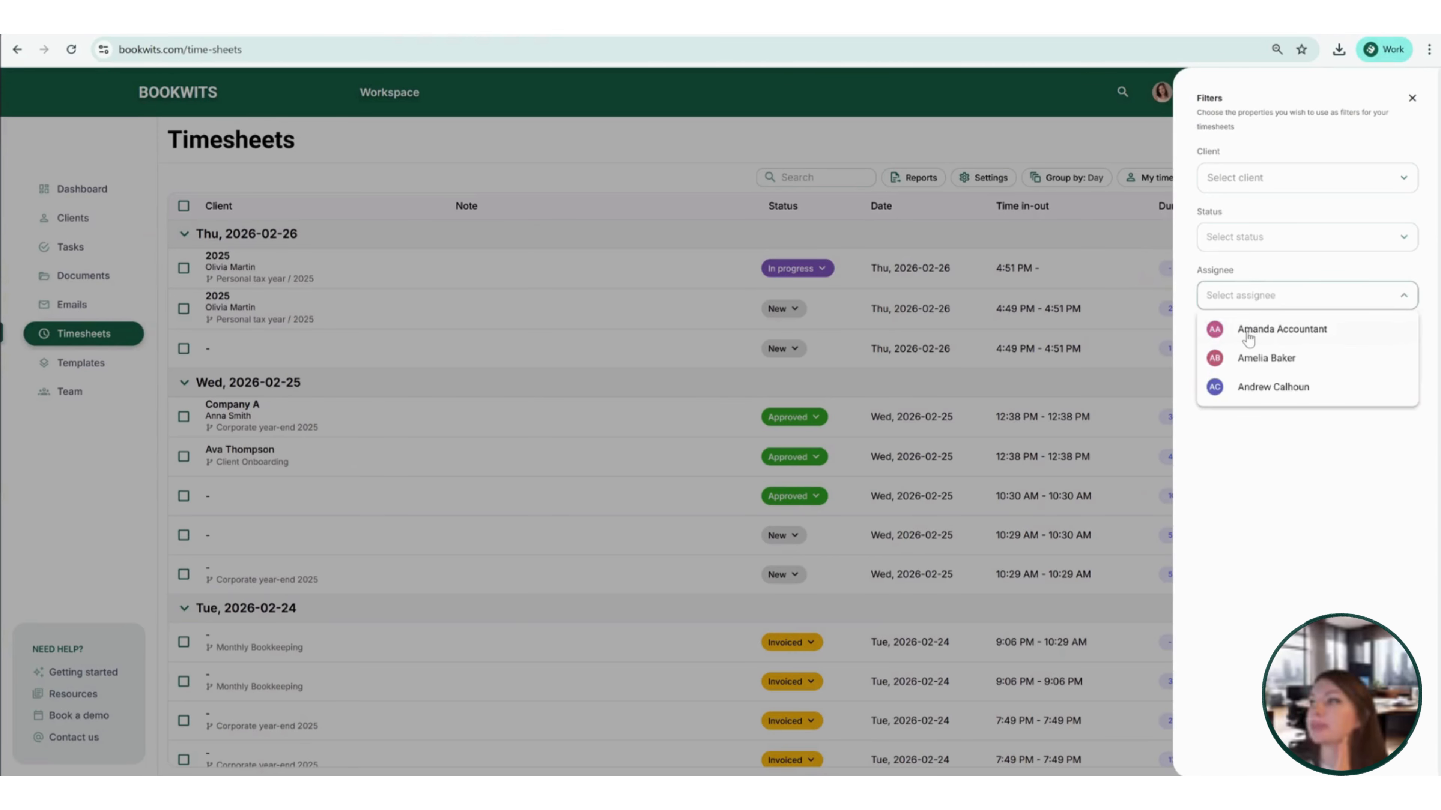
pyautogui.click(1248, 335)
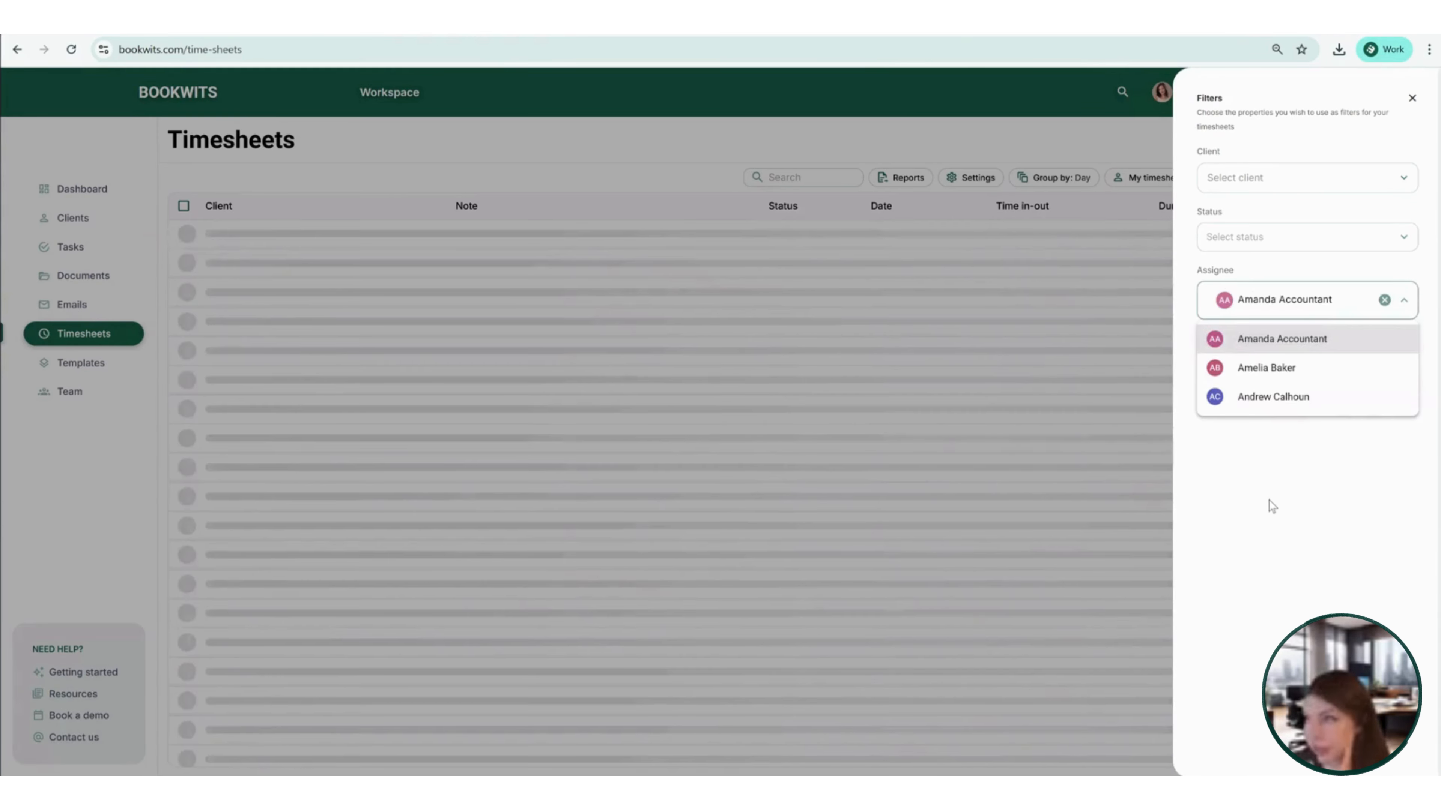
pyautogui.click(1268, 500)
# Limit the timesheets to dates from Feb 1, 2026 to Feb 28, 2026 and close the filters.
pyautogui.click(1231, 359)
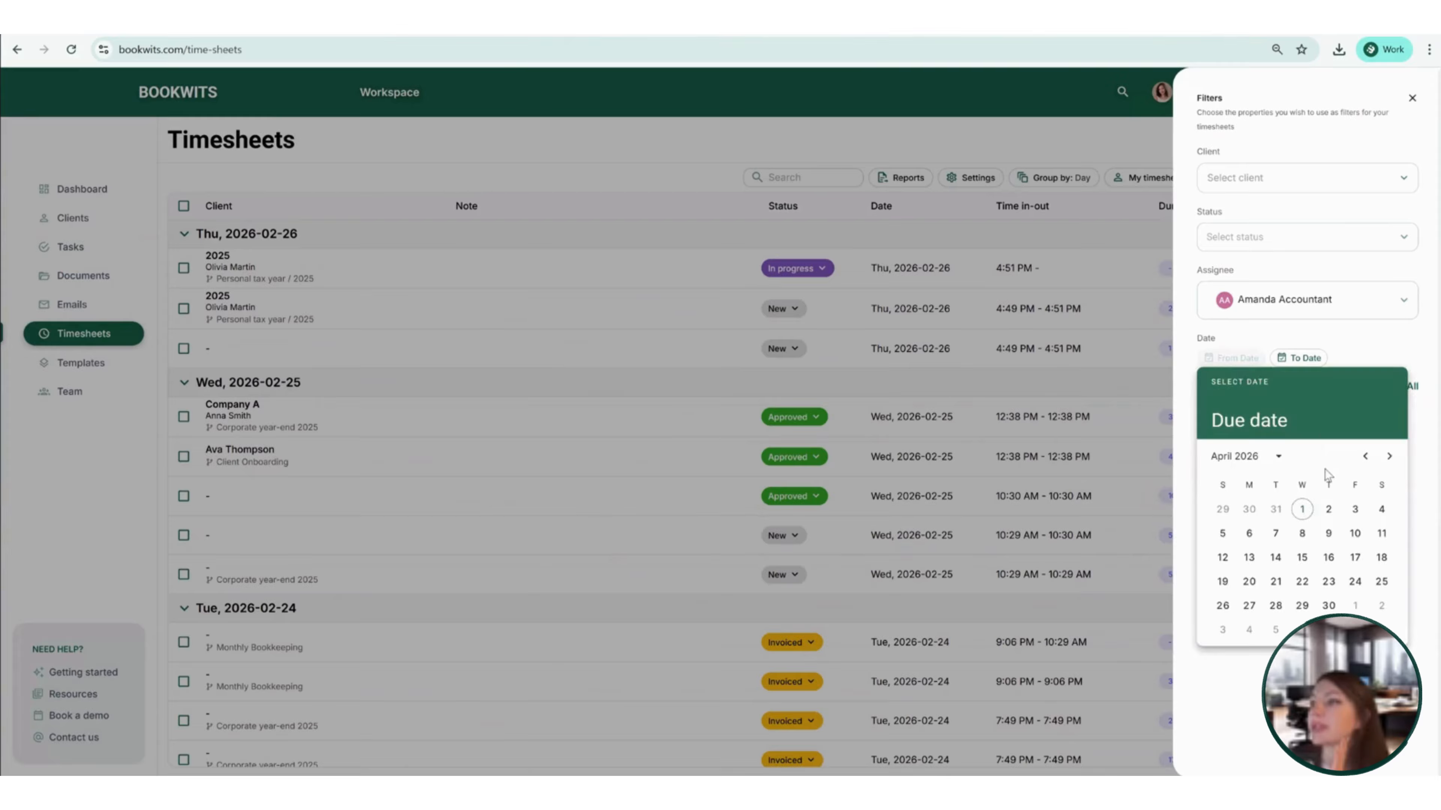
pyautogui.click(1365, 456)
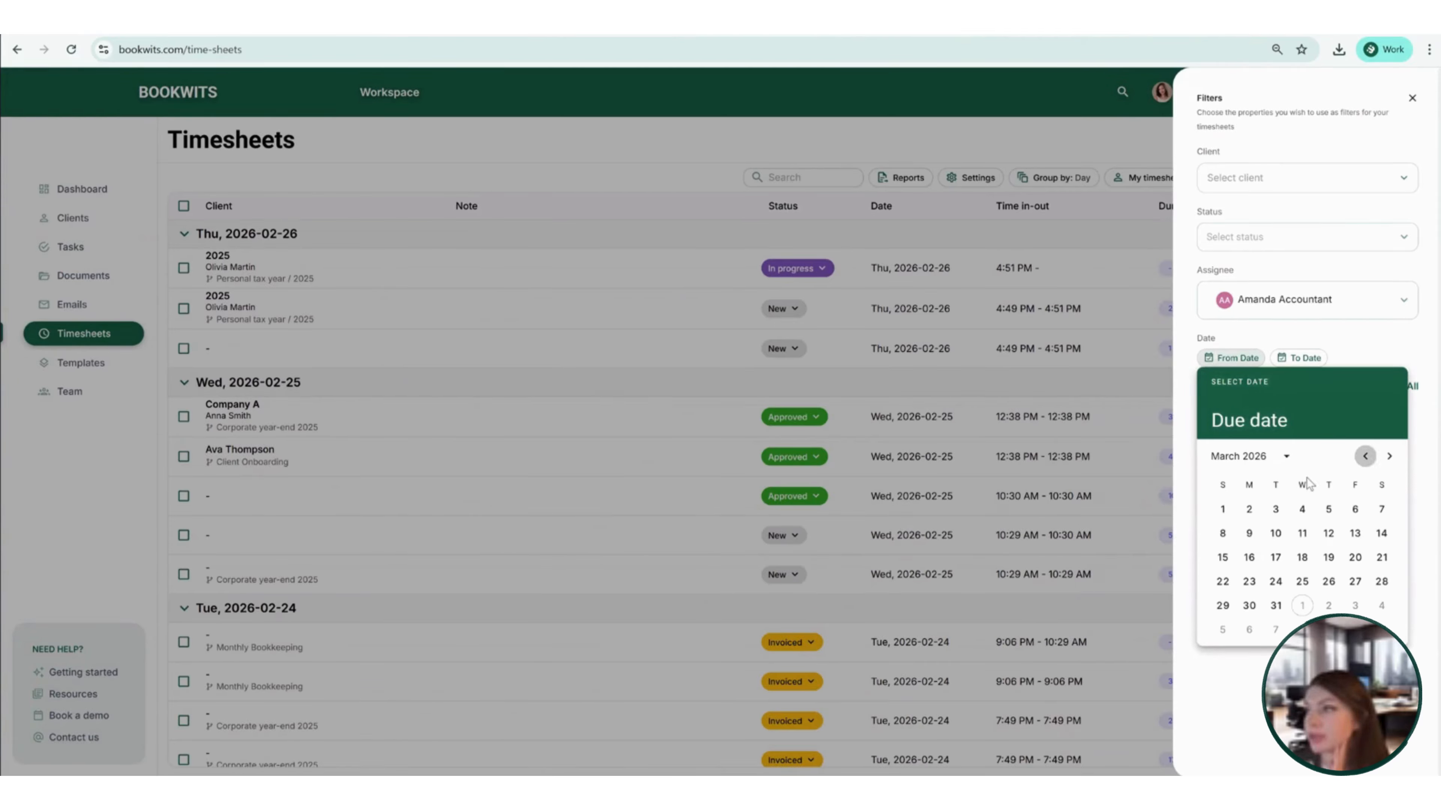
pyautogui.click(1366, 457)
pyautogui.click(1221, 509)
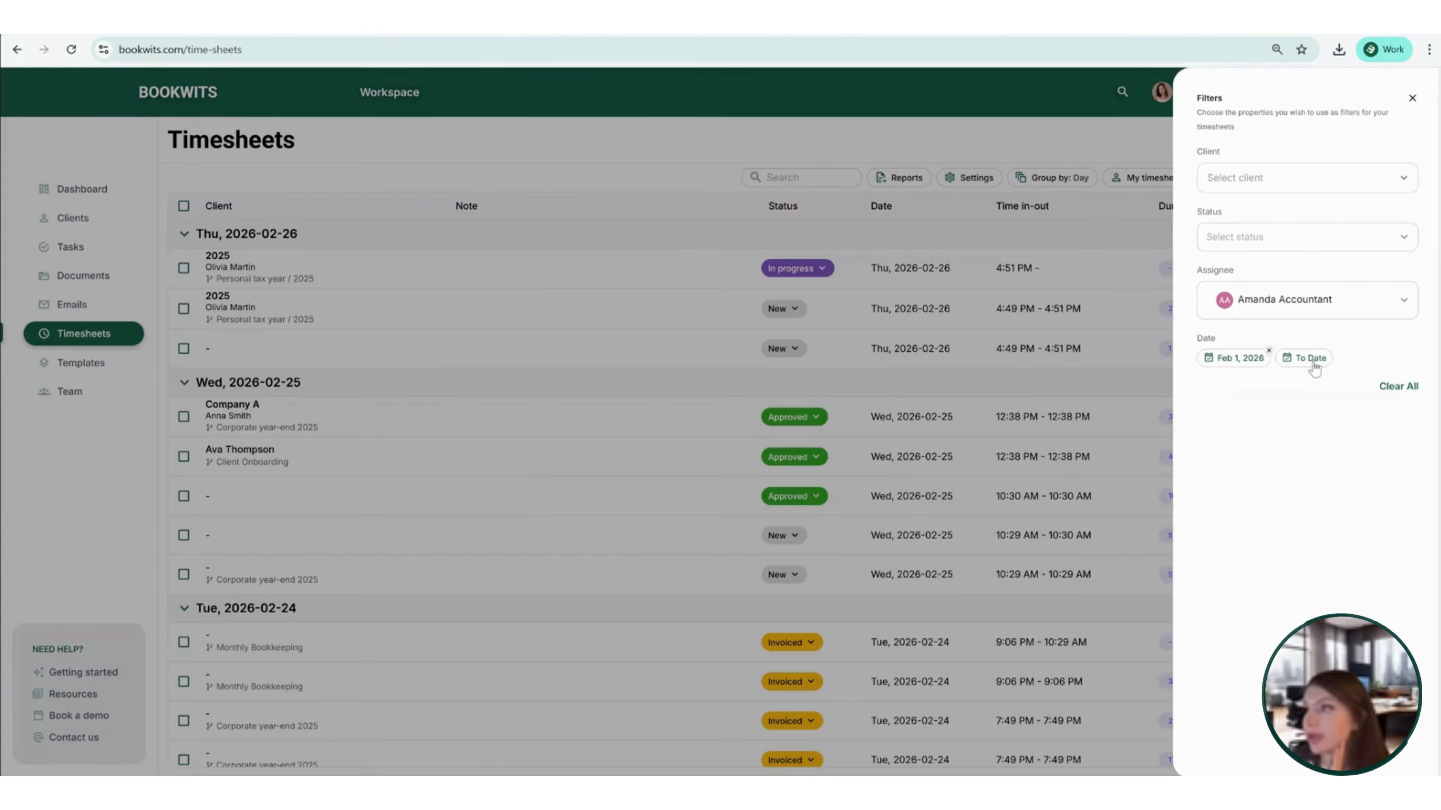
pyautogui.click(1303, 357)
pyautogui.click(1291, 456)
pyautogui.click(1290, 456)
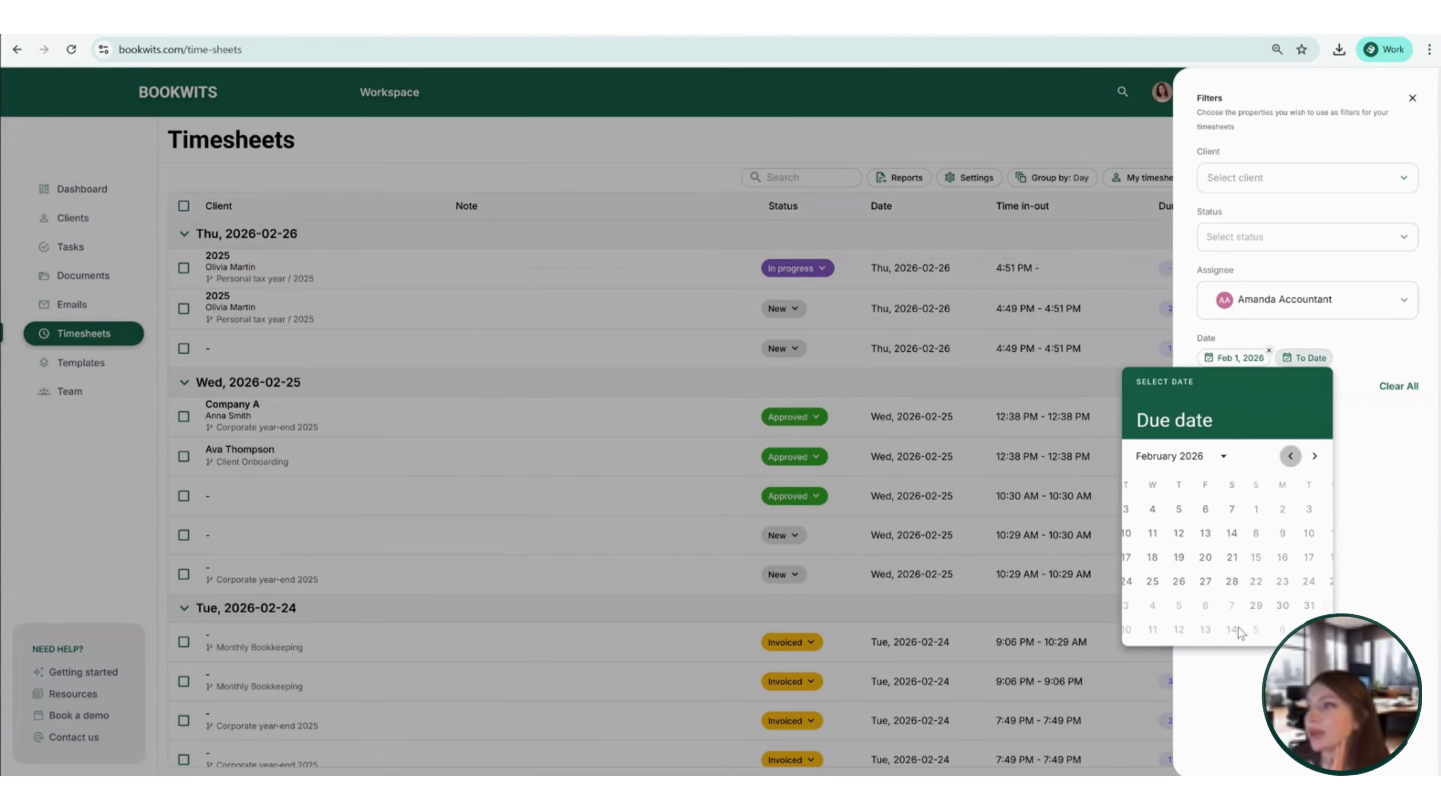
pyautogui.click(1306, 581)
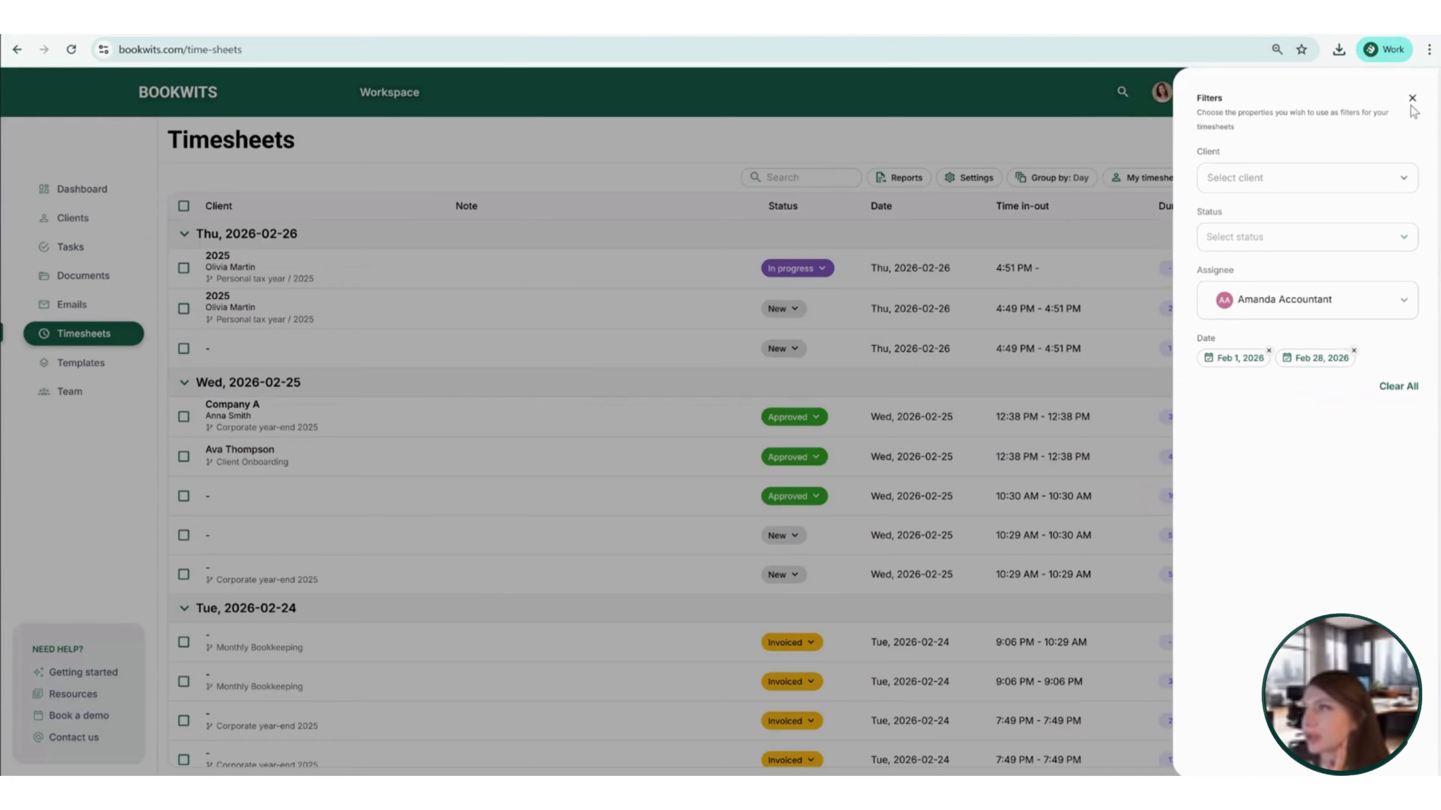
pyautogui.click(608, 328)
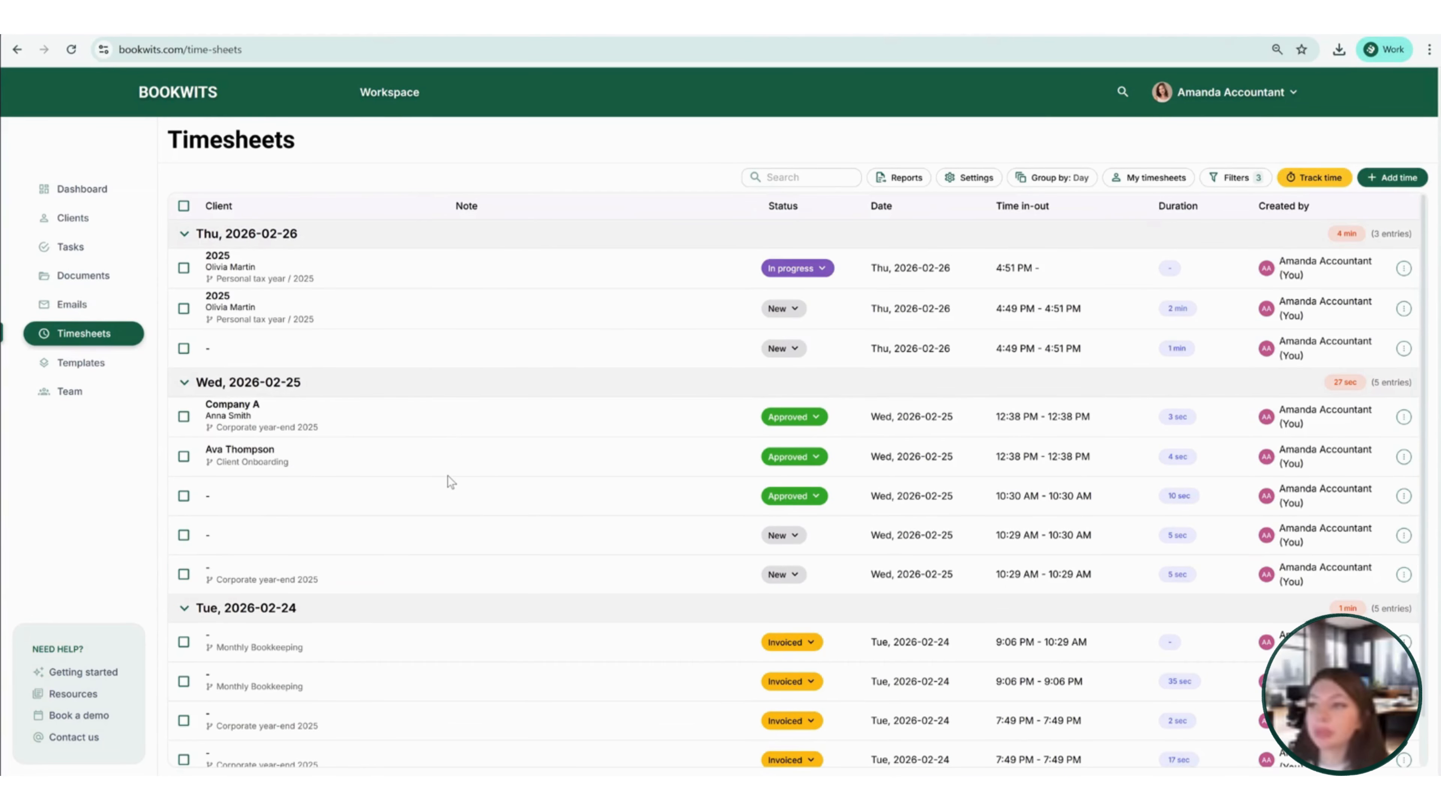
# Review the status options of the second Feb 26 timesheet entry and close them without changing the status.
pyautogui.scroll(-1, 460, 485)
pyautogui.scroll(1, 465, 487)
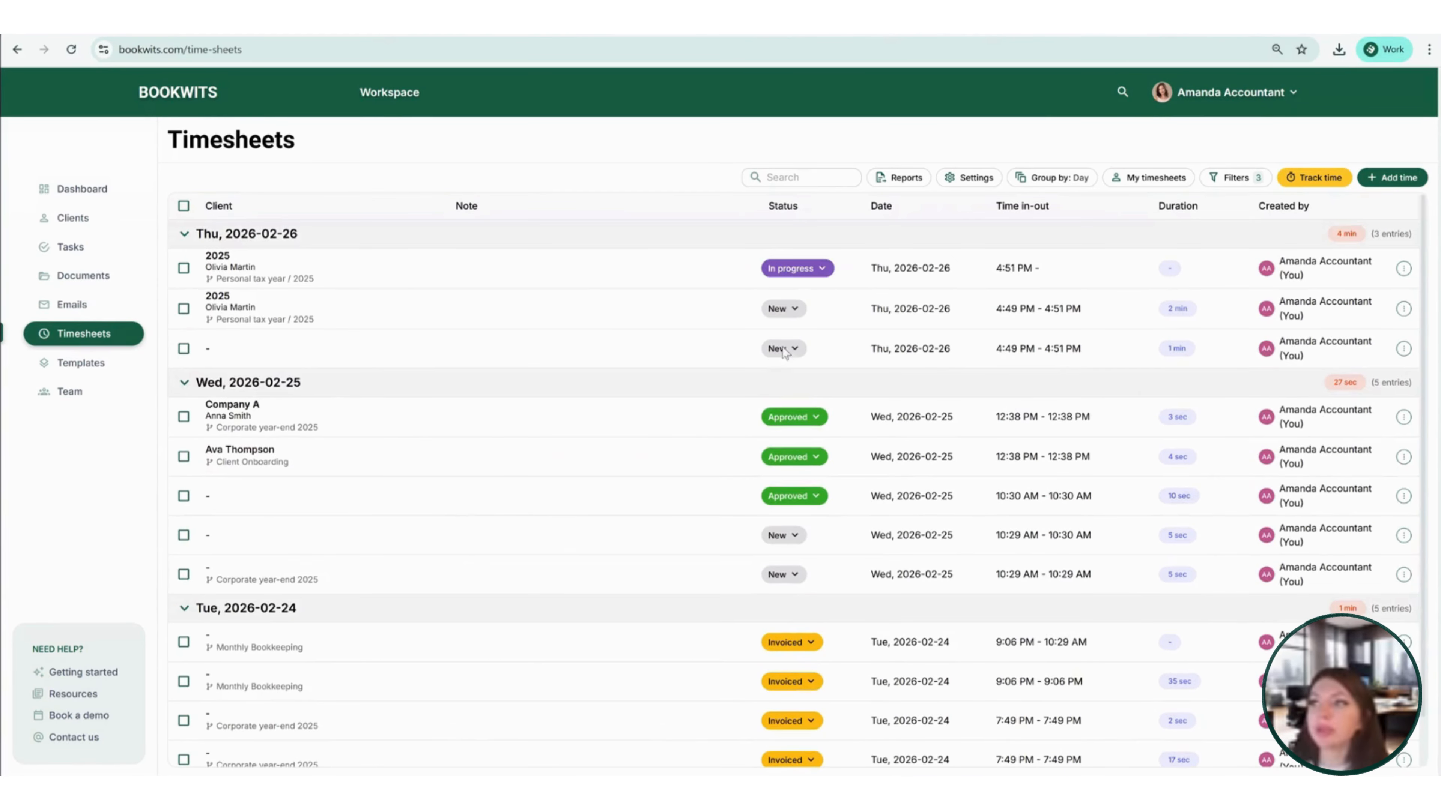
pyautogui.click(787, 319)
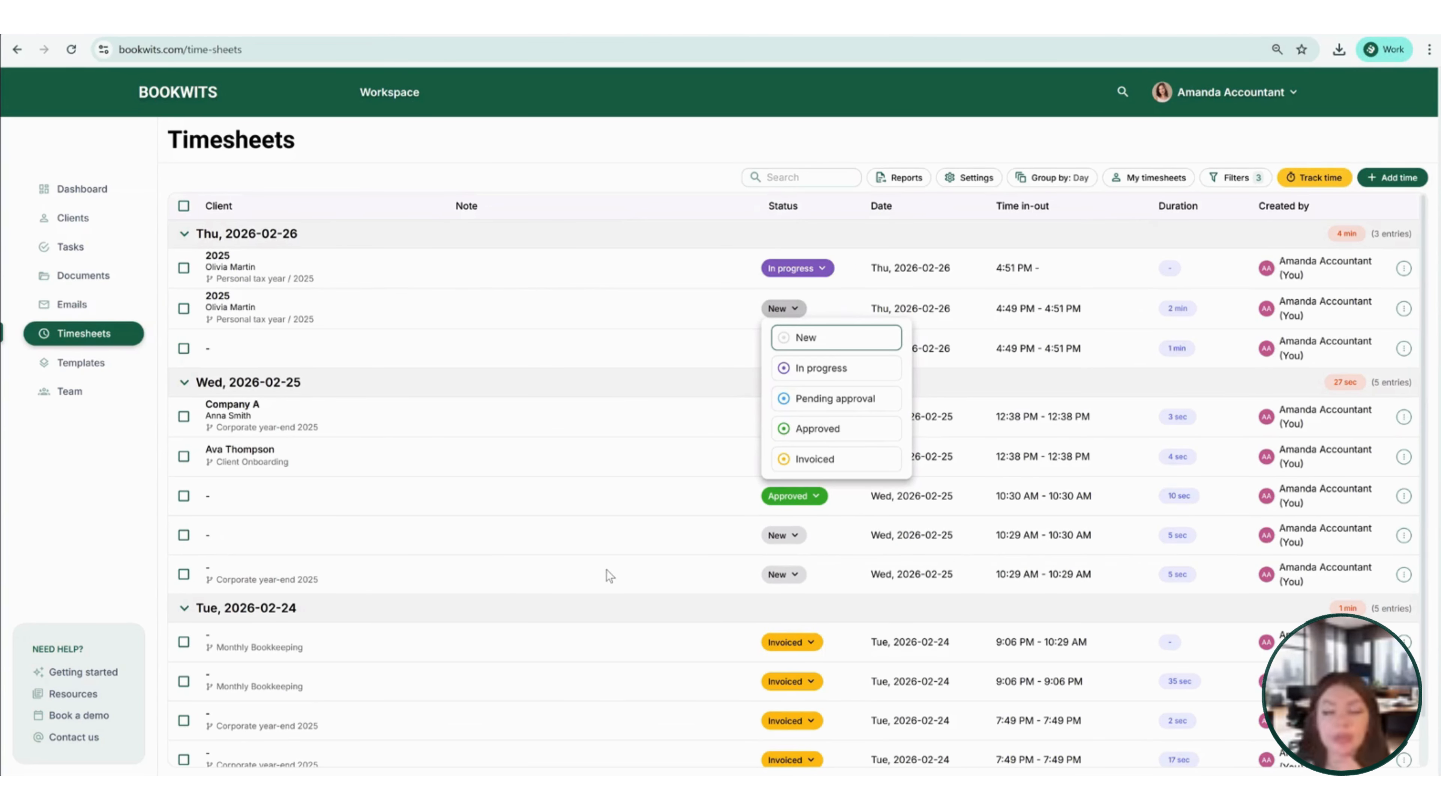
pyautogui.click(554, 193)
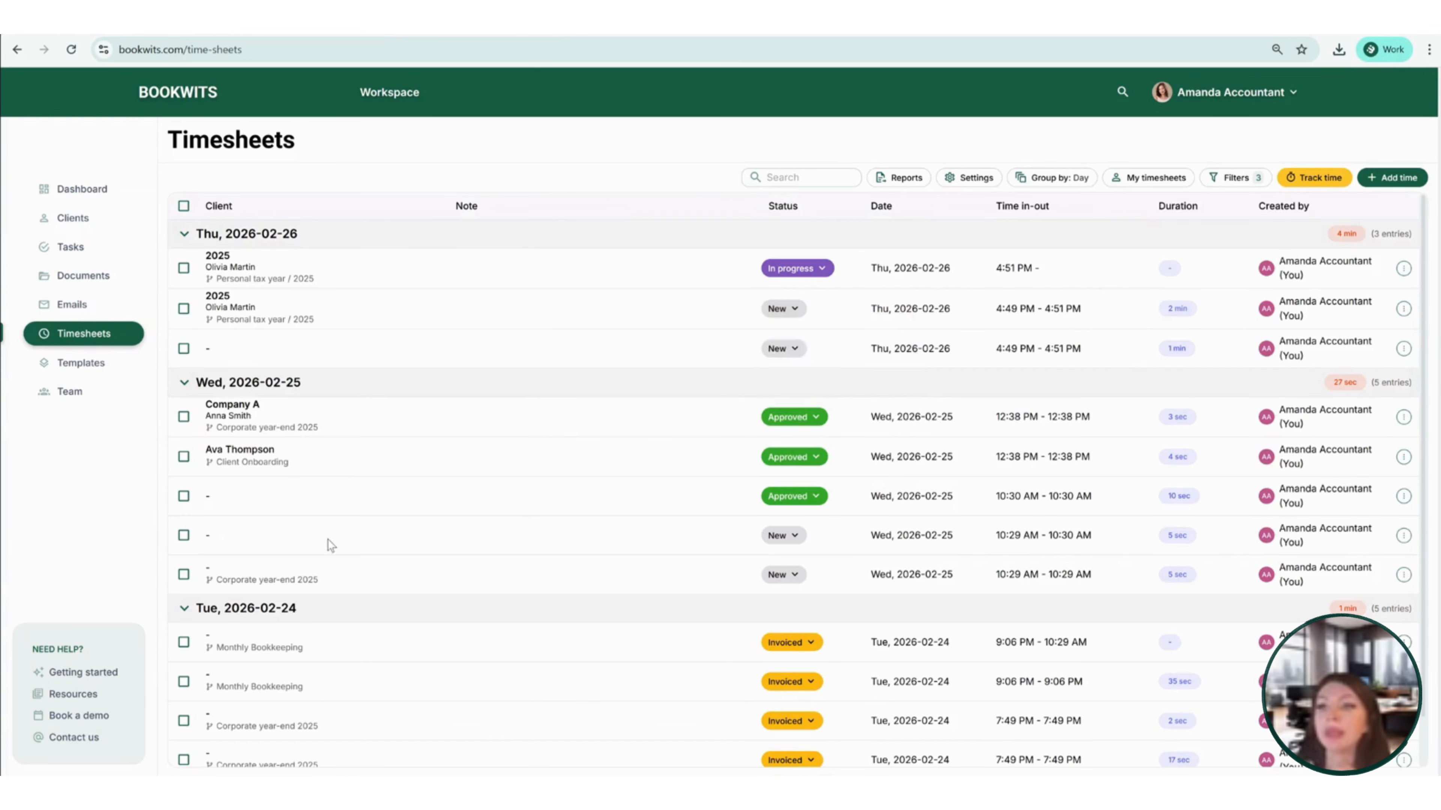
# Invoice all timesheet entries dated Feb 24 and Feb 25, 2026, using the Excel report type.
pyautogui.scroll(-1, 332, 544)
pyautogui.click(183, 591)
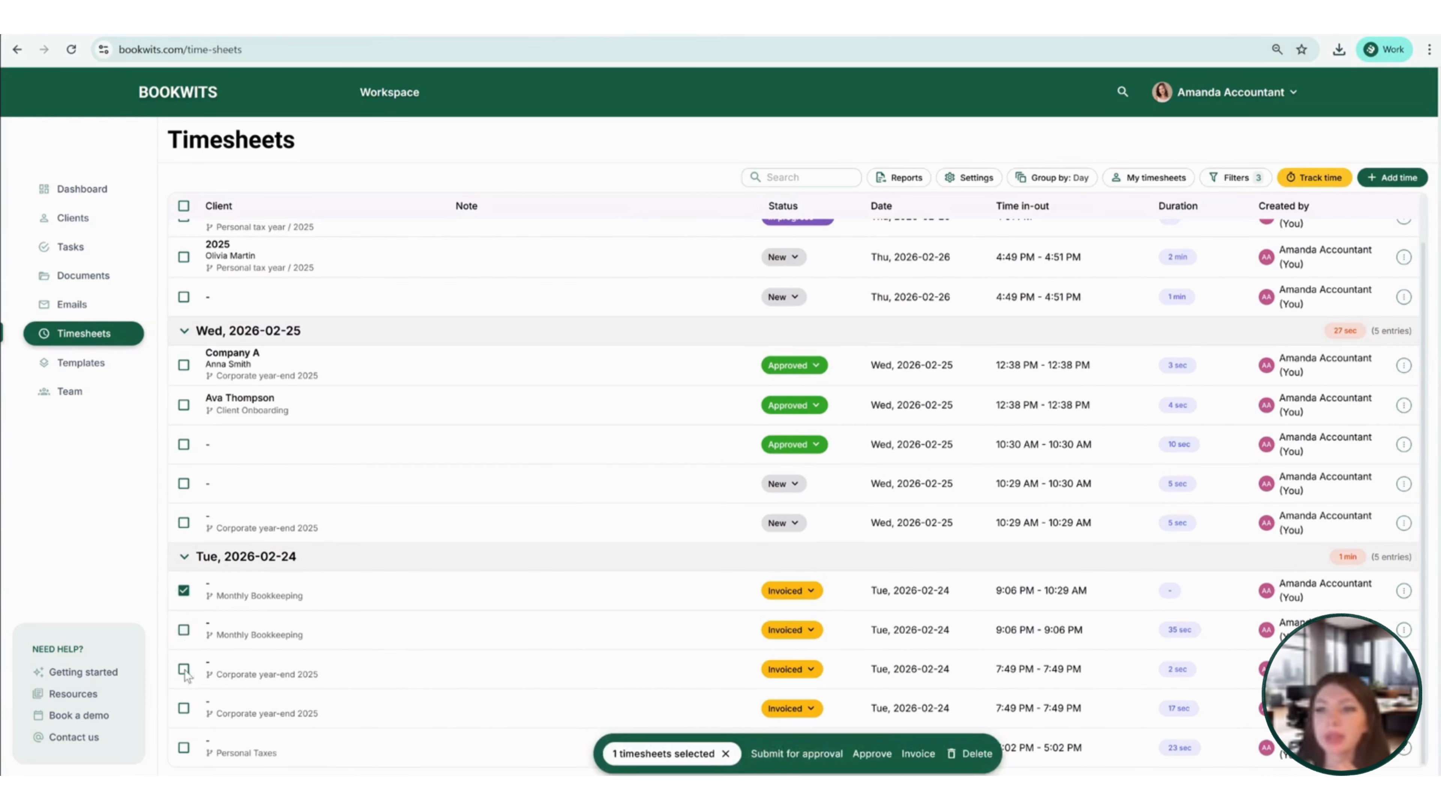
pyautogui.click(183, 630)
pyautogui.click(183, 669)
pyautogui.click(183, 708)
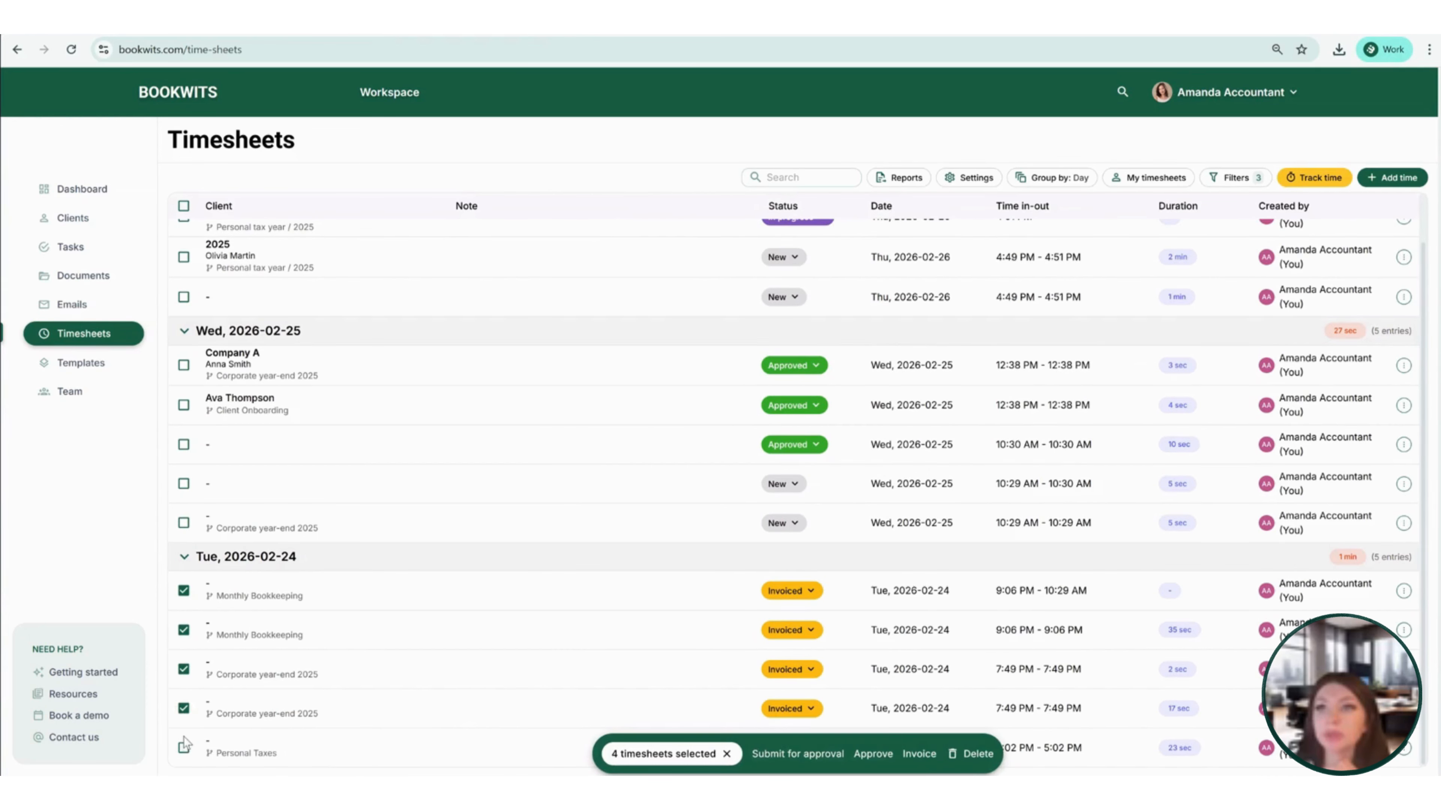
pyautogui.click(183, 747)
pyautogui.click(183, 365)
pyautogui.click(183, 404)
pyautogui.click(183, 444)
pyautogui.click(183, 484)
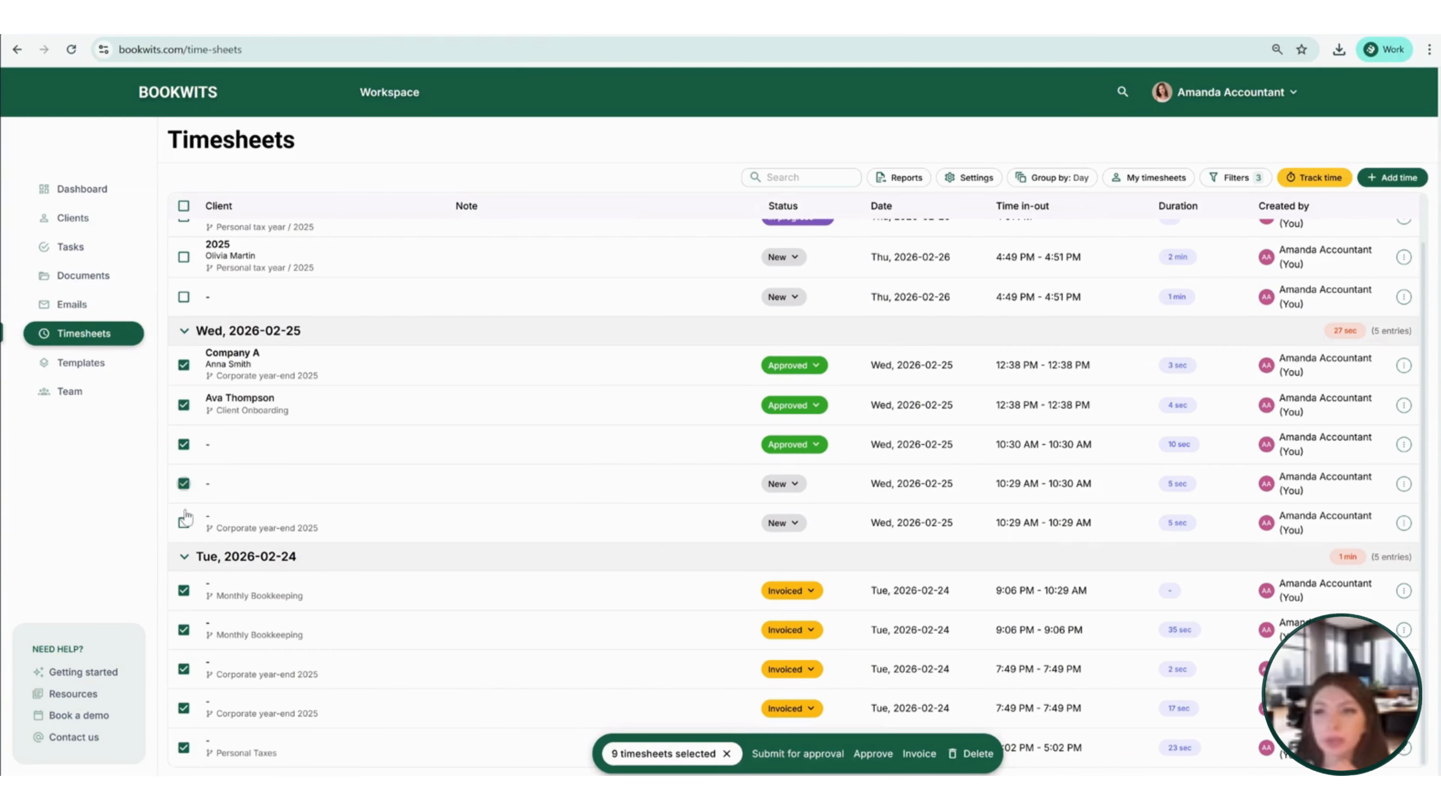
pyautogui.click(184, 522)
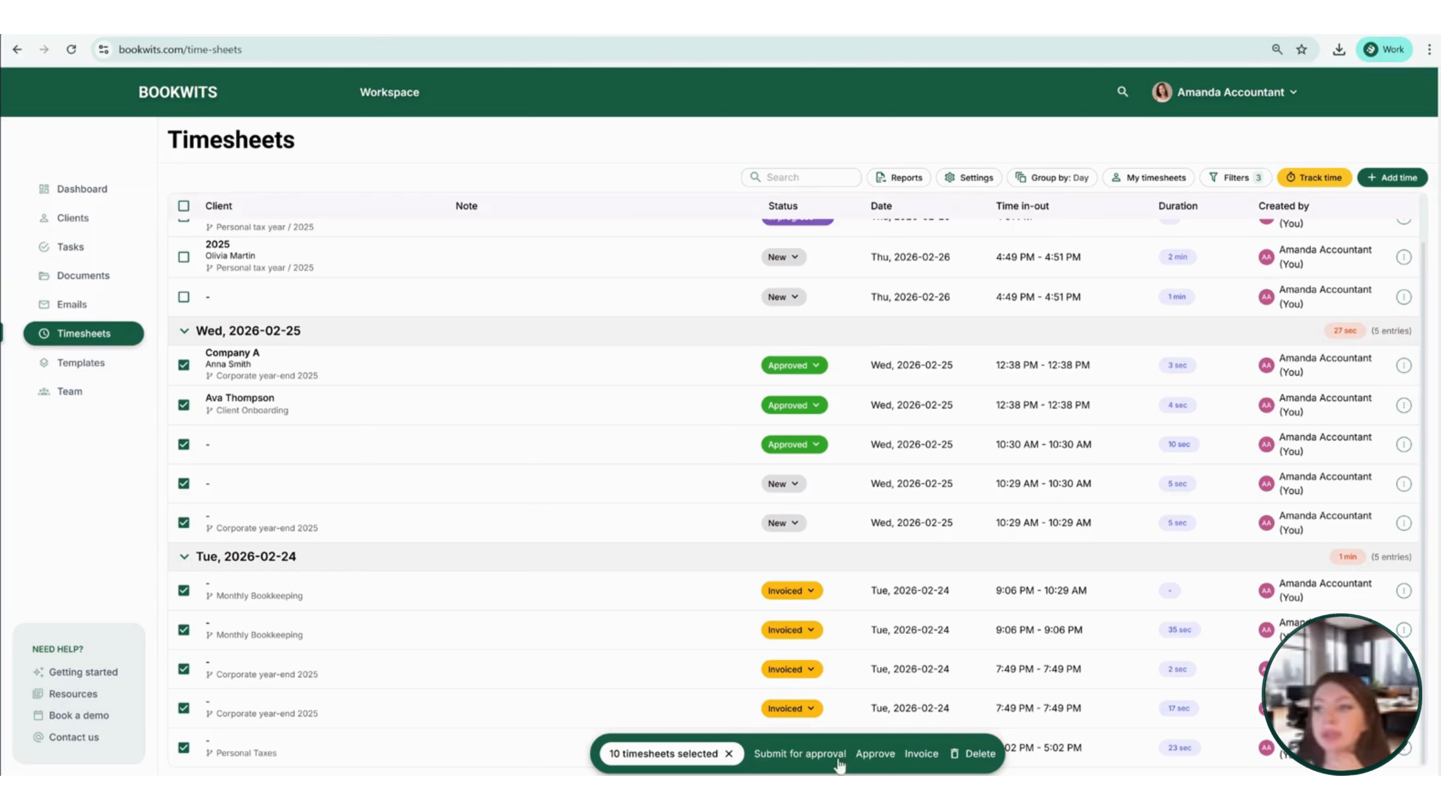
pyautogui.click(921, 754)
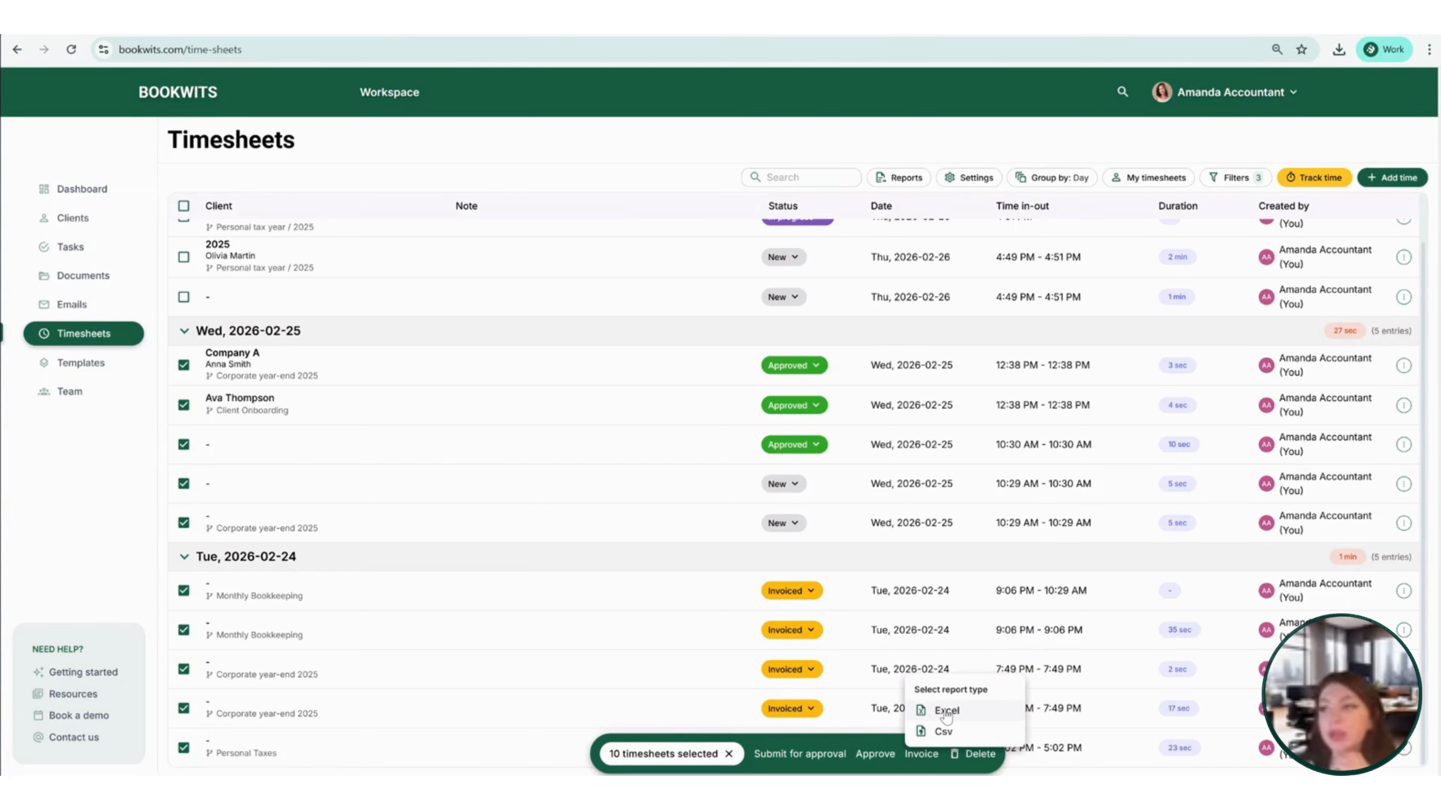
pyautogui.click(946, 712)
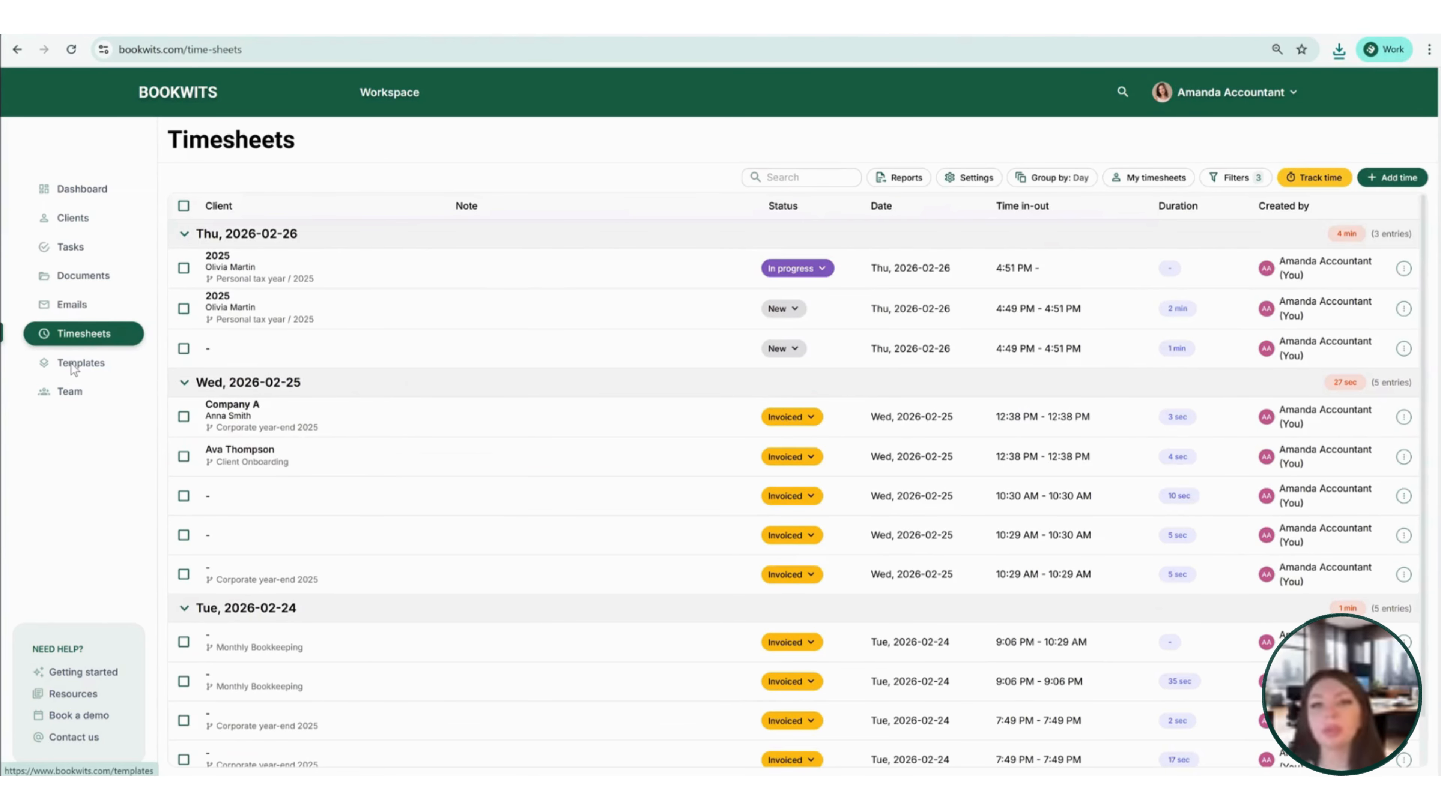
# Browse the task, email, personal checklist, company checklist and document templates.
pyautogui.click(71, 365)
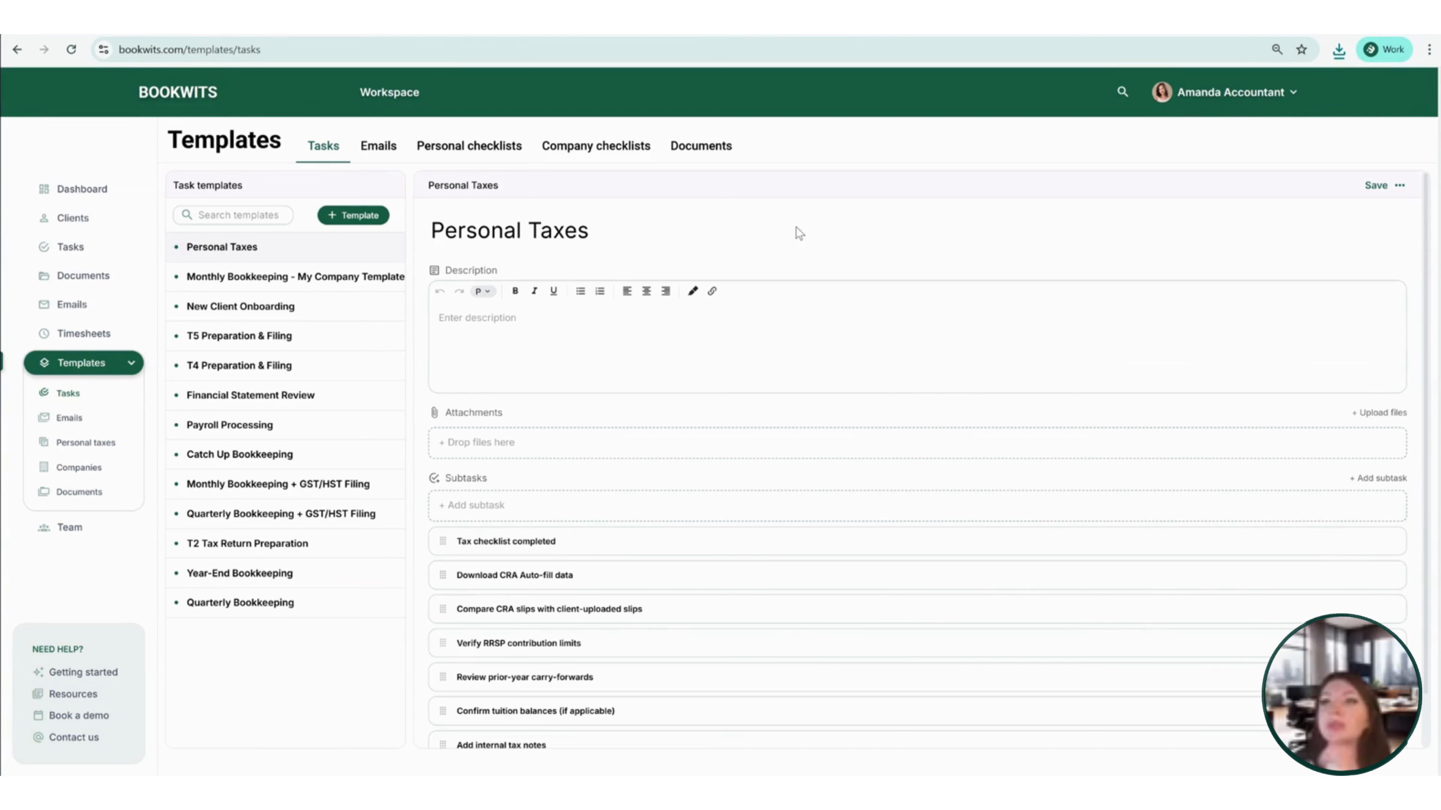
pyautogui.click(358, 155)
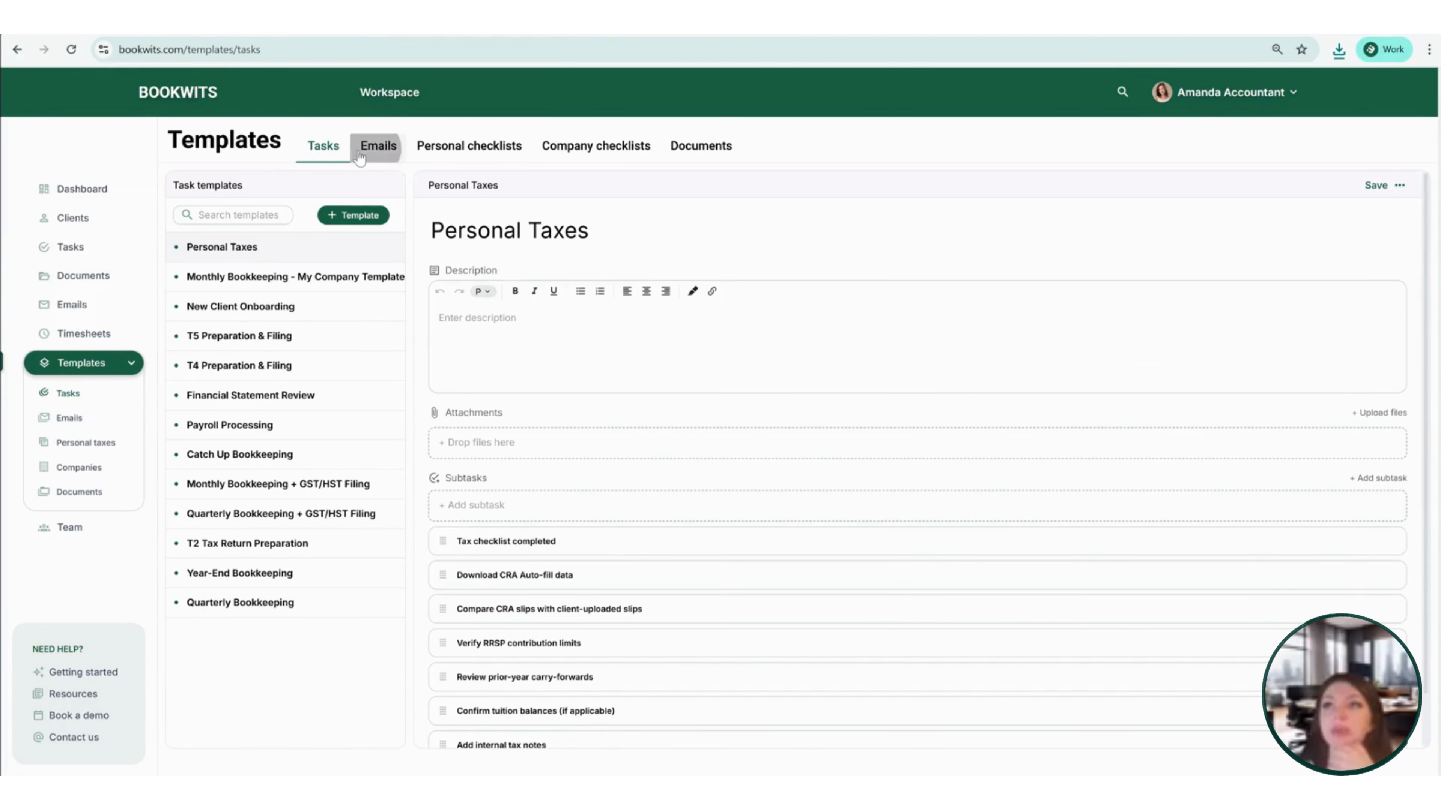
pyautogui.click(490, 151)
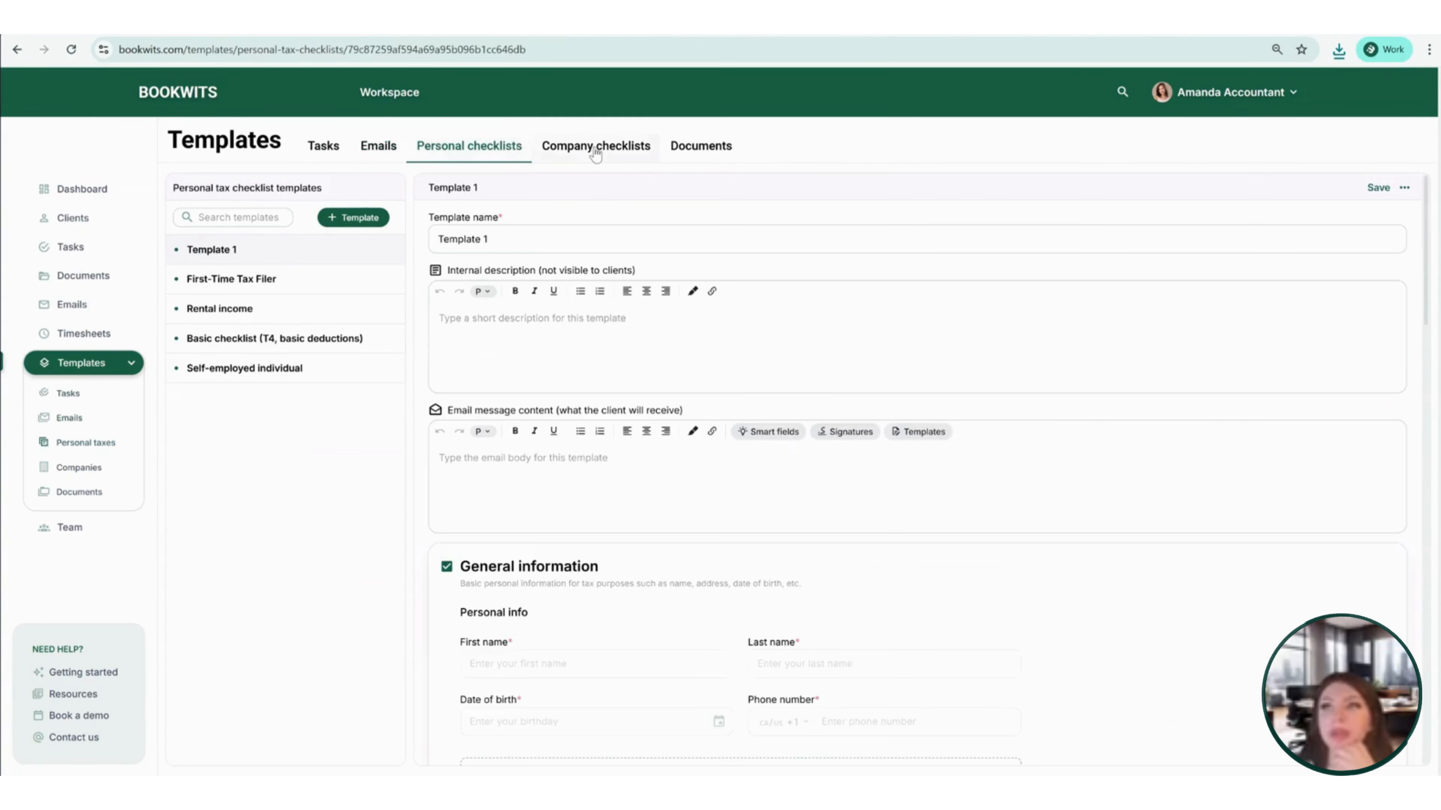
pyautogui.click(595, 155)
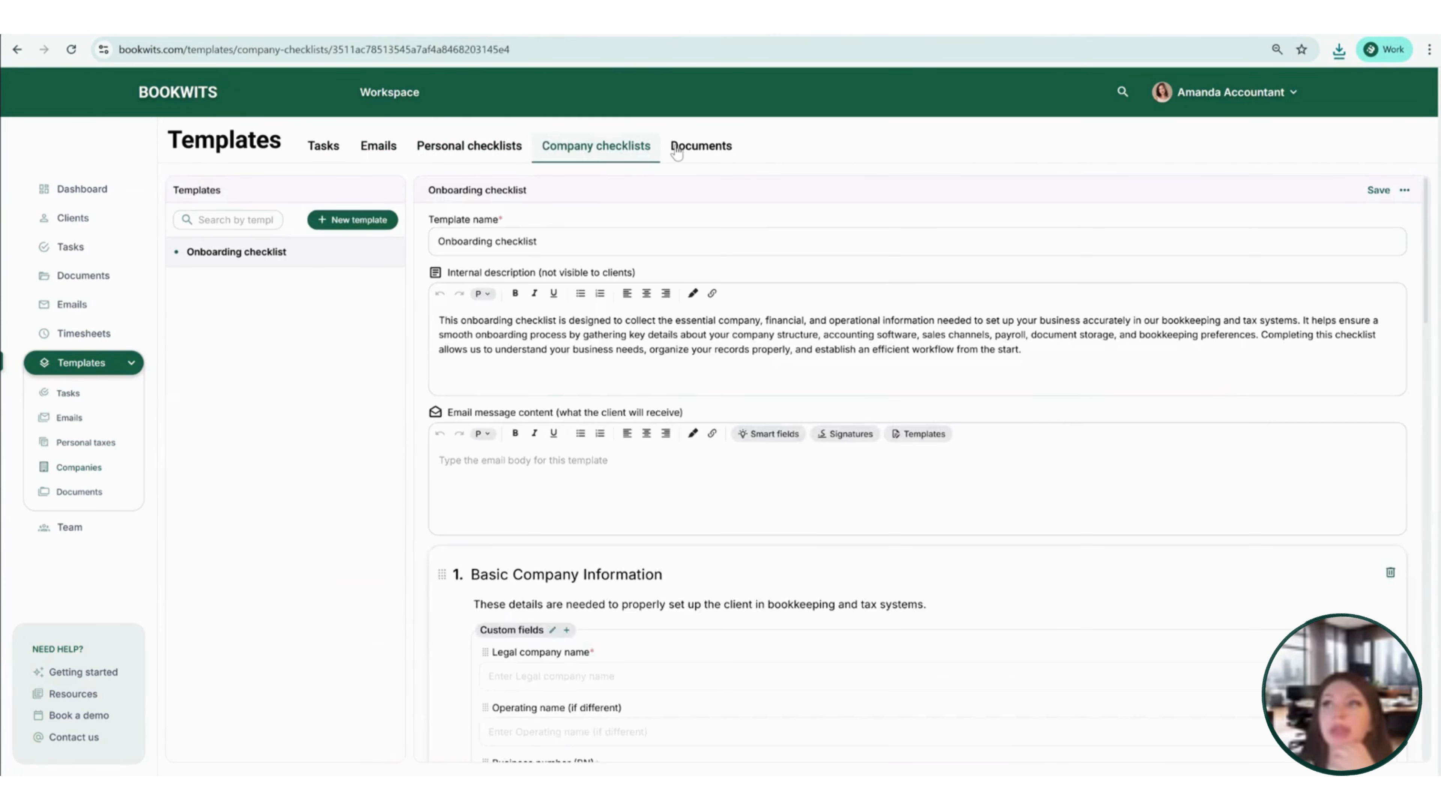
pyautogui.click(676, 153)
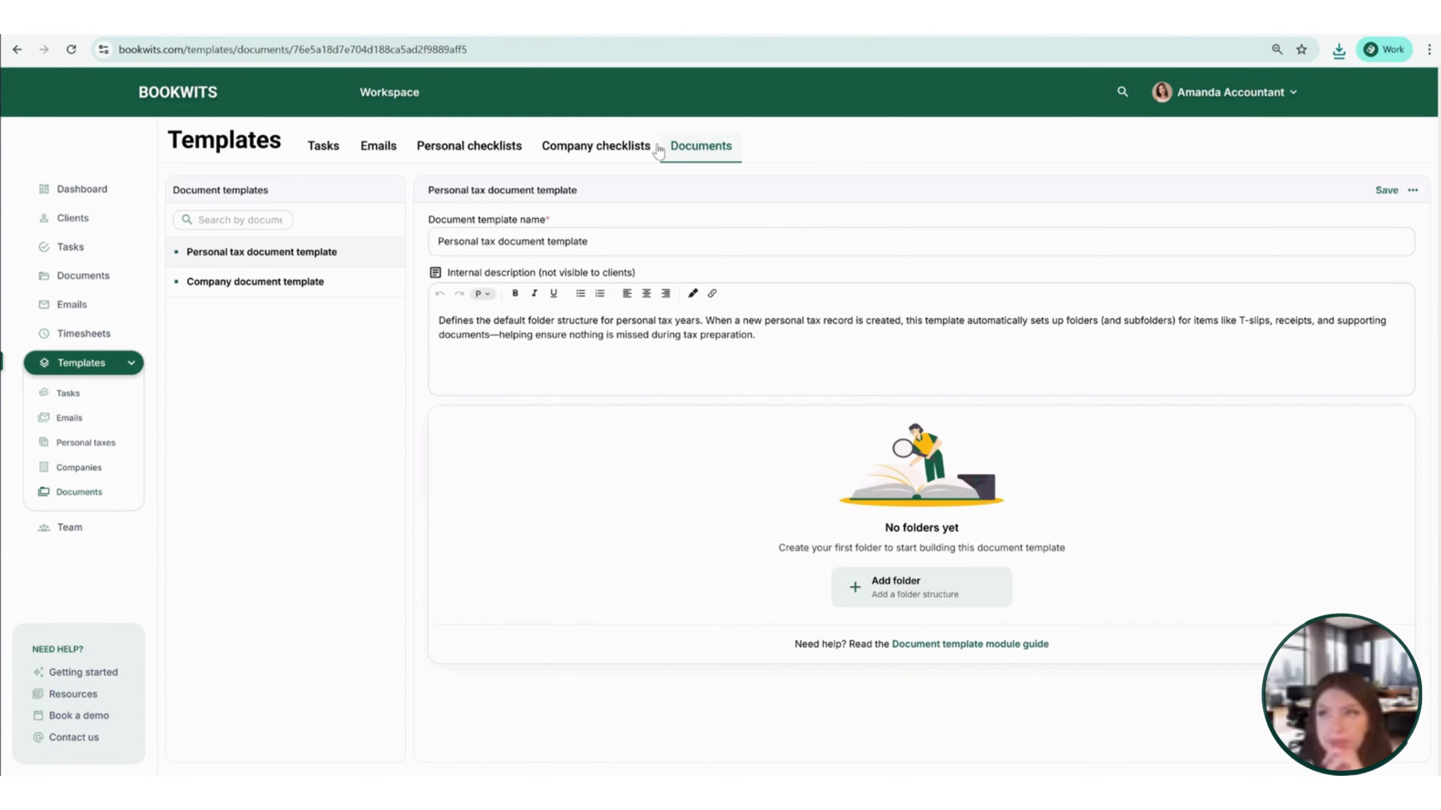
# Add a folder named Corporate to the Company document template.
pyautogui.click(299, 289)
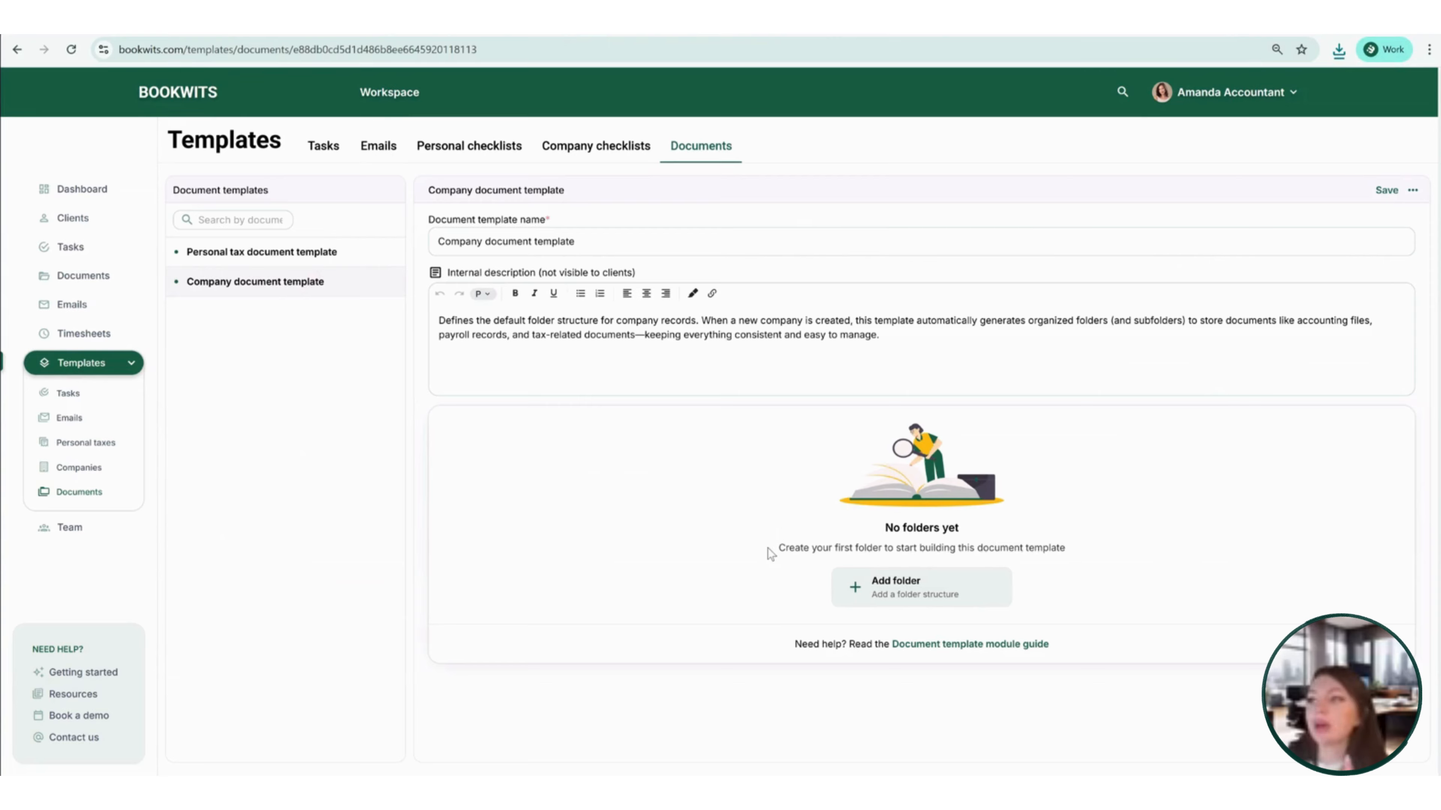
pyautogui.click(916, 574)
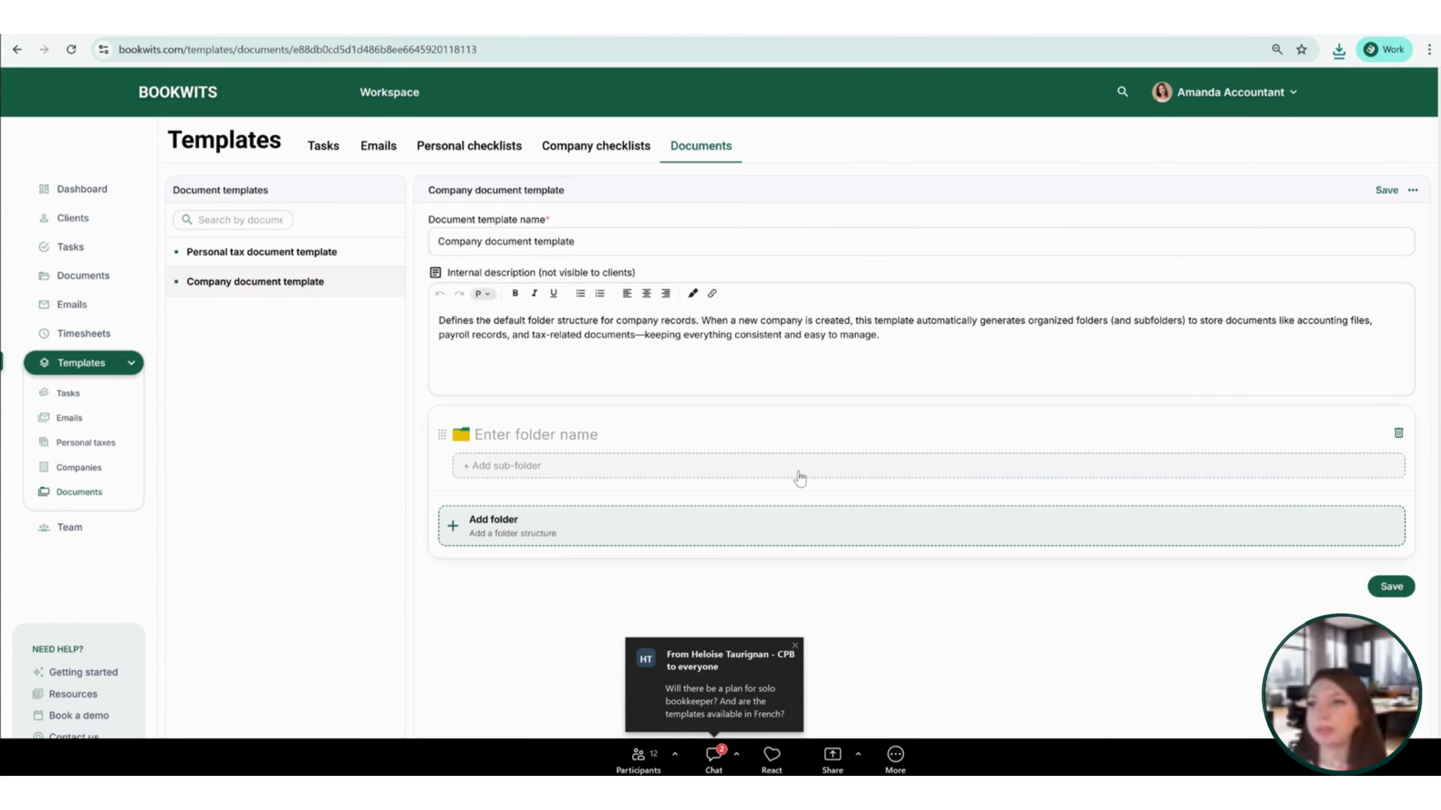
pyautogui.click(602, 431)
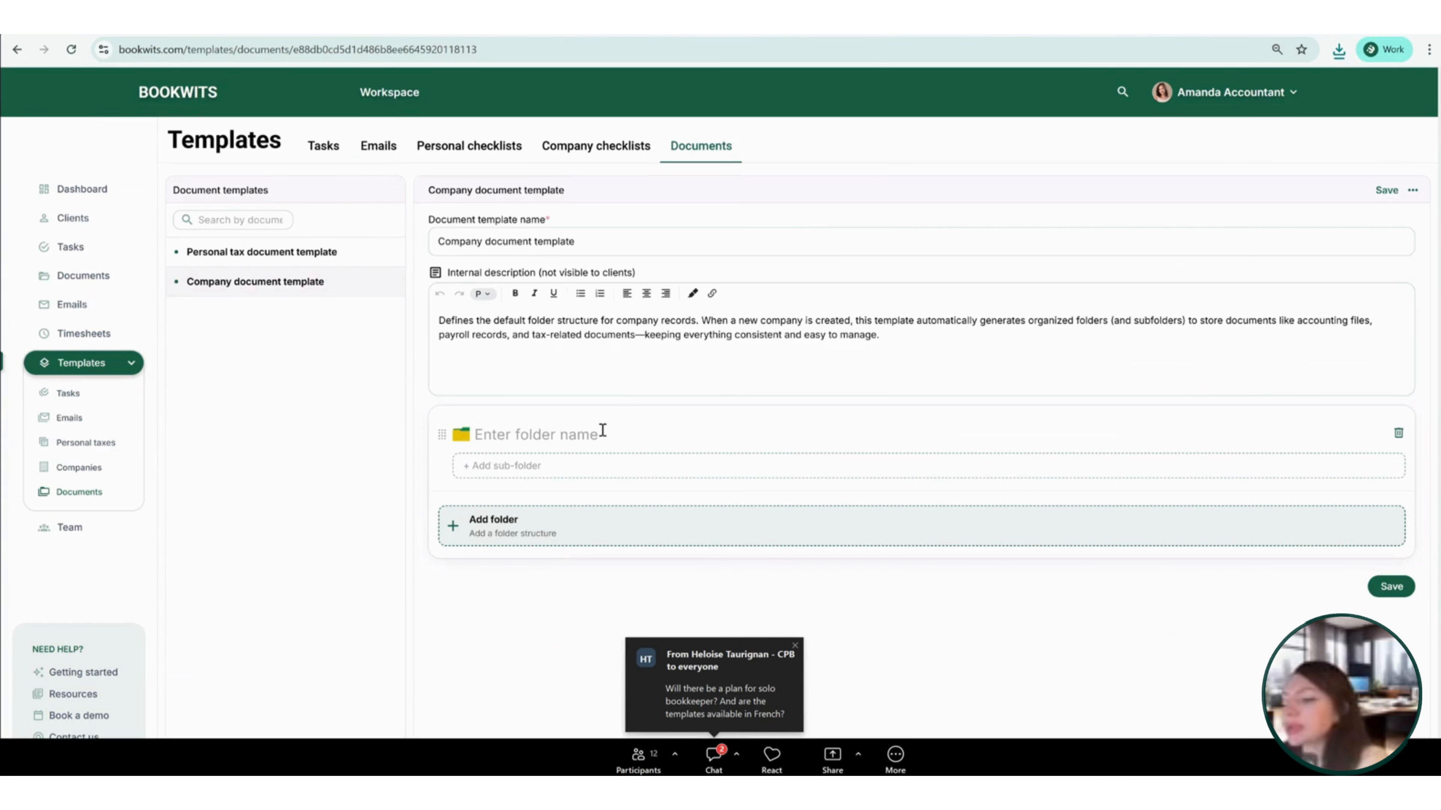
pyautogui.write('Corpor')
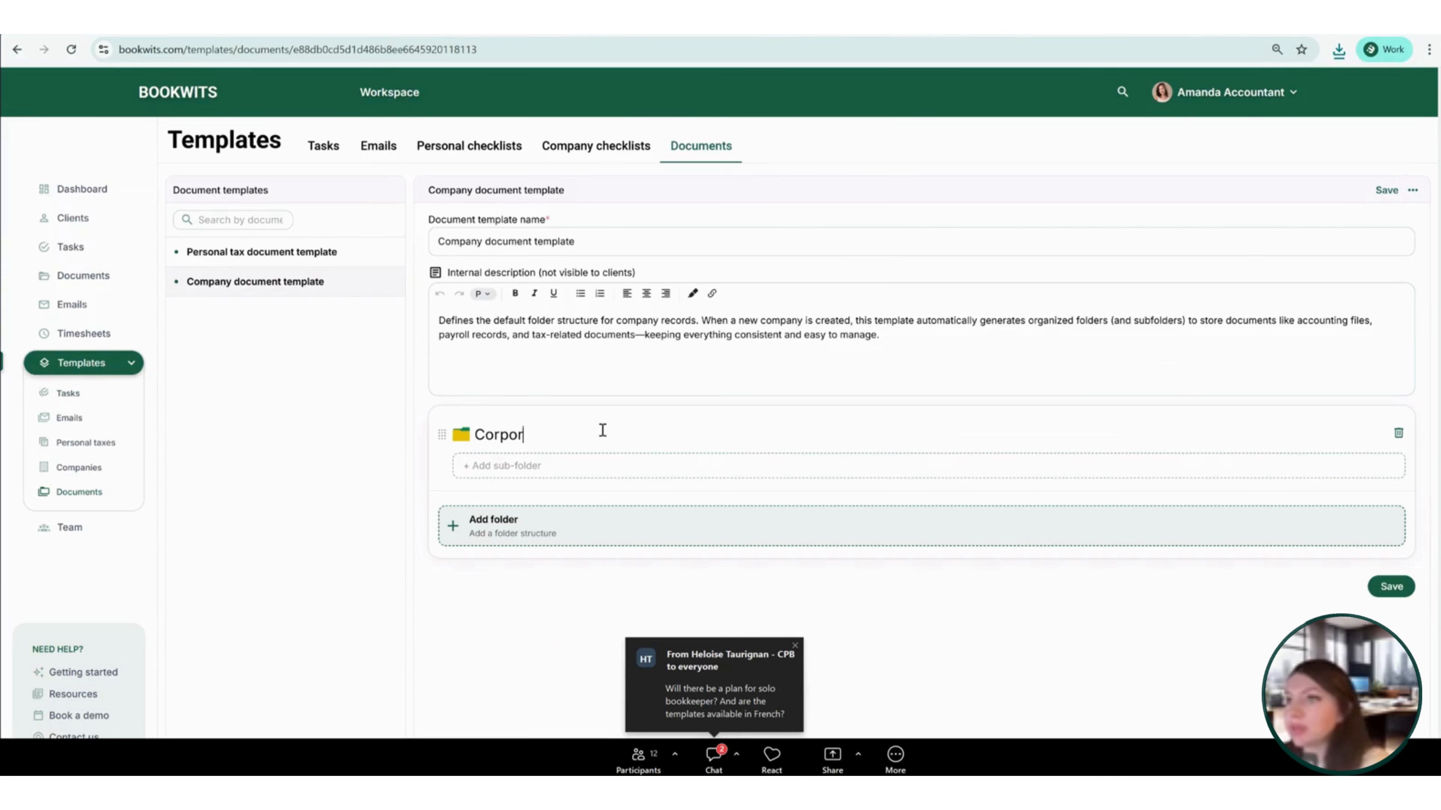
pyautogui.write('ate')
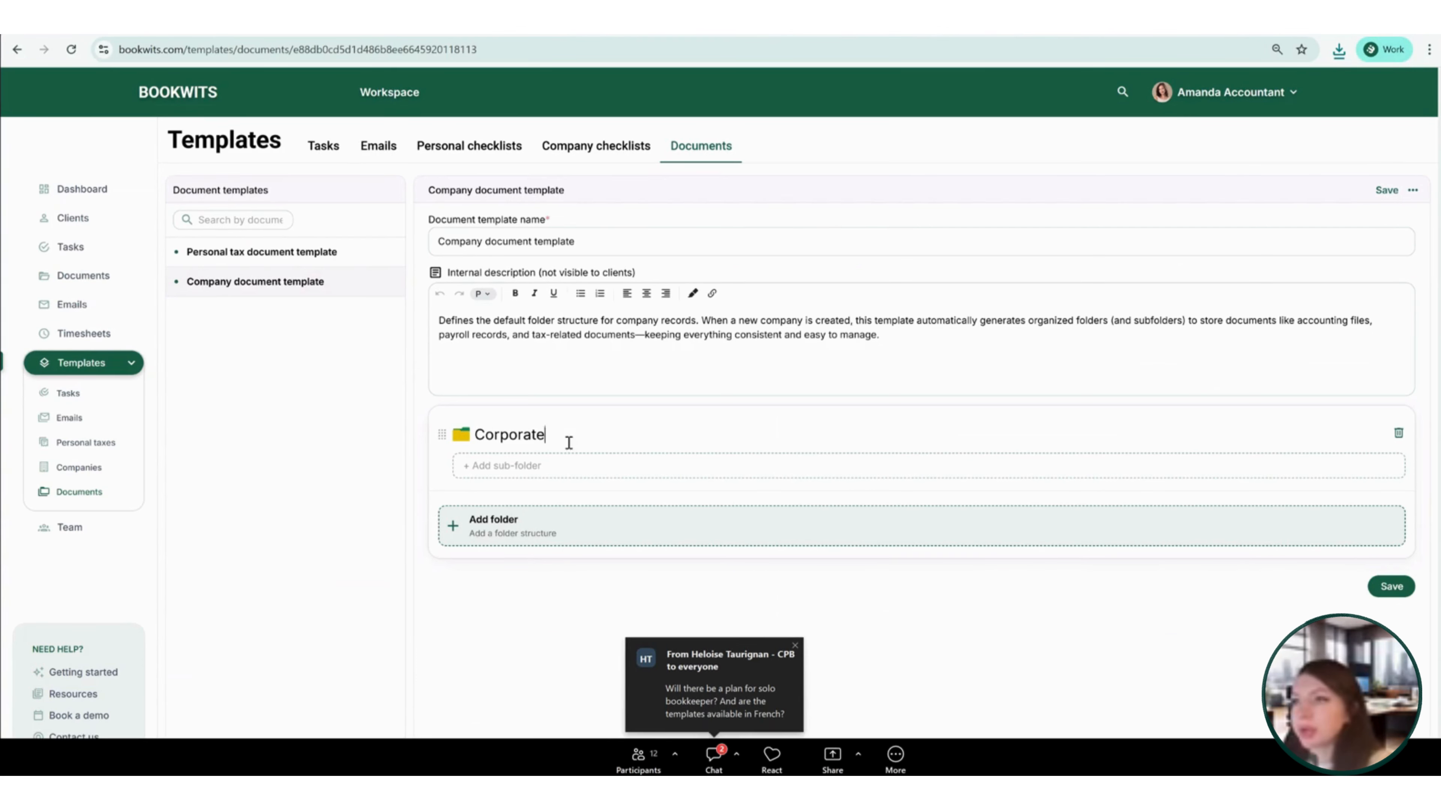
pyautogui.click(559, 476)
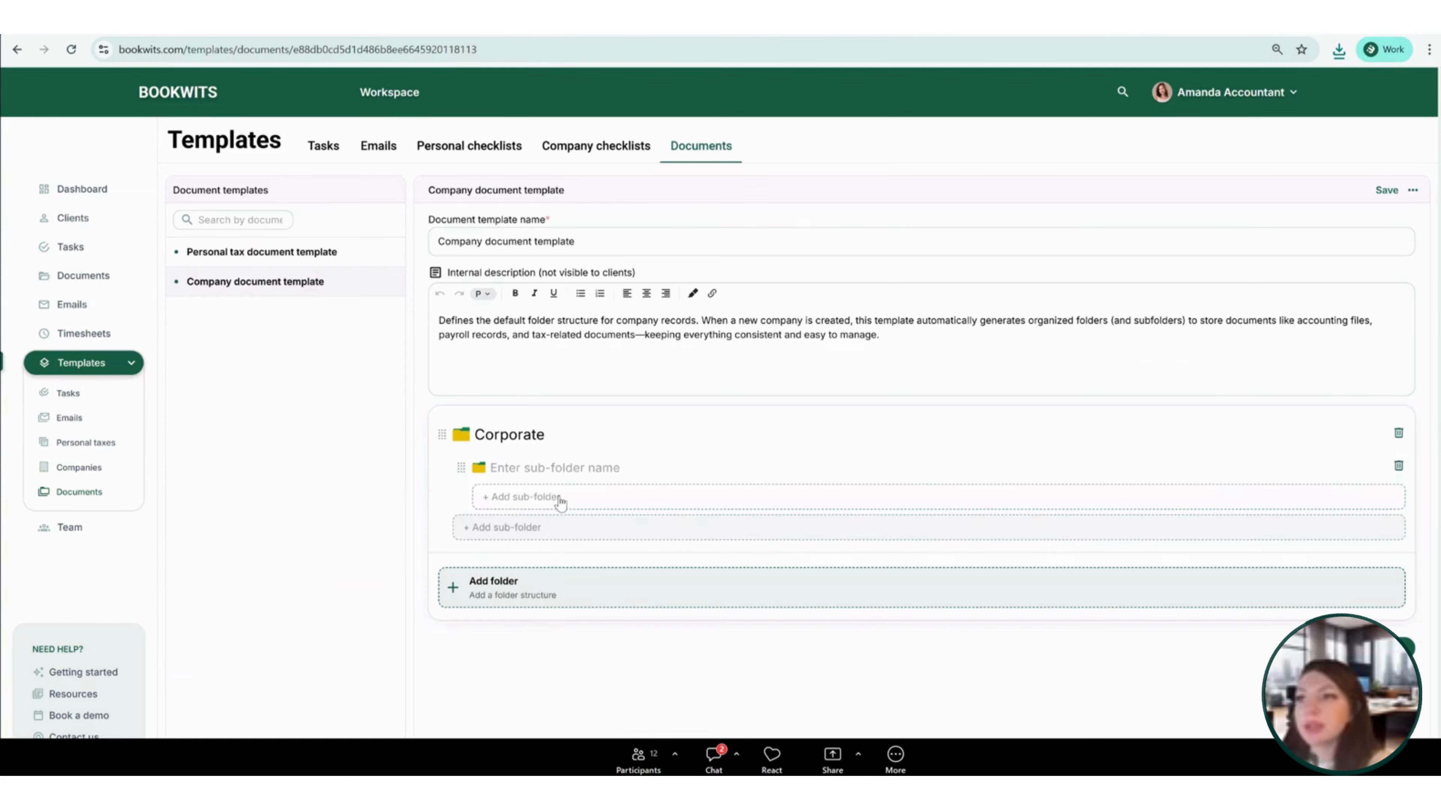
pyautogui.click(559, 498)
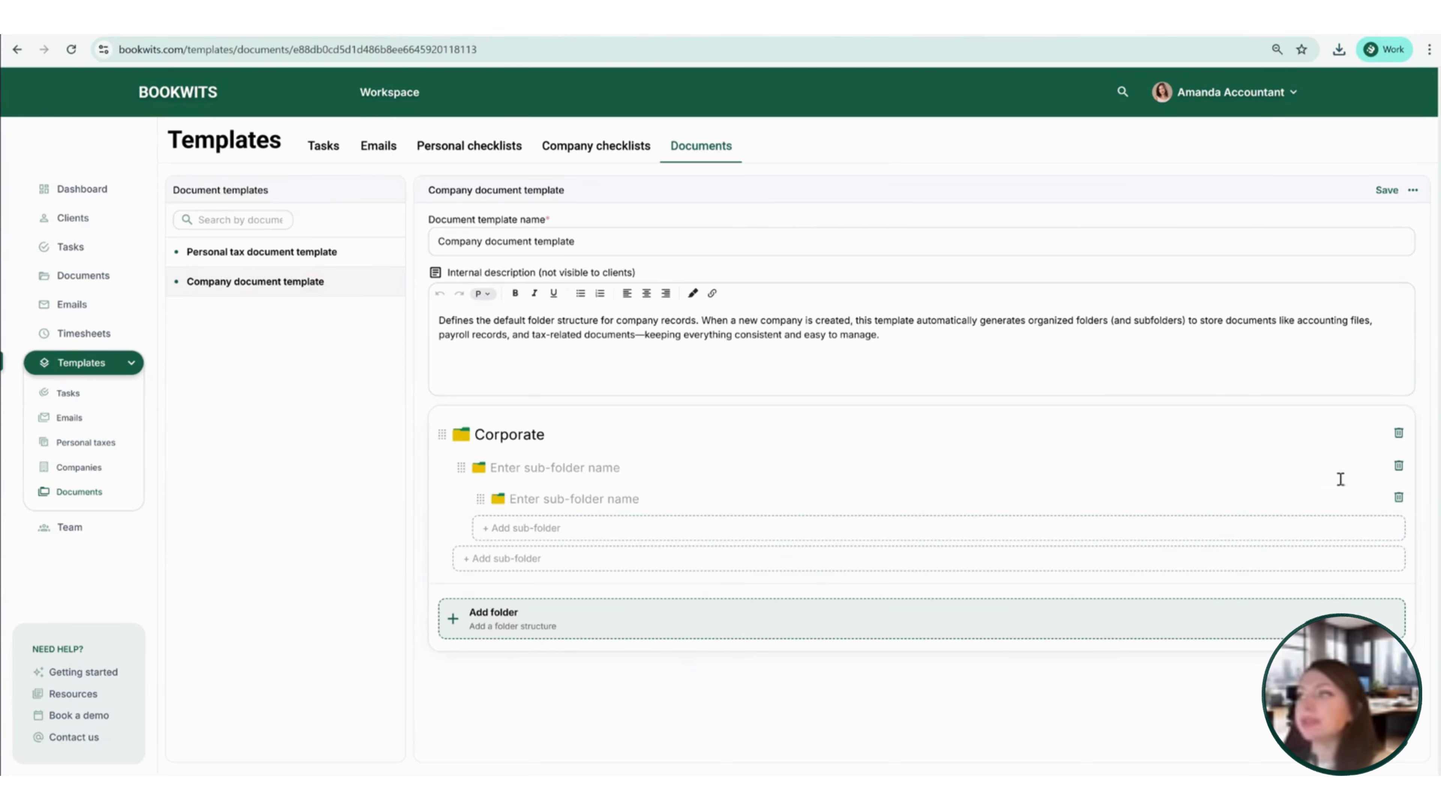
pyautogui.click(1398, 466)
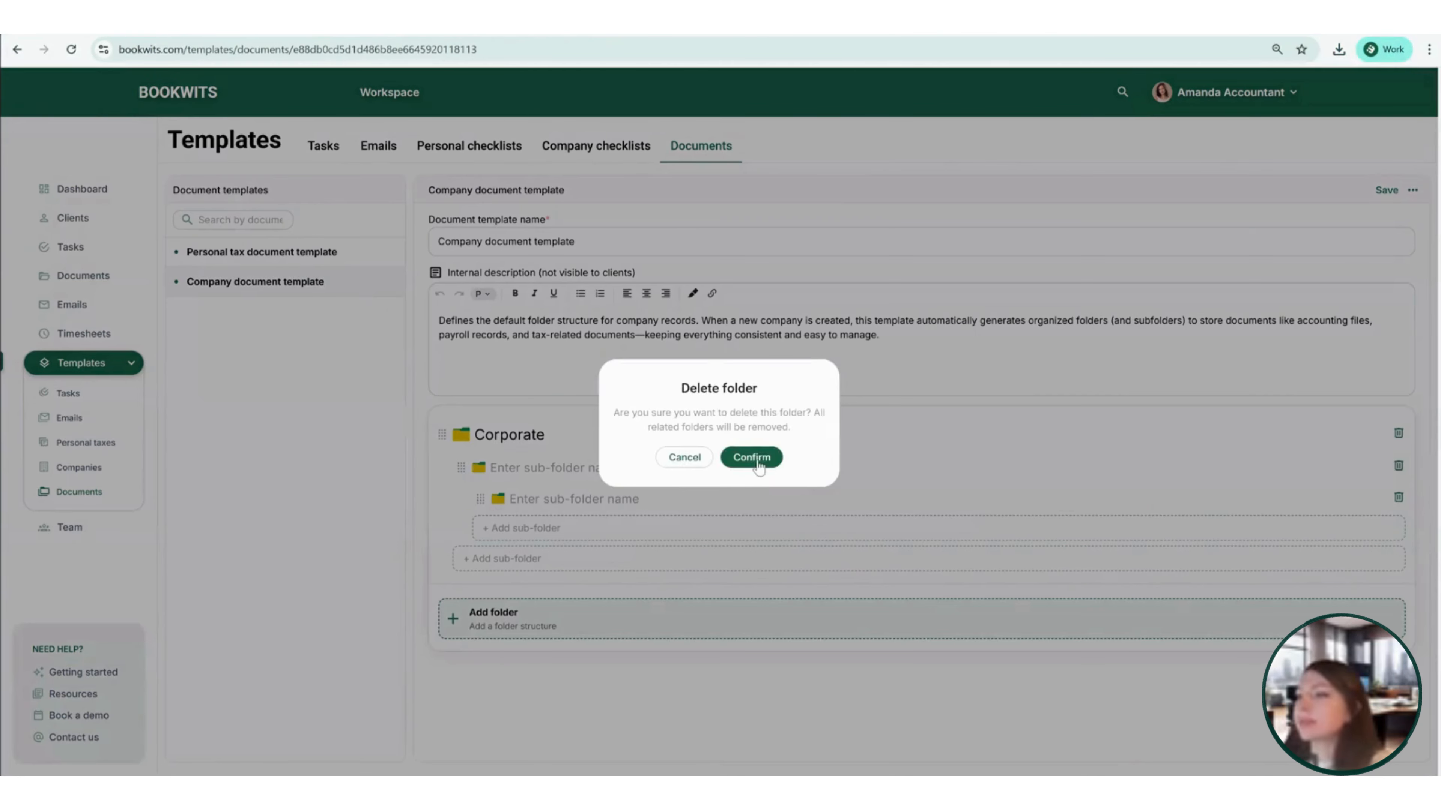
pyautogui.click(749, 471)
# Add a second top-level folder named Payroll below Corporate in the Company document template.
pyautogui.click(567, 526)
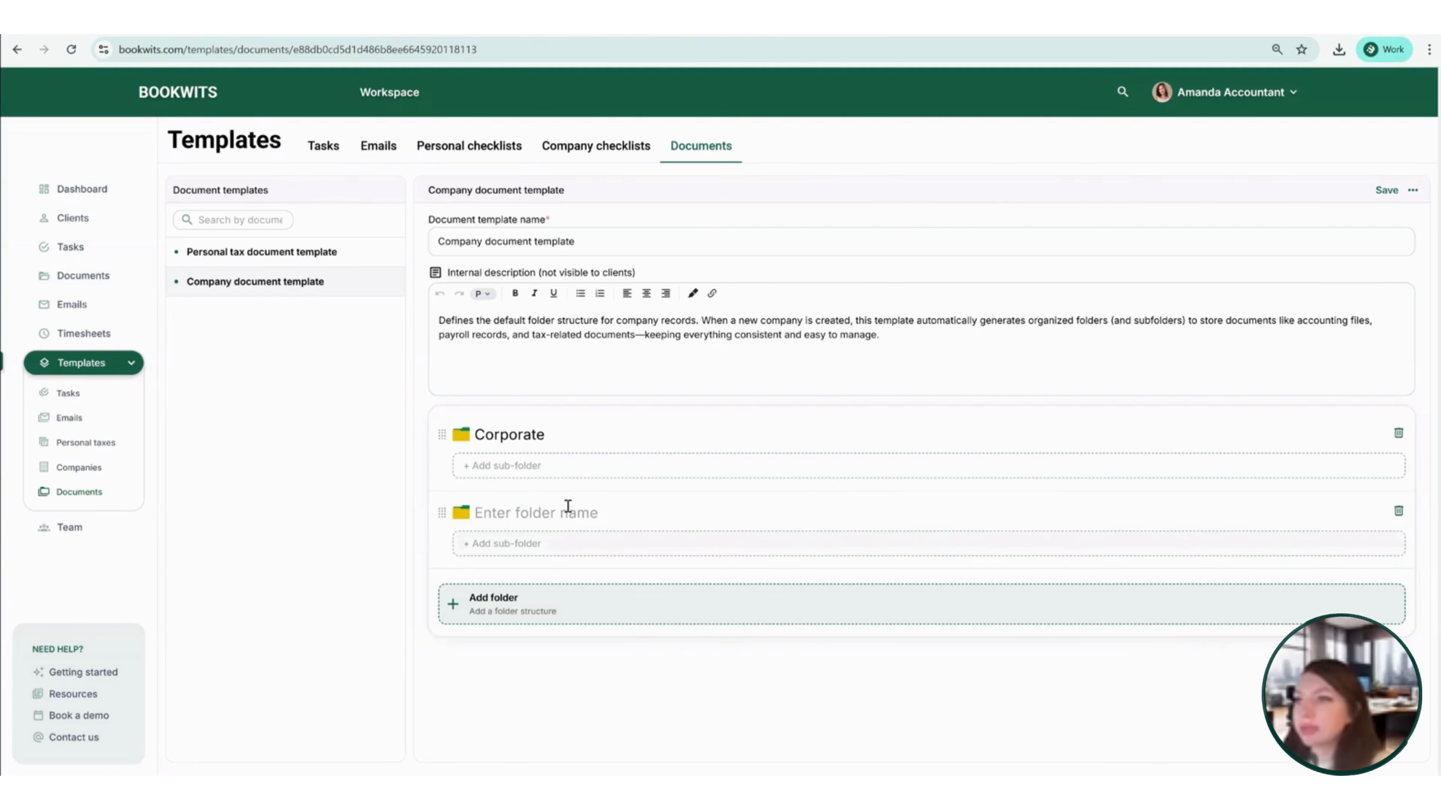
pyautogui.write('{ay')
pyautogui.press('BackSpace')
pyautogui.press('BackSpace')
pyautogui.press('BackSpace')
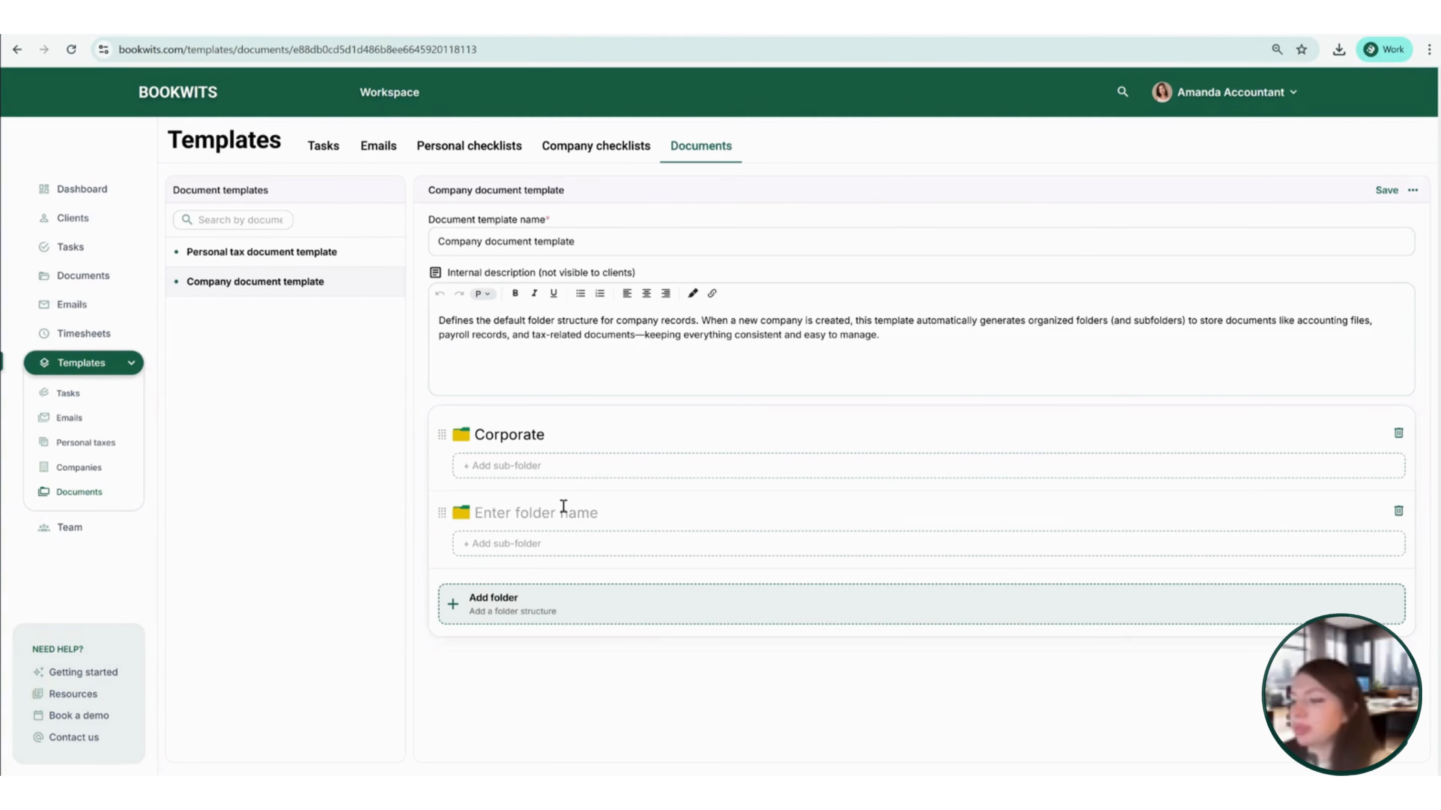
pyautogui.write('Payroll')
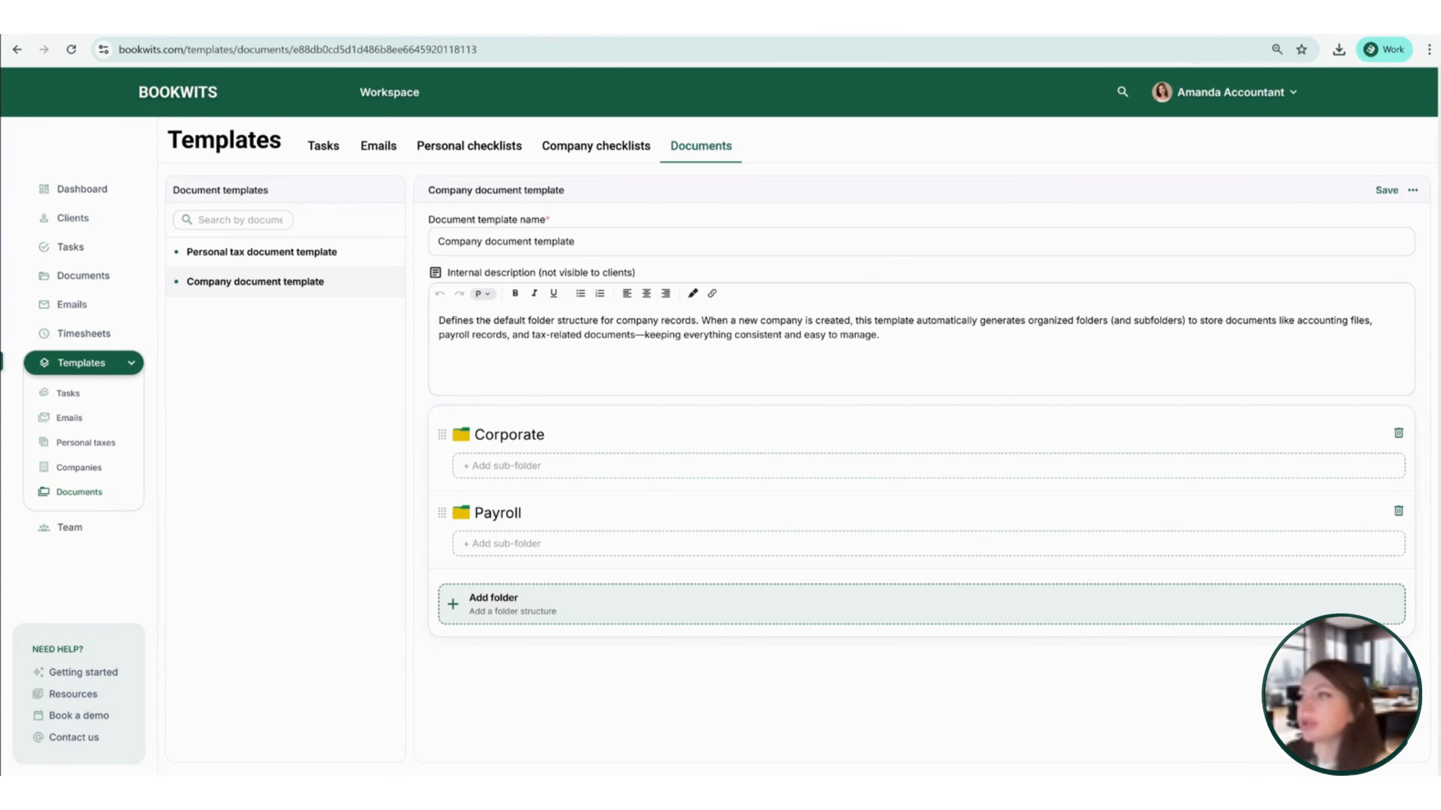
pyautogui.press('Return')
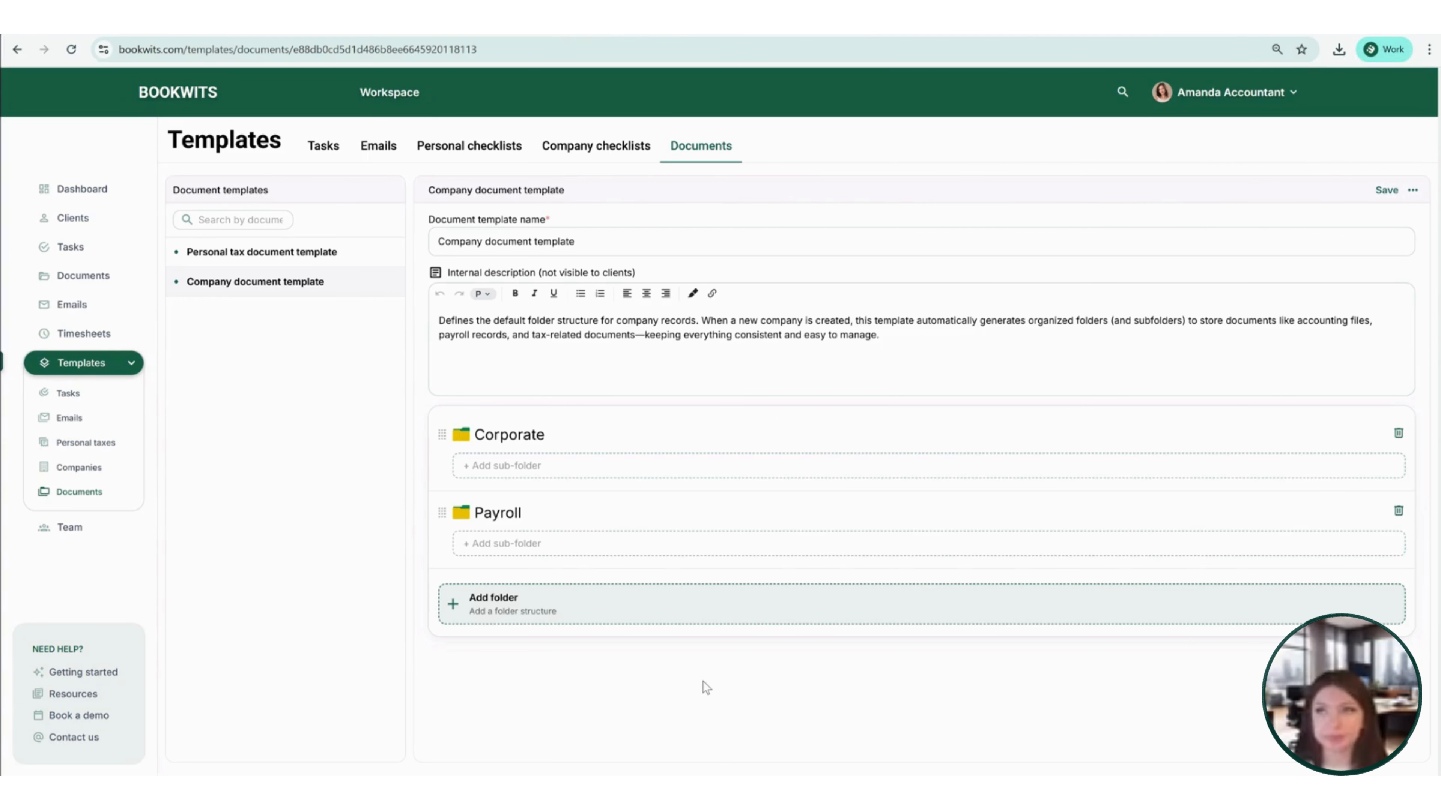
# View the Personal tax document template, then review the roles in the team's new member invitation and close it without sending.
pyautogui.click(280, 251)
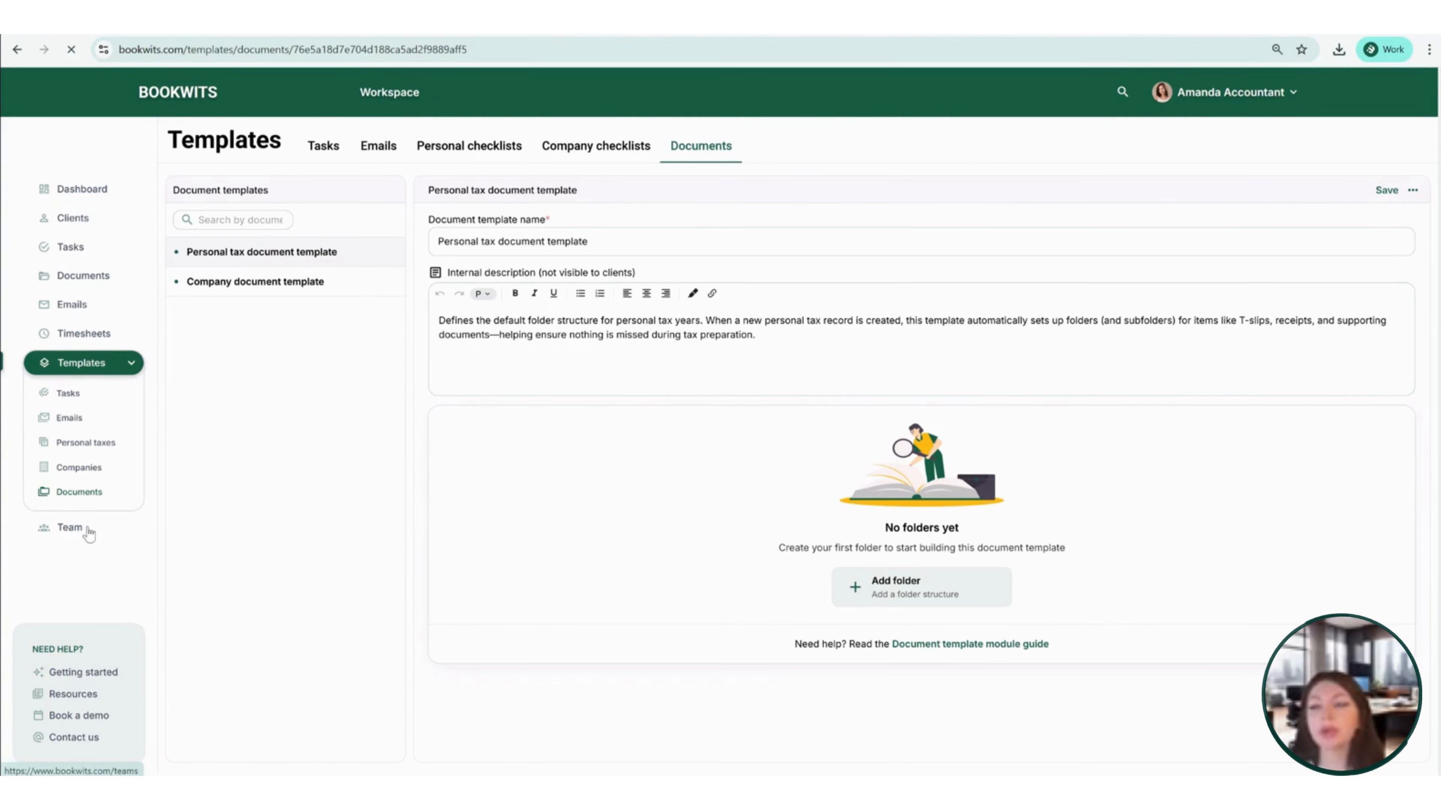
pyautogui.click(80, 538)
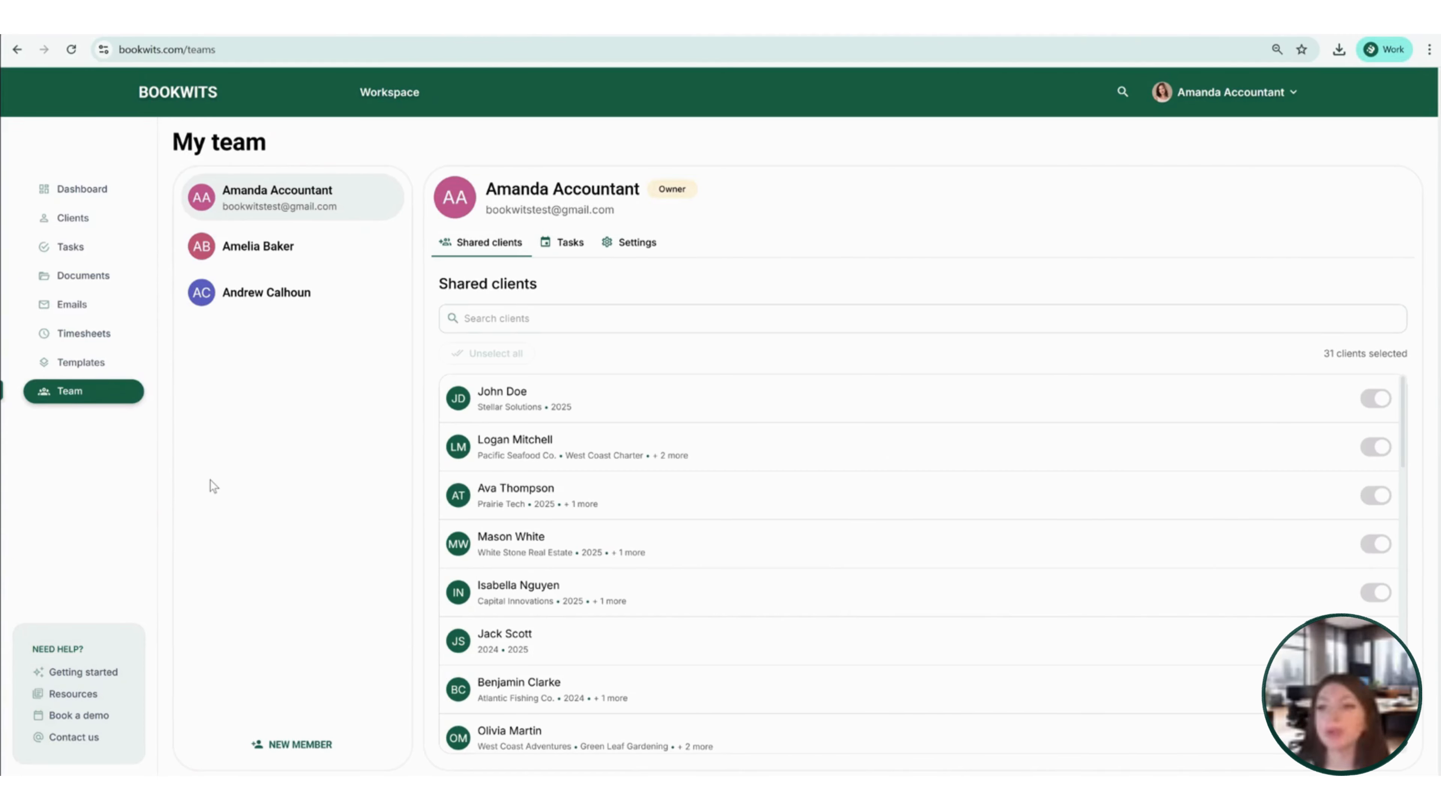
pyautogui.click(297, 748)
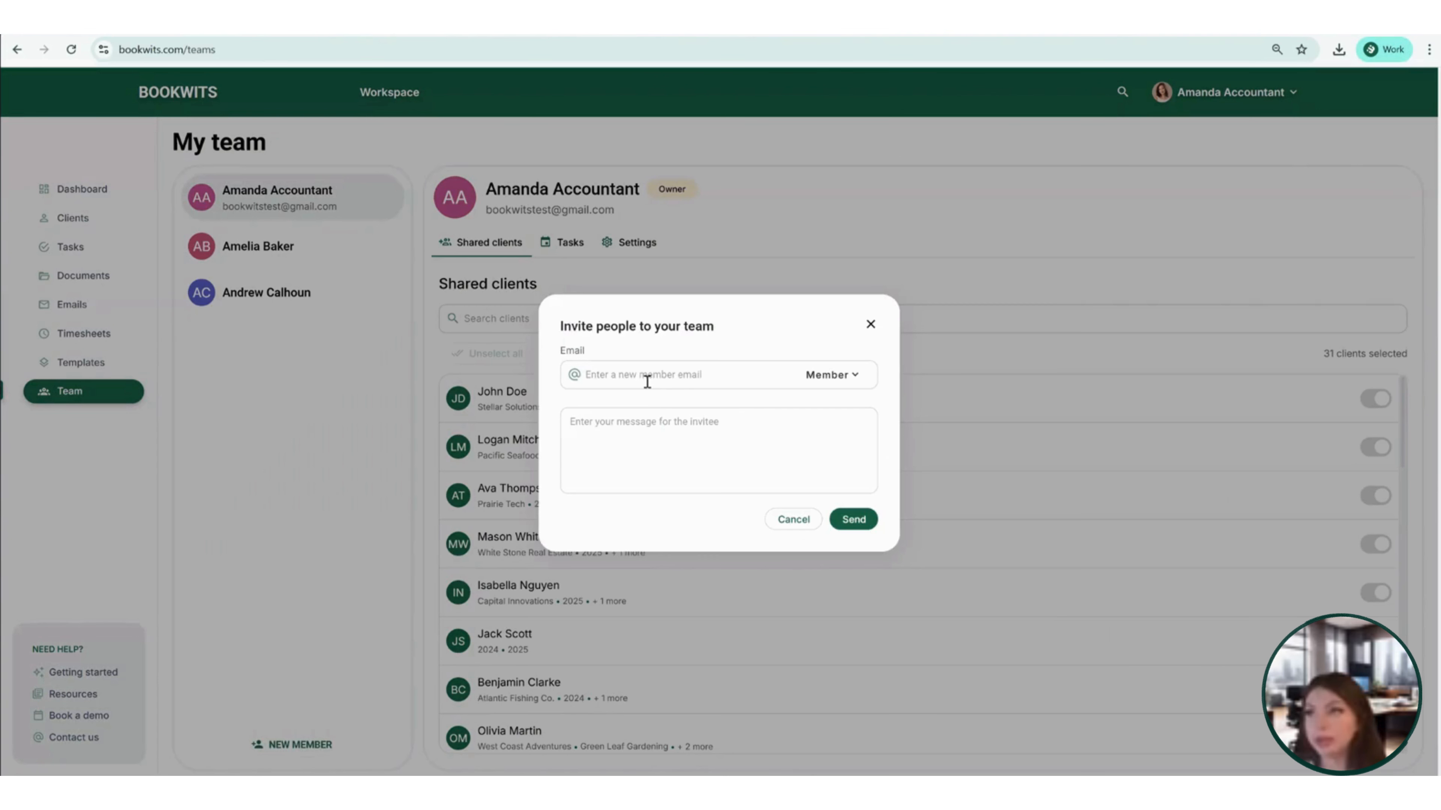
pyautogui.click(833, 384)
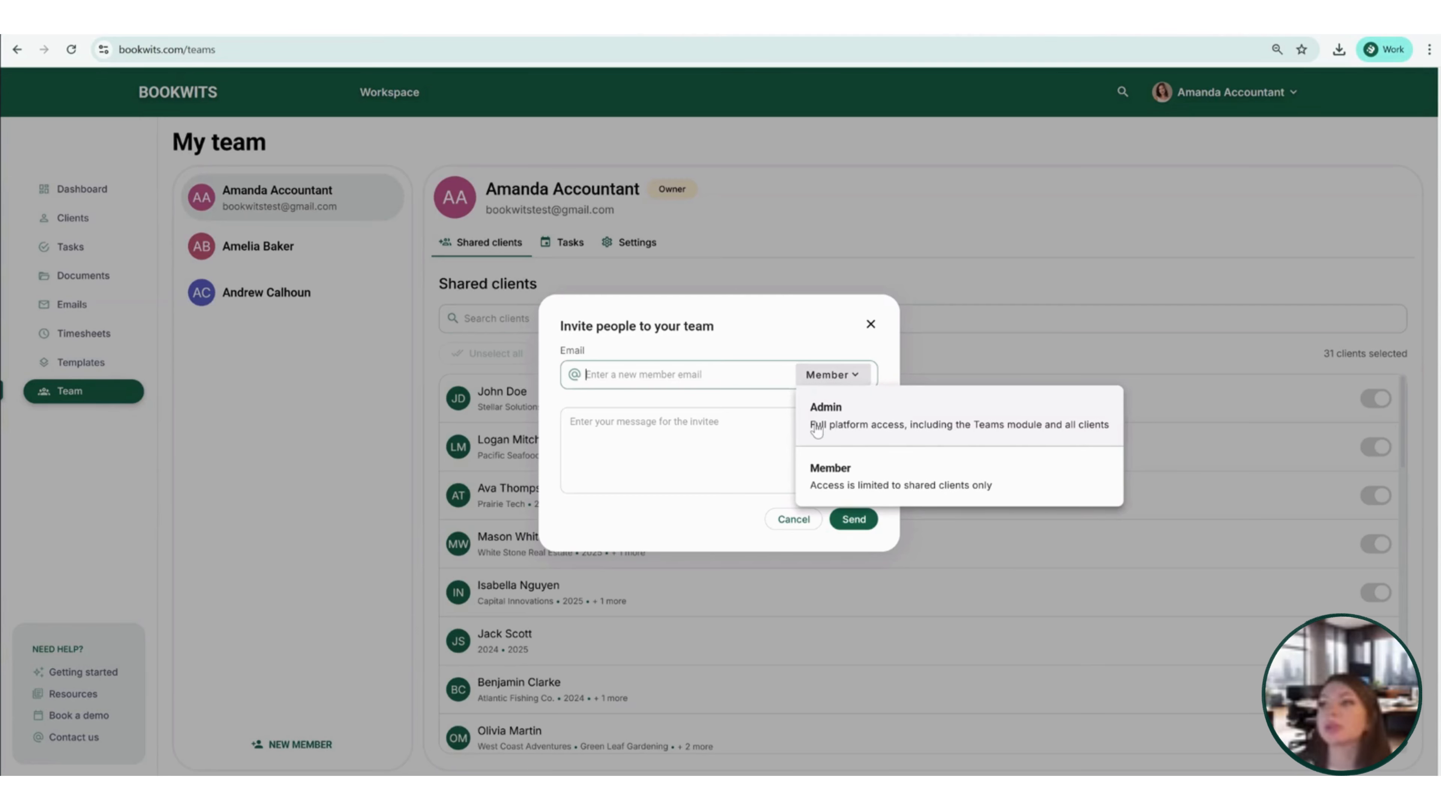
pyautogui.click(870, 324)
# Share only the Pacific Seafood Co., Prairie Tech and White Stone Real Estate clients with the last-listed team member and save.
pyautogui.click(305, 300)
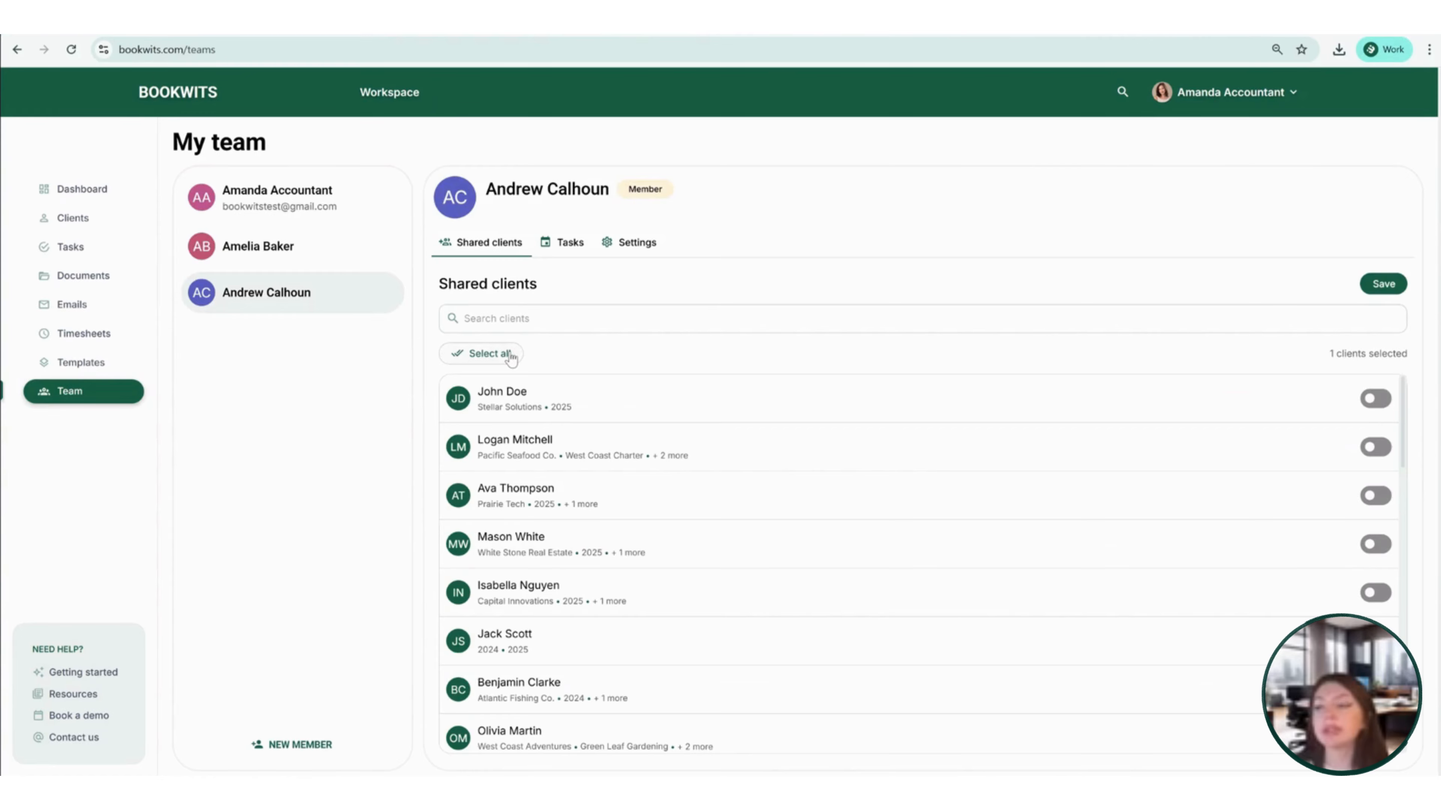
pyautogui.click(511, 356)
pyautogui.click(502, 354)
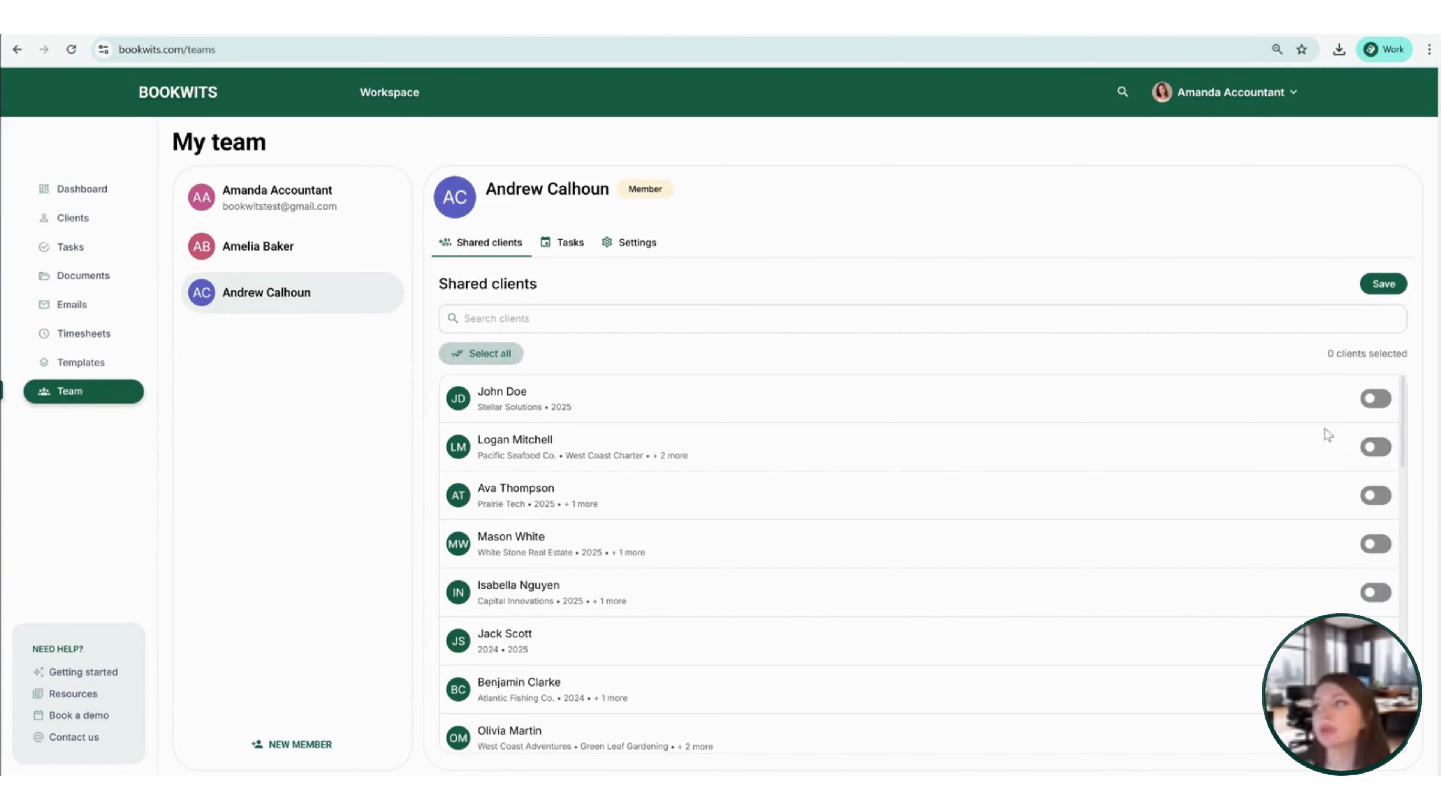
pyautogui.click(1375, 447)
pyautogui.click(1375, 496)
pyautogui.click(1375, 545)
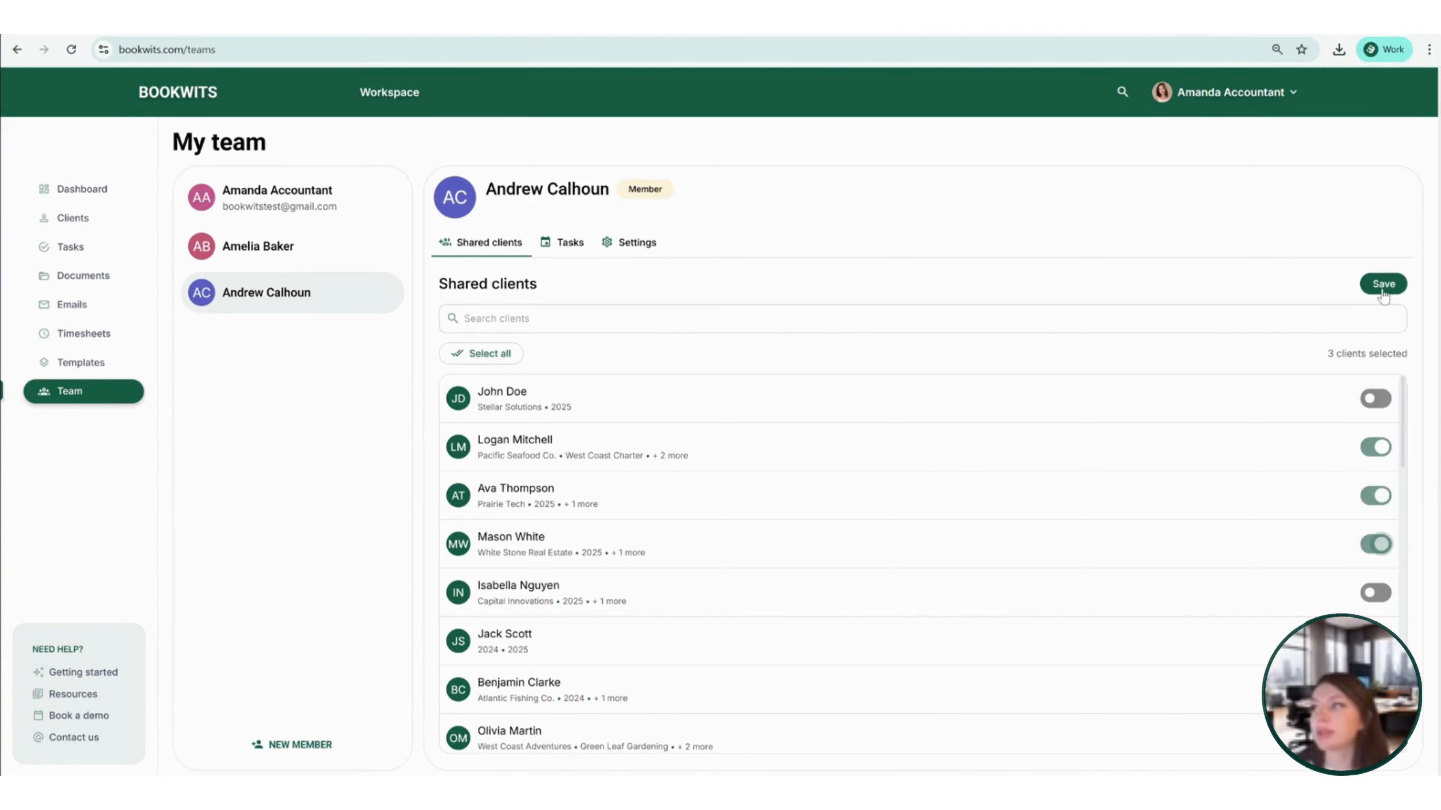
pyautogui.click(1378, 284)
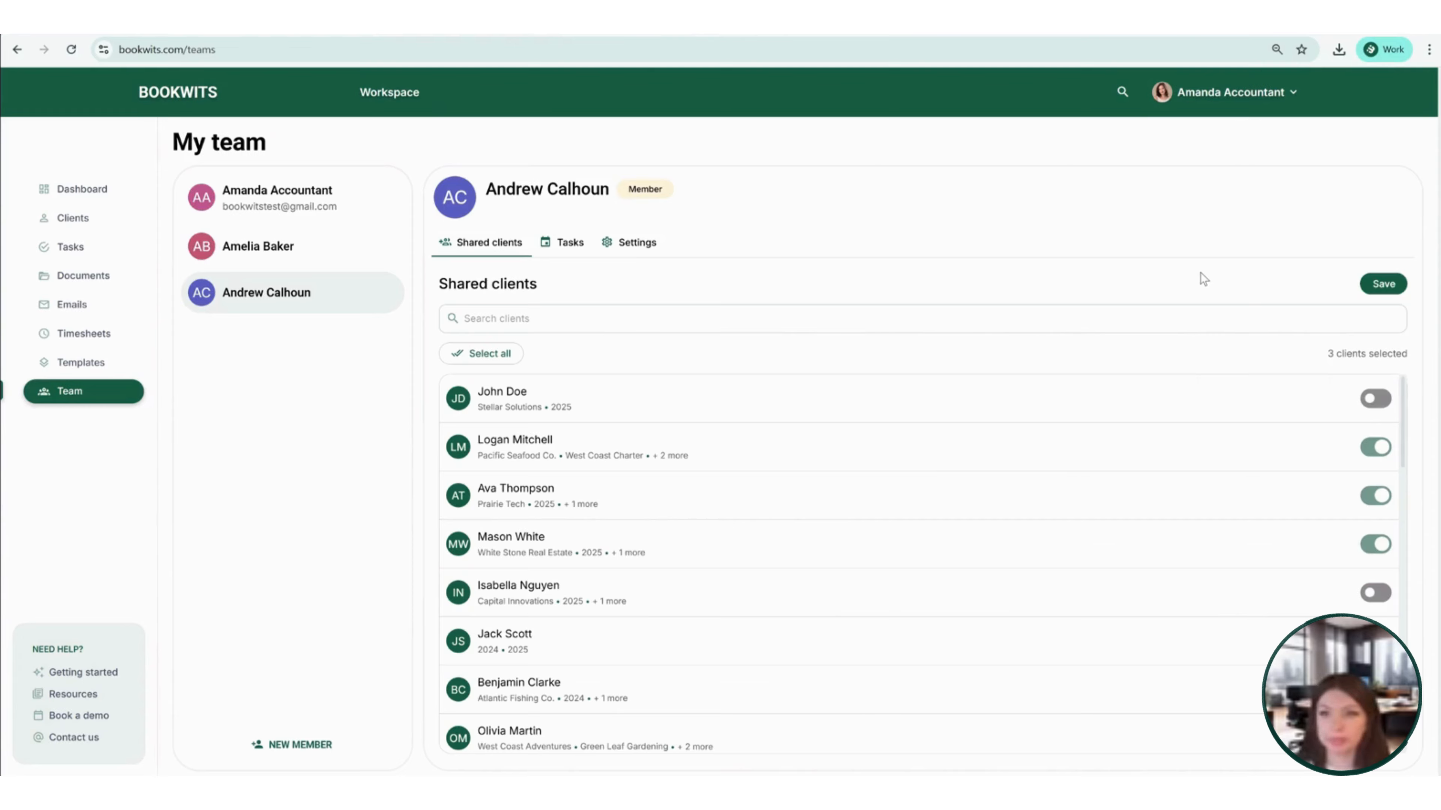
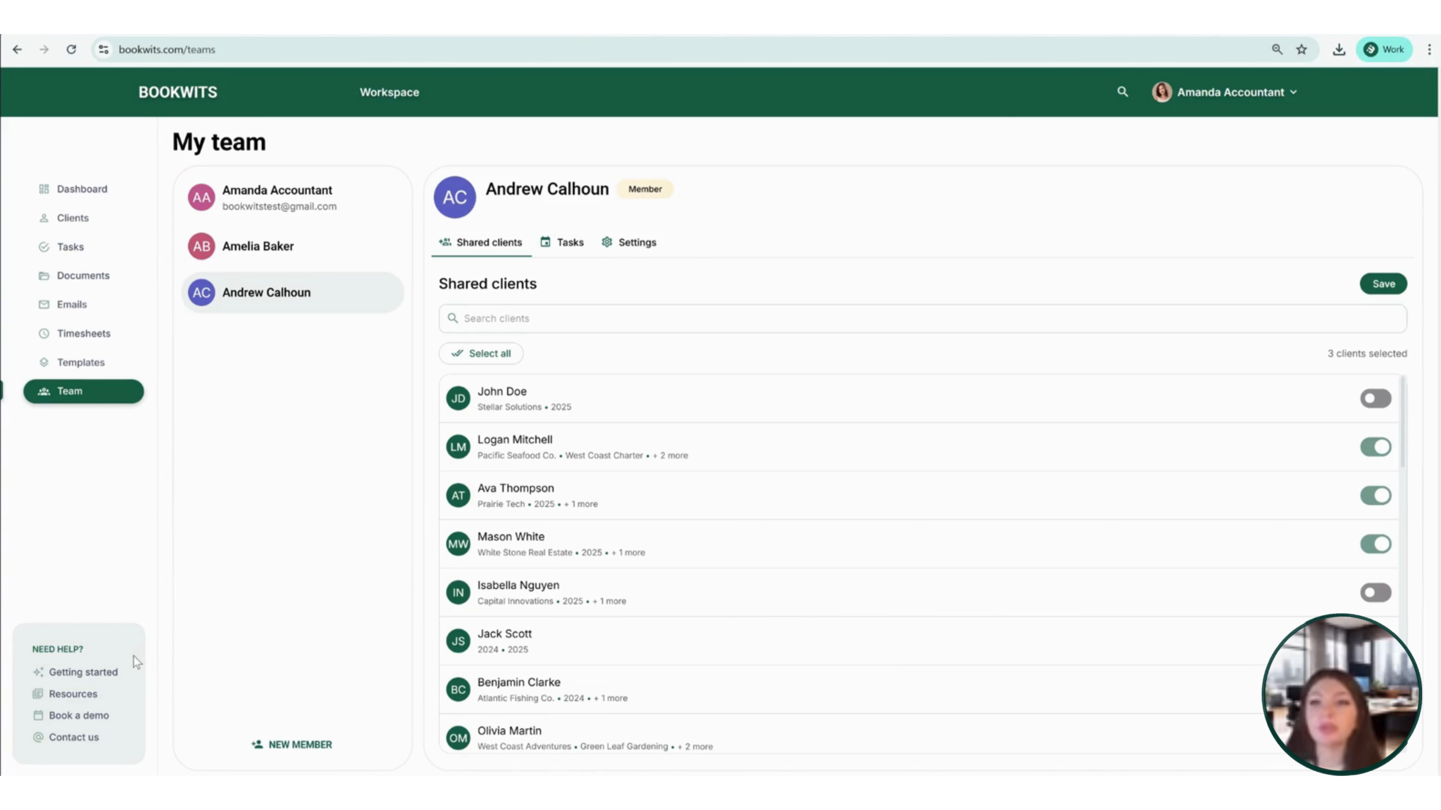
# Review the email account and signature settings and the notification preferences in the account settings.
pyautogui.click(1218, 92)
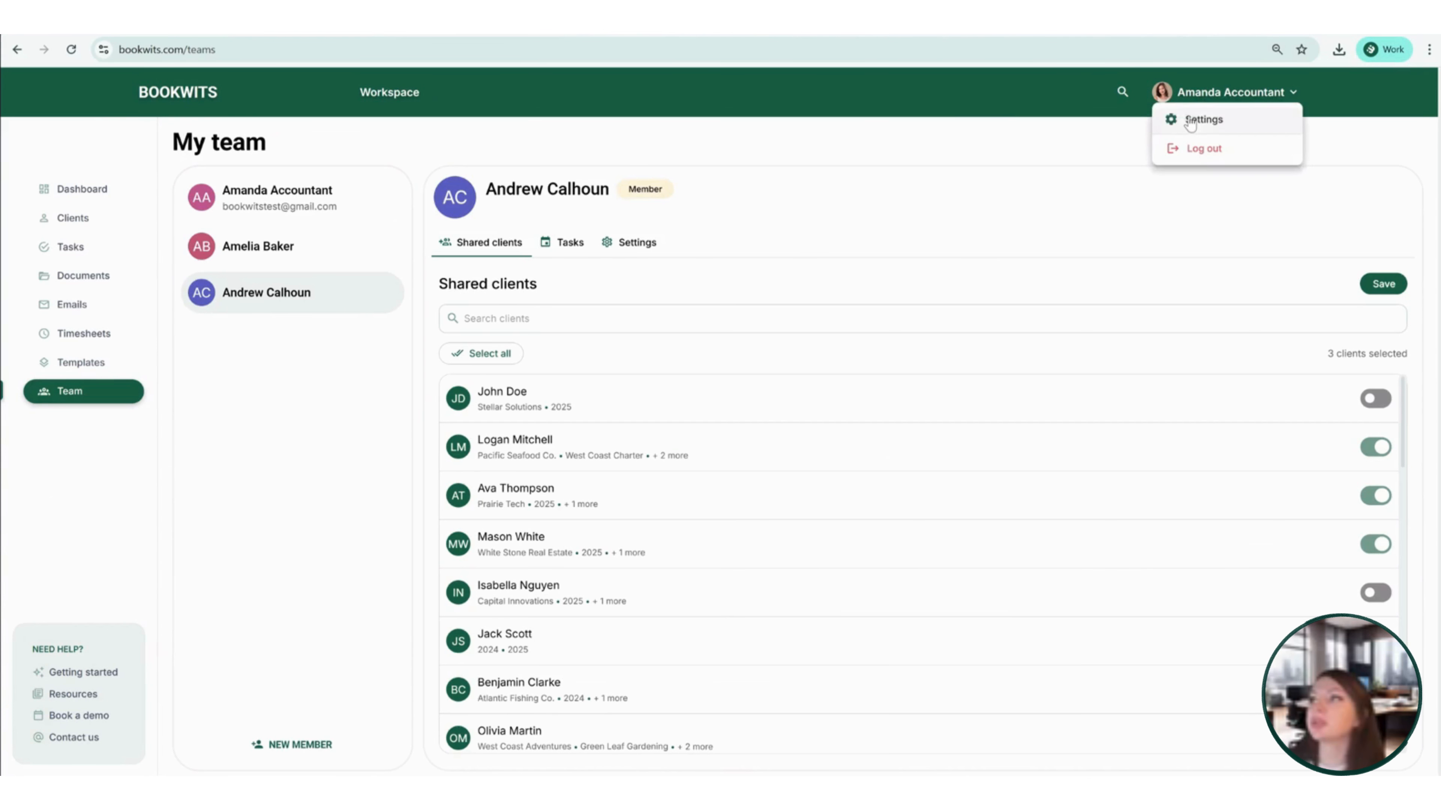
pyautogui.click(1191, 121)
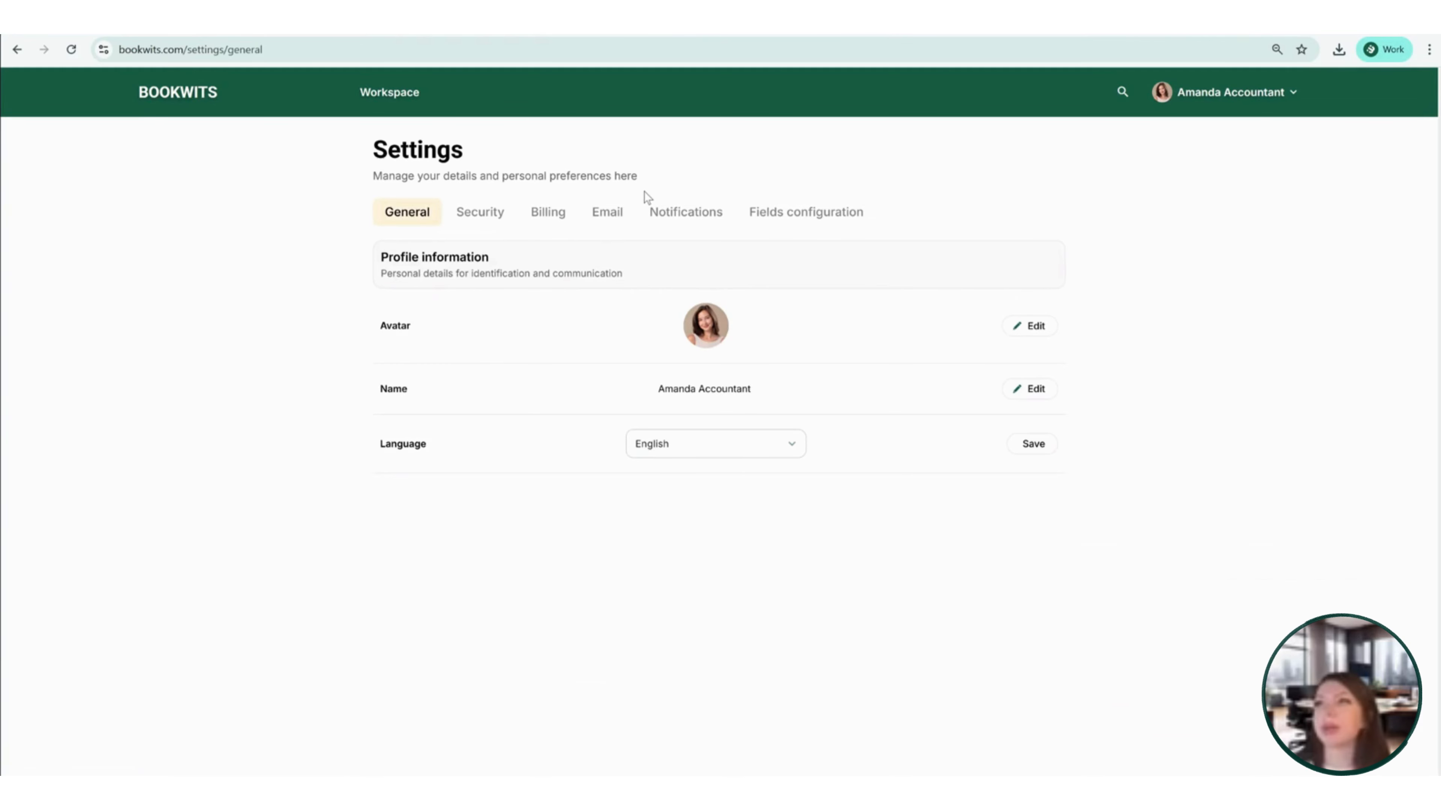
pyautogui.click(631, 215)
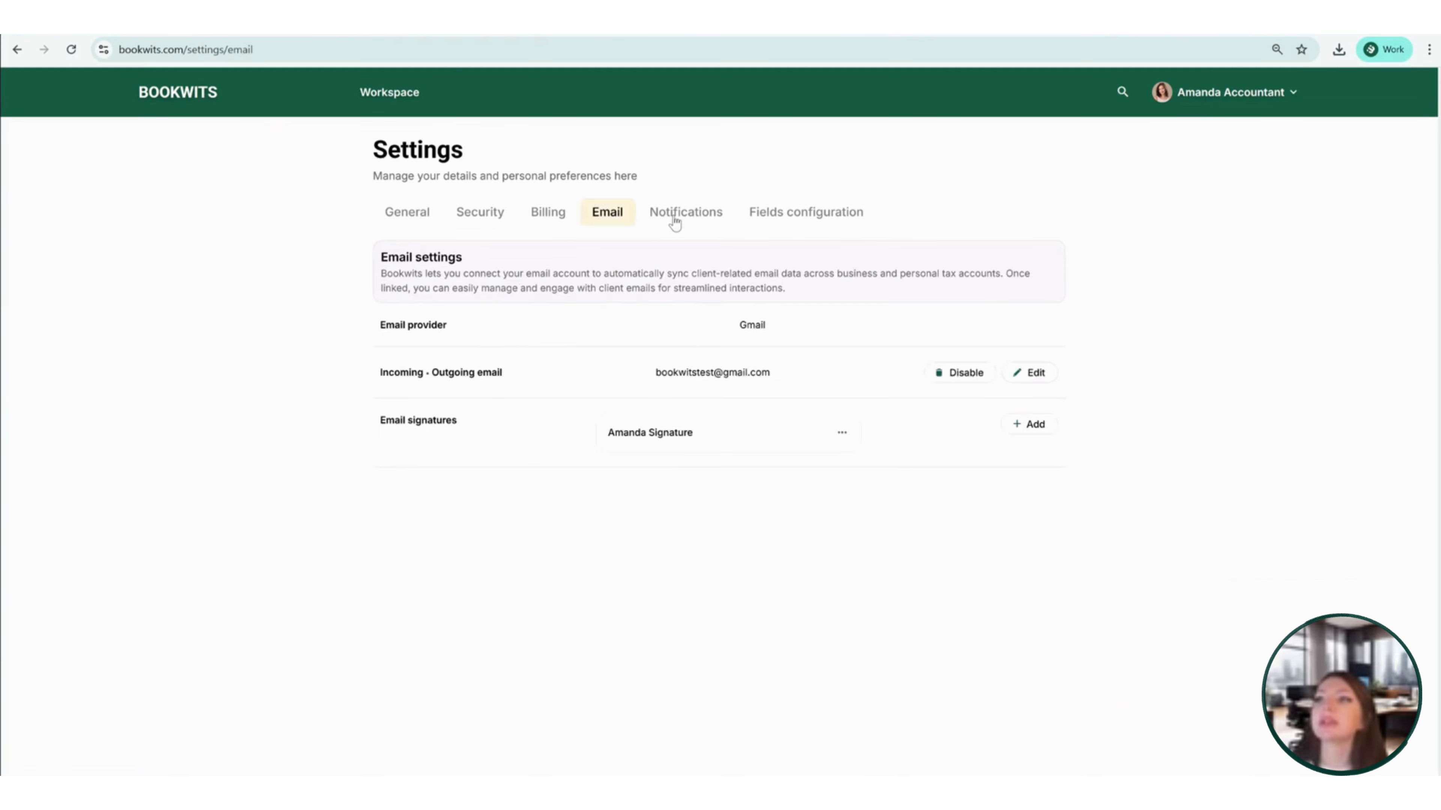
pyautogui.click(660, 222)
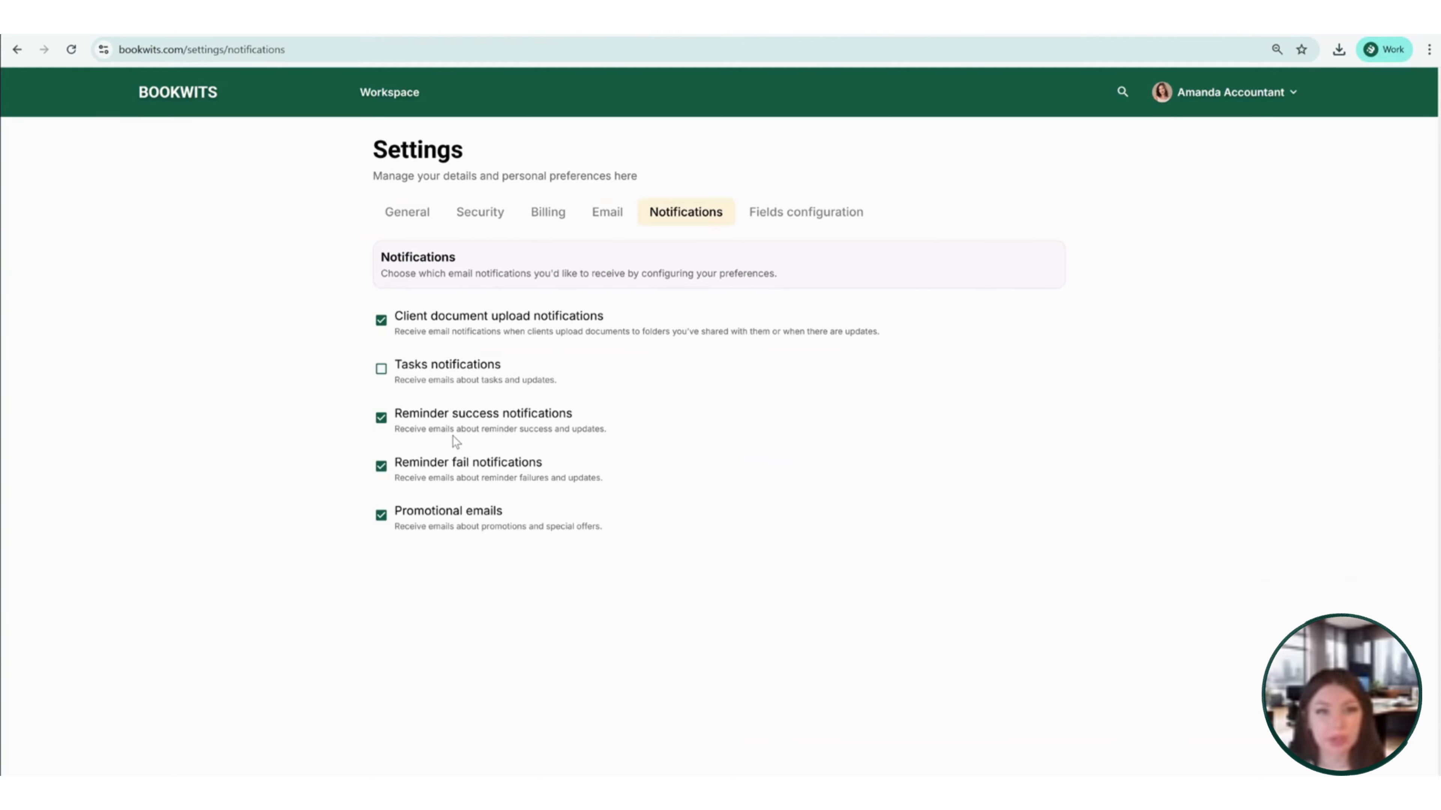
# Hide the EHT Question among the company profile fields in the account's fields configuration.
pyautogui.click(790, 227)
pyautogui.scroll(-1, 597, 369)
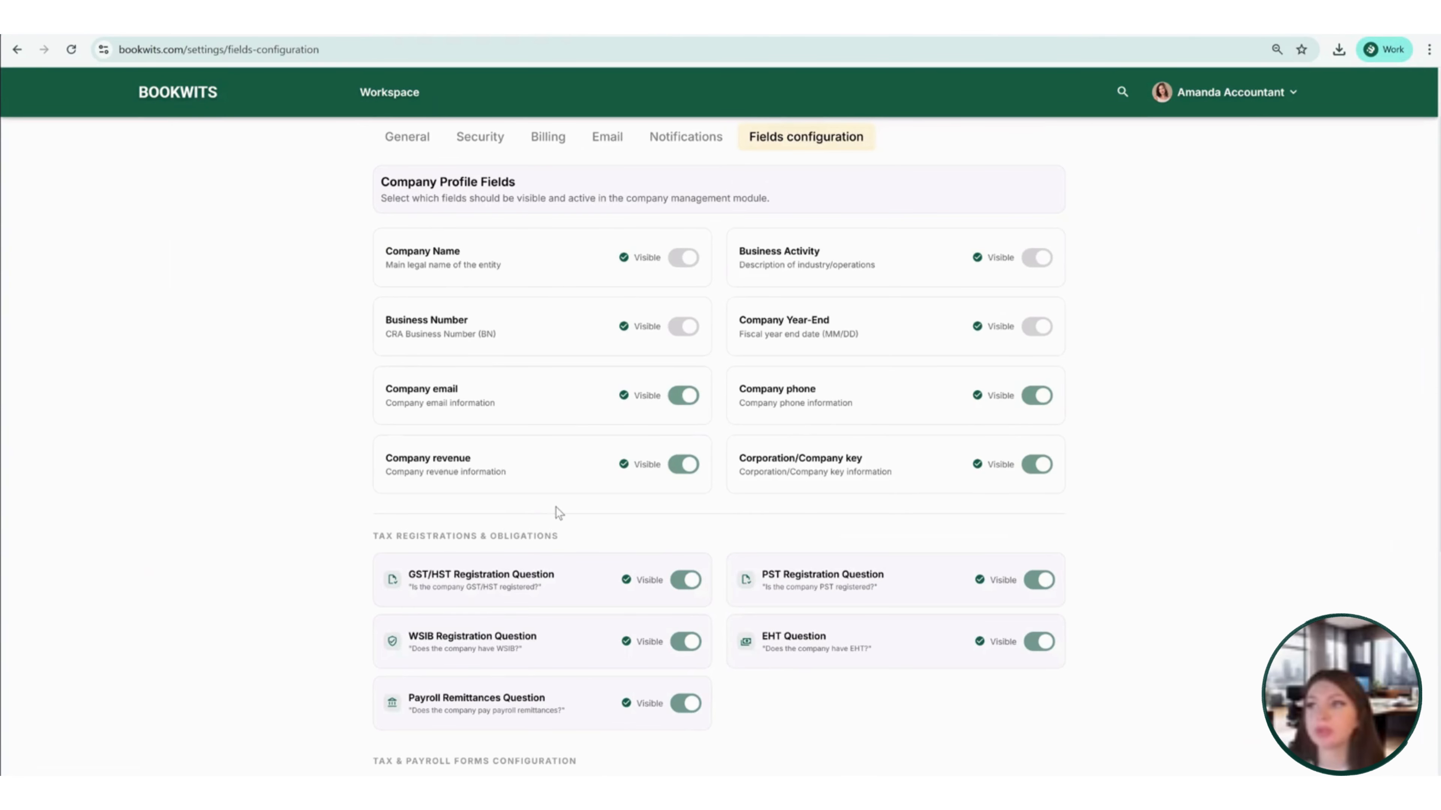
pyautogui.scroll(-2, 553, 511)
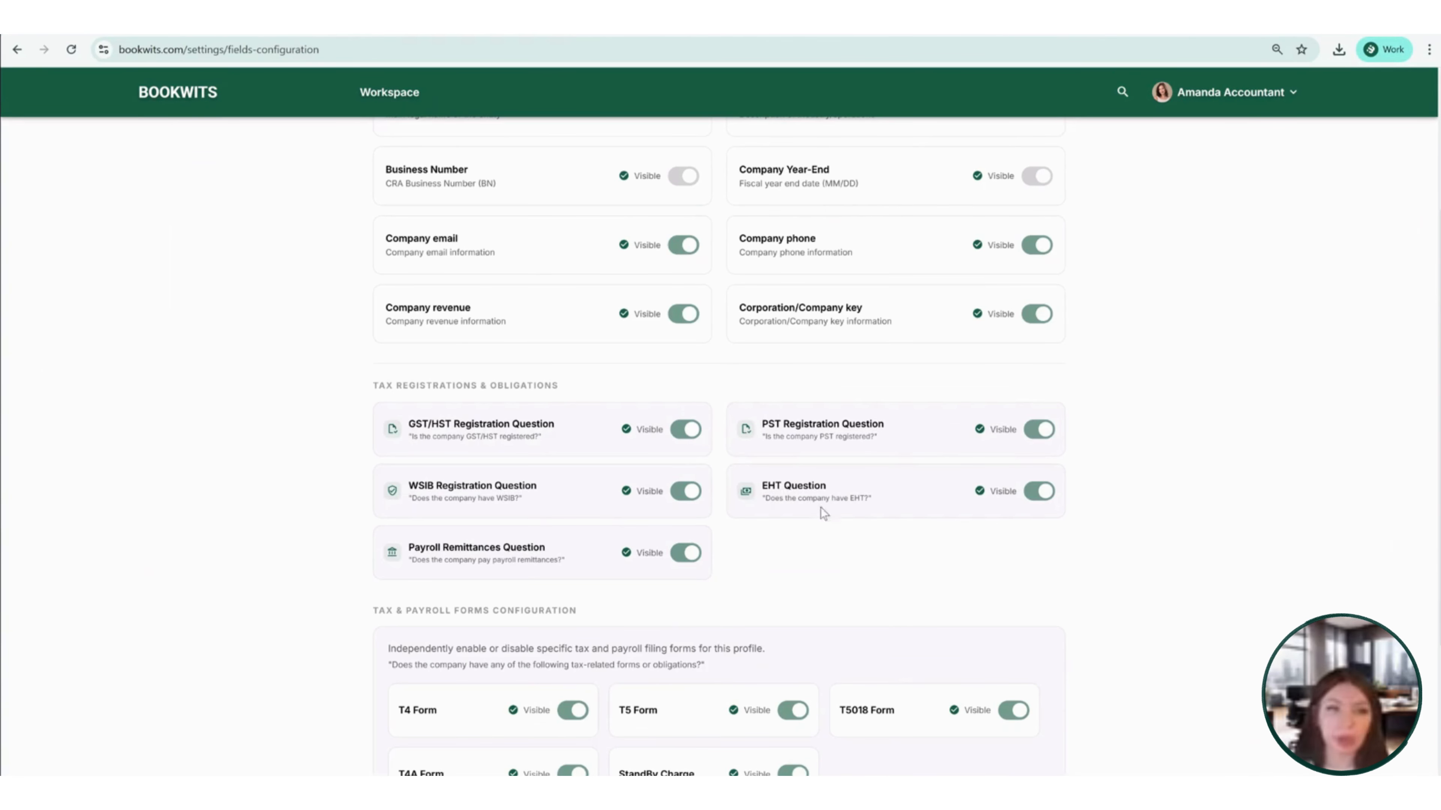
pyautogui.click(1035, 494)
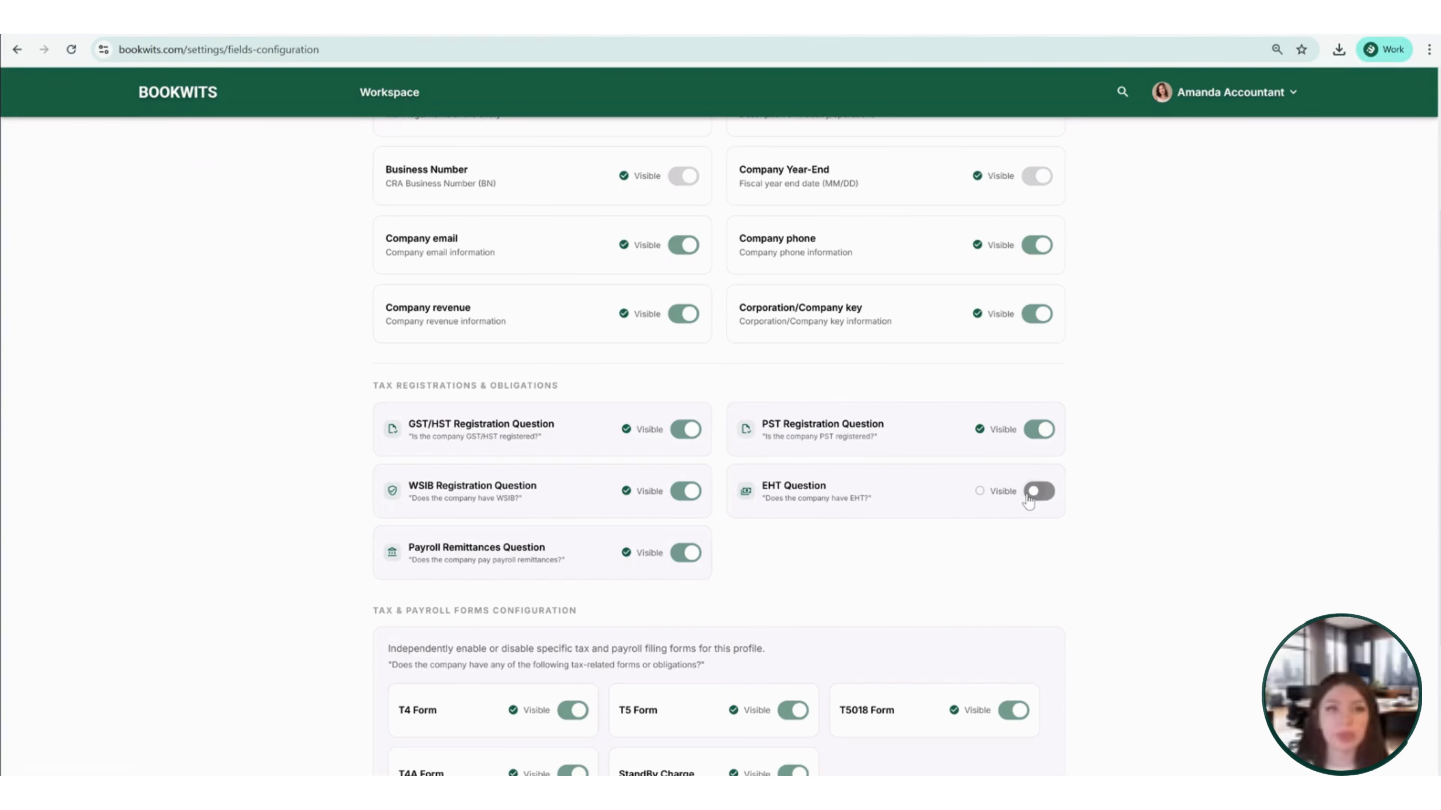
pyautogui.scroll(4, 839, 425)
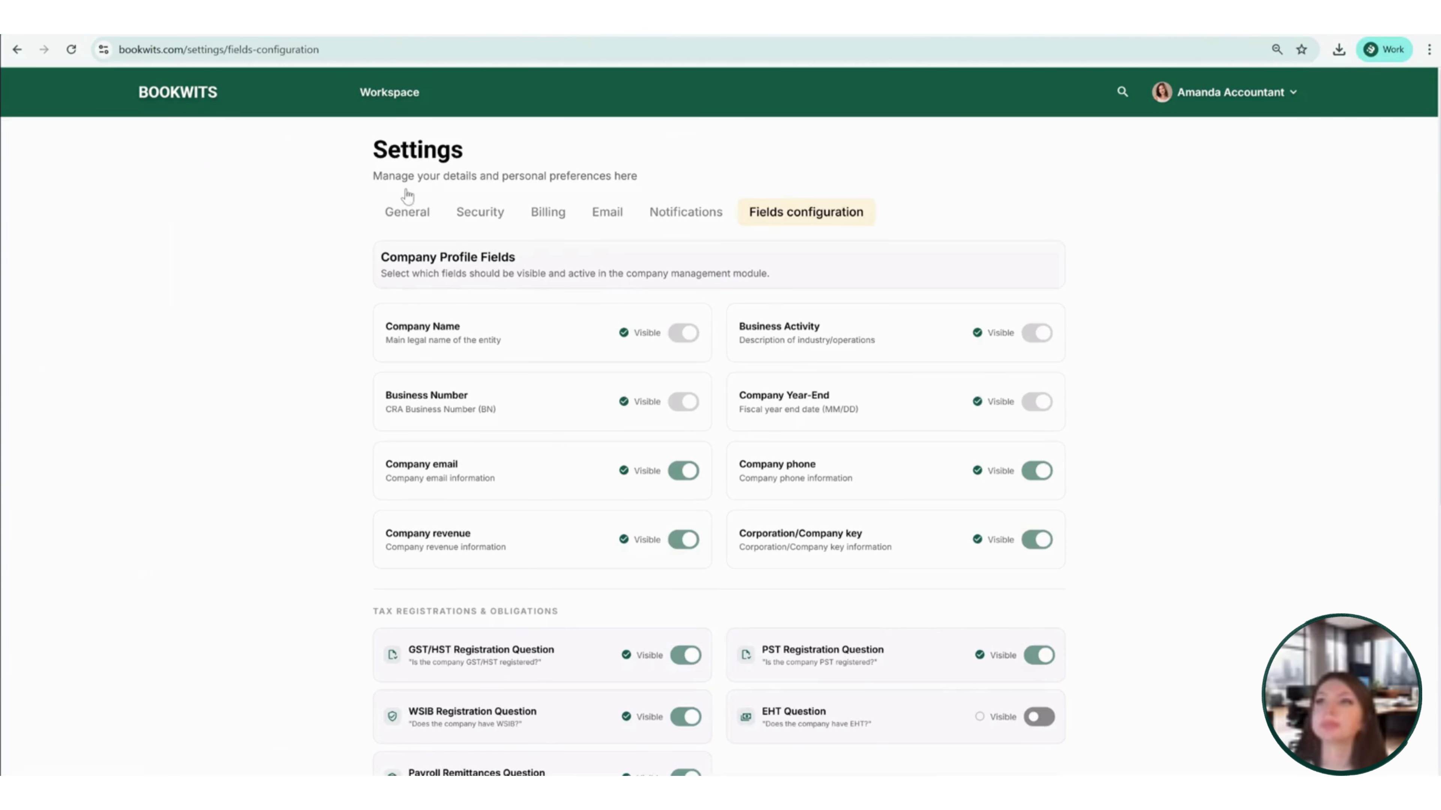
# Return to the workspace and review the new user onboarding checklist in the Getting started guide.
pyautogui.click(401, 100)
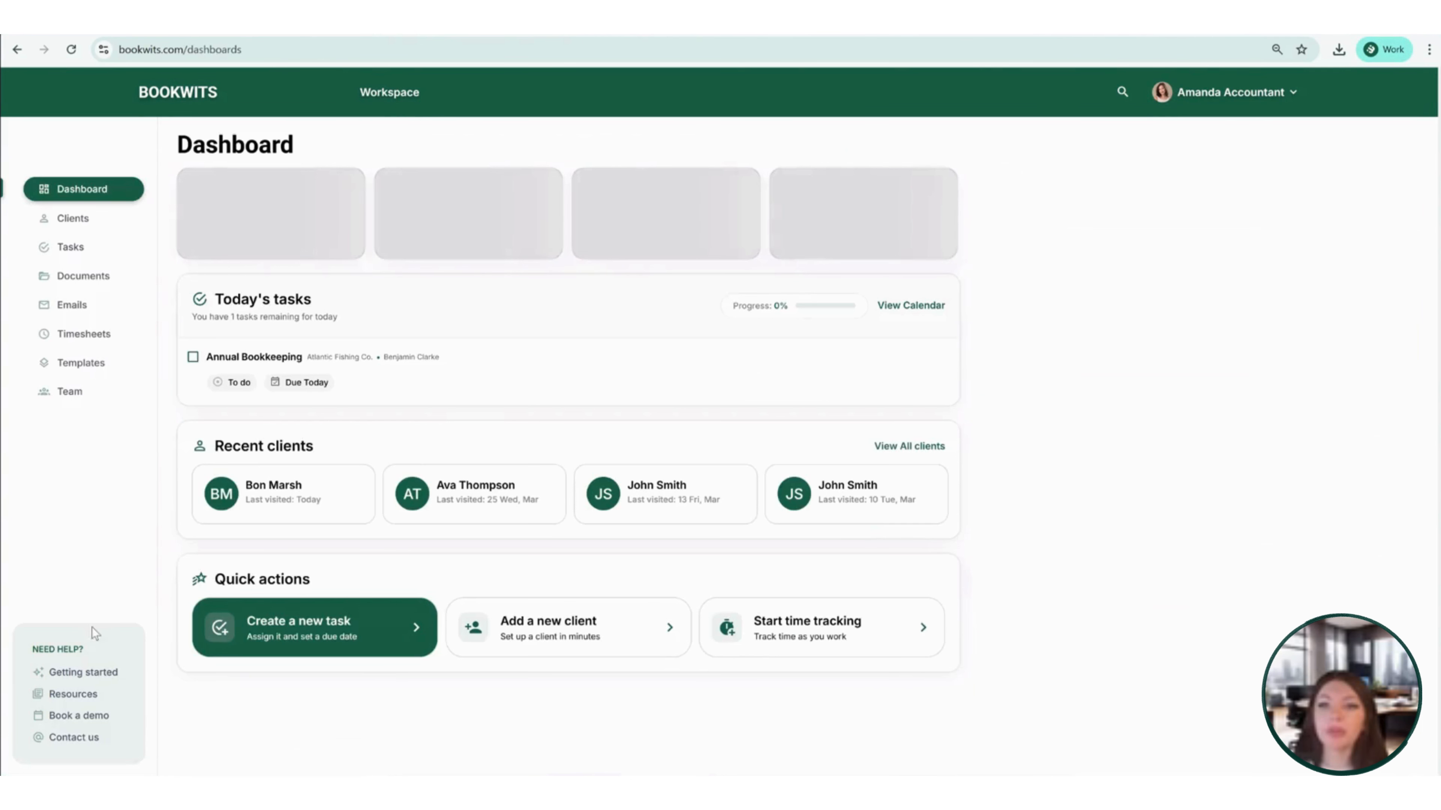
pyautogui.click(81, 679)
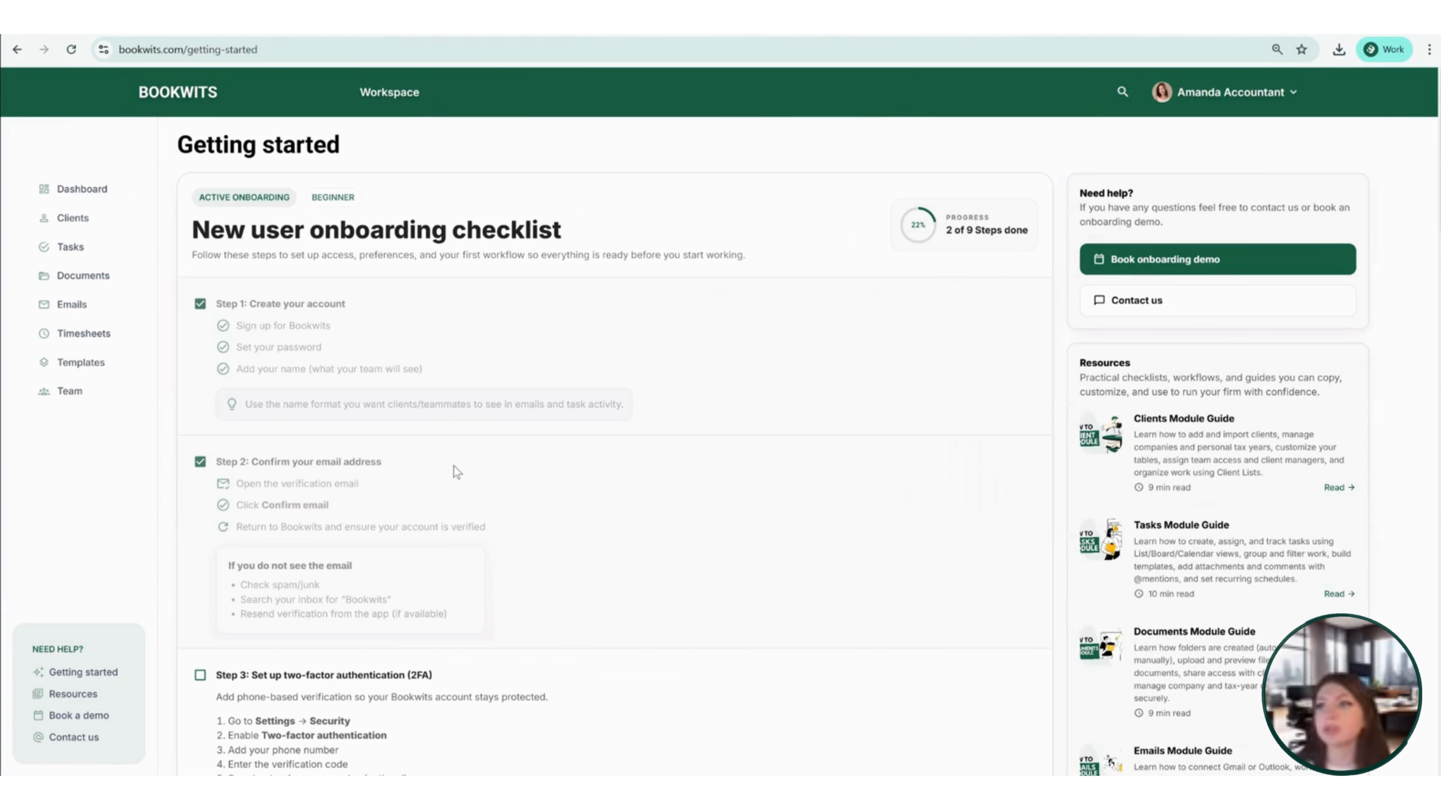
pyautogui.scroll(-3, 409, 352)
pyautogui.scroll(-6, 410, 379)
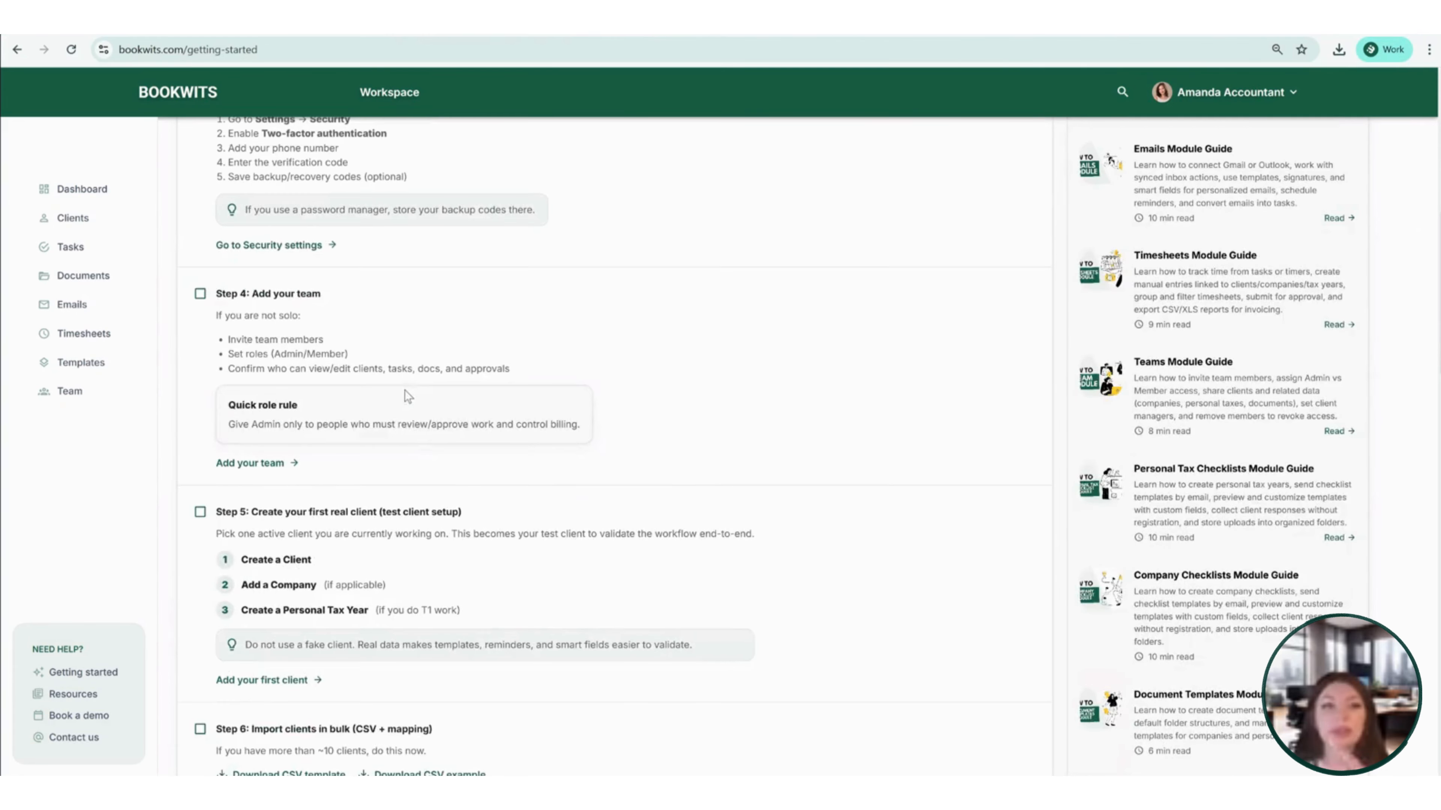
pyautogui.scroll(-1, 413, 467)
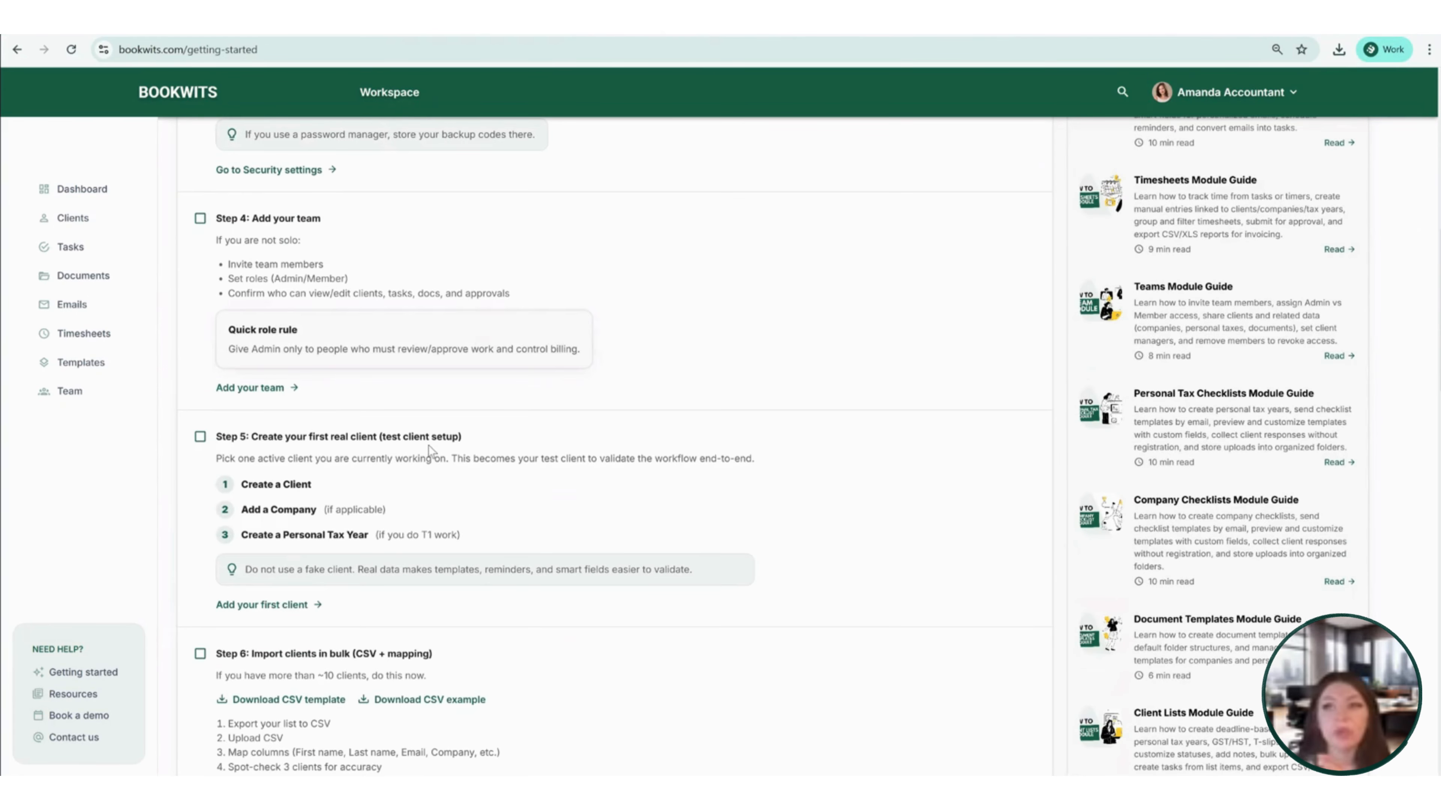
pyautogui.scroll(2, 429, 446)
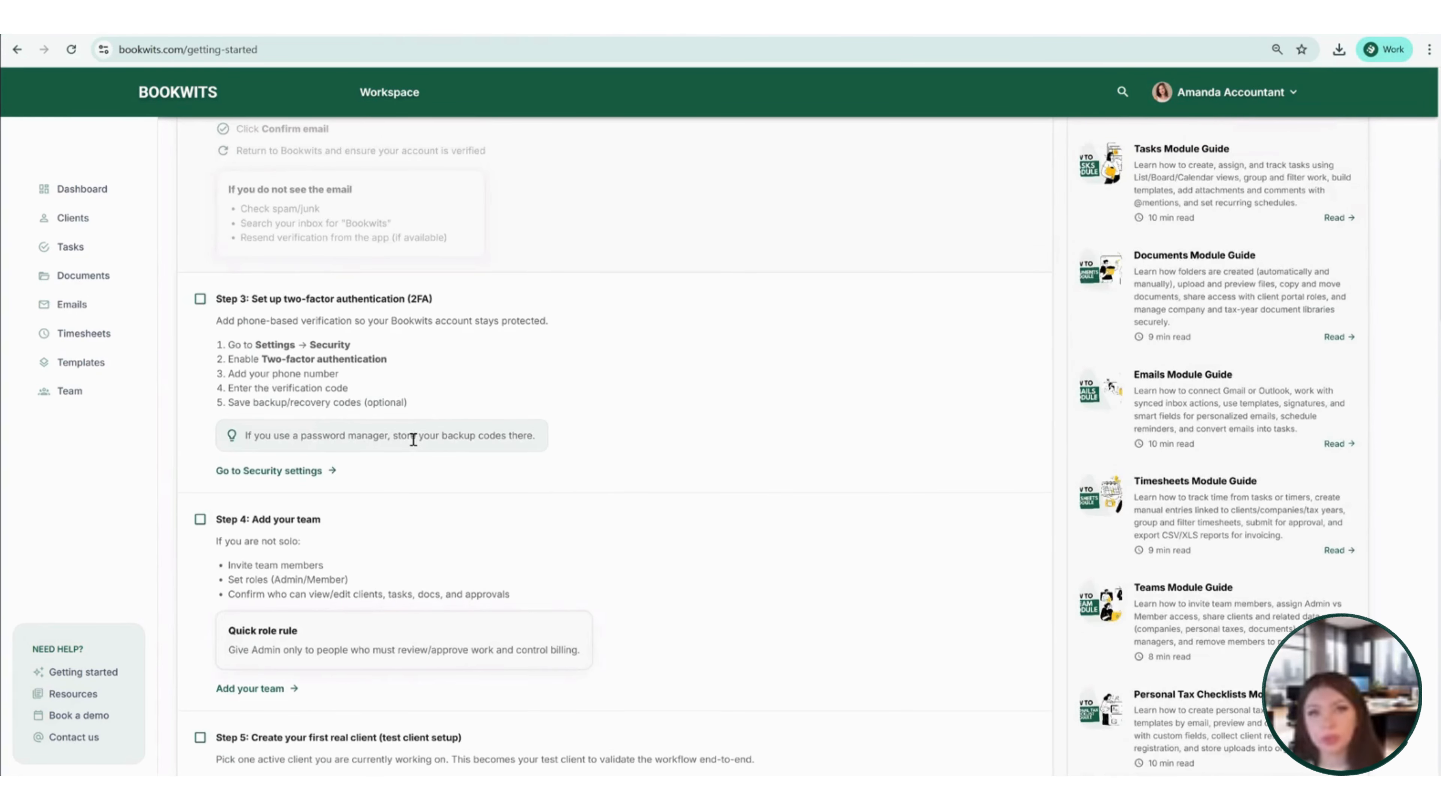
pyautogui.scroll(4, 413, 440)
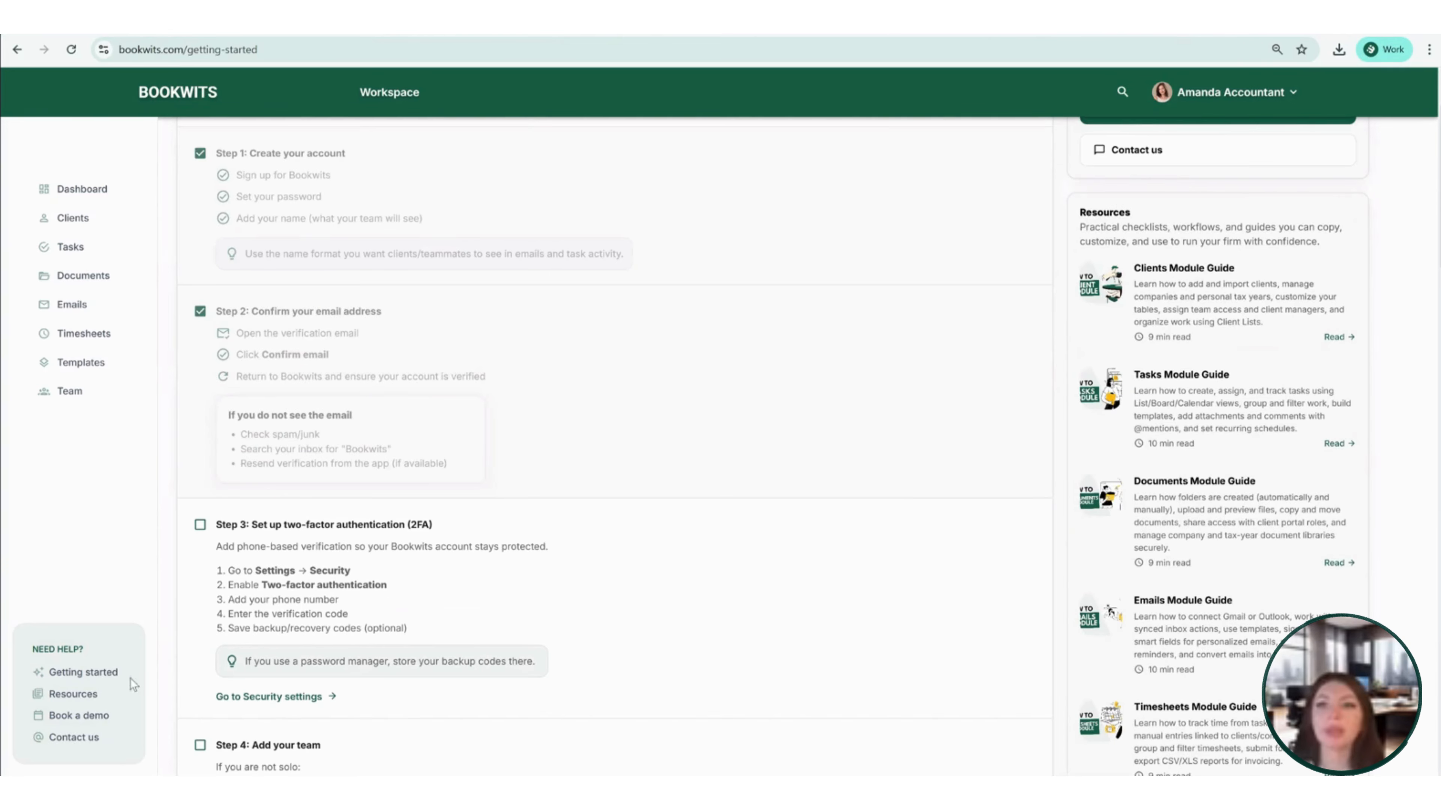
# Open the Resources library and browse its module guides.
pyautogui.click(65, 699)
pyautogui.scroll(-3, 1291, 462)
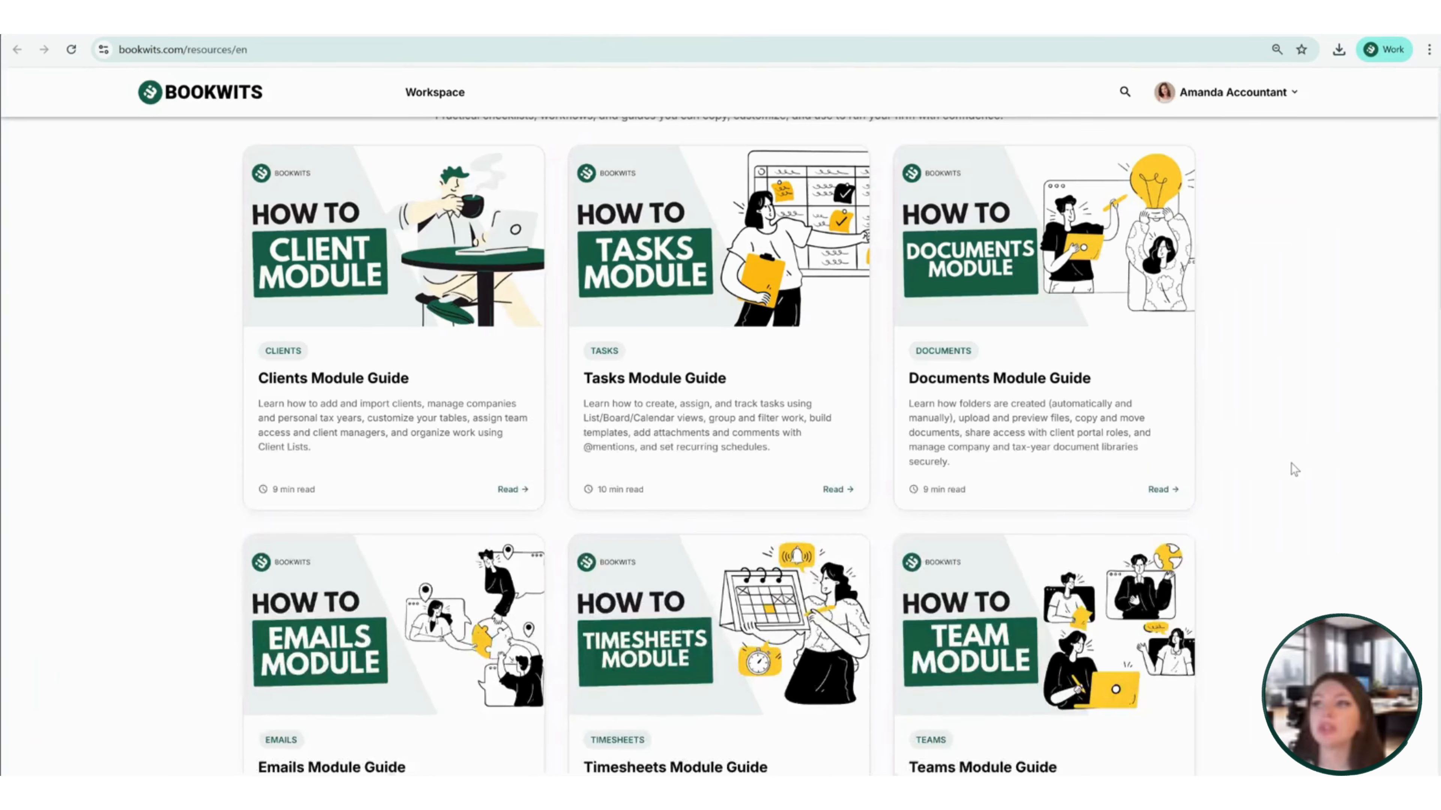
pyautogui.scroll(-3, 1290, 463)
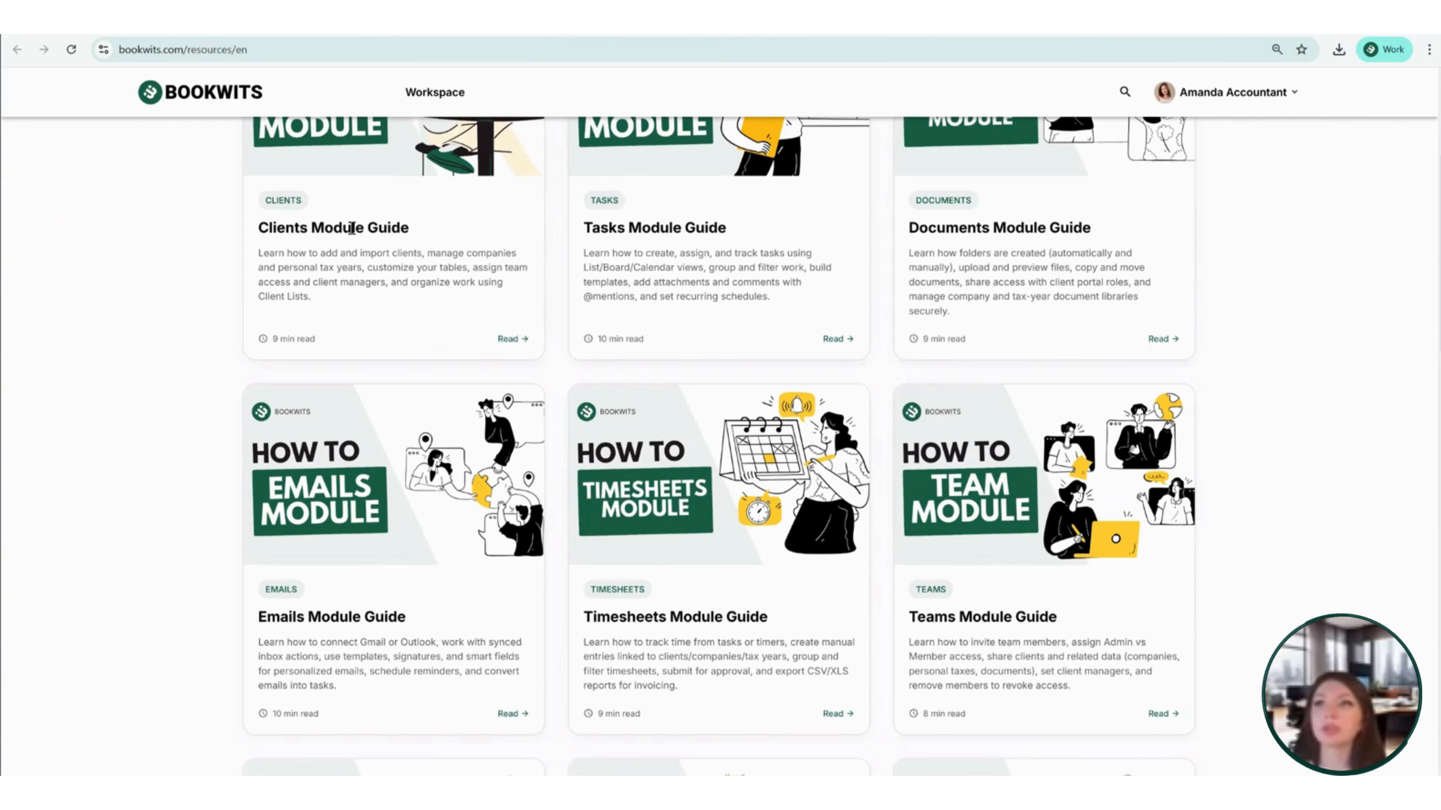
# Read through the Clients Module Guide, including adding a client and editing client information, then return to the onboarding checklist.
pyautogui.click(506, 339)
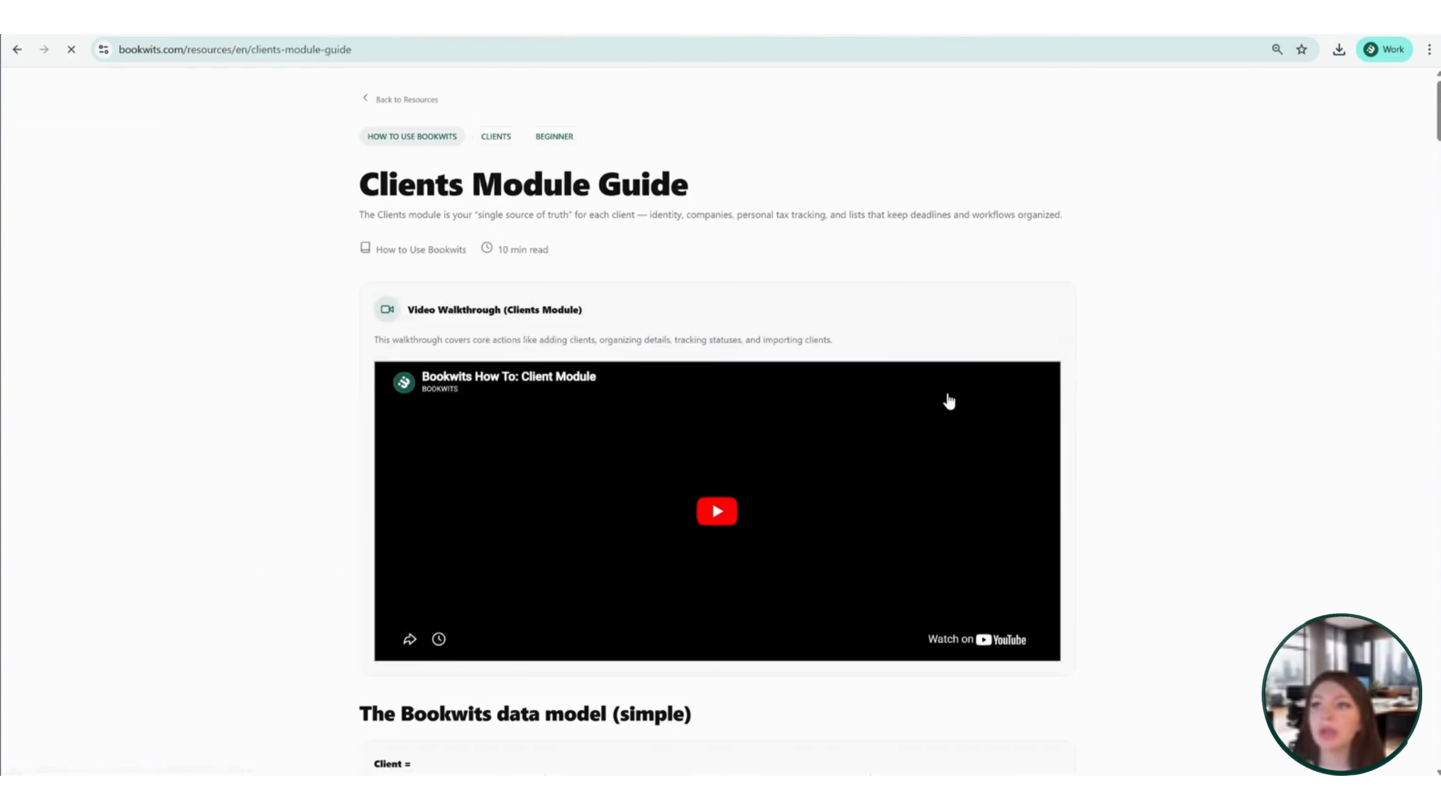
pyautogui.scroll(-4, 948, 397)
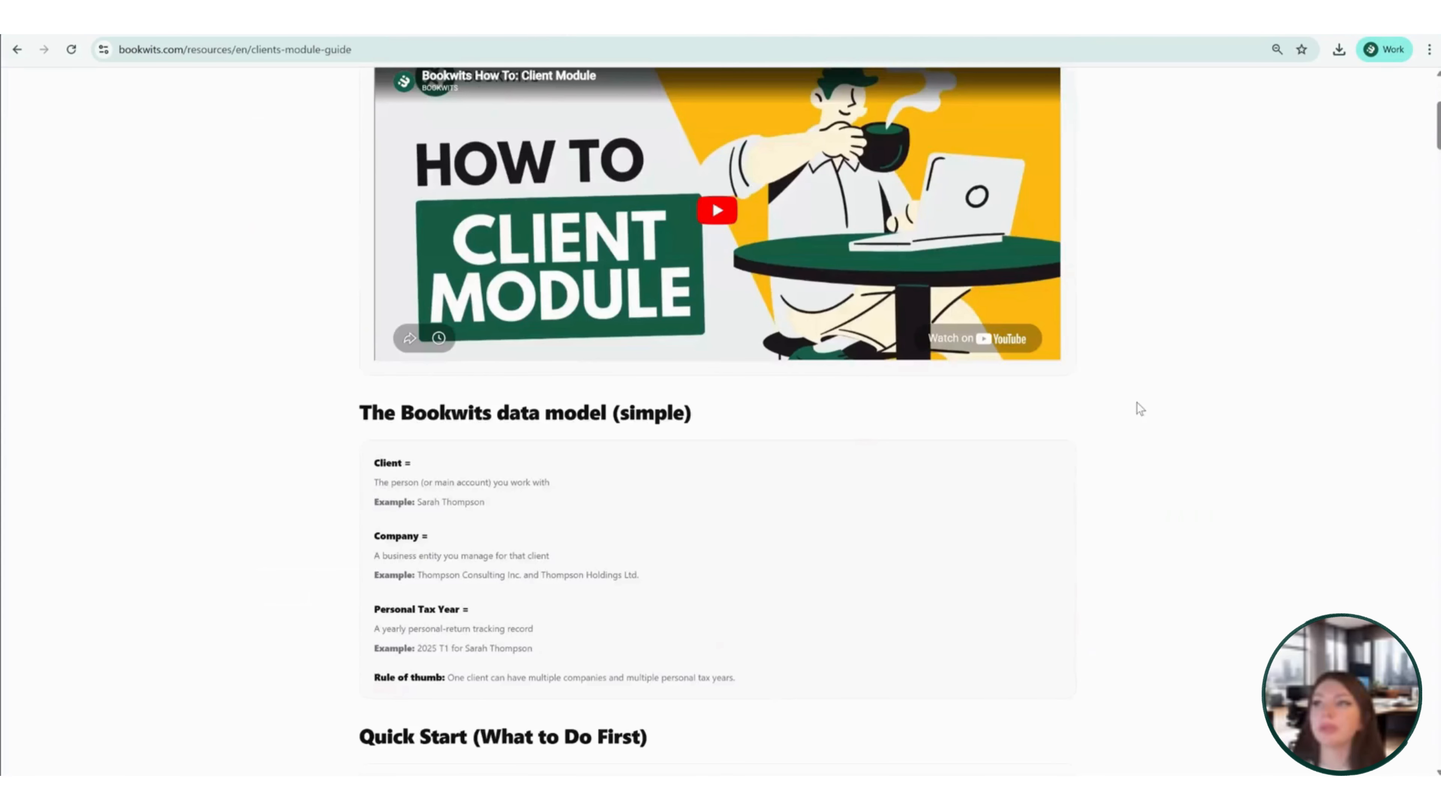
pyautogui.scroll(-3, 1065, 485)
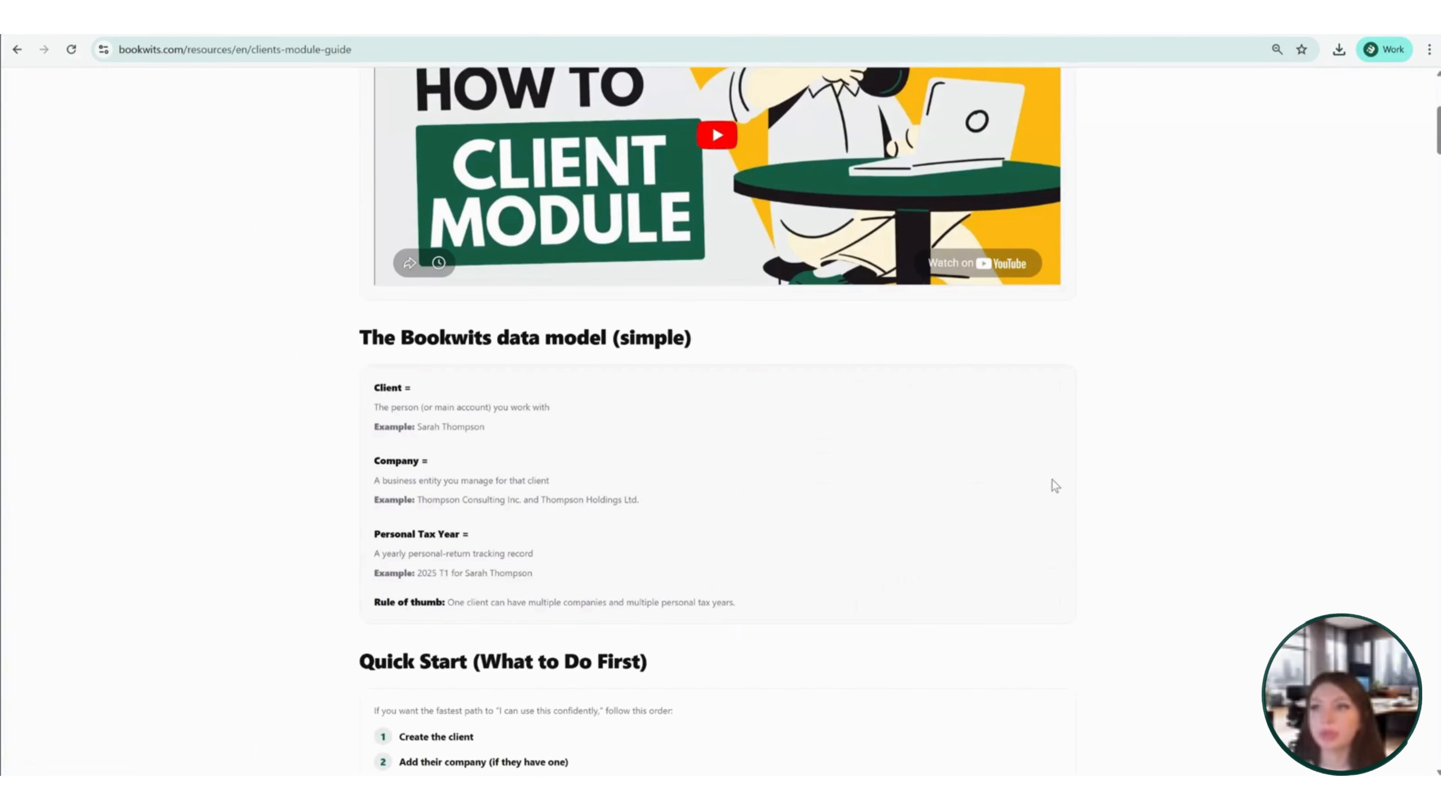
pyautogui.scroll(-12, 1051, 480)
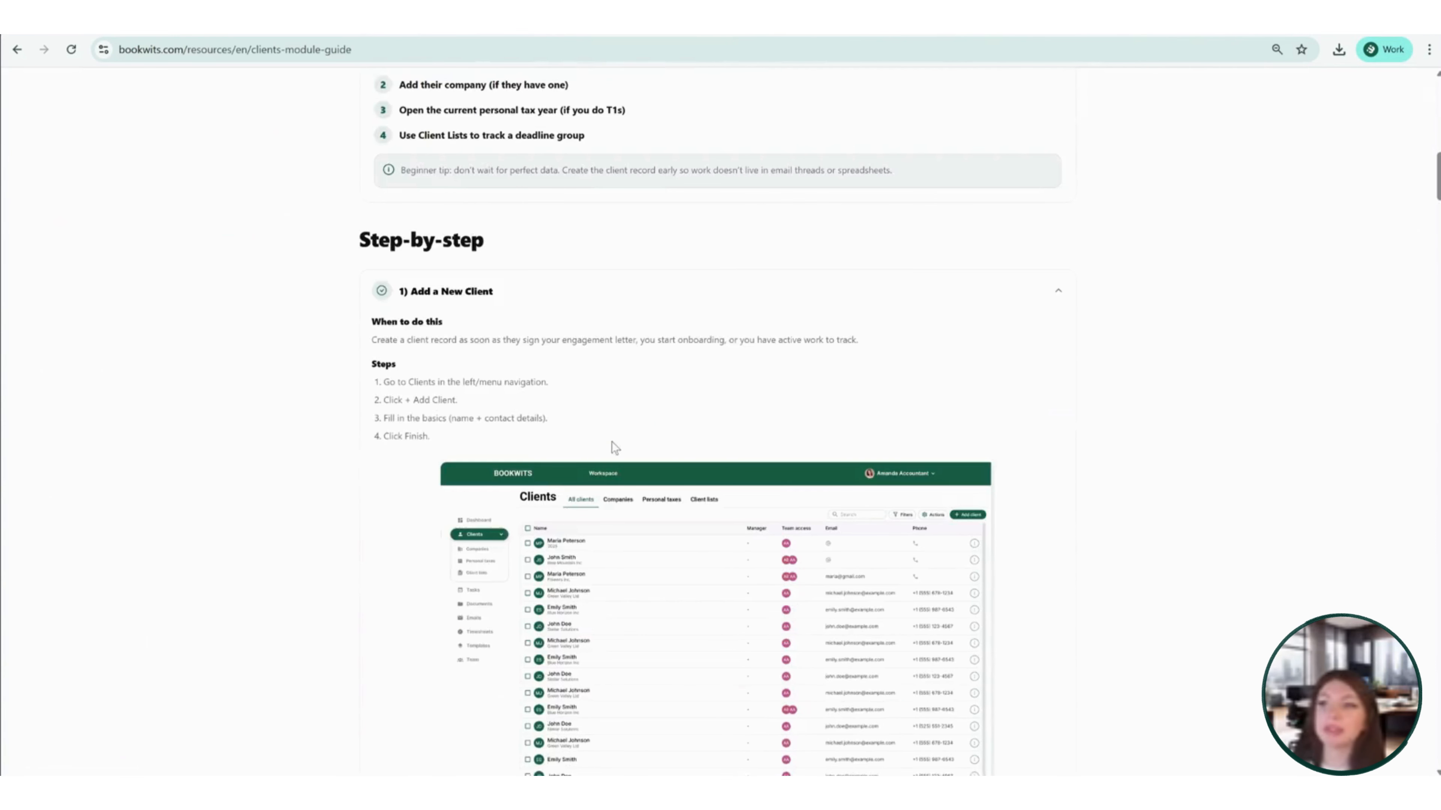
pyautogui.scroll(-4, 611, 442)
pyautogui.scroll(-6, 580, 490)
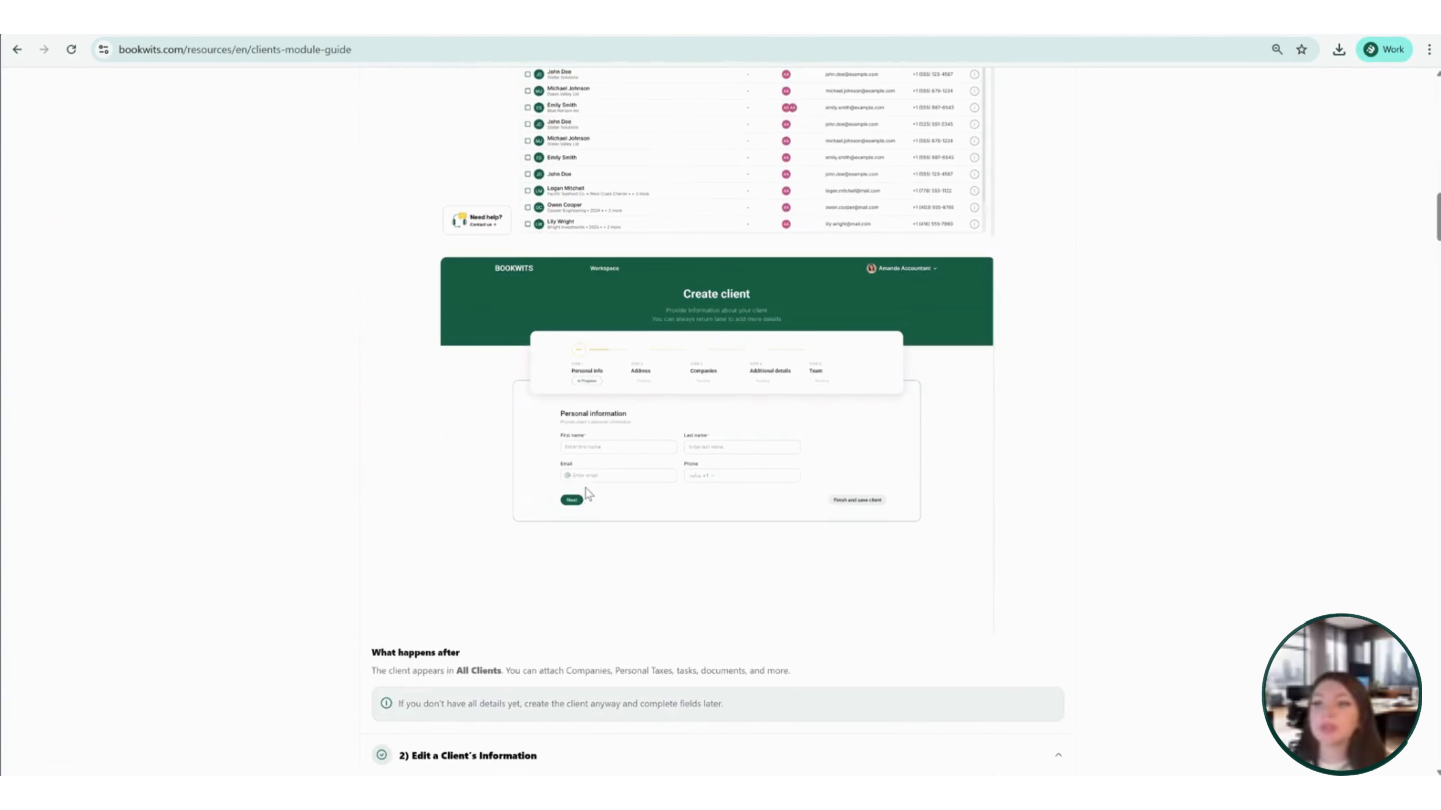
pyautogui.scroll(-5, 611, 418)
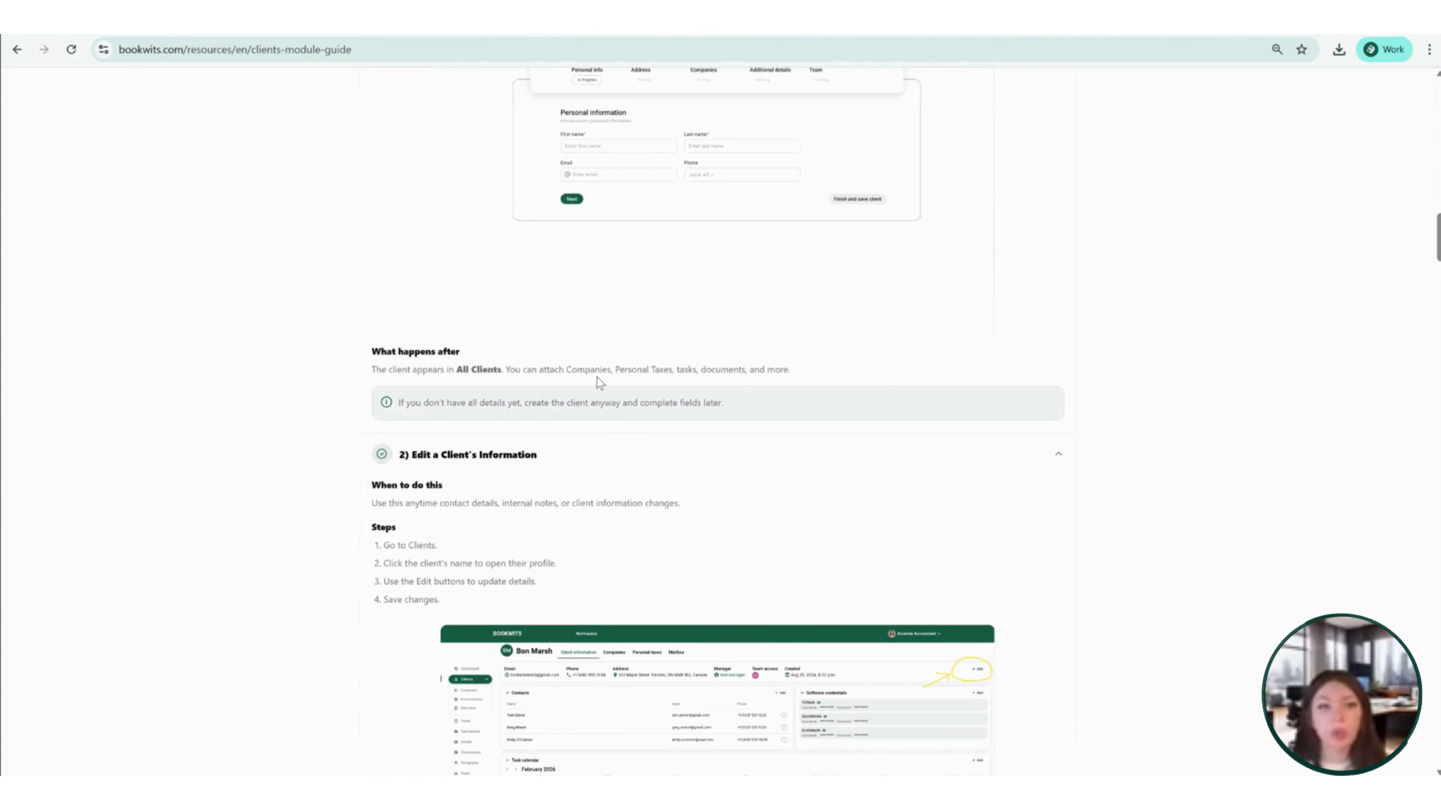
pyautogui.scroll(-3, 682, 402)
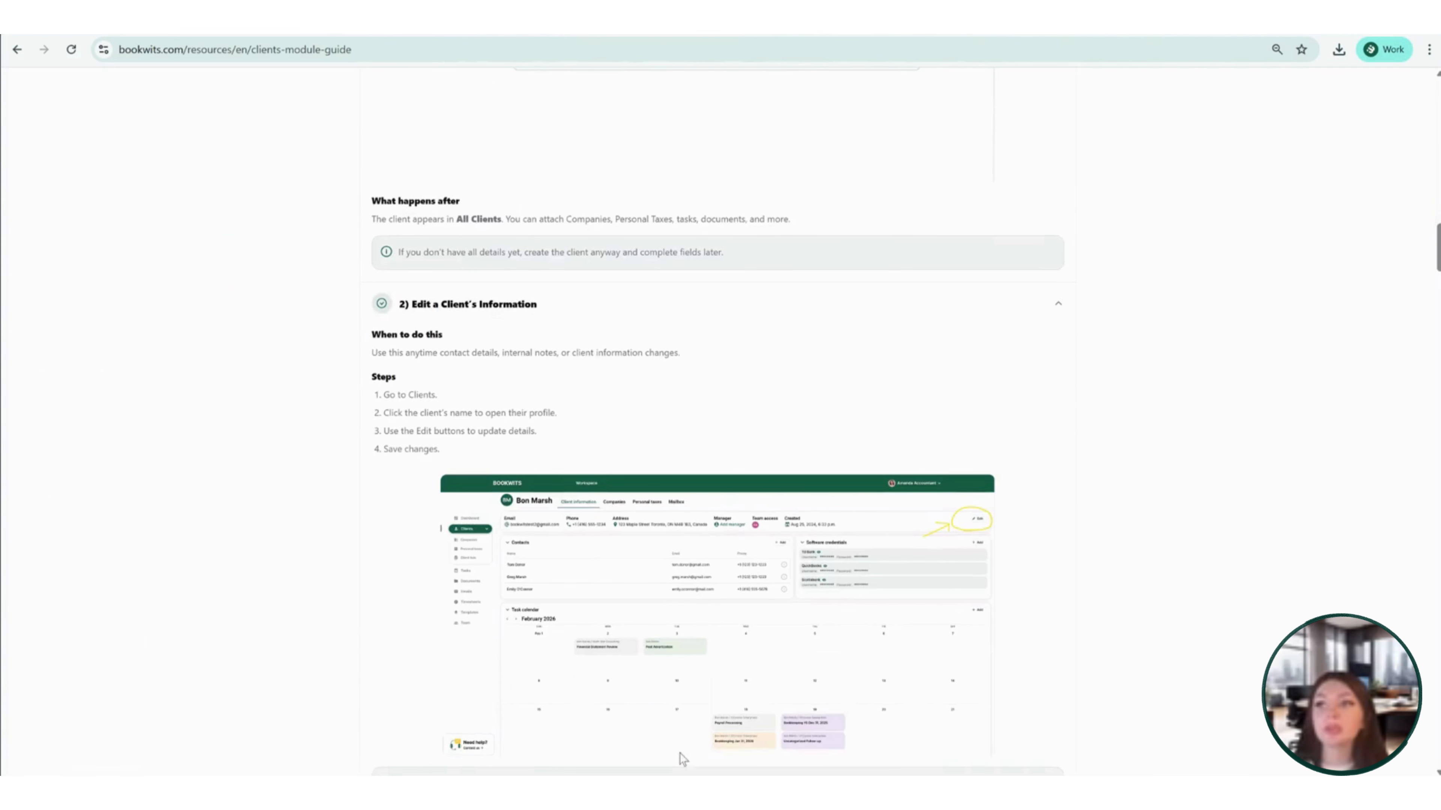
pyautogui.scroll(20, 1238, 364)
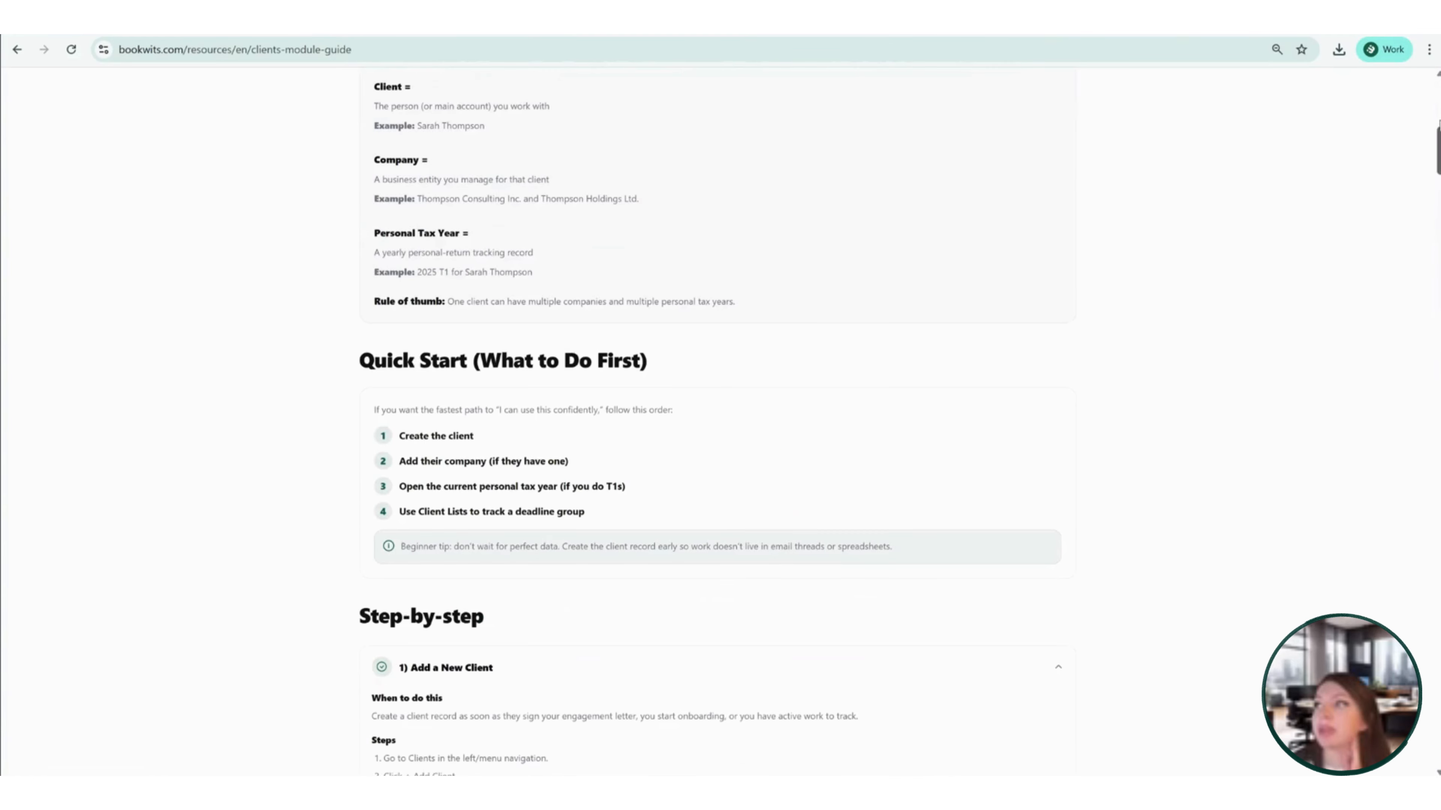
pyautogui.moveTo(1437, 142); pyautogui.dragTo(1438, 91)
pyautogui.hotkey('ctrl', 'shift', 'Tab')
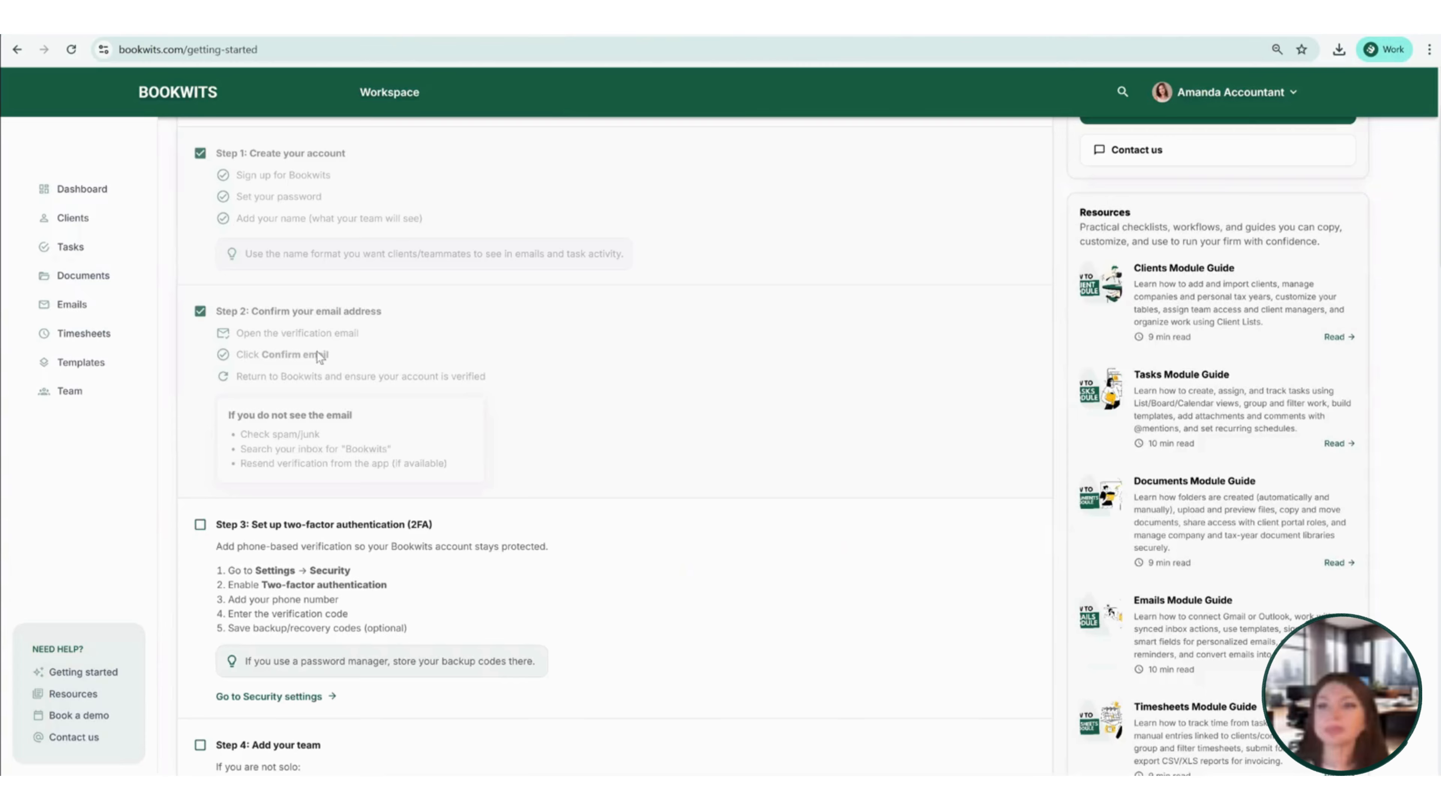
# View the Contact us page and its message form without sending anything, then return to the workspace dashboard.
pyautogui.click(85, 732)
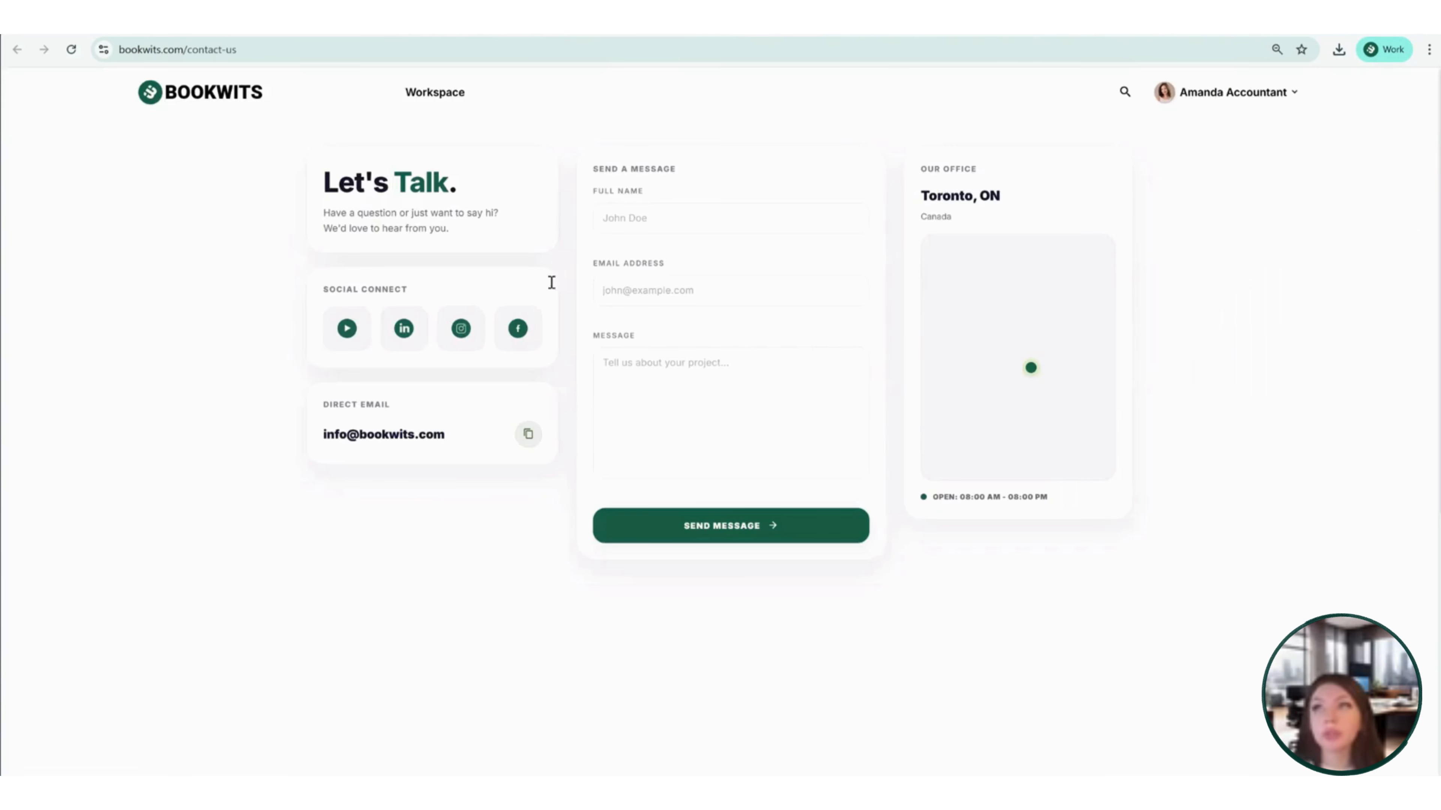
pyautogui.click(655, 404)
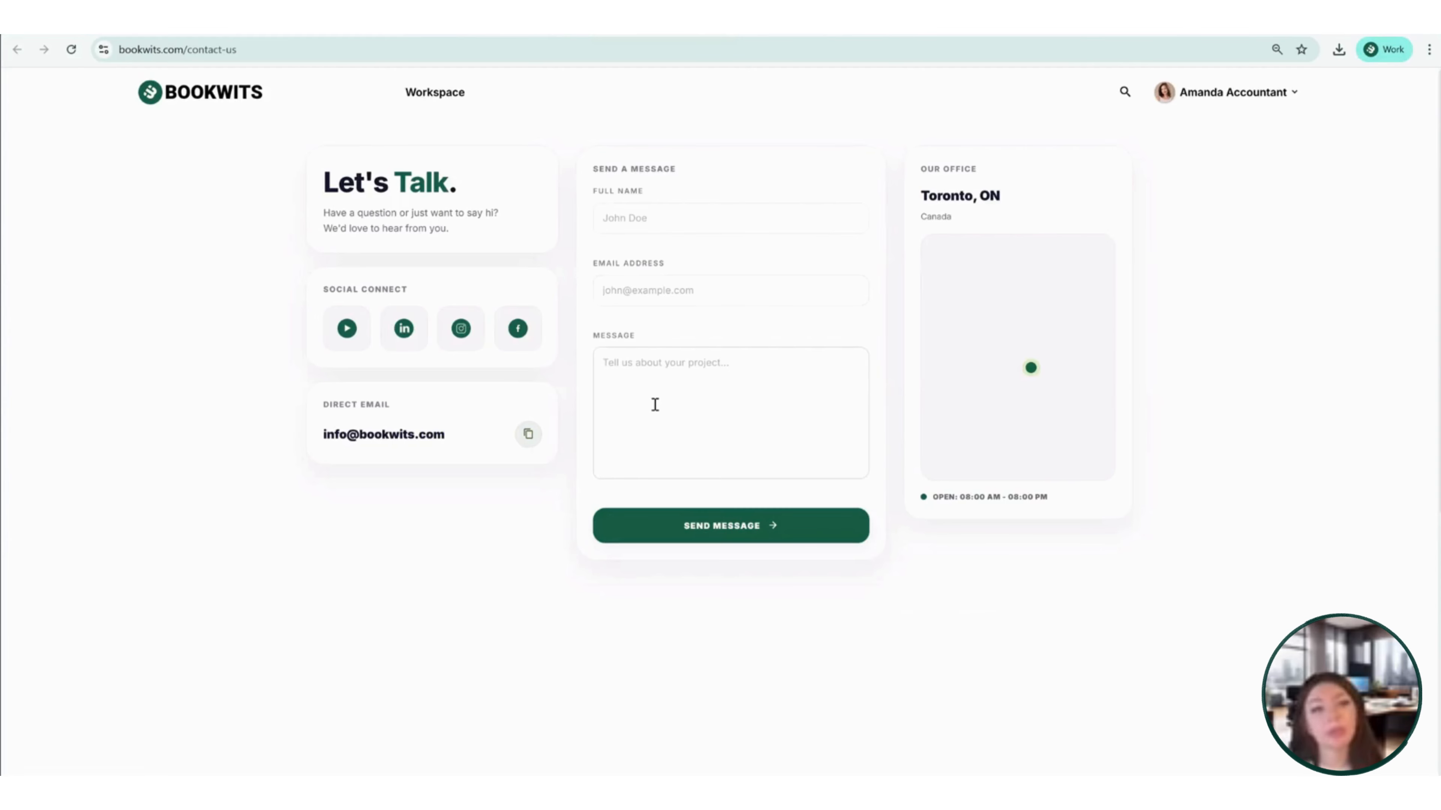
pyautogui.click(513, 139)
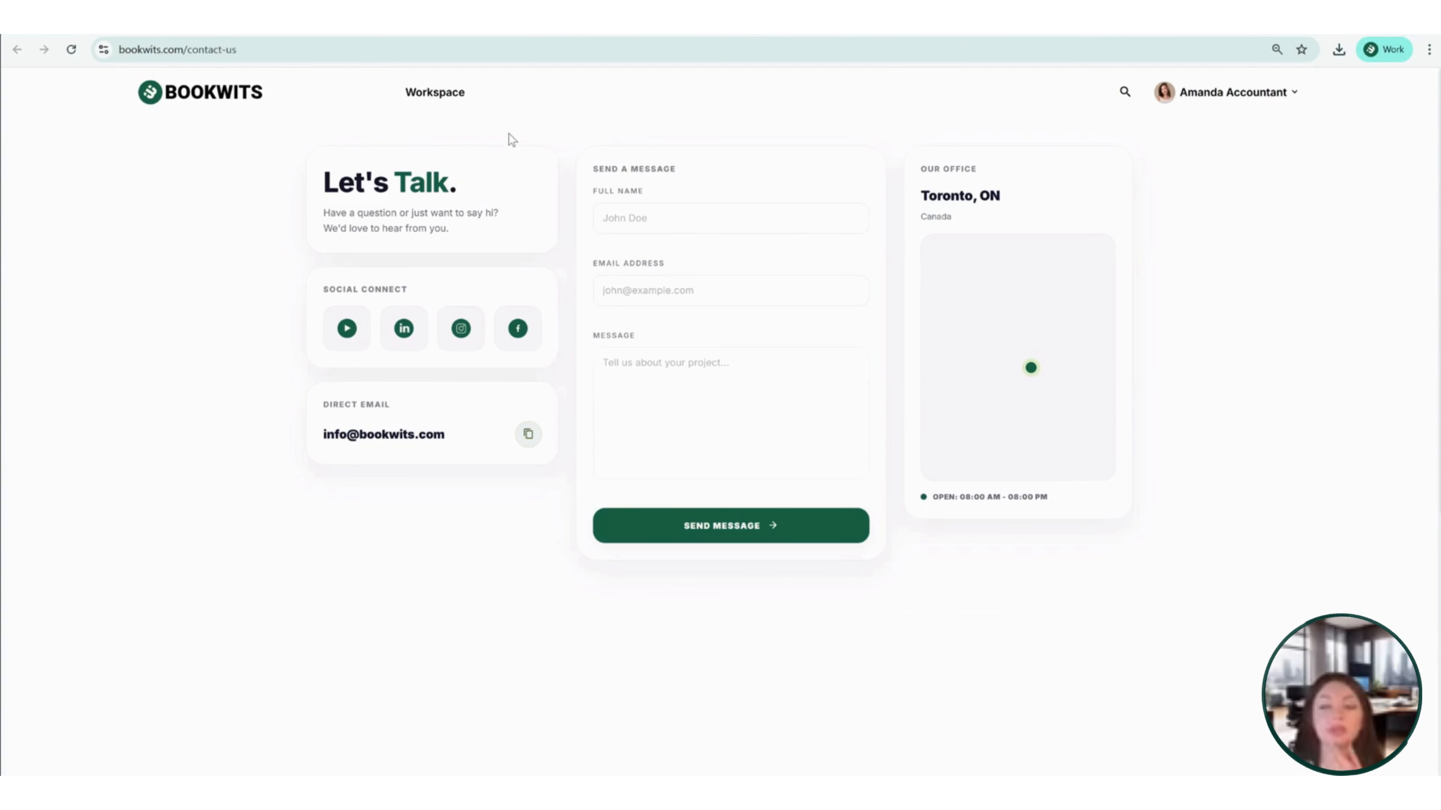
pyautogui.click(448, 98)
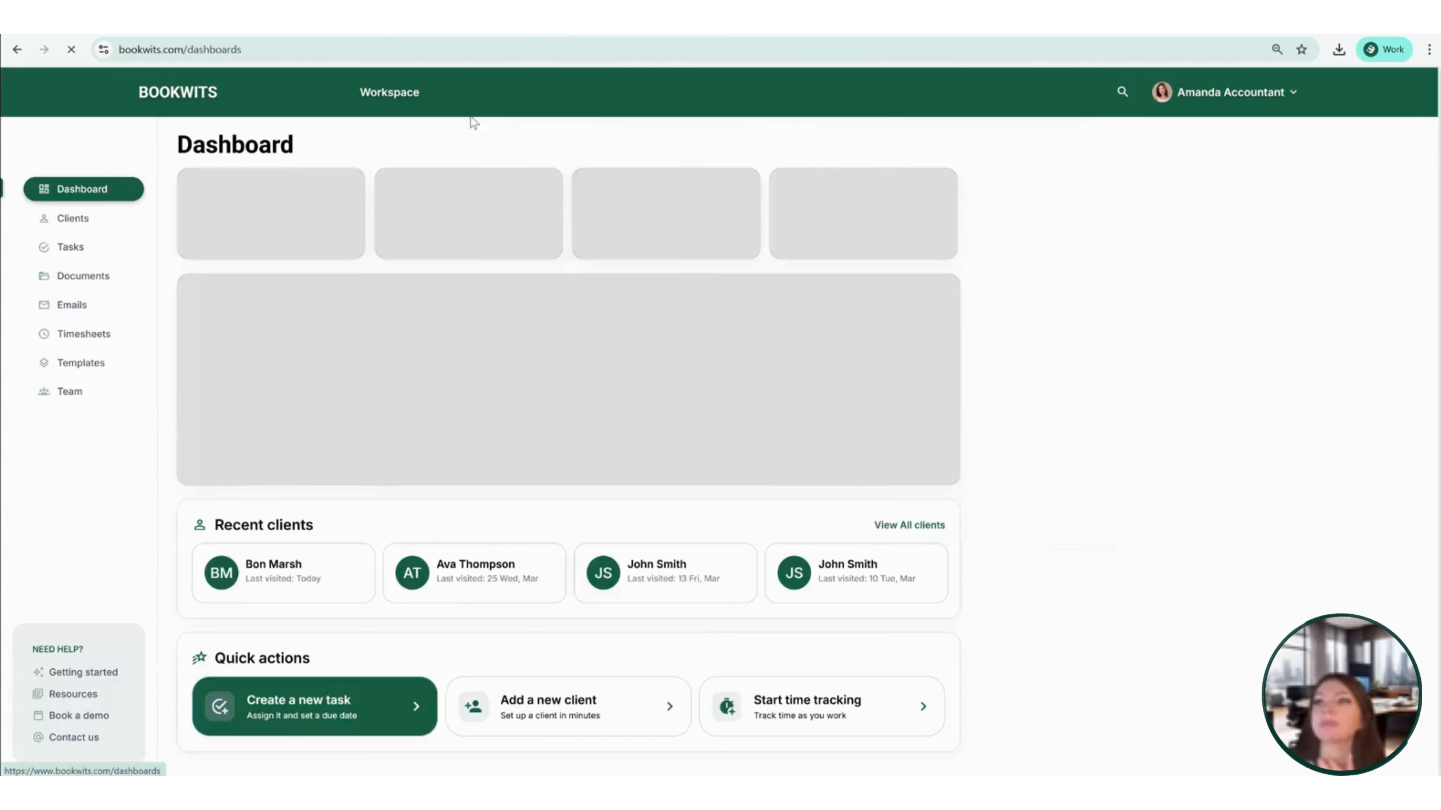